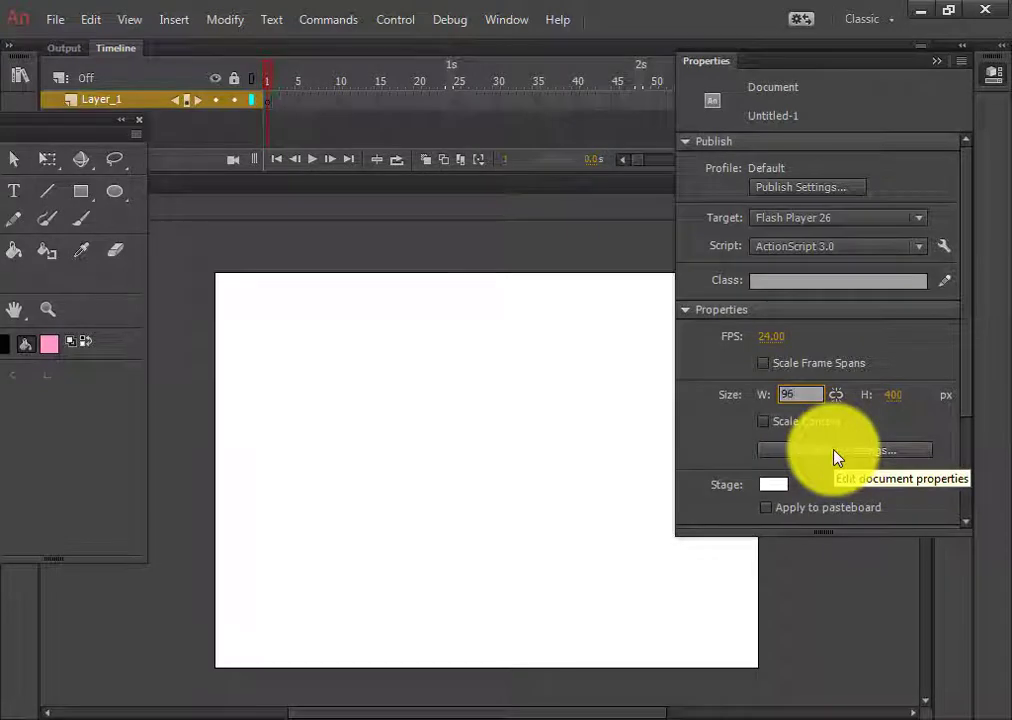
- Set the stage size to 960 px wide and 768 px high
{"action": "type", "text": "60"}
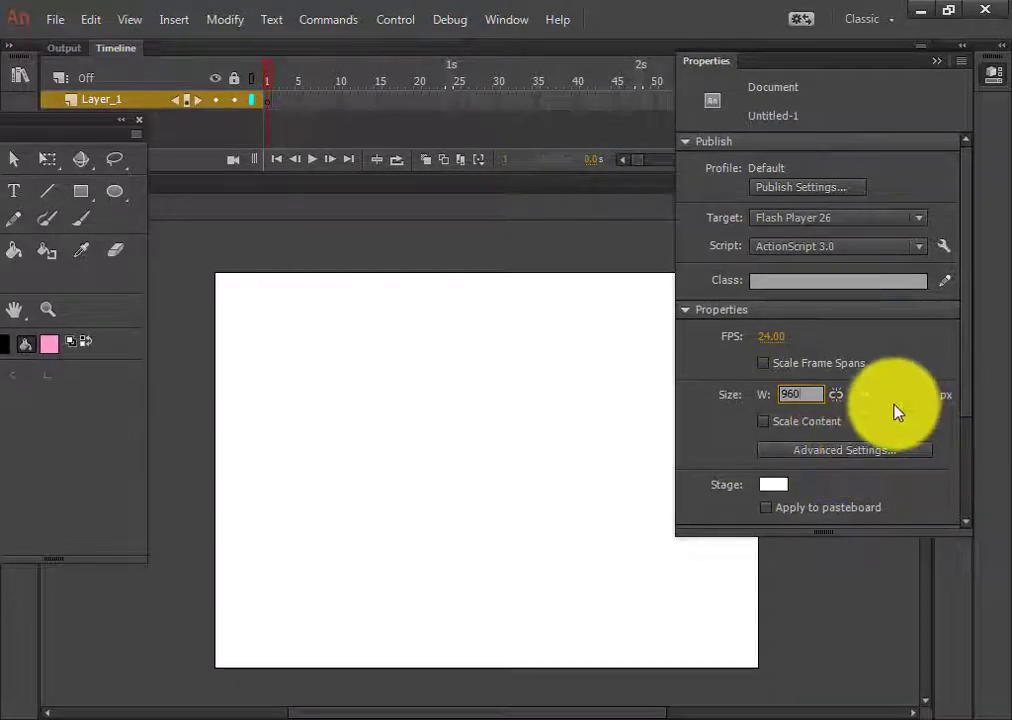
{"action": "left_click", "coordinate": [893, 395]}
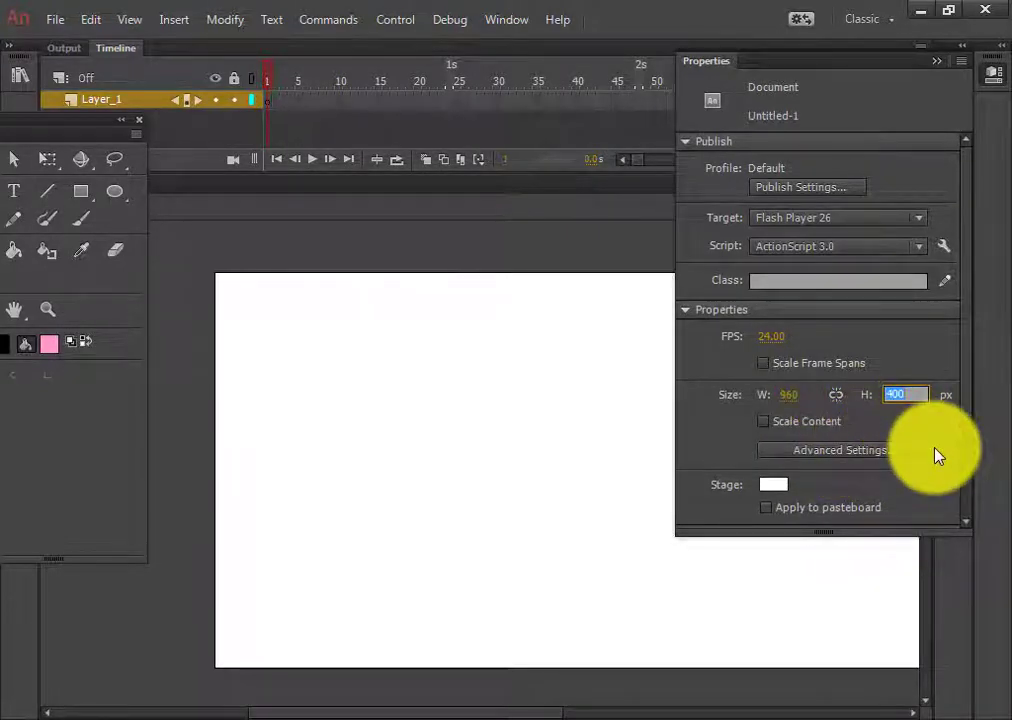
{"action": "type", "text": "768"}
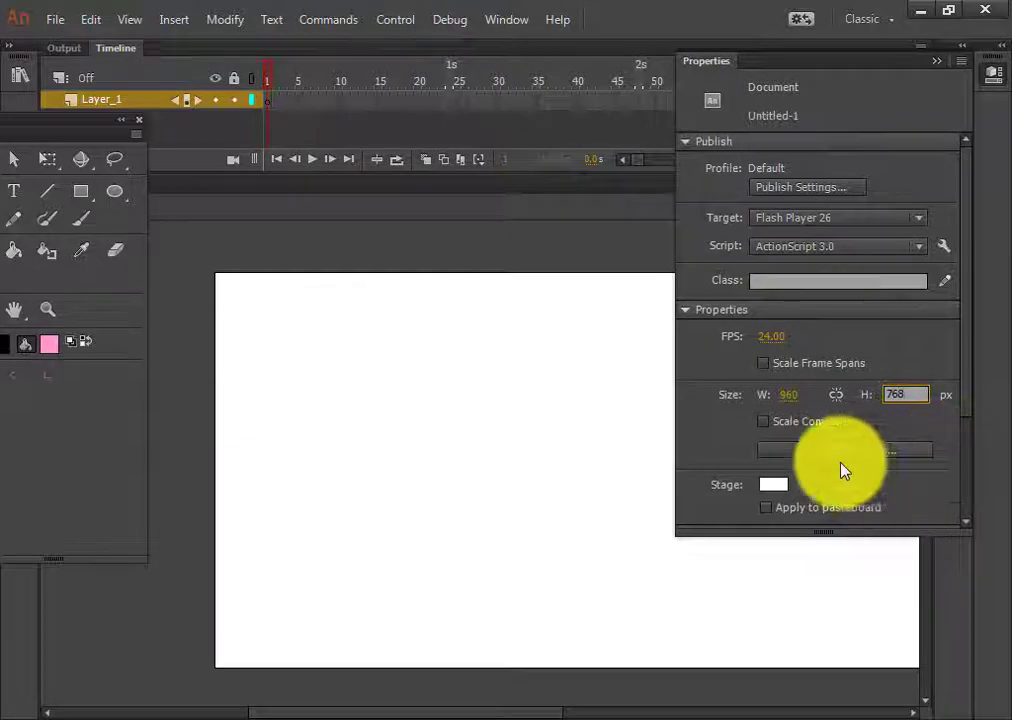
{"action": "left_click", "coordinate": [571, 474]}
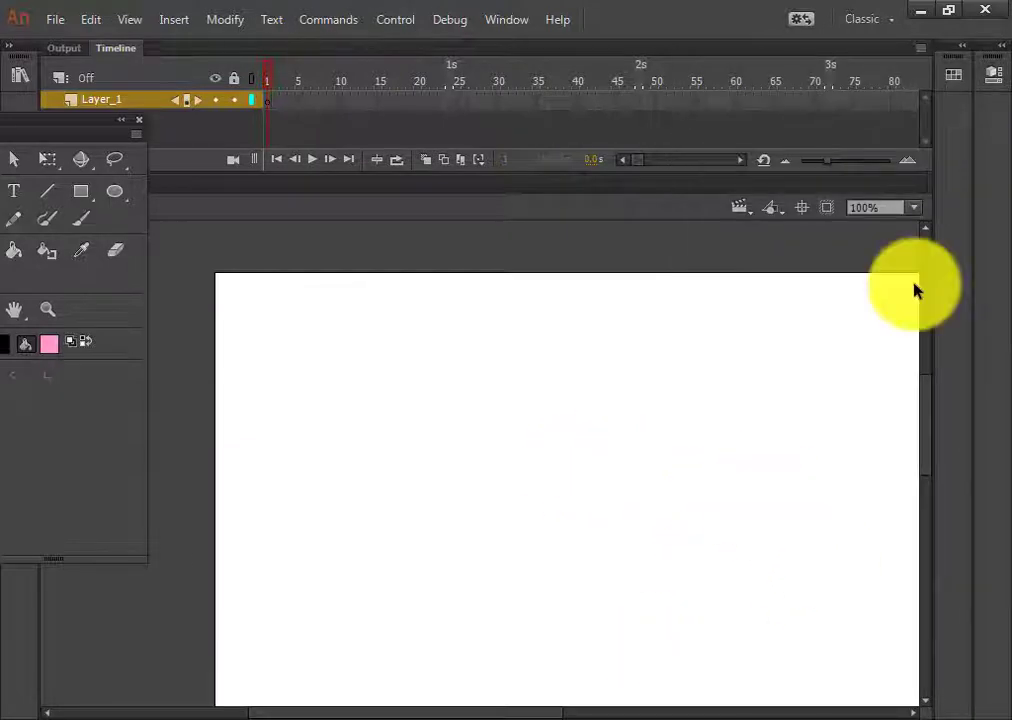
{"action": "left_click", "coordinate": [913, 207]}
{"action": "left_click", "coordinate": [511, 427]}
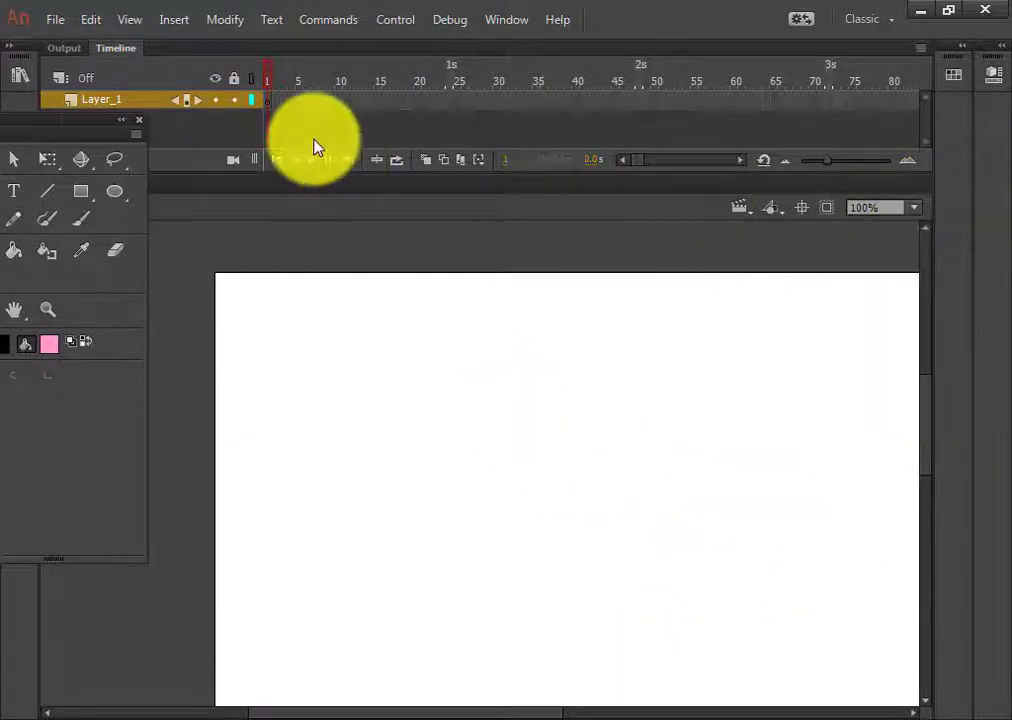
- Rename the layer Layer_1 to ฉาก
{"action": "double_click", "coordinate": [112, 100]}
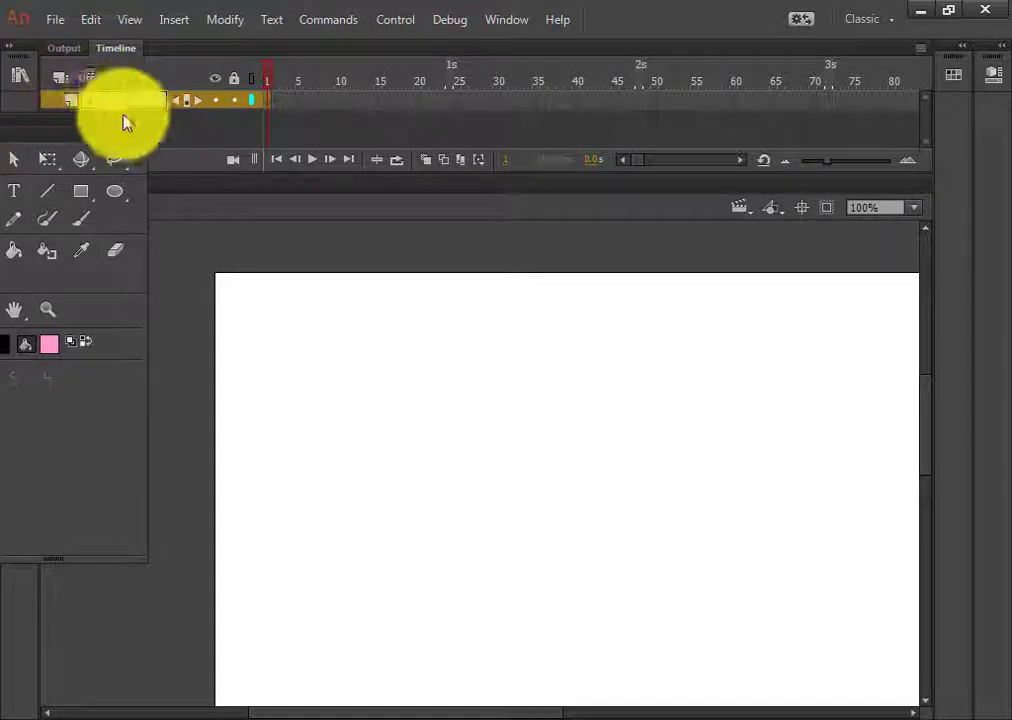
{"action": "key", "text": "Return"}
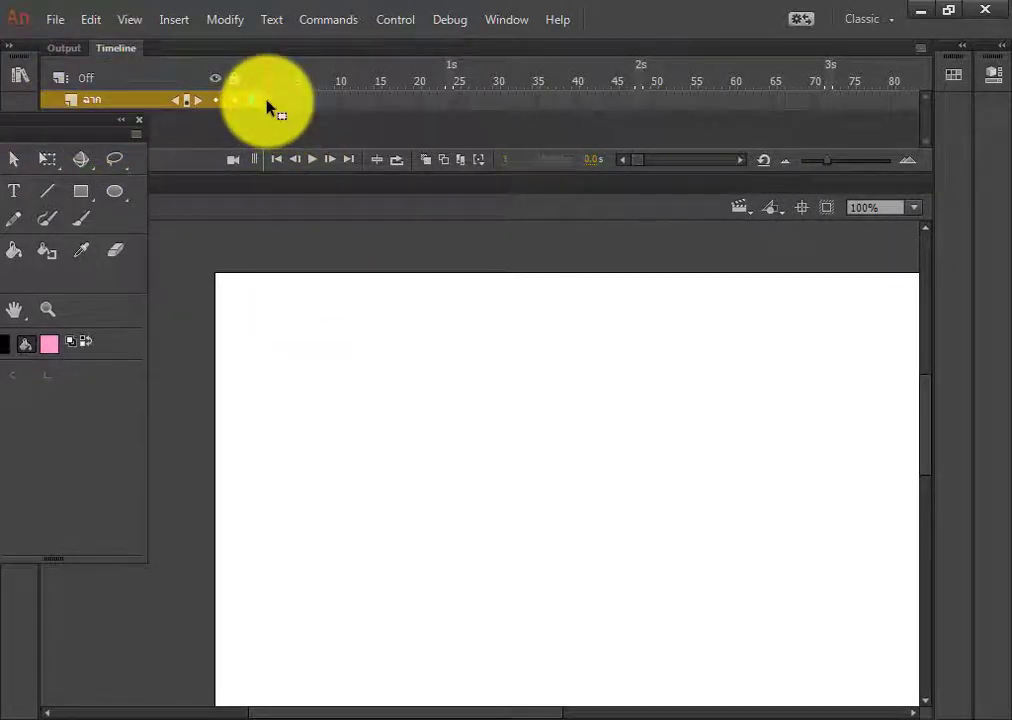
{"action": "left_click", "coordinate": [55, 22]}
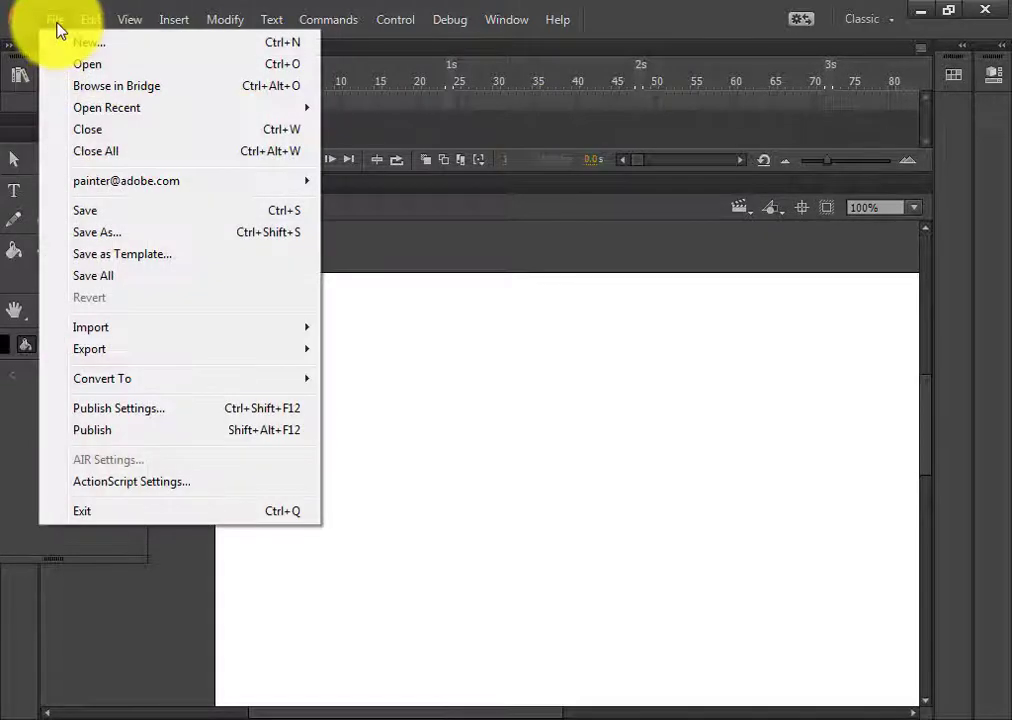
{"action": "left_click", "coordinate": [416, 400]}
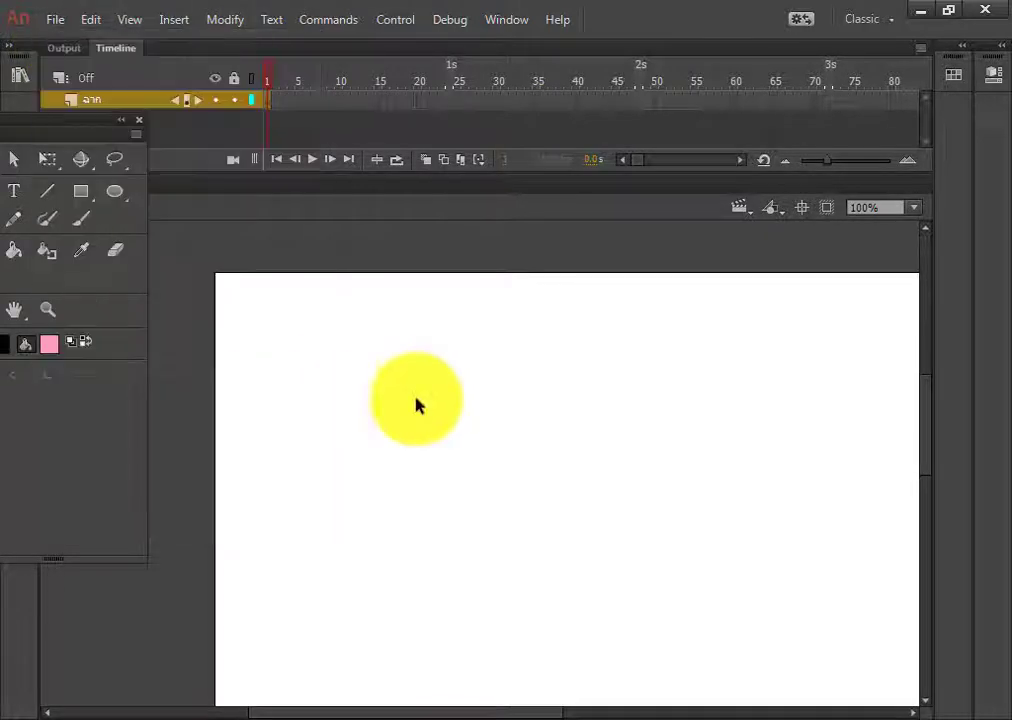
- Rename the only timeline layer to ภาพ
{"action": "double_click", "coordinate": [116, 101]}
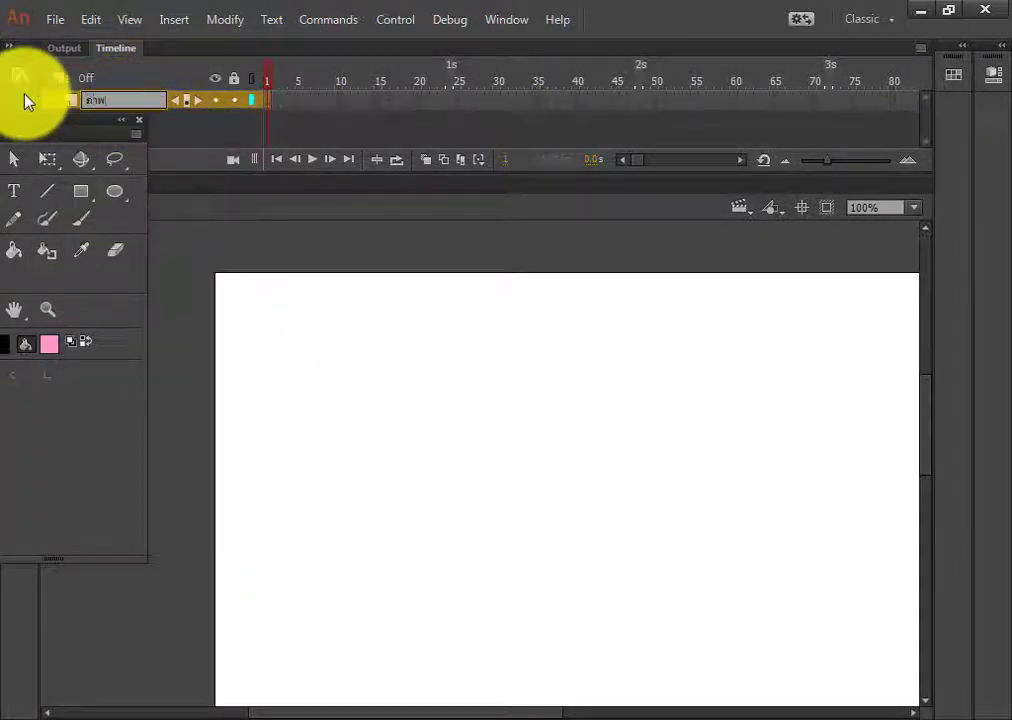
{"action": "left_click", "coordinate": [350, 449]}
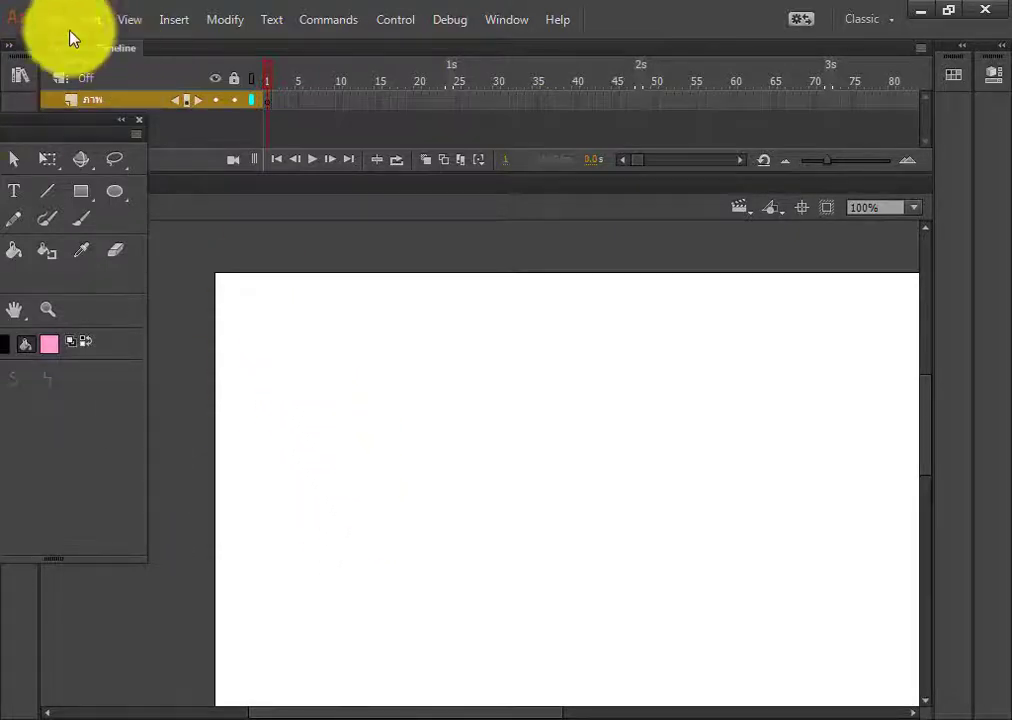
{"action": "left_click", "coordinate": [55, 21]}
{"action": "mouse_move", "coordinate": [118, 337]}
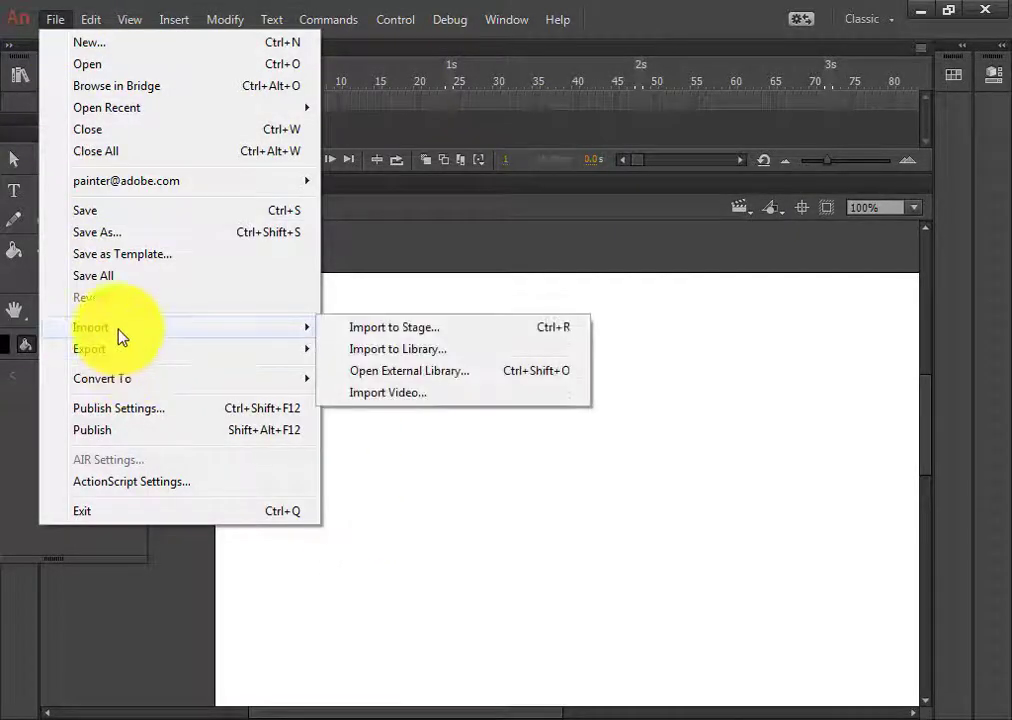
{"action": "left_click", "coordinate": [389, 335]}
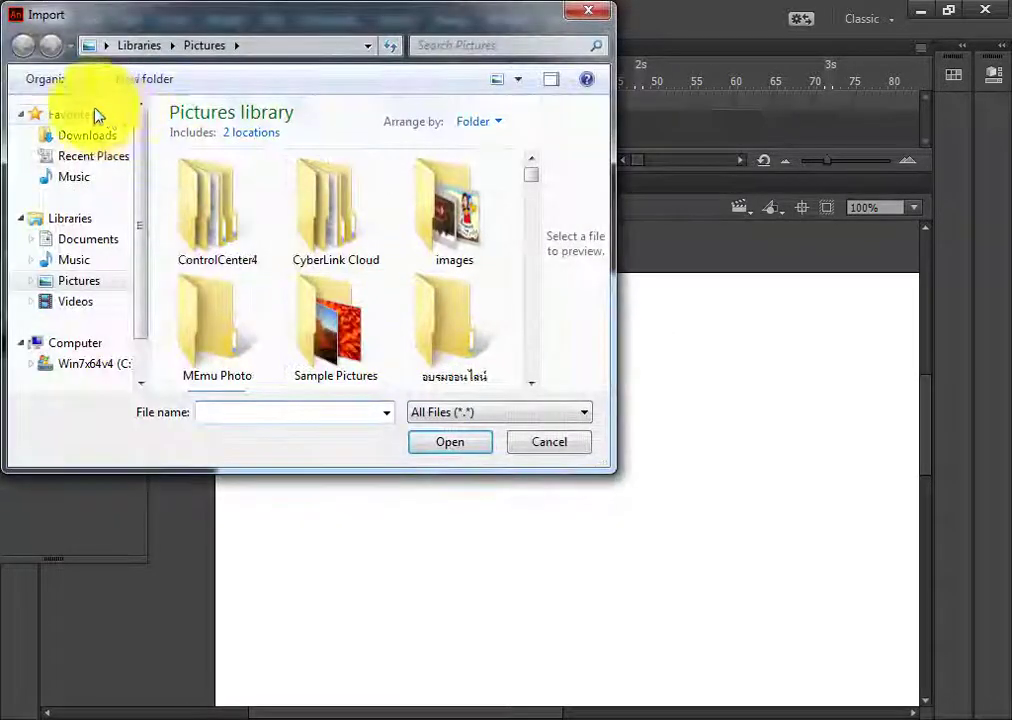
{"action": "left_click", "coordinate": [110, 48]}
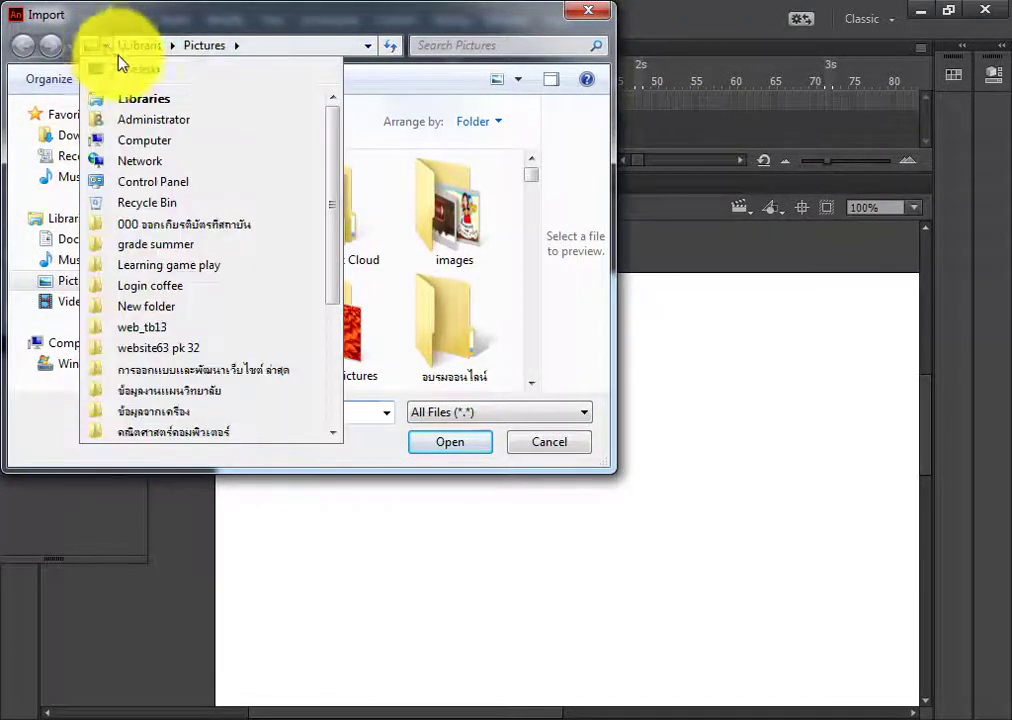
{"action": "left_click", "coordinate": [117, 72]}
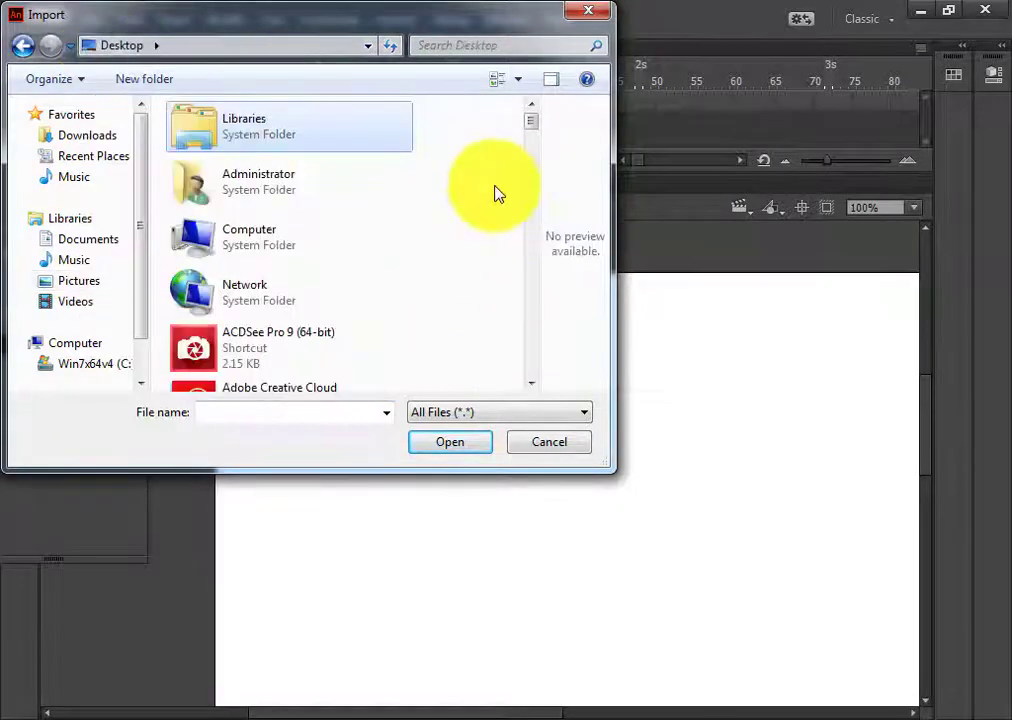
{"action": "left_click_drag", "start_coordinate": [535, 138], "coordinate": [533, 287]}
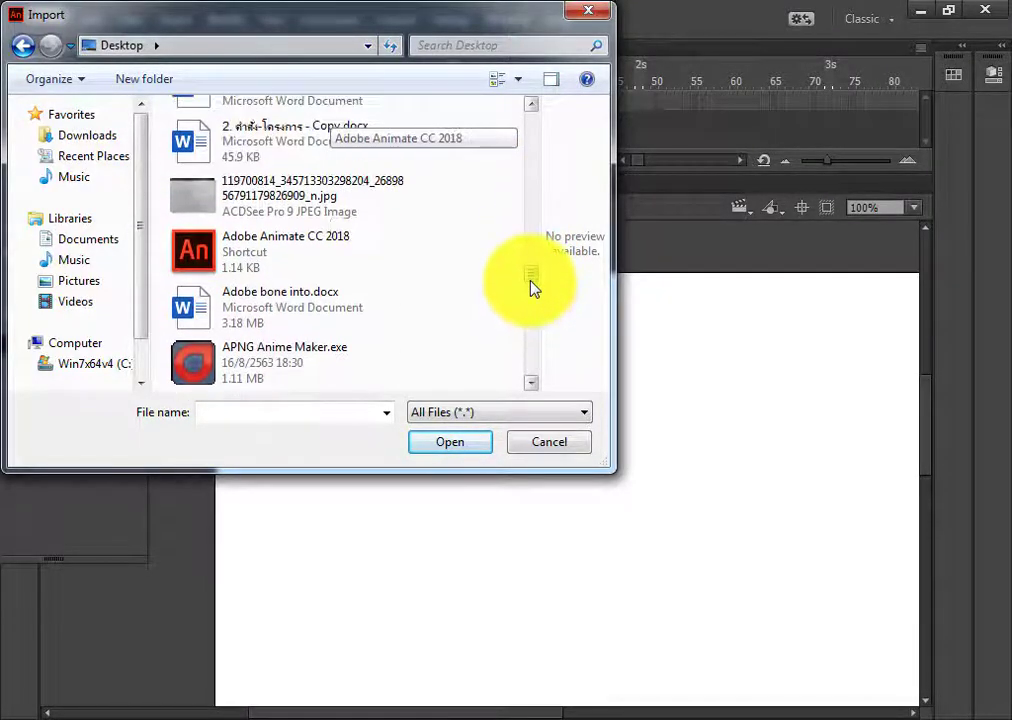
{"action": "left_click", "coordinate": [208, 200]}
{"action": "left_click", "coordinate": [452, 447]}
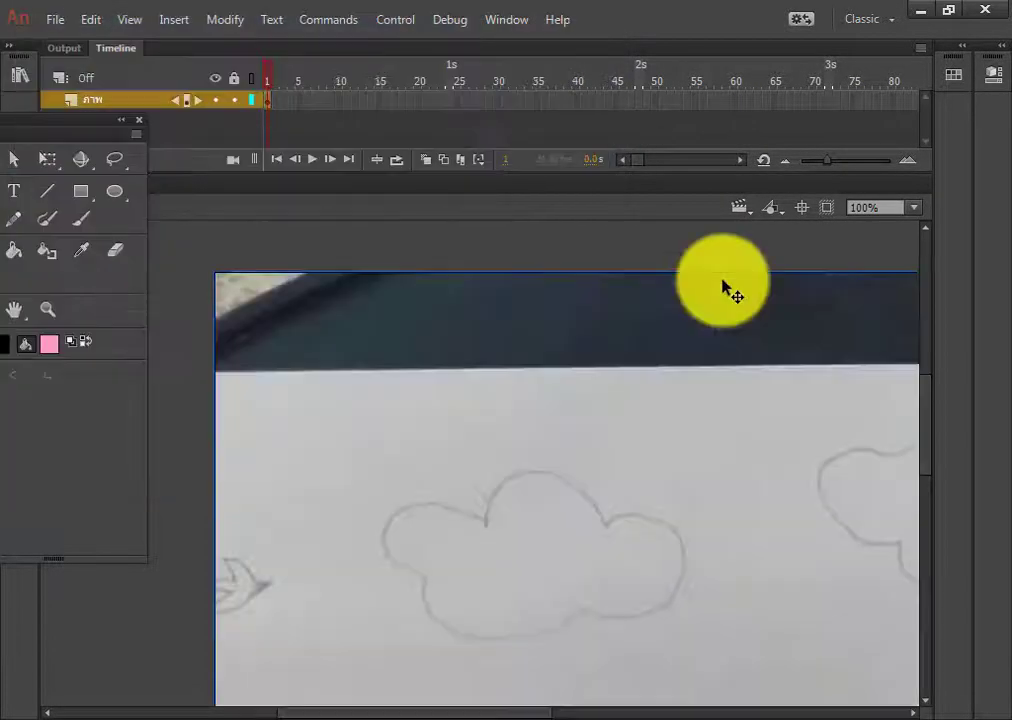
- Shrink the imported sketch photo with Free Transform and align its left edge with the stage's left edge
{"action": "left_click_drag", "start_coordinate": [472, 470], "coordinate": [461, 359]}
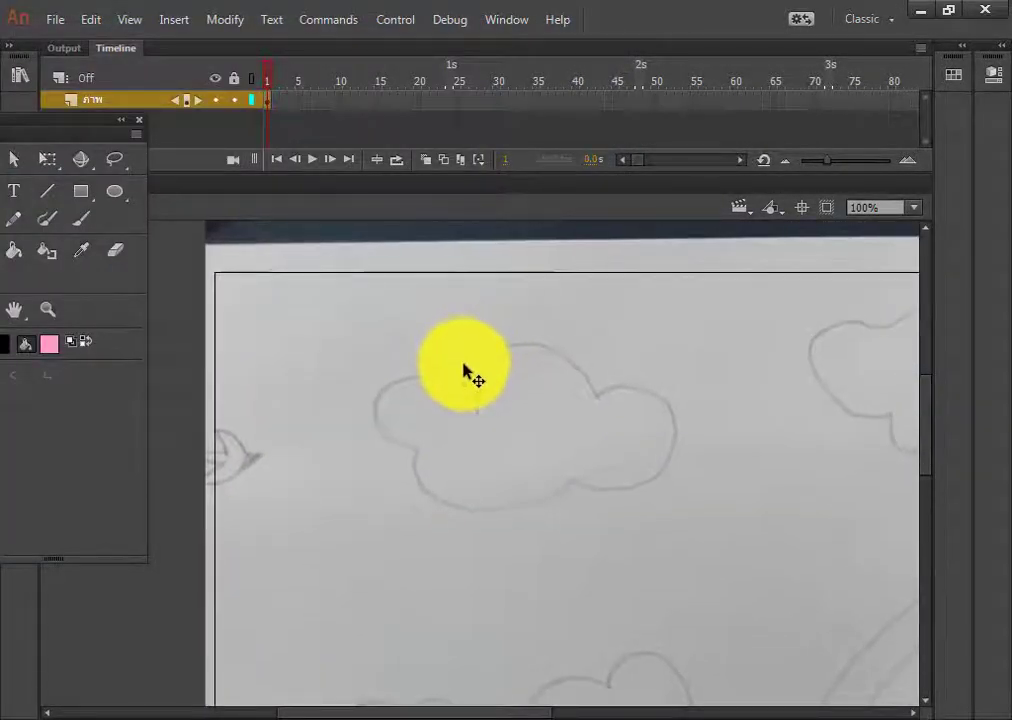
{"action": "left_click", "coordinate": [47, 159]}
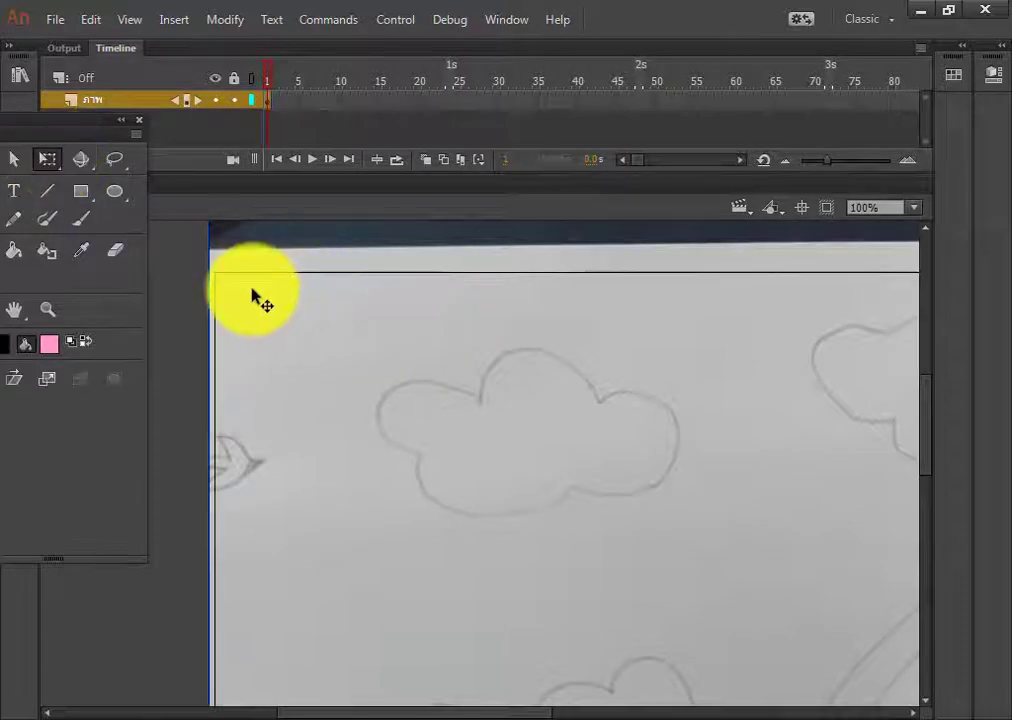
{"action": "left_click_drag", "start_coordinate": [252, 297], "coordinate": [312, 479]}
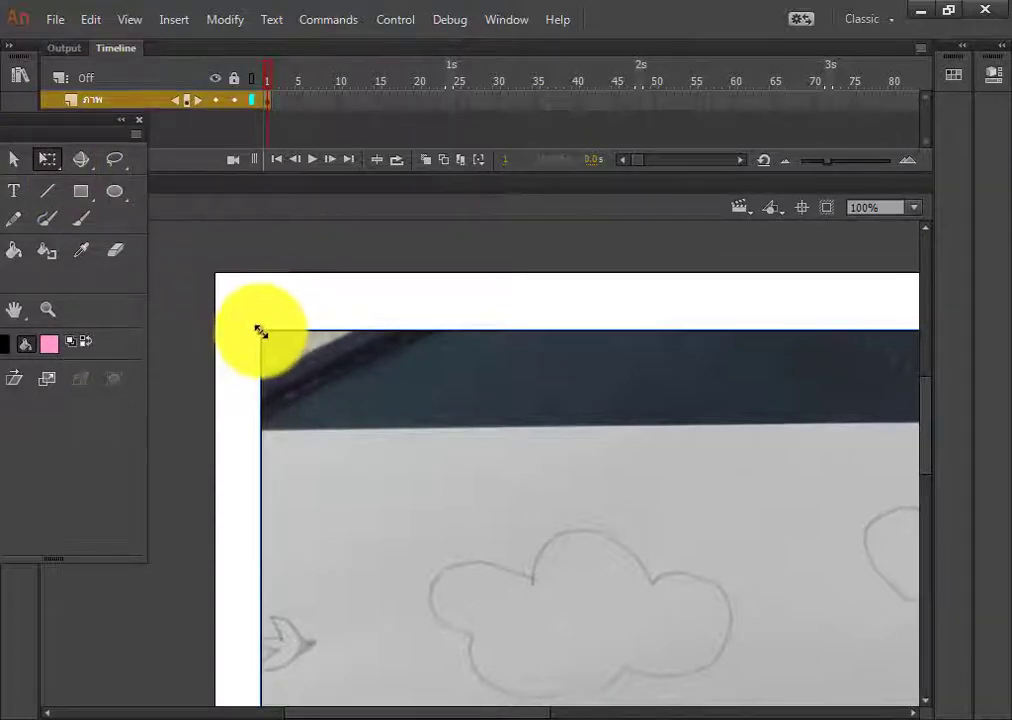
{"action": "left_click_drag", "start_coordinate": [260, 332], "coordinate": [592, 552]}
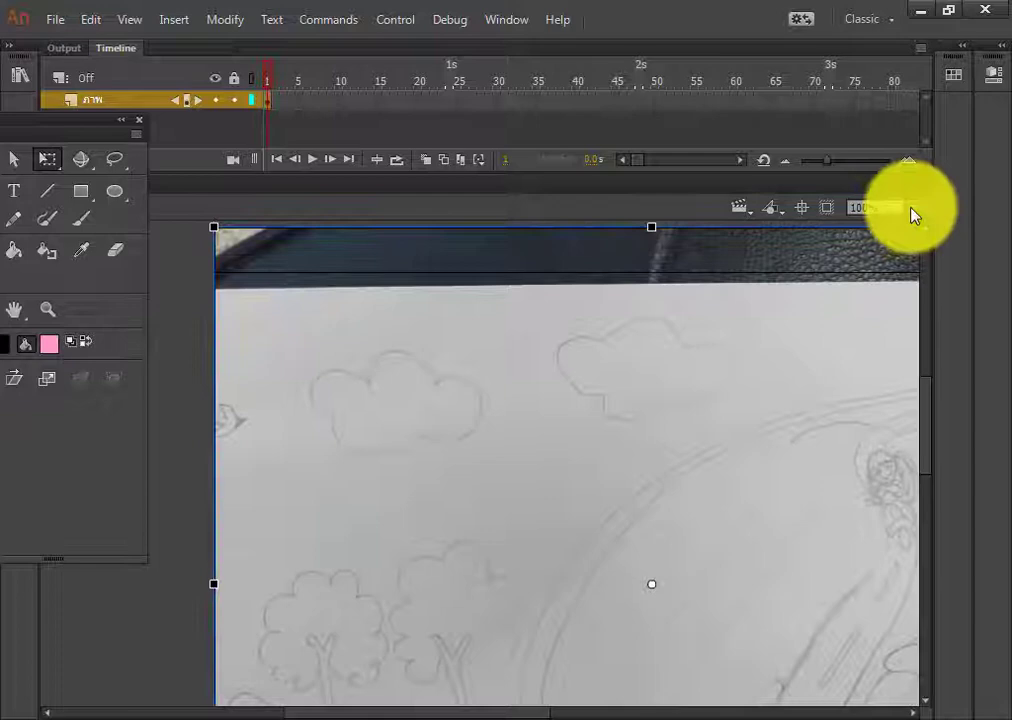
- Widen the photo until its right edge meets the stage's right edge, and make it slightly taller
{"action": "left_click", "coordinate": [912, 208]}
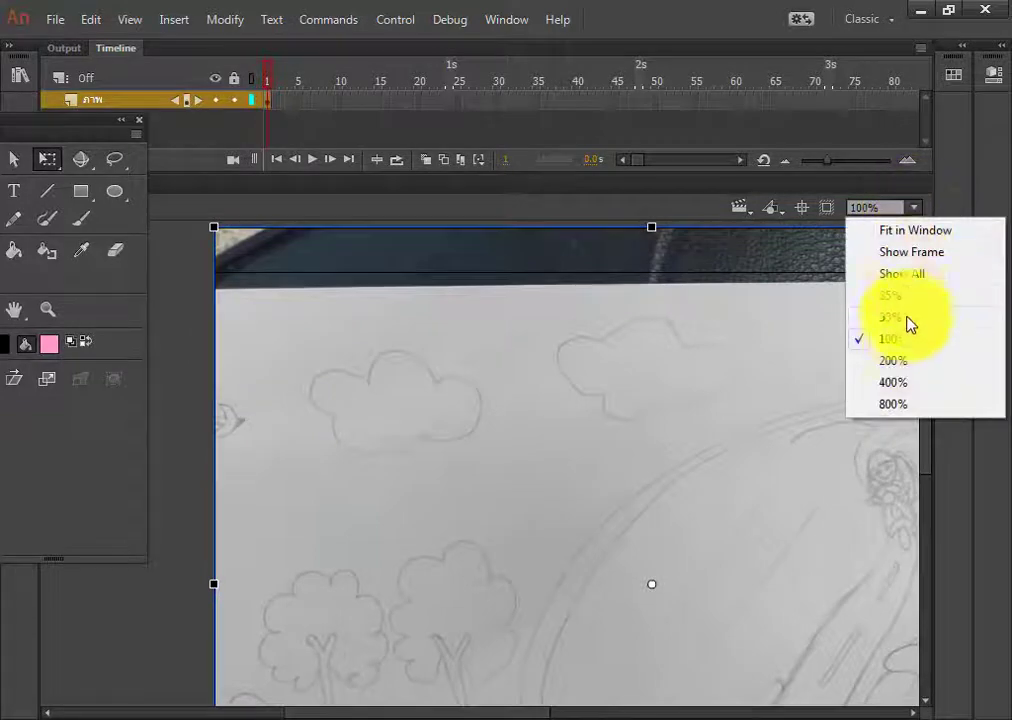
{"action": "left_click", "coordinate": [898, 319]}
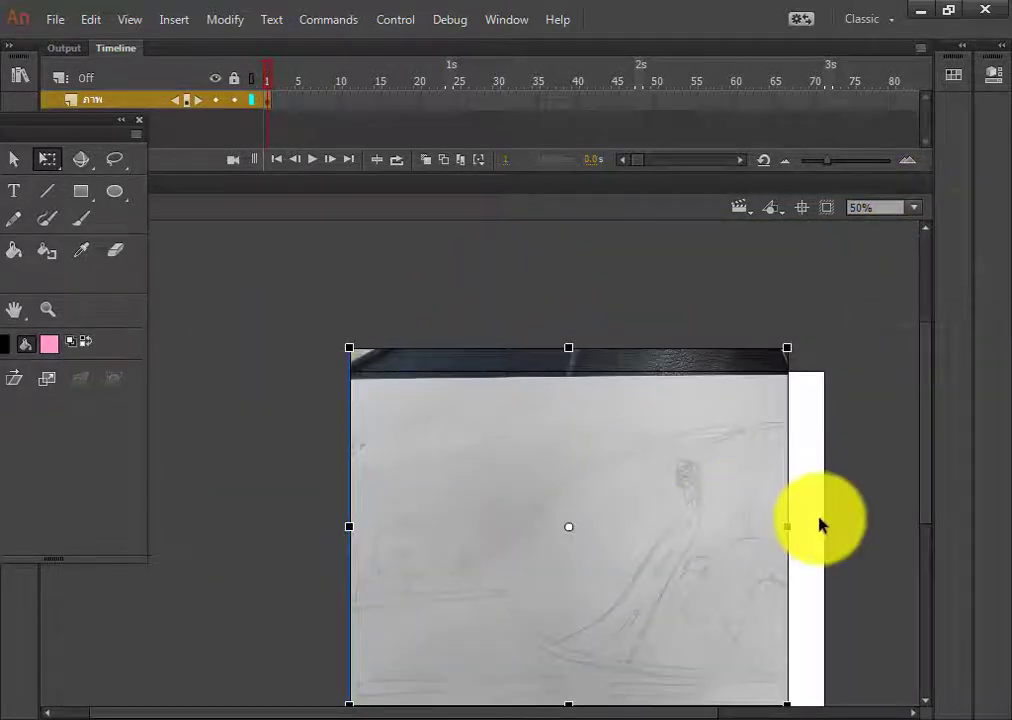
{"action": "left_click_drag", "start_coordinate": [787, 522], "coordinate": [819, 527]}
{"action": "mouse_move", "coordinate": [606, 404]}
{"action": "left_mouse_down"}
{"action": "mouse_move", "coordinate": [611, 397]}
{"action": "mouse_move", "coordinate": [610, 409]}
{"action": "left_mouse_up"}
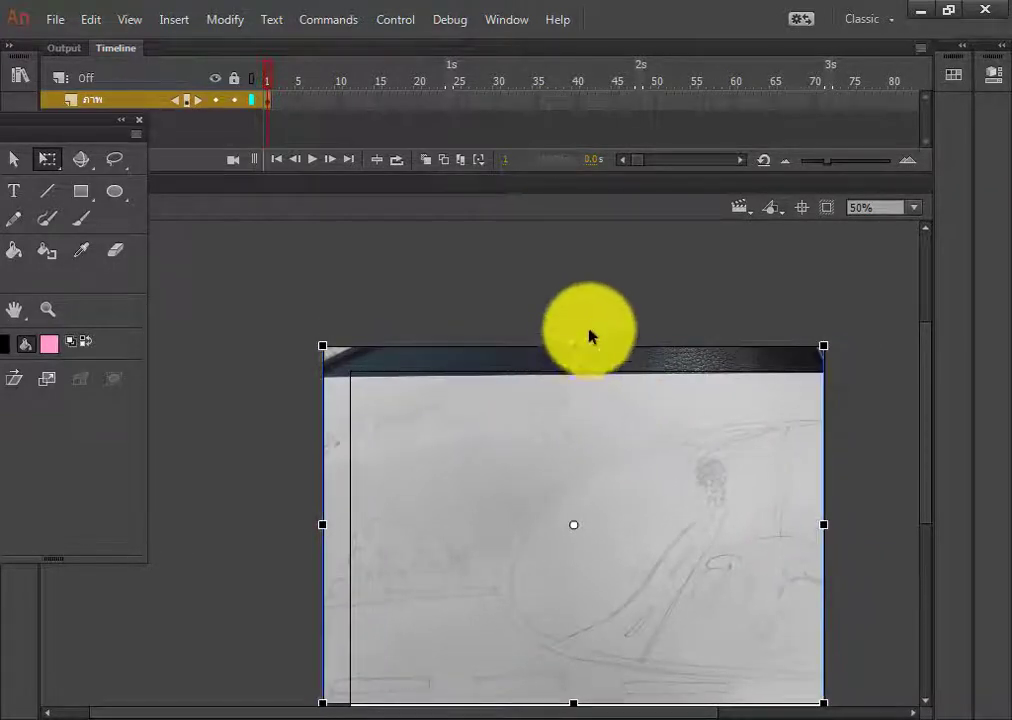
{"action": "left_click_drag", "start_coordinate": [575, 346], "coordinate": [575, 339]}
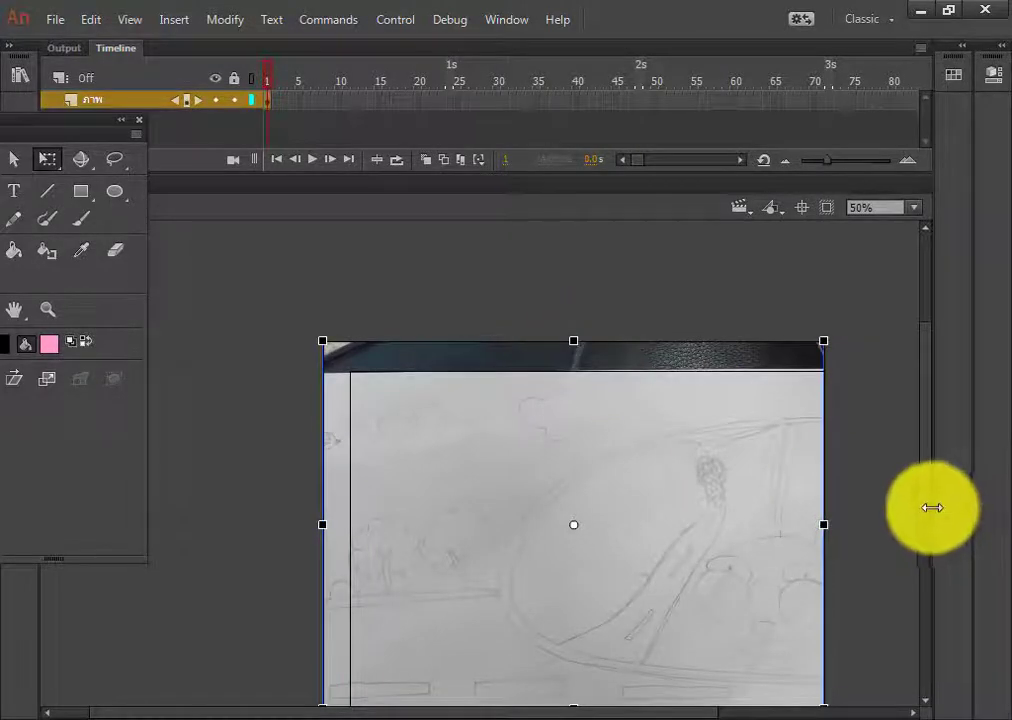
- Stretch the photo's lower edge down to the bottom edge of the stage
{"action": "scroll", "coordinate": [926, 530], "scroll_direction": "down", "scroll_amount": 5}
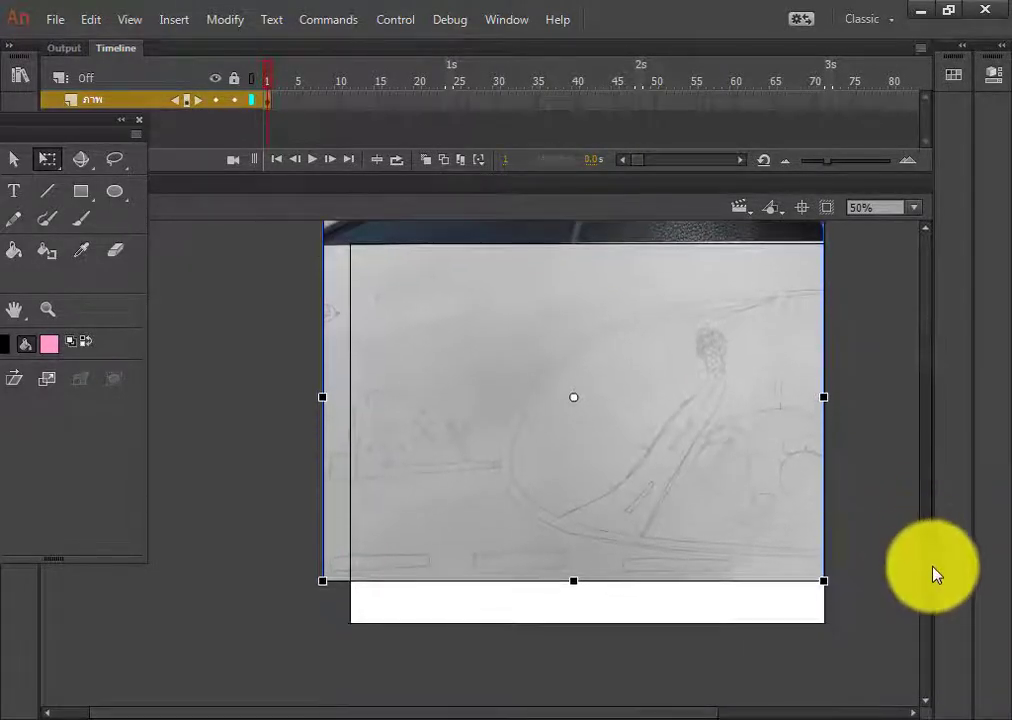
{"action": "scroll", "coordinate": [930, 555], "scroll_direction": "up", "scroll_amount": 1}
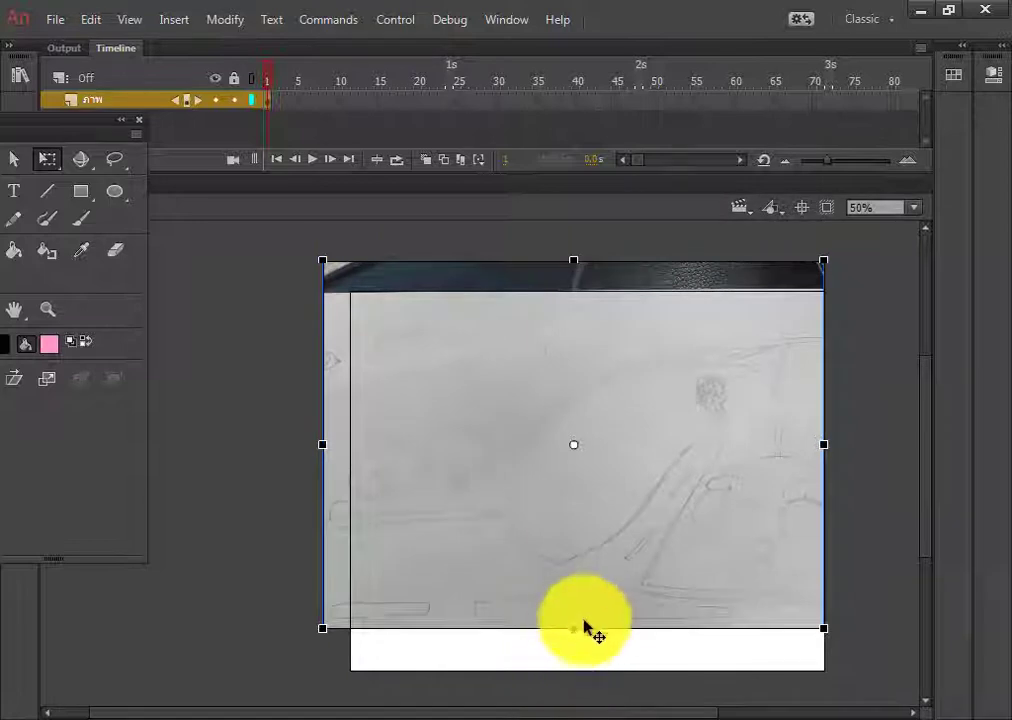
{"action": "left_click_drag", "start_coordinate": [575, 626], "coordinate": [574, 668]}
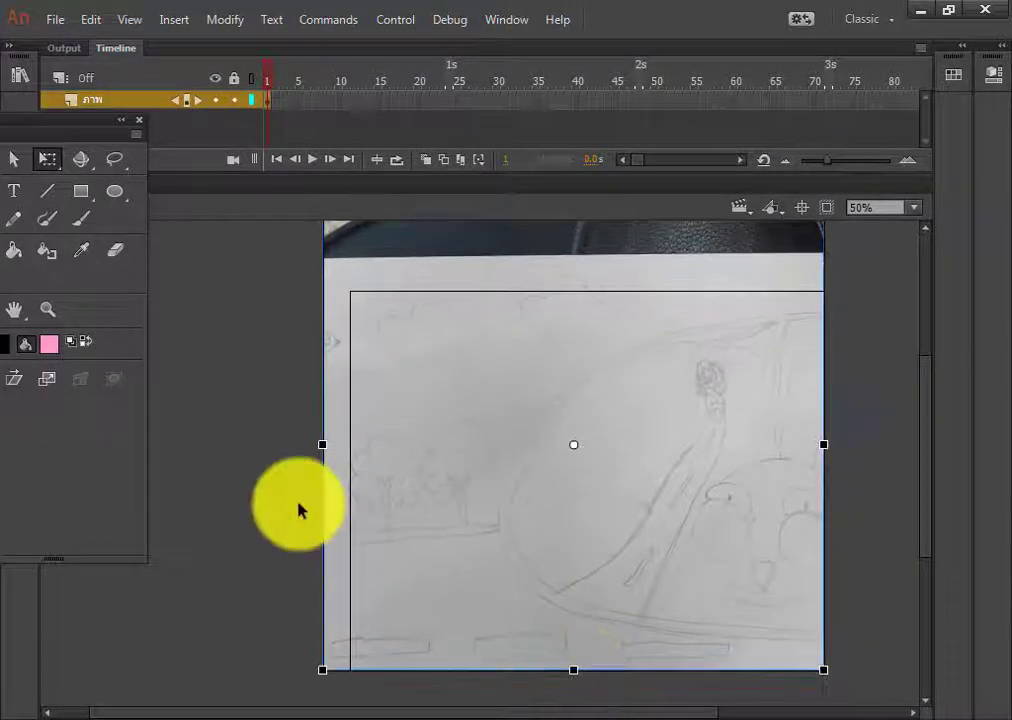
- Reposition the photo, reduce its height to start near the stage's top, and enlarge it to the stage's bottom-right corner
{"action": "left_click_drag", "start_coordinate": [329, 443], "coordinate": [313, 444]}
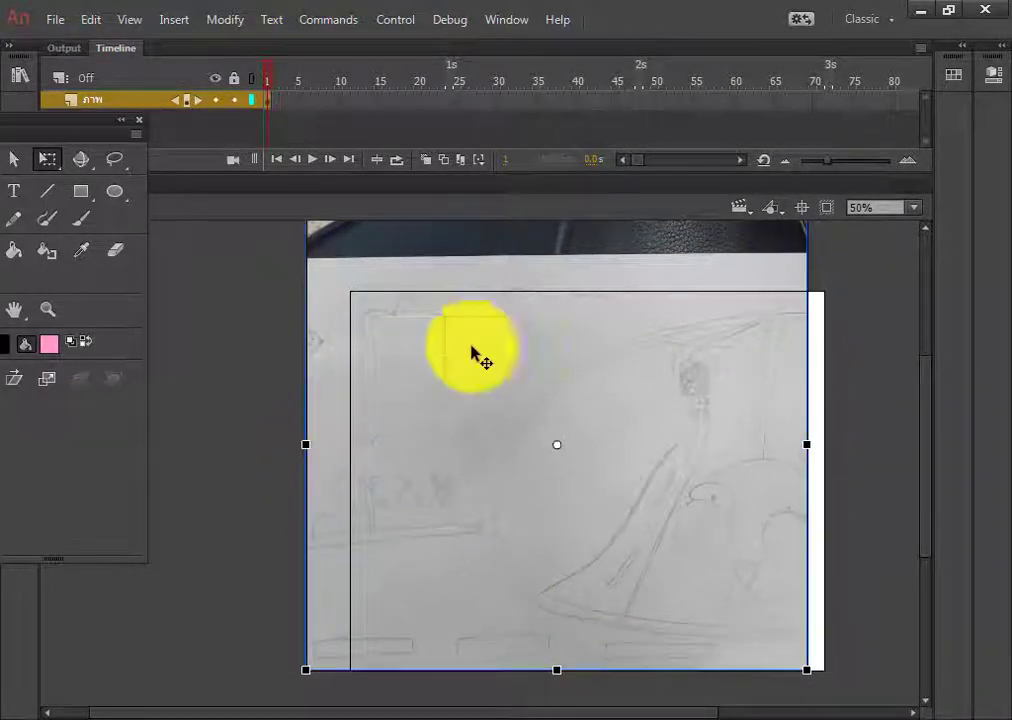
{"action": "left_click_drag", "start_coordinate": [540, 326], "coordinate": [554, 414]}
{"action": "mouse_move", "coordinate": [574, 313]}
{"action": "left_mouse_down"}
{"action": "mouse_move", "coordinate": [571, 381]}
{"action": "mouse_move", "coordinate": [571, 366]}
{"action": "left_mouse_up"}
{"action": "mouse_move", "coordinate": [578, 424]}
{"action": "left_mouse_down"}
{"action": "mouse_move", "coordinate": [561, 340]}
{"action": "mouse_move", "coordinate": [563, 348]}
{"action": "left_mouse_up"}
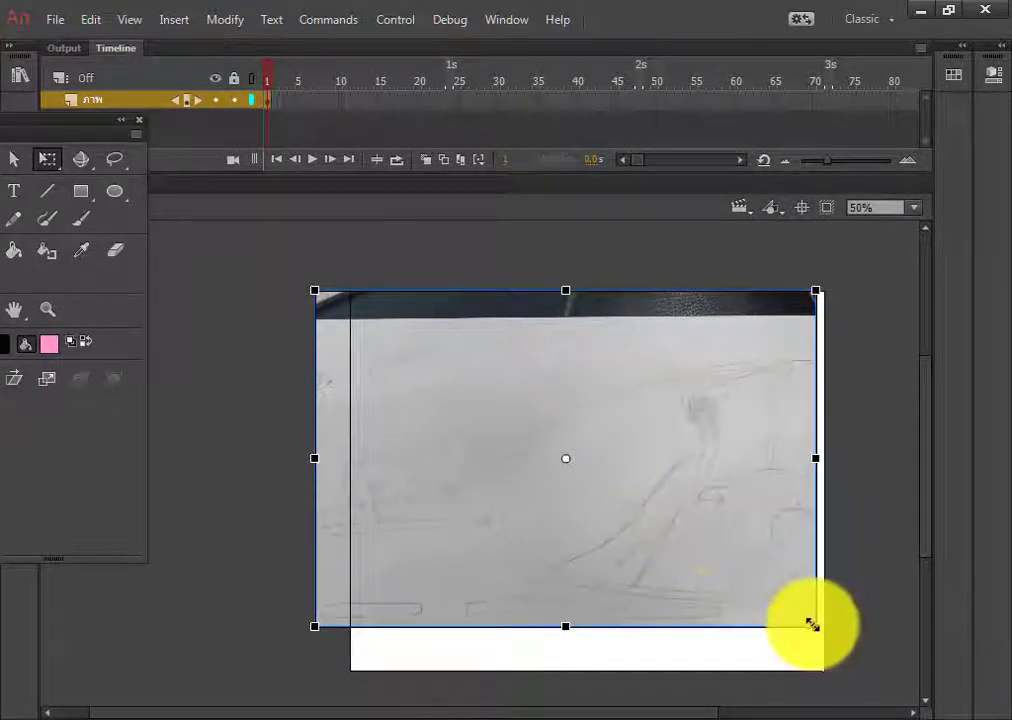
{"action": "mouse_move", "coordinate": [812, 624]}
{"action": "left_mouse_down"}
{"action": "mouse_move", "coordinate": [837, 646]}
{"action": "mouse_move", "coordinate": [775, 653]}
{"action": "mouse_move", "coordinate": [786, 650]}
{"action": "left_mouse_up"}
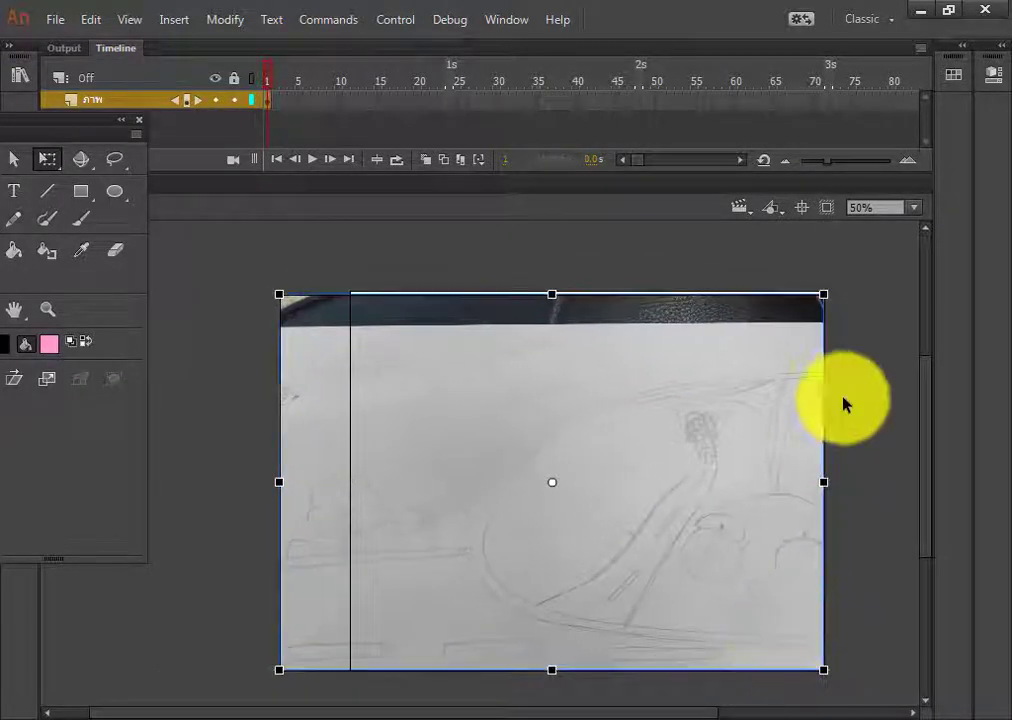
{"action": "left_click", "coordinate": [886, 490]}
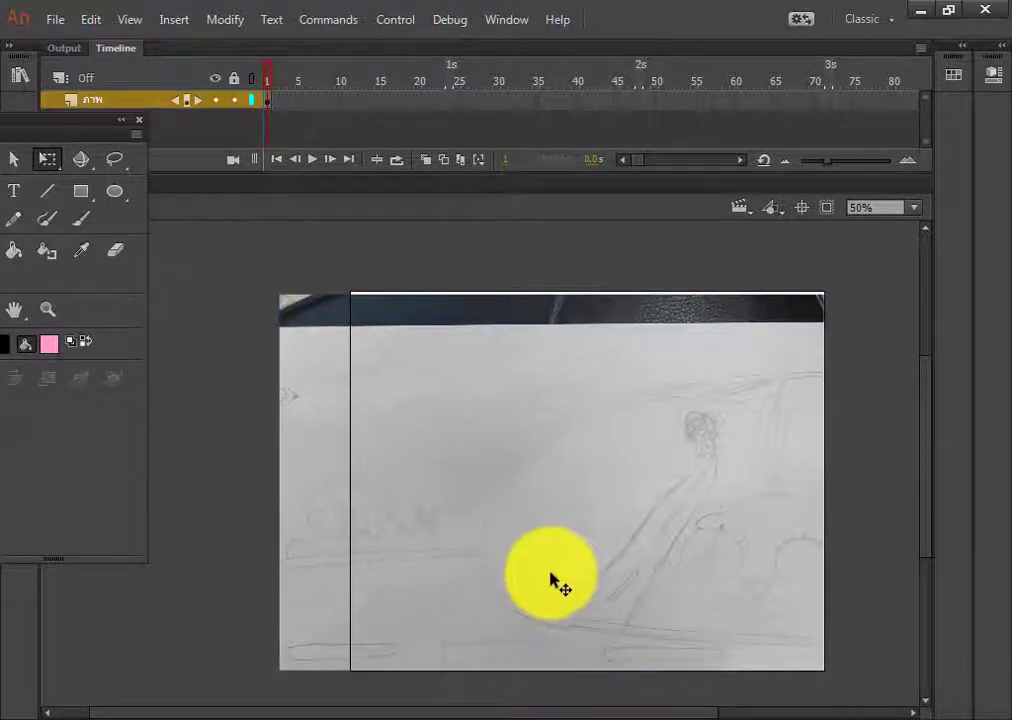
{"action": "left_click", "coordinate": [783, 445]}
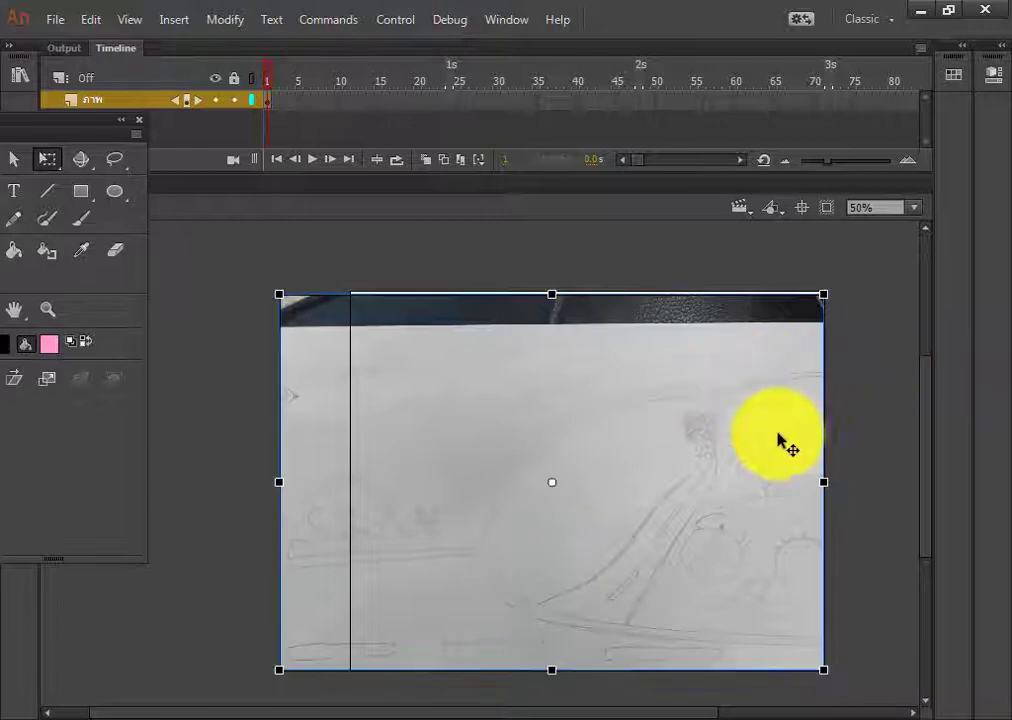
{"action": "left_click", "coordinate": [886, 512]}
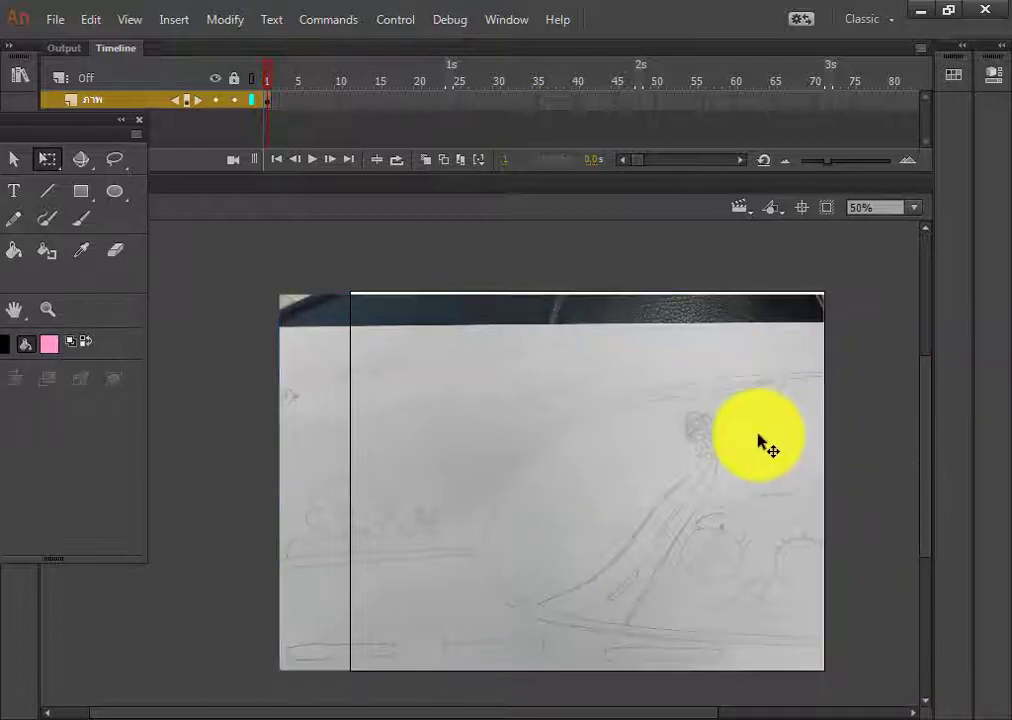
{"action": "left_click", "coordinate": [590, 487]}
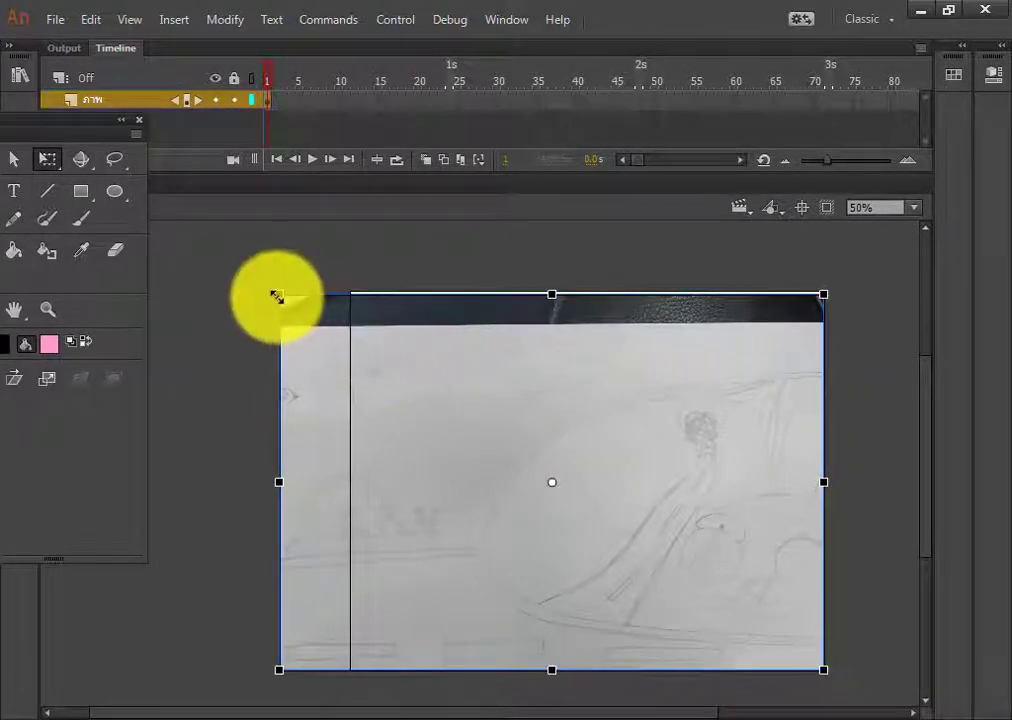
- Enlarge the photo beyond the stage's left edge and realign it with the stage's right and bottom edges
{"action": "left_click_drag", "start_coordinate": [277, 297], "coordinate": [265, 292]}
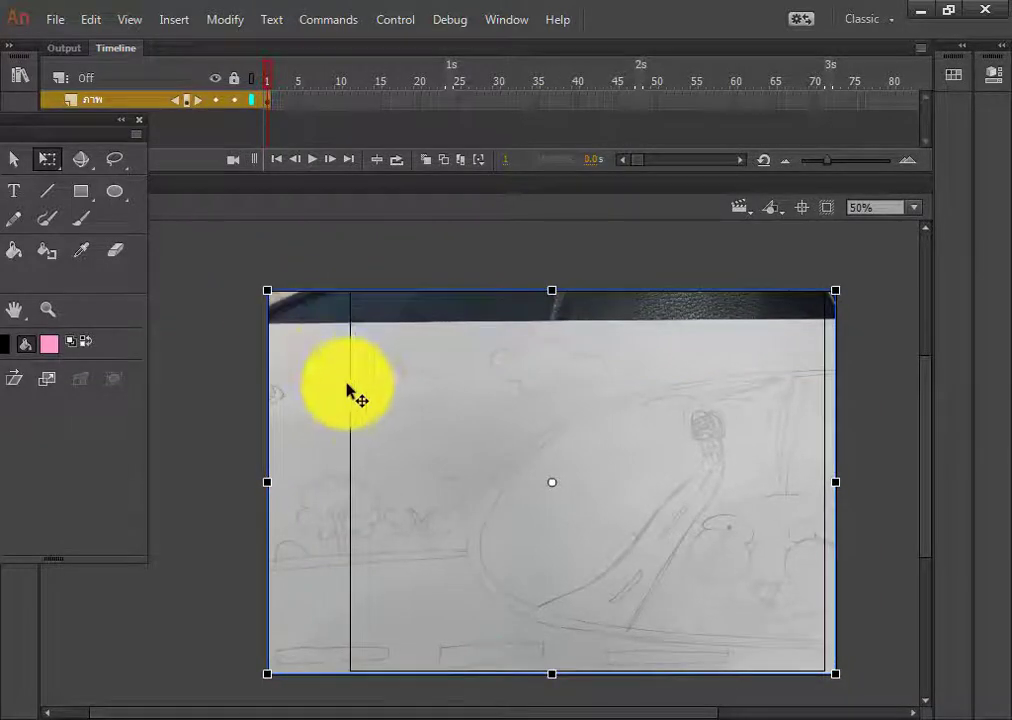
{"action": "left_click_drag", "start_coordinate": [348, 386], "coordinate": [339, 384]}
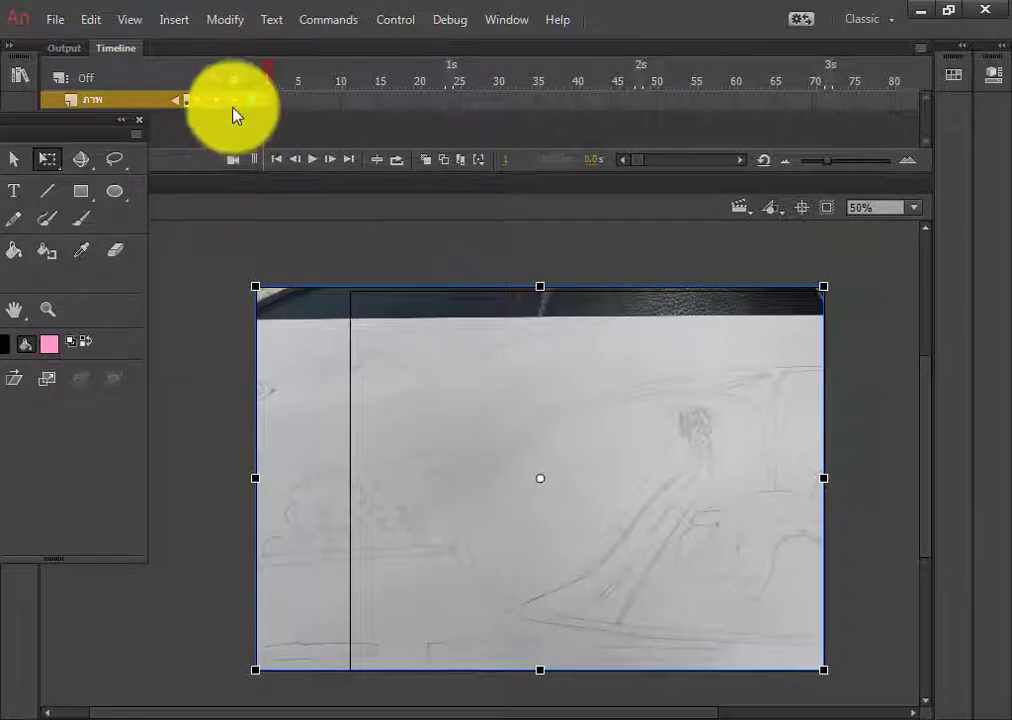
- Lock the photo layer and add a layer named ฉาก above it
{"action": "left_click", "coordinate": [248, 208]}
{"action": "mouse_move", "coordinate": [102, 124]}
{"action": "left_mouse_down"}
{"action": "mouse_move", "coordinate": [96, 190]}
{"action": "mouse_move", "coordinate": [84, 172]}
{"action": "mouse_move", "coordinate": [68, 246]}
{"action": "left_mouse_up"}
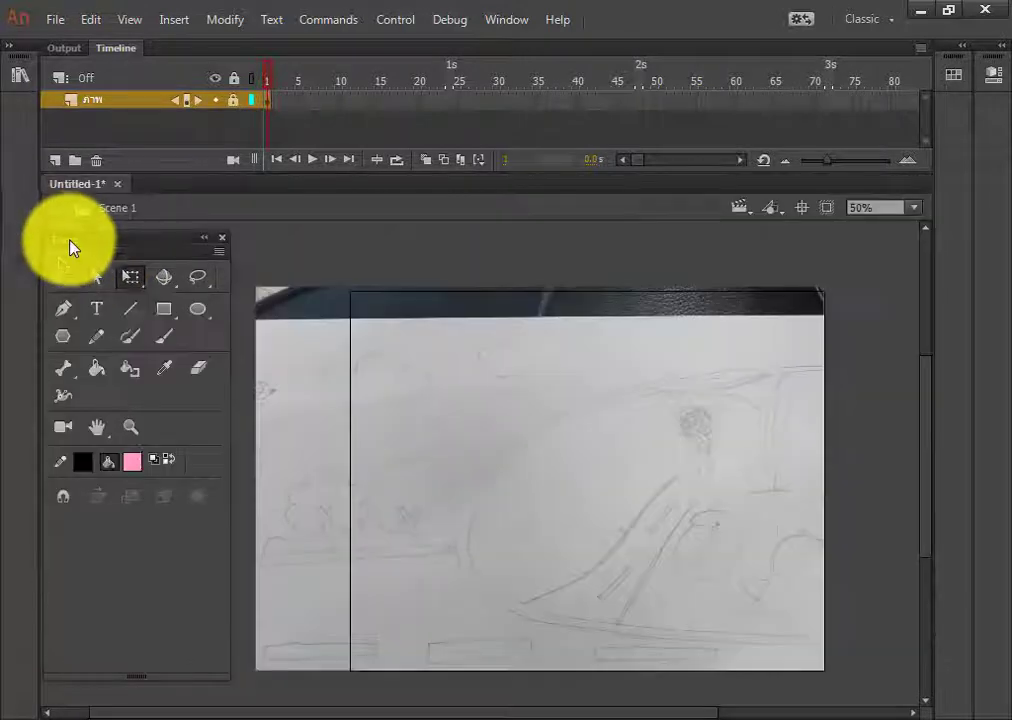
{"action": "left_click", "coordinate": [56, 161]}
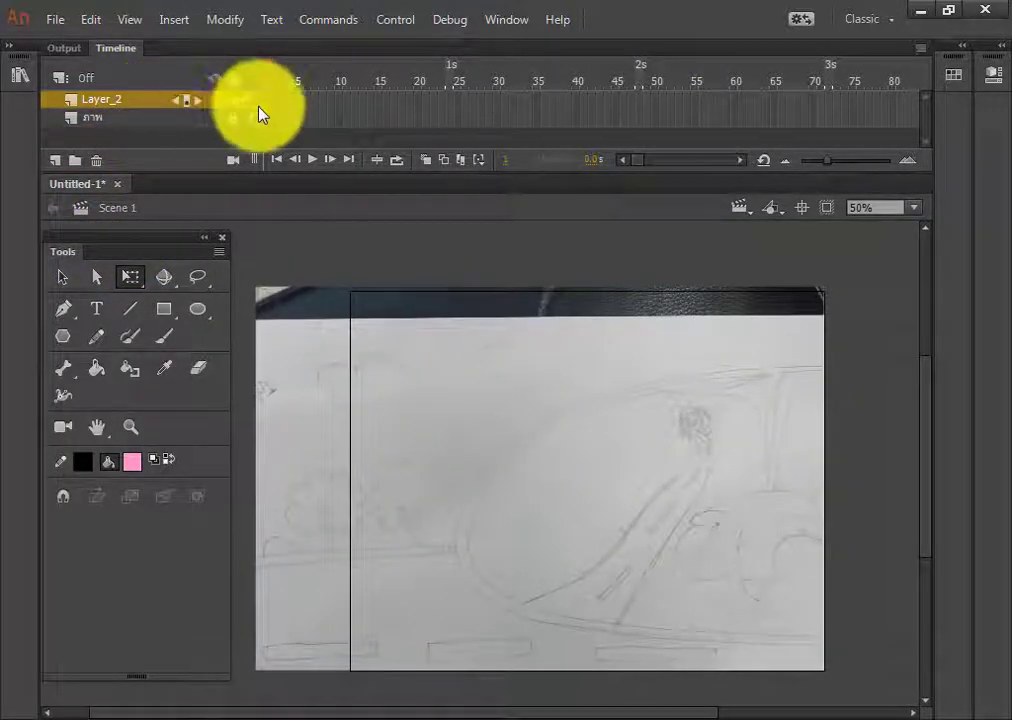
{"action": "double_click", "coordinate": [126, 99]}
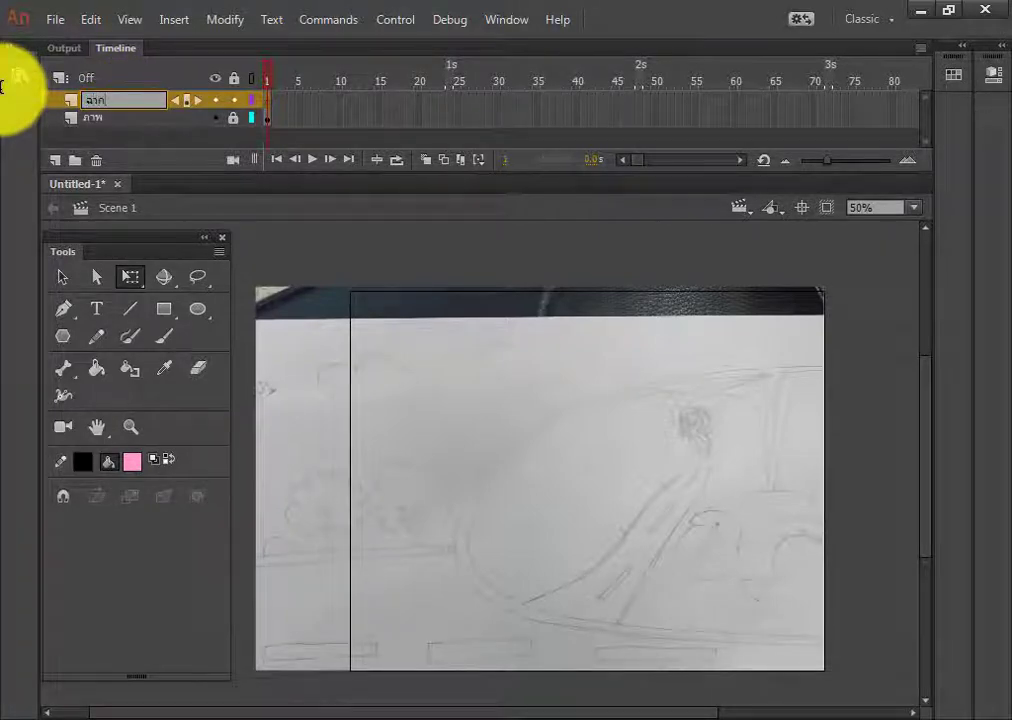
{"action": "left_click", "coordinate": [270, 106]}
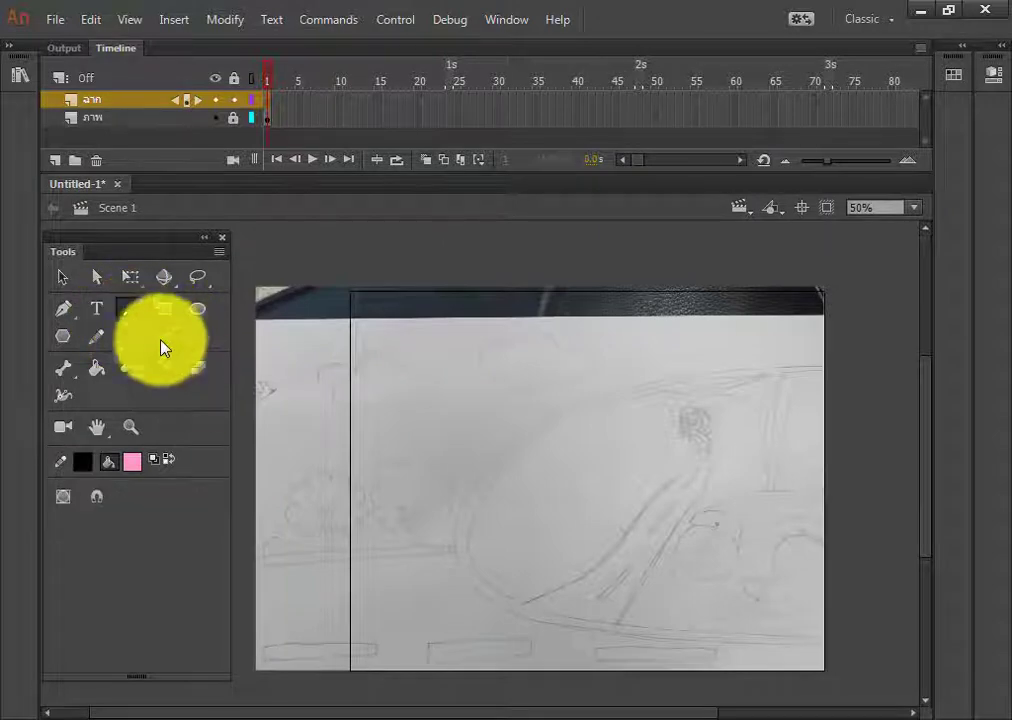
- Trace the outer outline of the large half-oval with two lines from the stage's right edge, bending them to the sketch
{"action": "mouse_move", "coordinate": [822, 644]}
{"action": "left_mouse_down"}
{"action": "mouse_move", "coordinate": [452, 583]}
{"action": "mouse_move", "coordinate": [457, 520]}
{"action": "mouse_move", "coordinate": [640, 393]}
{"action": "mouse_move", "coordinate": [822, 365]}
{"action": "left_mouse_up"}
{"action": "left_click", "coordinate": [62, 277]}
{"action": "left_click_drag", "start_coordinate": [639, 447], "coordinate": [585, 410]}
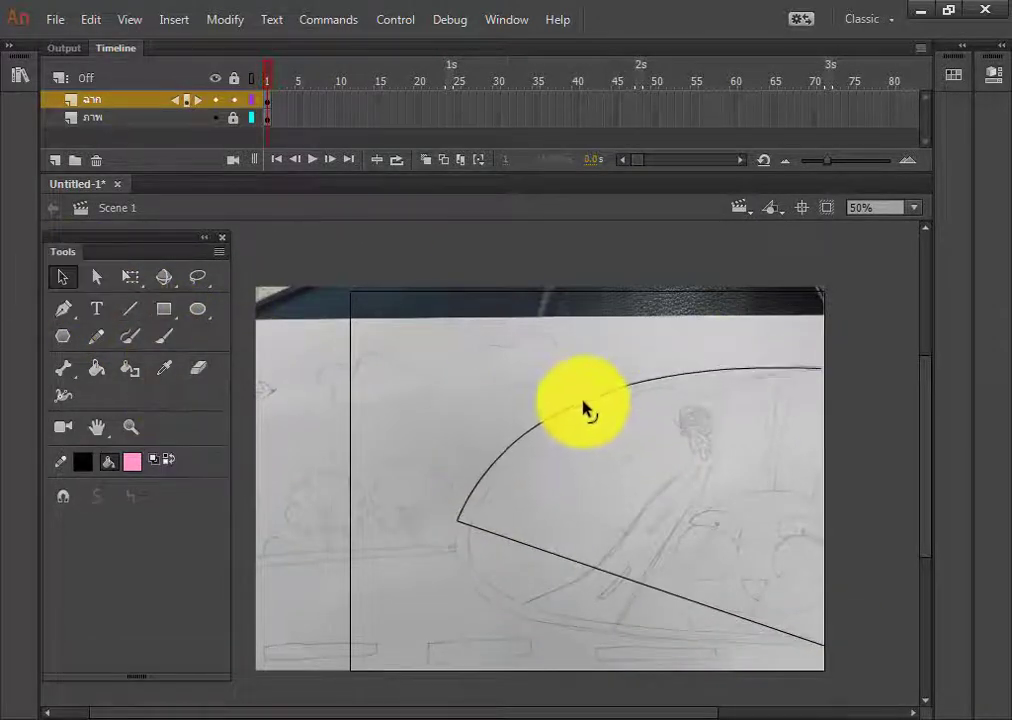
{"action": "left_click_drag", "start_coordinate": [588, 565], "coordinate": [453, 604]}
- Trace the half-oval's inner outline with two lines just inside the outer one, bending them into matching curves
{"action": "left_click", "coordinate": [132, 308]}
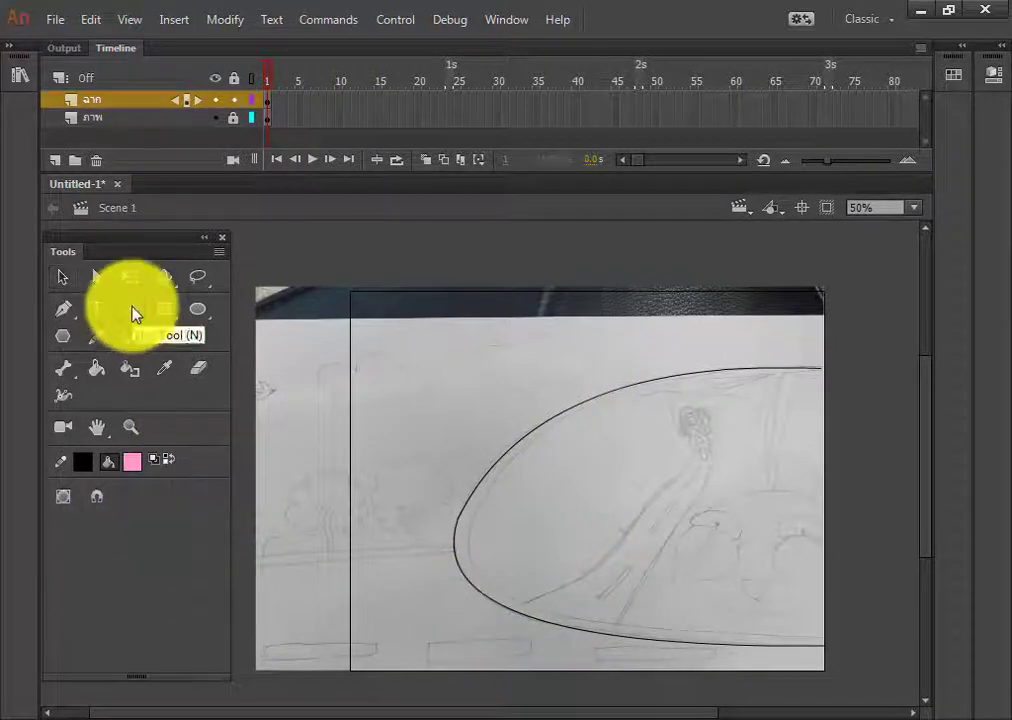
{"action": "mouse_move", "coordinate": [825, 635]}
{"action": "left_mouse_down"}
{"action": "mouse_move", "coordinate": [463, 556]}
{"action": "mouse_move", "coordinate": [467, 542]}
{"action": "mouse_move", "coordinate": [823, 375]}
{"action": "left_mouse_up"}
{"action": "left_click", "coordinate": [887, 108]}
{"action": "left_click", "coordinate": [64, 277]}
{"action": "mouse_move", "coordinate": [621, 469]}
{"action": "left_mouse_down"}
{"action": "mouse_move", "coordinate": [545, 446]}
{"action": "mouse_move", "coordinate": [547, 430]}
{"action": "left_mouse_up"}
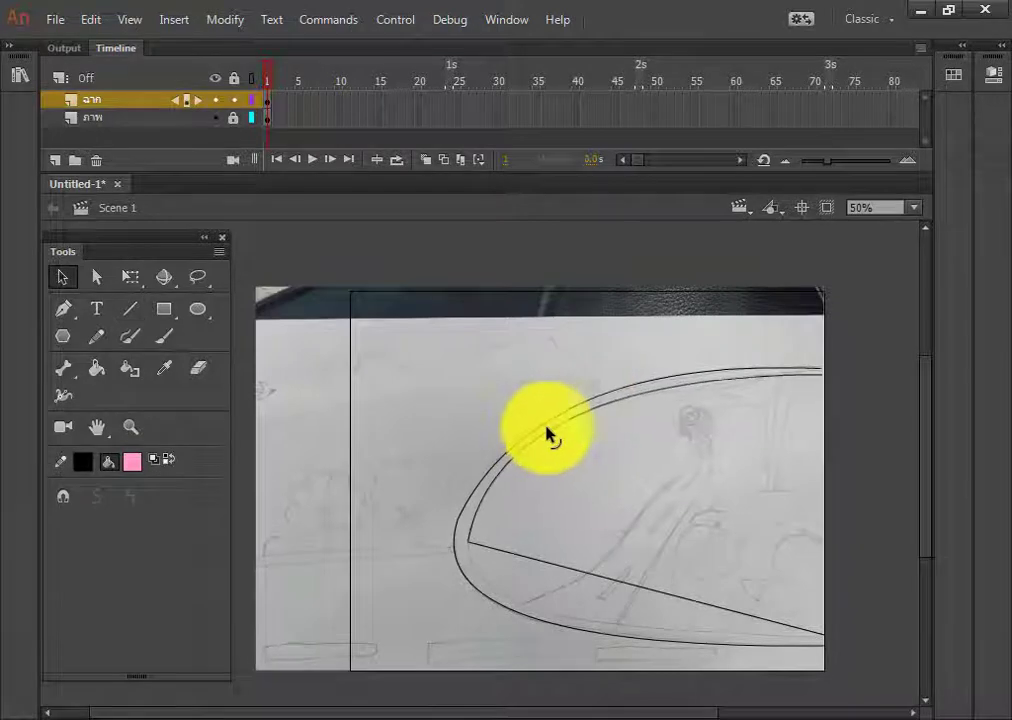
{"action": "left_click_drag", "start_coordinate": [560, 567], "coordinate": [447, 610]}
{"action": "left_click", "coordinate": [469, 548]}
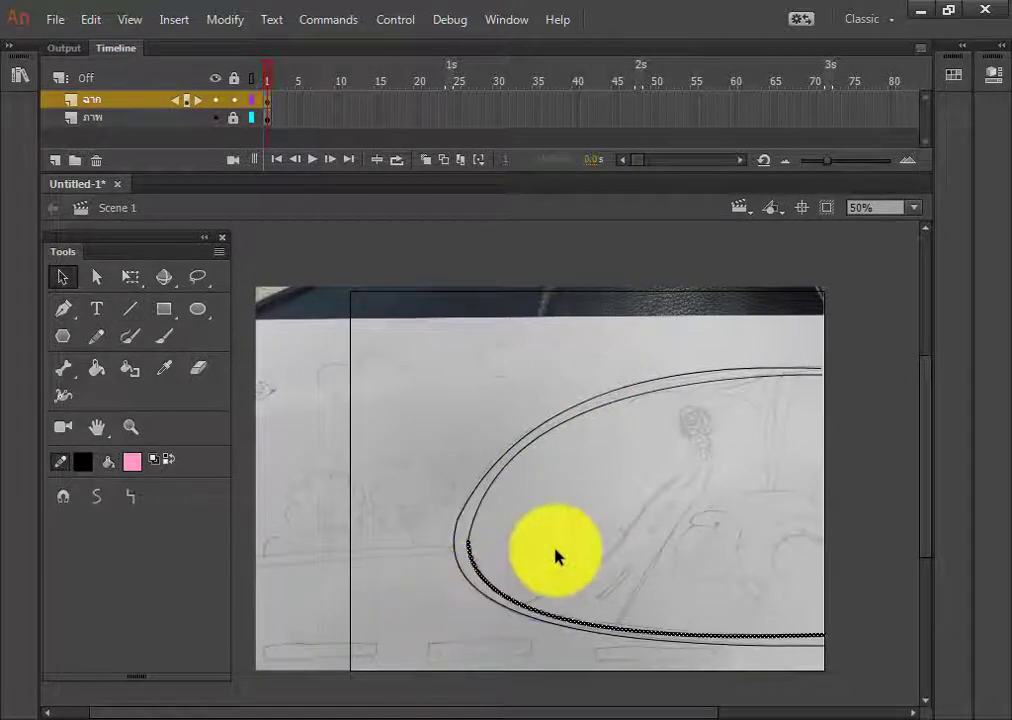
- Draw a closed cloud with straight lines above the half-oval and bend its segments into rounded lobes
{"action": "key", "text": "n"}
{"action": "left_click_drag", "start_coordinate": [538, 383], "coordinate": [479, 356]}
{"action": "mouse_move", "coordinate": [479, 356]}
{"action": "left_mouse_down"}
{"action": "mouse_move", "coordinate": [555, 329]}
{"action": "mouse_move", "coordinate": [561, 352]}
{"action": "left_mouse_up"}
{"action": "mouse_move", "coordinate": [561, 352]}
{"action": "left_mouse_down"}
{"action": "mouse_move", "coordinate": [592, 352]}
{"action": "mouse_move", "coordinate": [565, 382]}
{"action": "mouse_move", "coordinate": [542, 381]}
{"action": "mouse_move", "coordinate": [581, 376]}
{"action": "left_mouse_up"}
{"action": "left_click", "coordinate": [63, 277]}
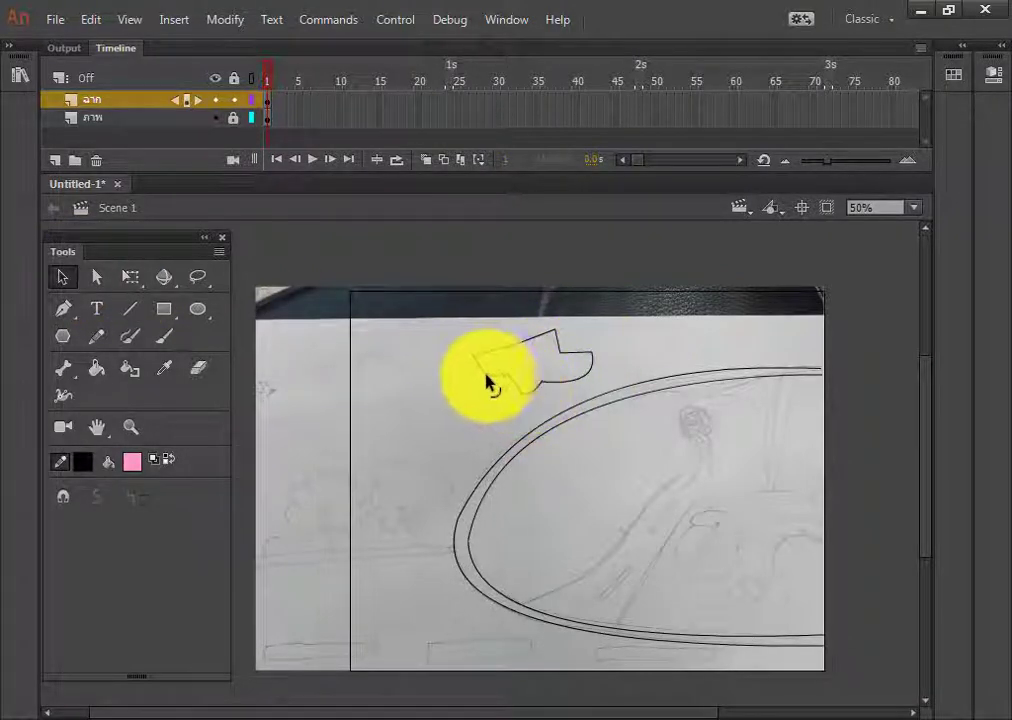
{"action": "left_click_drag", "start_coordinate": [494, 349], "coordinate": [518, 329]}
{"action": "left_click_drag", "start_coordinate": [518, 385], "coordinate": [510, 391]}
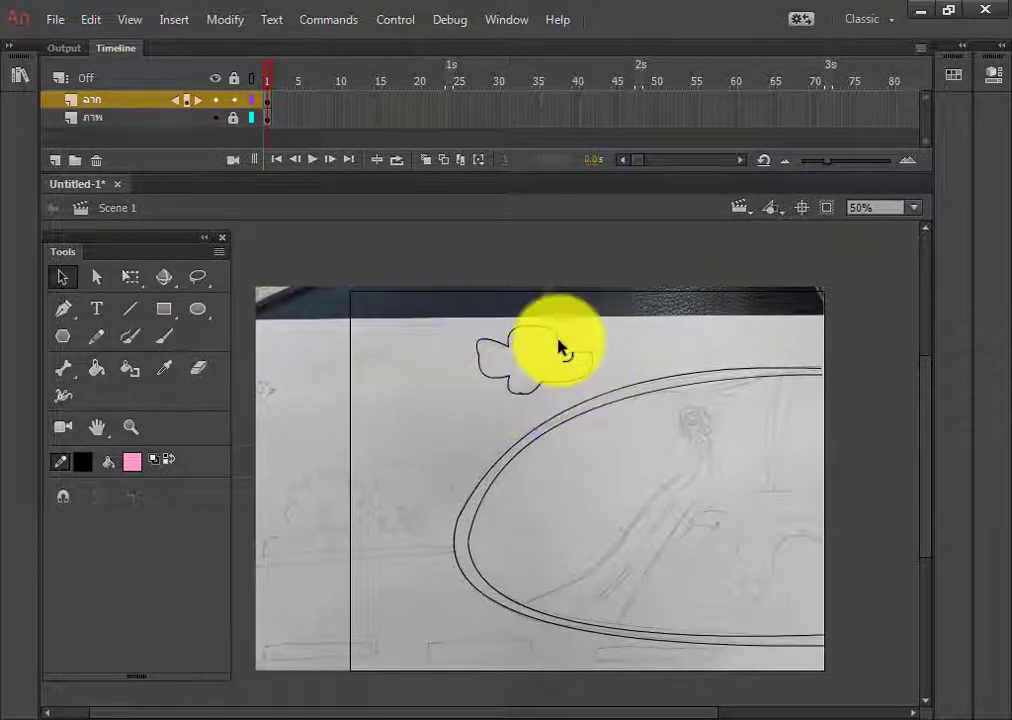
{"action": "left_click_drag", "start_coordinate": [560, 347], "coordinate": [488, 374]}
{"action": "left_click_drag", "start_coordinate": [534, 326], "coordinate": [538, 334]}
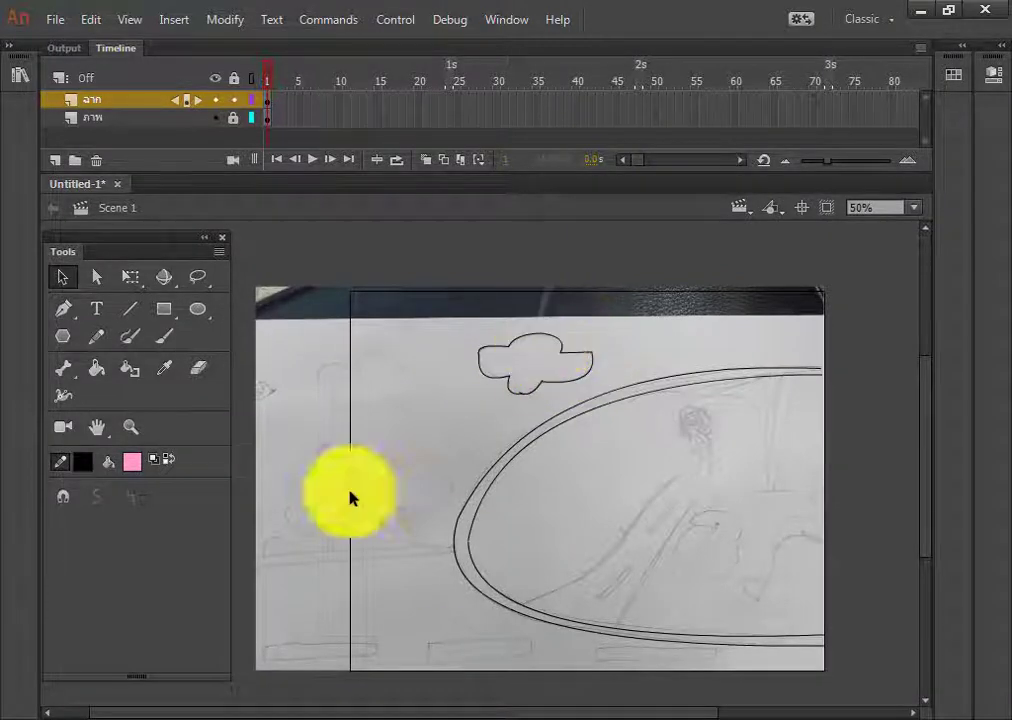
- Draw a second cloud across the stage's left edge with lines and bend its sides into curves
{"action": "left_click", "coordinate": [131, 310]}
{"action": "left_click_drag", "start_coordinate": [352, 408], "coordinate": [402, 370]}
{"action": "mouse_move", "coordinate": [402, 370]}
{"action": "left_mouse_down"}
{"action": "mouse_move", "coordinate": [352, 370]}
{"action": "mouse_move", "coordinate": [352, 409]}
{"action": "mouse_move", "coordinate": [418, 403]}
{"action": "mouse_move", "coordinate": [377, 355]}
{"action": "mouse_move", "coordinate": [409, 400]}
{"action": "mouse_move", "coordinate": [346, 395]}
{"action": "mouse_move", "coordinate": [405, 413]}
{"action": "mouse_move", "coordinate": [402, 377]}
{"action": "left_mouse_up"}
{"action": "left_click", "coordinate": [63, 277]}
- Trace the tree beside the half-oval in straight lines, with a Y-shaped trunk and an angular crown
{"action": "left_click", "coordinate": [130, 309]}
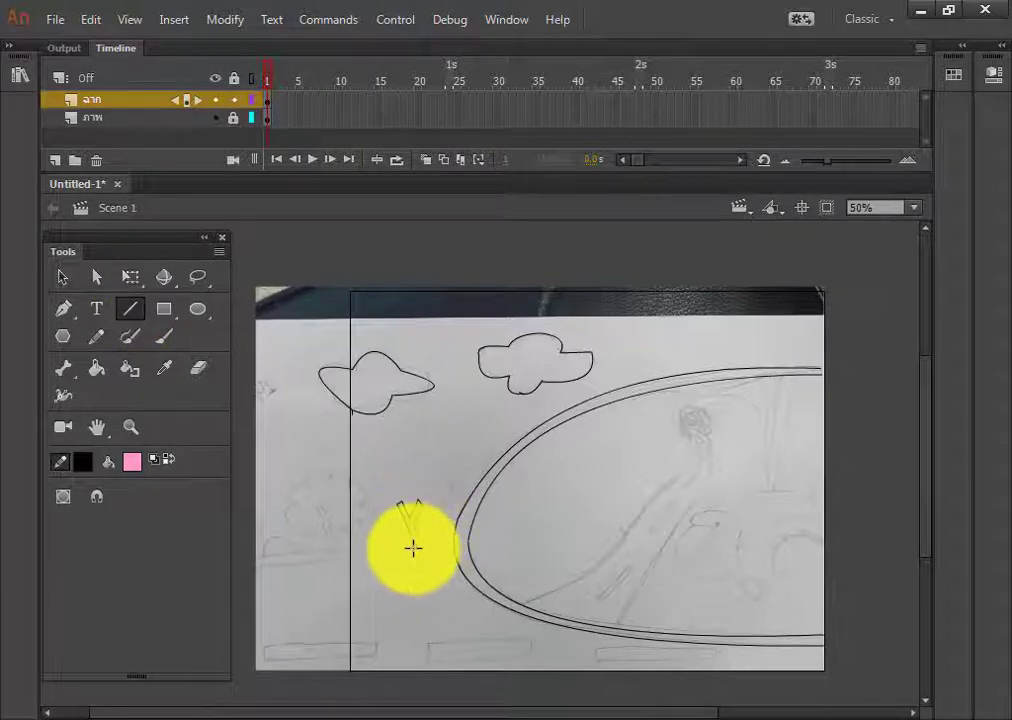
{"action": "left_click", "coordinate": [913, 208]}
{"action": "left_click", "coordinate": [890, 345]}
{"action": "left_click_drag", "start_coordinate": [549, 712], "coordinate": [425, 712]}
{"action": "mouse_move", "coordinate": [317, 578]}
{"action": "left_mouse_down"}
{"action": "mouse_move", "coordinate": [283, 530]}
{"action": "mouse_move", "coordinate": [340, 497]}
{"action": "left_mouse_up"}
{"action": "mouse_move", "coordinate": [340, 497]}
{"action": "left_mouse_down"}
{"action": "mouse_move", "coordinate": [307, 443]}
{"action": "mouse_move", "coordinate": [503, 378]}
{"action": "left_mouse_up"}
{"action": "mouse_move", "coordinate": [503, 378]}
{"action": "left_mouse_down"}
{"action": "mouse_move", "coordinate": [541, 458]}
{"action": "mouse_move", "coordinate": [613, 498]}
{"action": "left_mouse_up"}
{"action": "mouse_move", "coordinate": [613, 498]}
{"action": "left_mouse_down"}
{"action": "mouse_move", "coordinate": [574, 568]}
{"action": "mouse_move", "coordinate": [607, 621]}
{"action": "left_mouse_up"}
{"action": "left_click_drag", "start_coordinate": [607, 621], "coordinate": [553, 657]}
{"action": "left_click_drag", "start_coordinate": [553, 657], "coordinate": [563, 675]}
{"action": "left_click_drag", "start_coordinate": [563, 675], "coordinate": [469, 660]}
- Bend the straight segments of the tree's crown into rounded lobes that follow the sketch
{"action": "left_click", "coordinate": [68, 270]}
{"action": "left_click_drag", "start_coordinate": [403, 661], "coordinate": [320, 622]}
{"action": "left_click_drag", "start_coordinate": [311, 513], "coordinate": [304, 504]}
{"action": "left_click_drag", "start_coordinate": [323, 471], "coordinate": [306, 475]}
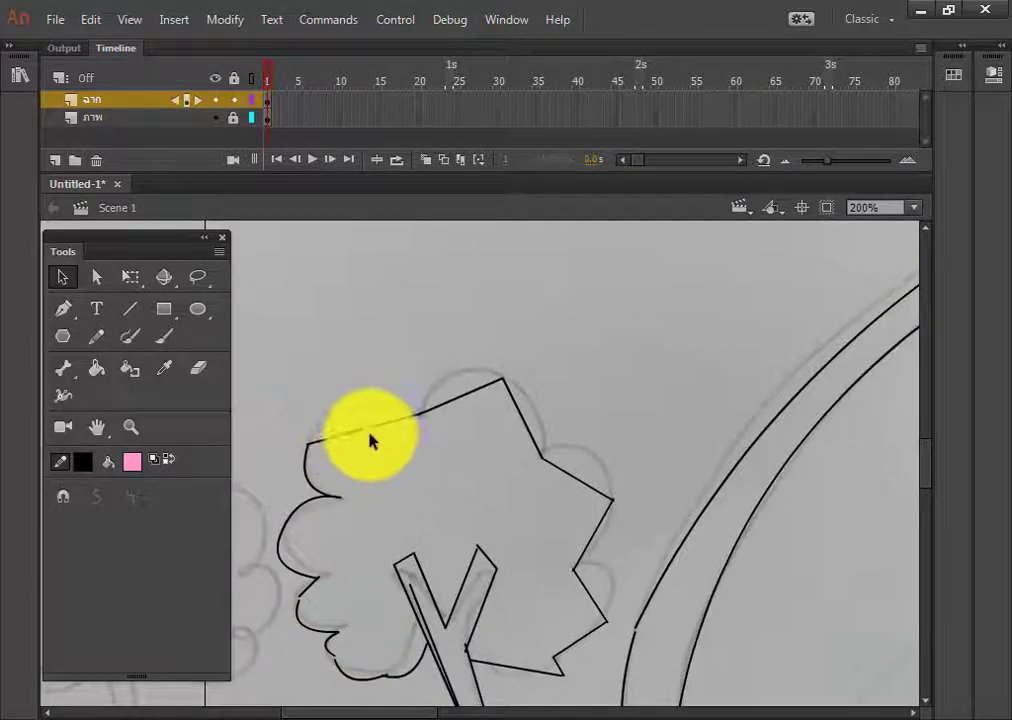
{"action": "left_click_drag", "start_coordinate": [369, 430], "coordinate": [343, 406]}
{"action": "left_click_drag", "start_coordinate": [461, 396], "coordinate": [456, 373]}
{"action": "left_click_drag", "start_coordinate": [523, 419], "coordinate": [546, 418]}
{"action": "left_click_drag", "start_coordinate": [588, 489], "coordinate": [606, 464]}
{"action": "left_click_drag", "start_coordinate": [590, 543], "coordinate": [610, 549]}
{"action": "left_click_drag", "start_coordinate": [592, 597], "coordinate": [613, 588]}
{"action": "left_click_drag", "start_coordinate": [580, 640], "coordinate": [587, 657]}
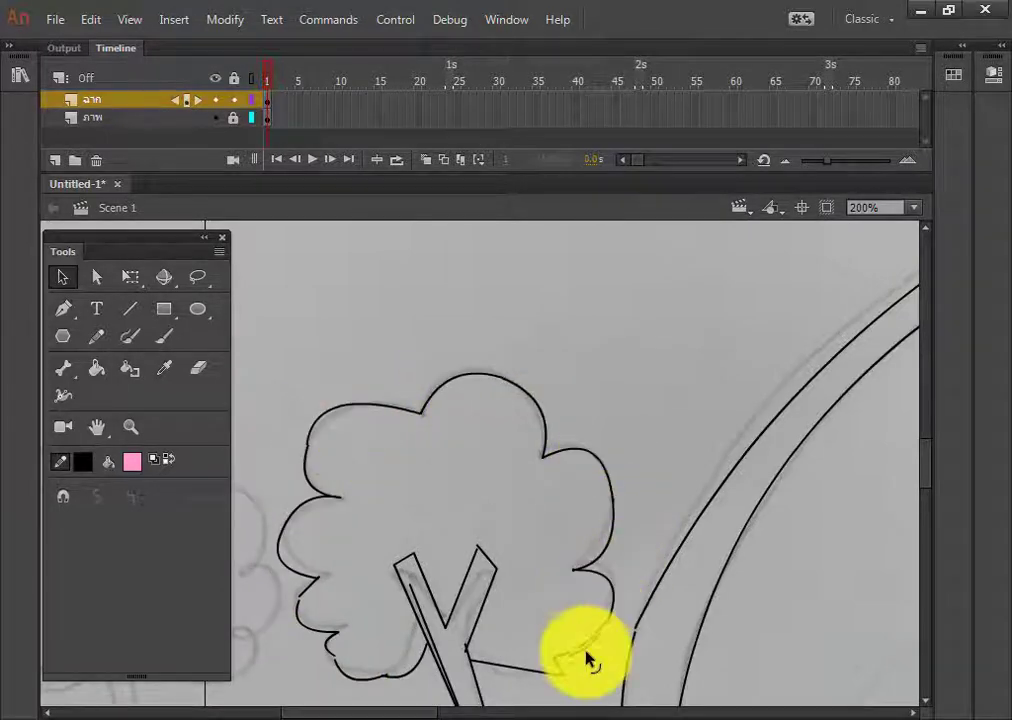
{"action": "left_click_drag", "start_coordinate": [515, 668], "coordinate": [514, 688]}
- Delete the surplus line beside the tree's trunk
{"action": "scroll", "coordinate": [604, 500], "scroll_direction": "down", "scroll_amount": 5}
{"action": "left_click", "coordinate": [432, 356]}
{"action": "key", "text": "Delete"}
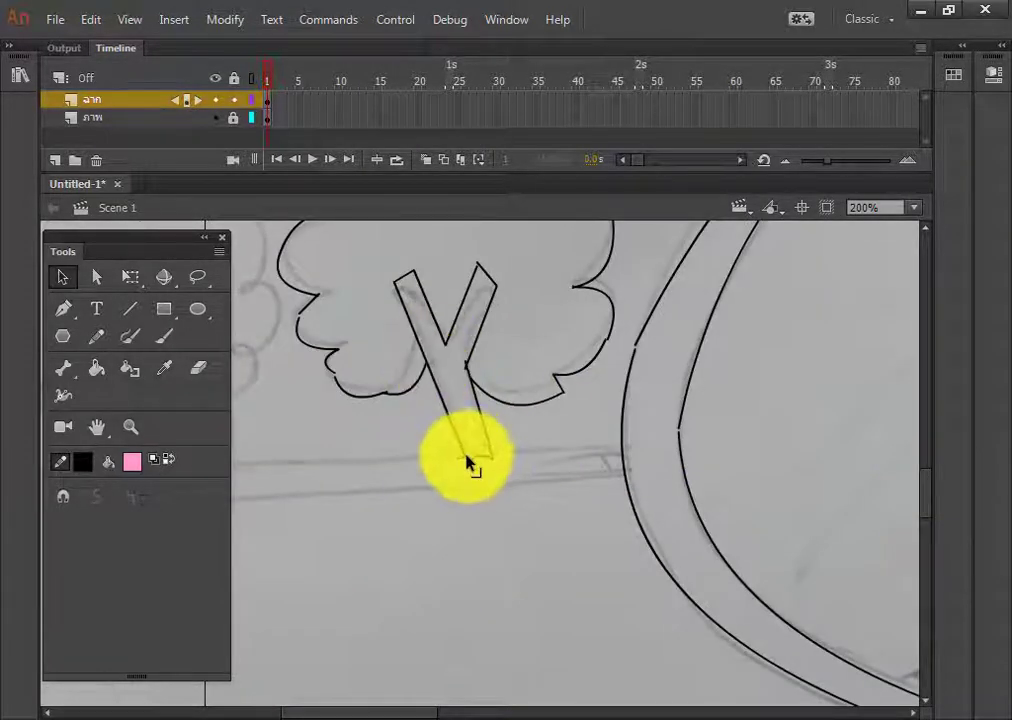
- Draw the ground strip below the tree from the half-oval past the stage's left edge and close its left end
{"action": "left_click_drag", "start_coordinate": [400, 713], "coordinate": [378, 713]}
{"action": "key", "text": "n"}
{"action": "left_click_drag", "start_coordinate": [738, 449], "coordinate": [318, 462]}
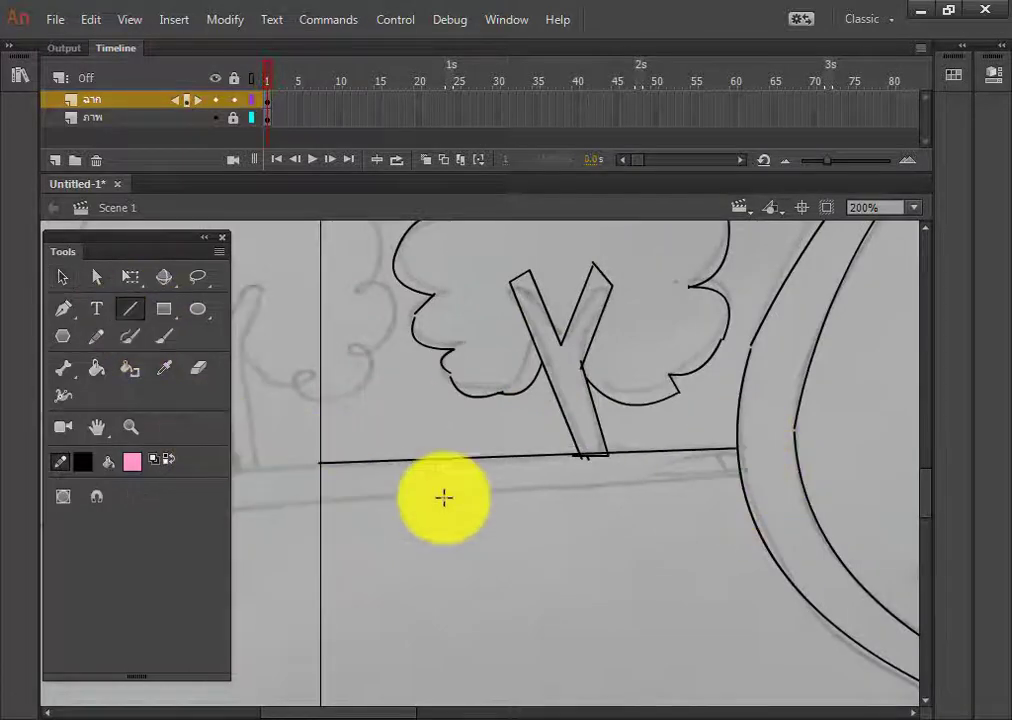
{"action": "left_click_drag", "start_coordinate": [740, 477], "coordinate": [263, 504]}
{"action": "left_click_drag", "start_coordinate": [391, 714], "coordinate": [361, 714]}
{"action": "mouse_move", "coordinate": [490, 463]}
{"action": "left_mouse_down"}
{"action": "mouse_move", "coordinate": [409, 456]}
{"action": "mouse_move", "coordinate": [315, 472]}
{"action": "left_mouse_up"}
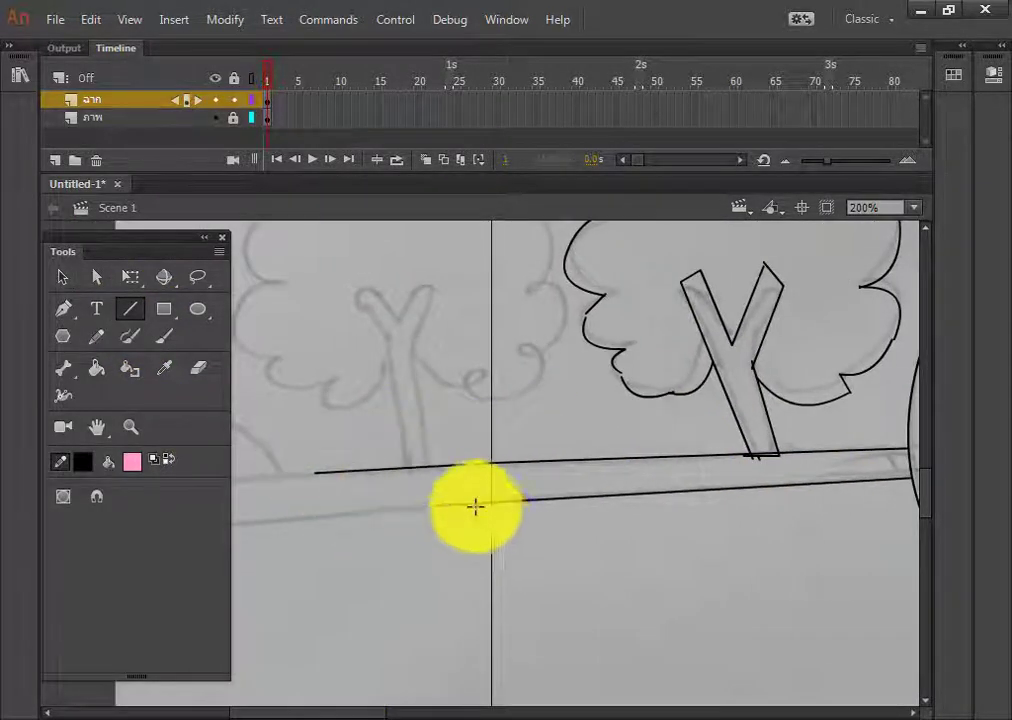
{"action": "mouse_move", "coordinate": [474, 504]}
{"action": "left_mouse_down"}
{"action": "mouse_move", "coordinate": [312, 515]}
{"action": "mouse_move", "coordinate": [315, 471]}
{"action": "left_mouse_up"}
- Draw the Y-shaped trunk of the second tree on the ground strip with straight lines
{"action": "scroll", "coordinate": [532, 500], "scroll_direction": "up", "scroll_amount": 2}
{"action": "mouse_move", "coordinate": [429, 627]}
{"action": "left_mouse_down"}
{"action": "mouse_move", "coordinate": [415, 505]}
{"action": "mouse_move", "coordinate": [433, 450]}
{"action": "left_mouse_up"}
{"action": "left_click_drag", "start_coordinate": [433, 450], "coordinate": [426, 443]}
{"action": "left_click_drag", "start_coordinate": [426, 443], "coordinate": [401, 480]}
{"action": "left_click_drag", "start_coordinate": [401, 480], "coordinate": [359, 453]}
{"action": "left_click_drag", "start_coordinate": [359, 453], "coordinate": [385, 498]}
{"action": "left_click_drag", "start_coordinate": [385, 498], "coordinate": [407, 630]}
- Outline the second tree's crown around its trunk with connected straight lines
{"action": "left_click_drag", "start_coordinate": [389, 527], "coordinate": [324, 559]}
{"action": "left_click_drag", "start_coordinate": [324, 559], "coordinate": [275, 518]}
{"action": "mouse_move", "coordinate": [275, 518]}
{"action": "left_mouse_down"}
{"action": "mouse_move", "coordinate": [274, 448]}
{"action": "mouse_move", "coordinate": [324, 361]}
{"action": "left_mouse_up"}
{"action": "mouse_move", "coordinate": [324, 361]}
{"action": "left_mouse_down"}
{"action": "mouse_move", "coordinate": [407, 339]}
{"action": "mouse_move", "coordinate": [492, 372]}
{"action": "mouse_move", "coordinate": [530, 450]}
{"action": "left_mouse_up"}
{"action": "mouse_move", "coordinate": [530, 450]}
{"action": "left_mouse_down"}
{"action": "mouse_move", "coordinate": [524, 510]}
{"action": "mouse_move", "coordinate": [469, 543]}
{"action": "left_mouse_up"}
{"action": "mouse_move", "coordinate": [469, 543]}
{"action": "left_mouse_down"}
{"action": "mouse_move", "coordinate": [417, 515]}
{"action": "mouse_move", "coordinate": [433, 549]}
{"action": "left_mouse_up"}
- Bend the second tree's crown segments into rounded lobes and adjust a branch tip of the first tree's trunk
{"action": "left_click", "coordinate": [63, 277]}
{"action": "left_click_drag", "start_coordinate": [499, 529], "coordinate": [519, 552]}
{"action": "left_click_drag", "start_coordinate": [529, 482], "coordinate": [563, 469]}
{"action": "left_click_drag", "start_coordinate": [512, 413], "coordinate": [556, 397]}
{"action": "left_click_drag", "start_coordinate": [454, 354], "coordinate": [481, 306]}
{"action": "left_click_drag", "start_coordinate": [369, 351], "coordinate": [353, 313]}
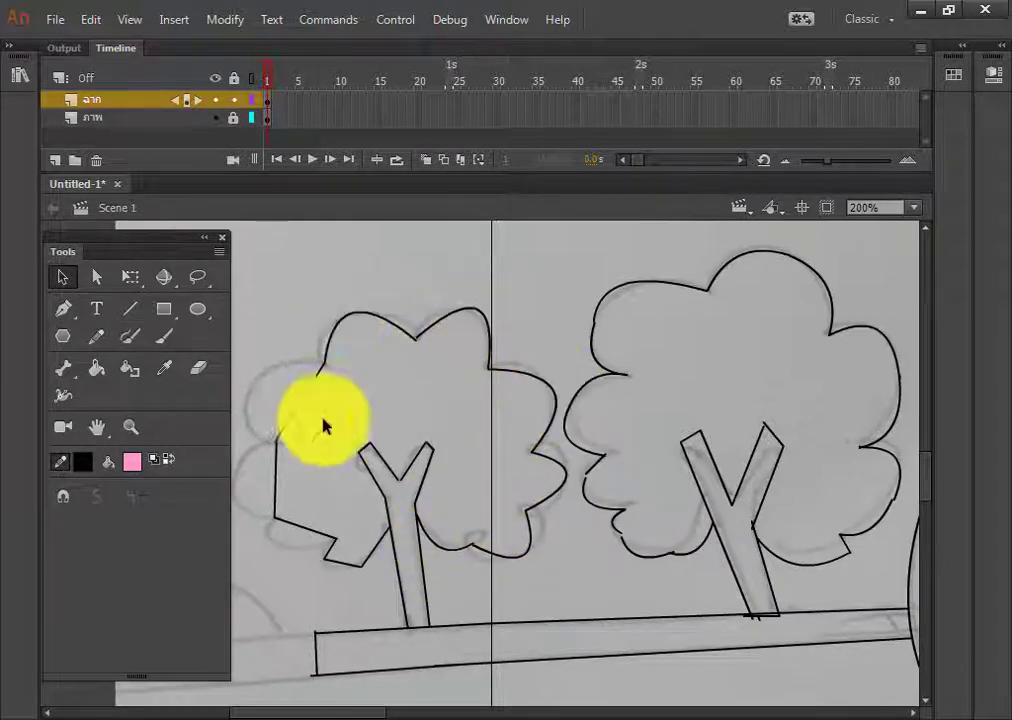
{"action": "left_click_drag", "start_coordinate": [300, 401], "coordinate": [252, 386]}
{"action": "left_click_drag", "start_coordinate": [273, 482], "coordinate": [237, 488]}
{"action": "left_click_drag", "start_coordinate": [307, 537], "coordinate": [302, 546]}
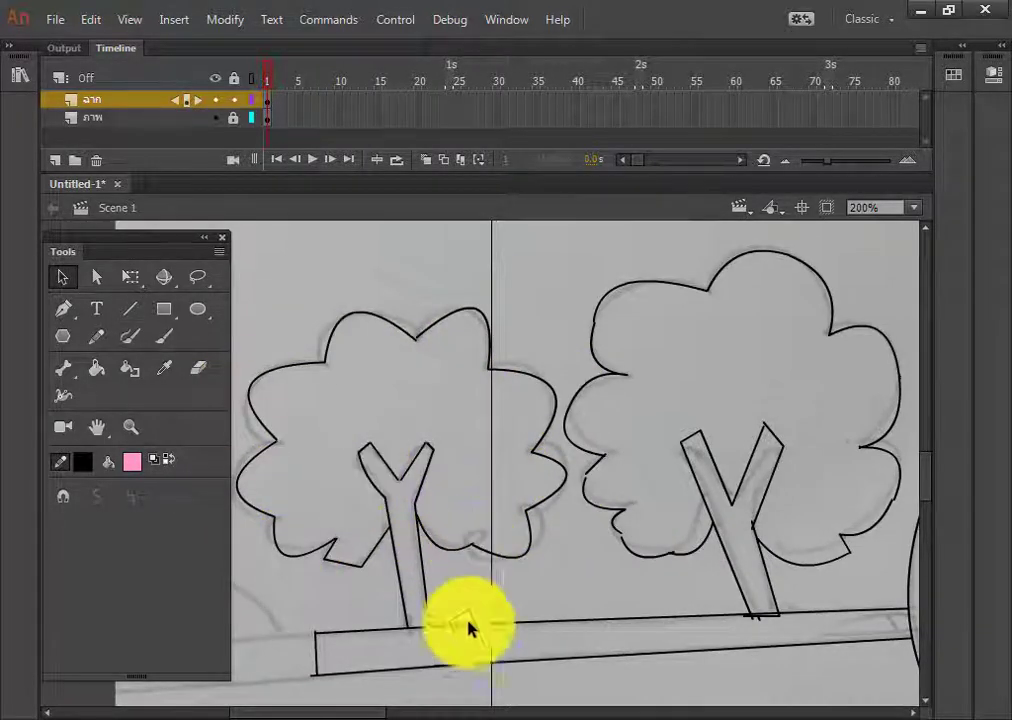
{"action": "left_click_drag", "start_coordinate": [778, 430], "coordinate": [767, 426]}
{"action": "left_click_drag", "start_coordinate": [354, 713], "coordinate": [482, 711]}
{"action": "left_click", "coordinate": [914, 208]}
{"action": "left_click", "coordinate": [890, 340]}
{"action": "left_click_drag", "start_coordinate": [375, 712], "coordinate": [454, 712]}
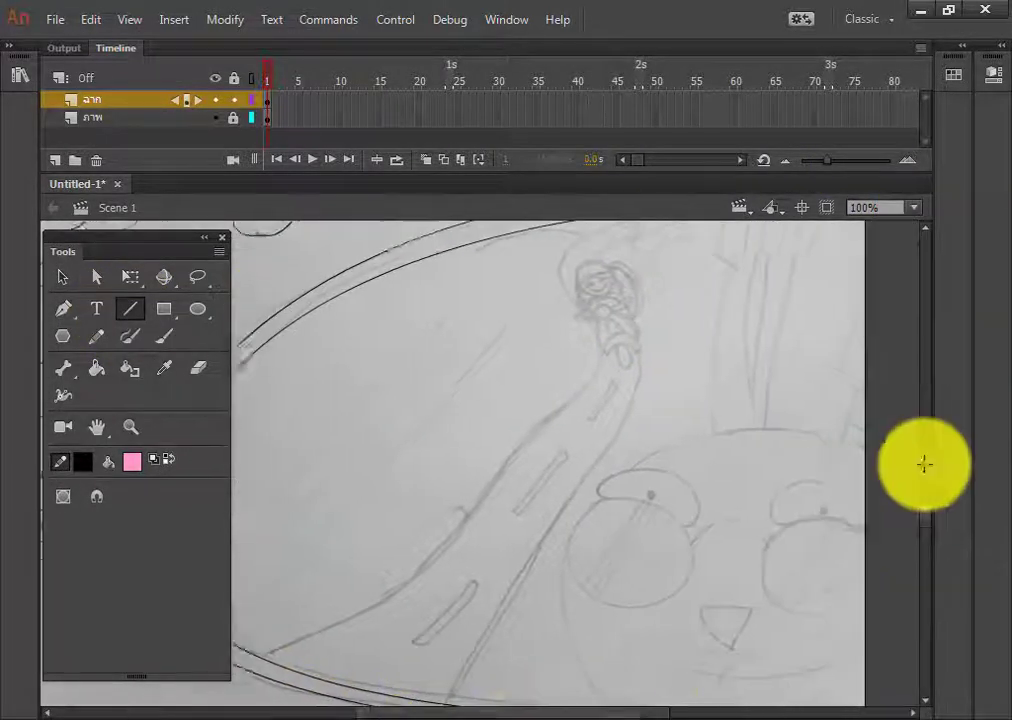
{"action": "left_click_drag", "start_coordinate": [924, 463], "coordinate": [924, 478]}
{"action": "left_click_drag", "start_coordinate": [605, 638], "coordinate": [562, 538]}
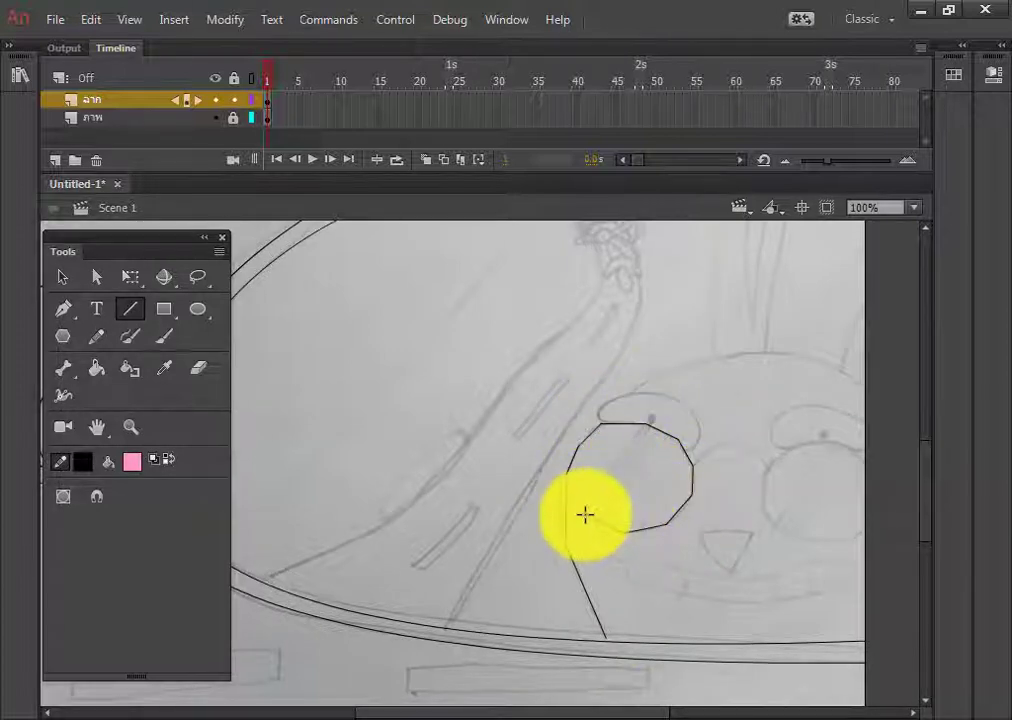
{"action": "left_click", "coordinate": [60, 277]}
{"action": "left_click_drag", "start_coordinate": [586, 436], "coordinate": [648, 540]}
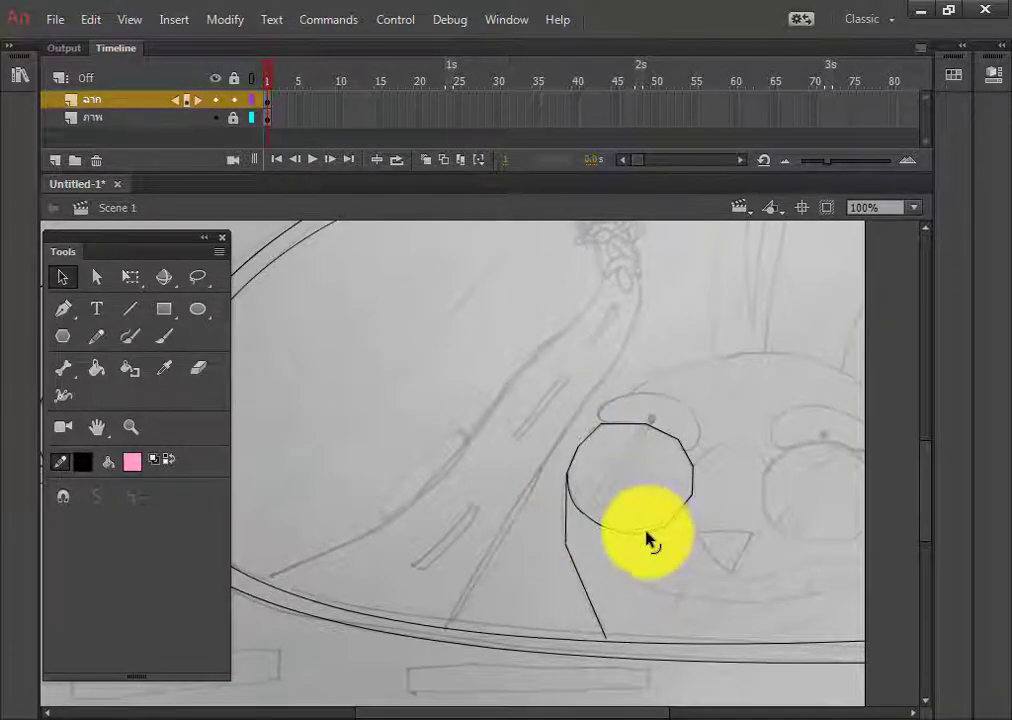
{"action": "double_click", "coordinate": [694, 484]}
- Trace both edges of the winding road with straight lines from the half-oval's lower inner outline to its upper one
{"action": "mouse_move", "coordinate": [928, 509]}
{"action": "left_mouse_down"}
{"action": "mouse_move", "coordinate": [928, 486]}
{"action": "mouse_move", "coordinate": [929, 501]}
{"action": "left_mouse_up"}
{"action": "left_click", "coordinate": [129, 311]}
{"action": "left_click_drag", "start_coordinate": [262, 619], "coordinate": [418, 540]}
{"action": "left_click_drag", "start_coordinate": [418, 540], "coordinate": [555, 379]}
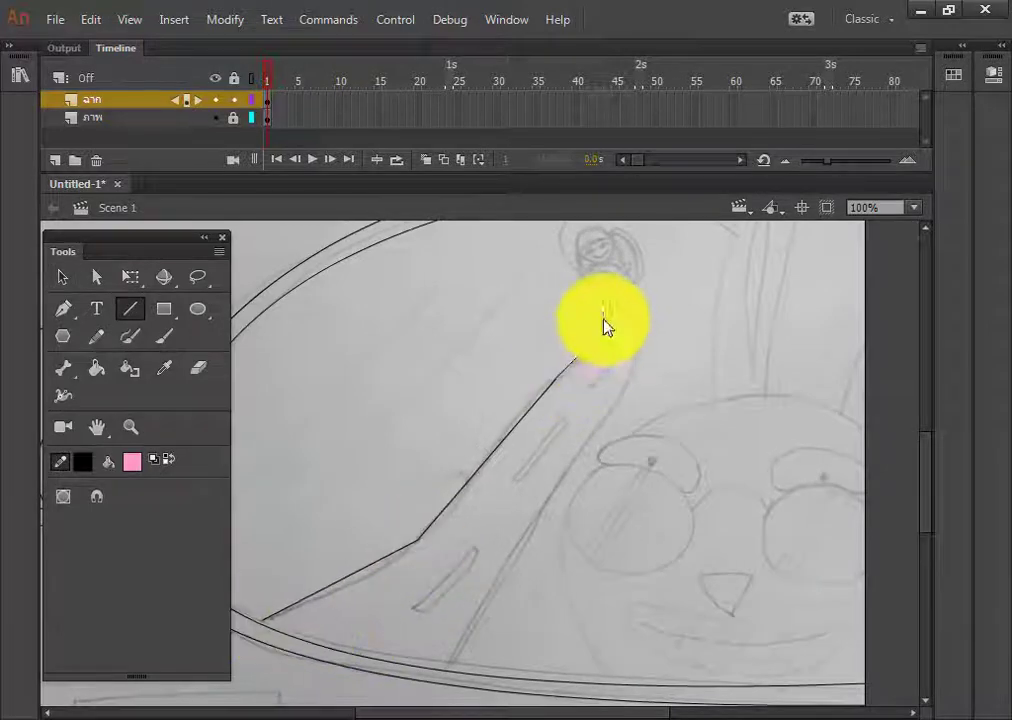
{"action": "left_click_drag", "start_coordinate": [922, 483], "coordinate": [922, 458]}
{"action": "left_click_drag", "start_coordinate": [563, 361], "coordinate": [683, 292]}
{"action": "left_click_drag", "start_coordinate": [720, 293], "coordinate": [598, 364]}
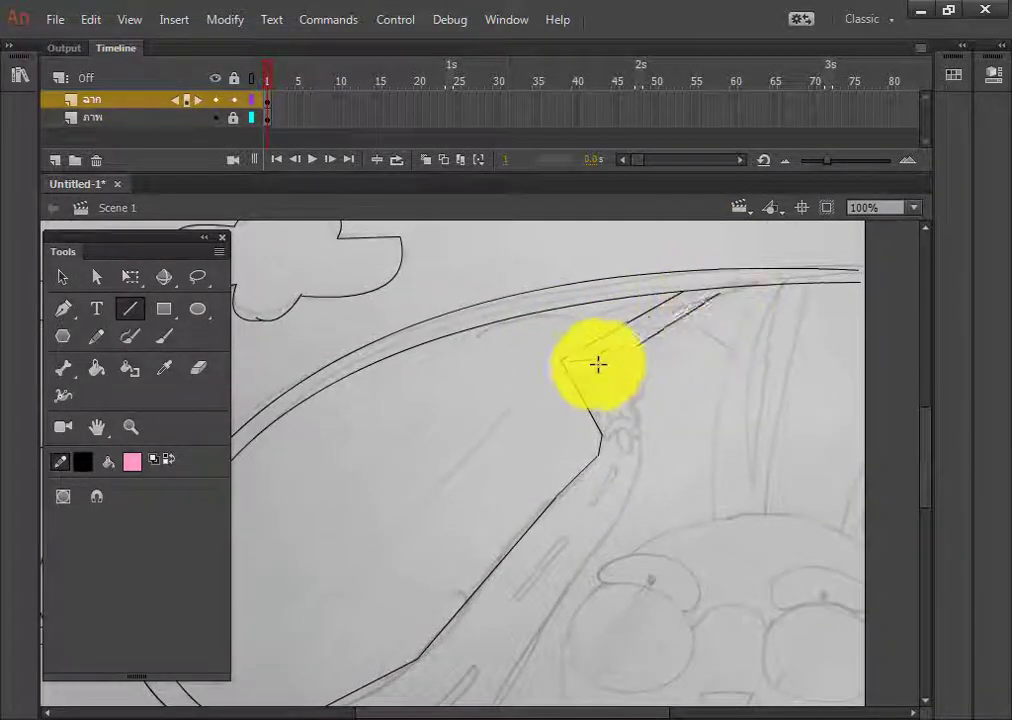
{"action": "left_click_drag", "start_coordinate": [641, 439], "coordinate": [443, 620]}
- Bend the road's edges to follow the sketch and draw three narrow lane dashes along the road
{"action": "scroll", "coordinate": [497, 620], "scroll_direction": "down", "scroll_amount": 3}
{"action": "key", "text": "v"}
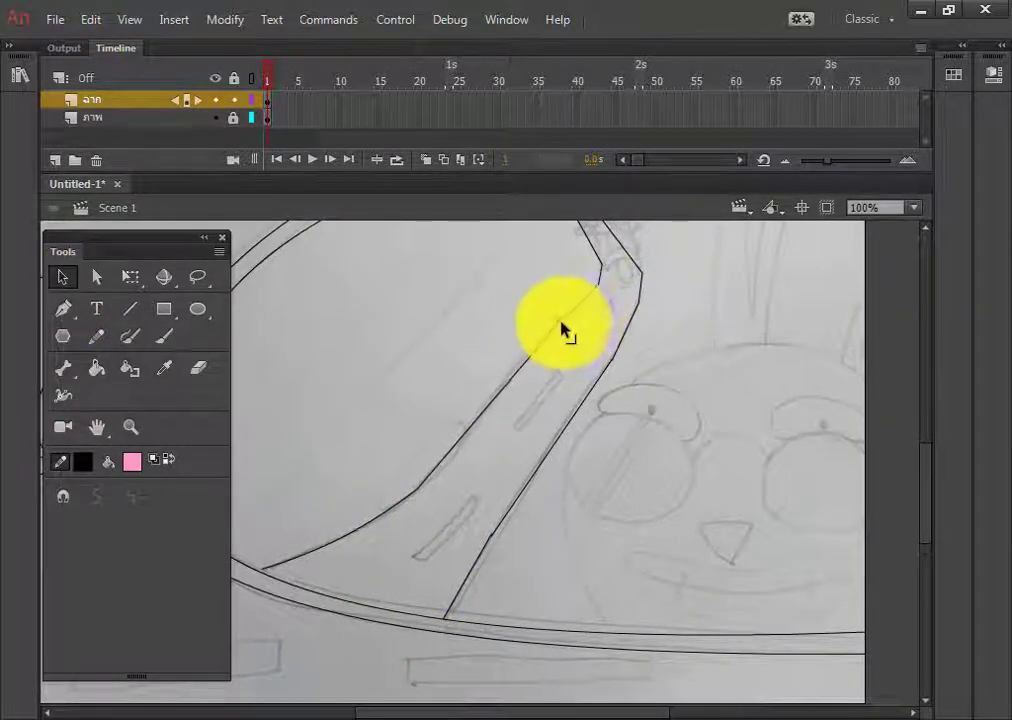
{"action": "scroll", "coordinate": [931, 505], "scroll_direction": "up", "scroll_amount": 1}
{"action": "scroll", "coordinate": [931, 505], "scroll_direction": "up", "scroll_amount": 4}
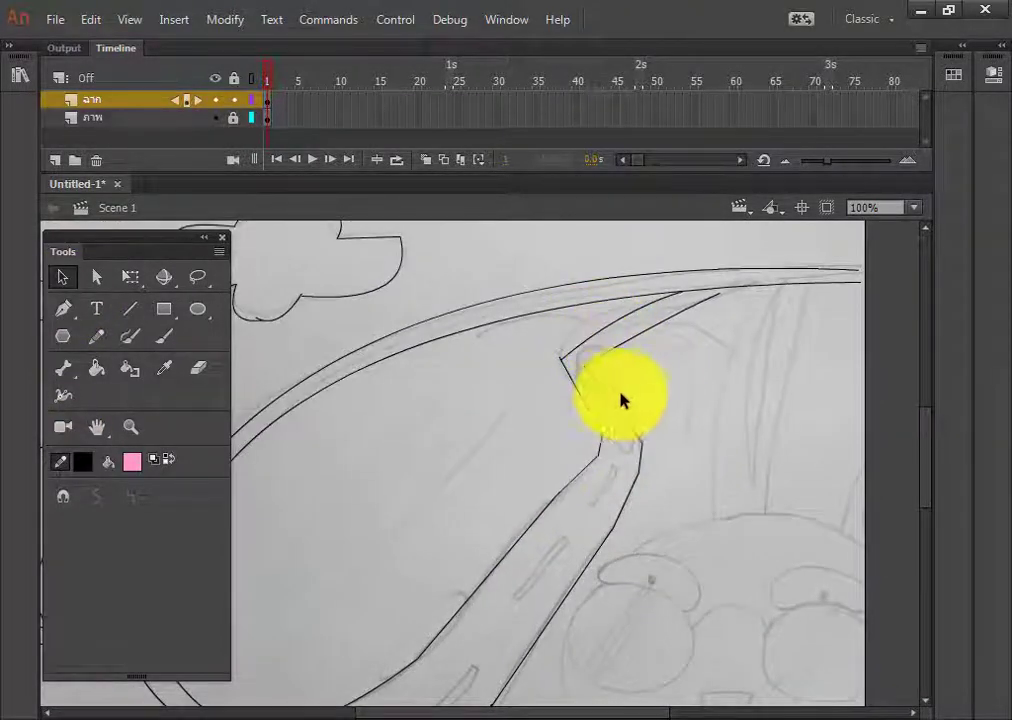
{"action": "scroll", "coordinate": [929, 500], "scroll_direction": "down", "scroll_amount": 3}
{"action": "key", "text": "n"}
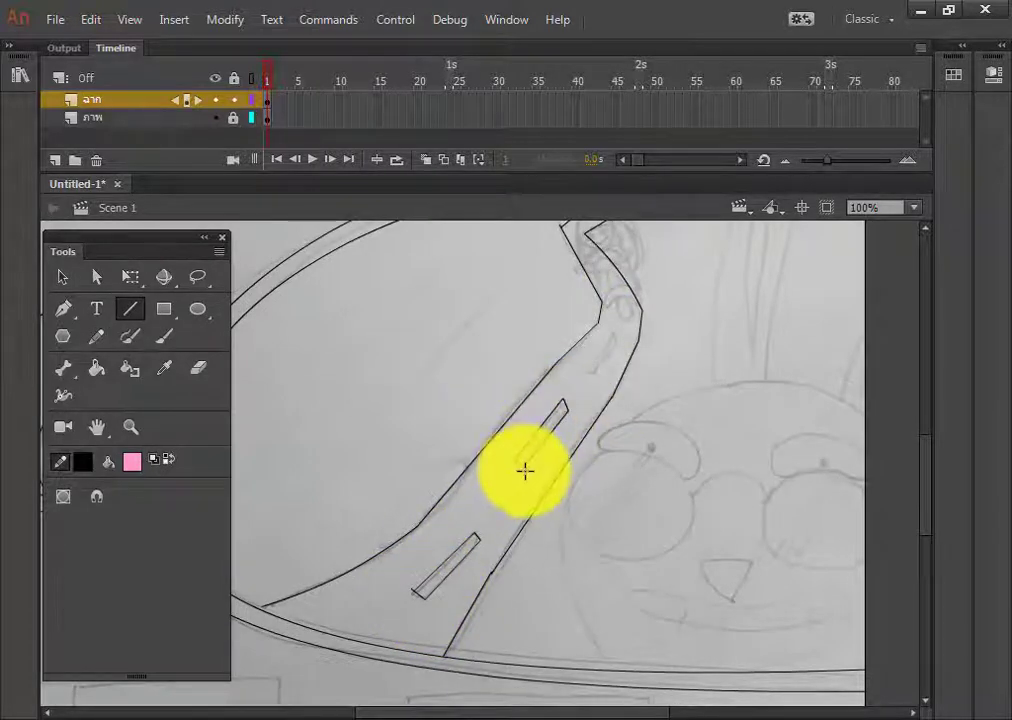
{"action": "scroll", "coordinate": [926, 505], "scroll_direction": "down", "scroll_amount": 1}
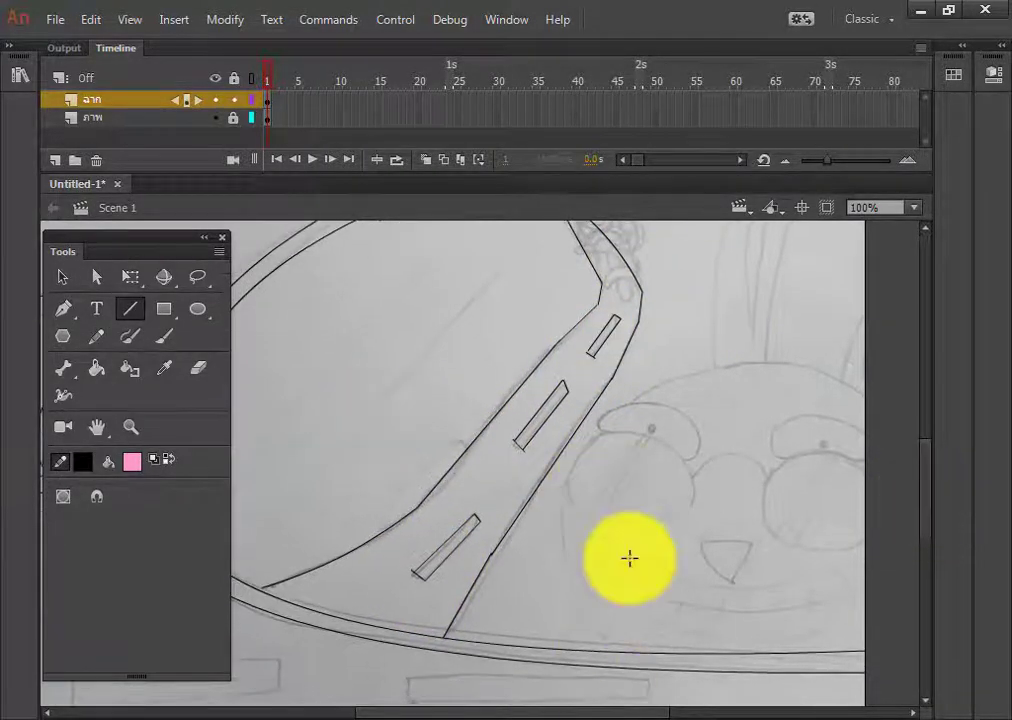
- Draw three parallel diagonal streaks beside the road and the hill lines near the road's upper end
{"action": "scroll", "coordinate": [926, 515], "scroll_direction": "up", "scroll_amount": 3}
{"action": "mouse_move", "coordinate": [259, 635]}
{"action": "left_mouse_down"}
{"action": "mouse_move", "coordinate": [489, 354]}
{"action": "mouse_move", "coordinate": [242, 612]}
{"action": "left_mouse_up"}
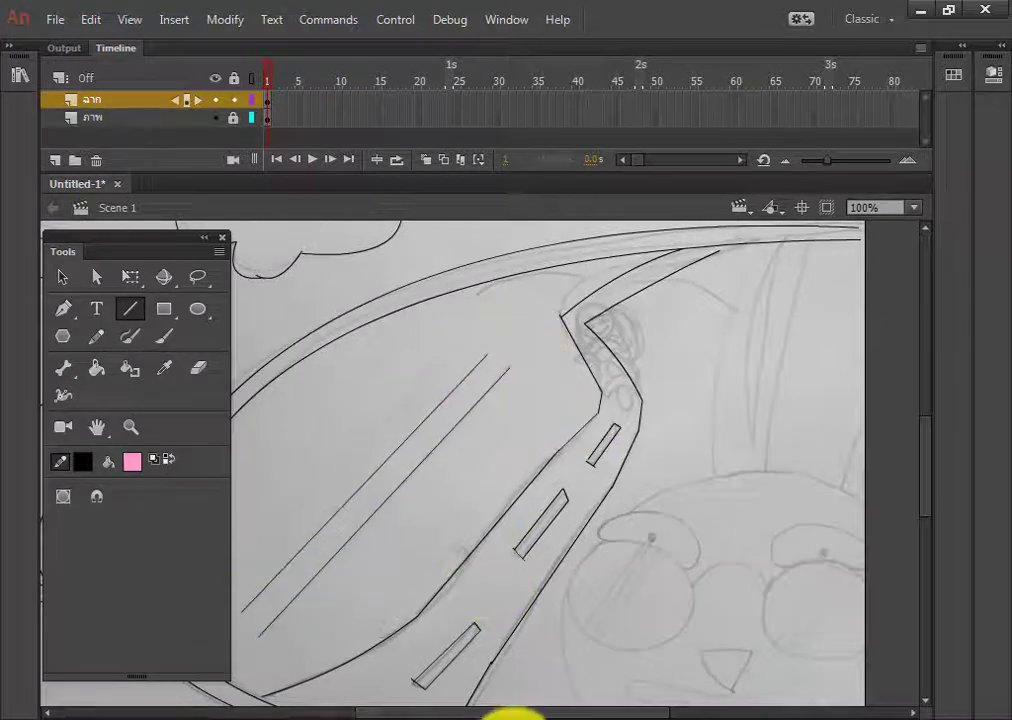
{"action": "left_click_drag", "start_coordinate": [515, 714], "coordinate": [448, 714]}
{"action": "left_click_drag", "start_coordinate": [401, 597], "coordinate": [632, 349]}
{"action": "mouse_move", "coordinate": [665, 299]}
{"action": "left_mouse_down"}
{"action": "mouse_move", "coordinate": [724, 276]}
{"action": "mouse_move", "coordinate": [780, 287]}
{"action": "mouse_move", "coordinate": [752, 275]}
{"action": "left_mouse_up"}
{"action": "key", "text": "v"}
- Trace two long rectangular bars along the bottom of the stage below the half-oval with straight lines
{"action": "mouse_move", "coordinate": [927, 479]}
{"action": "left_mouse_down"}
{"action": "mouse_move", "coordinate": [928, 470]}
{"action": "mouse_move", "coordinate": [926, 553]}
{"action": "left_mouse_up"}
{"action": "key", "text": "n"}
{"action": "mouse_move", "coordinate": [590, 432]}
{"action": "left_mouse_down"}
{"action": "mouse_move", "coordinate": [831, 433]}
{"action": "mouse_move", "coordinate": [831, 455]}
{"action": "left_mouse_up"}
{"action": "mouse_move", "coordinate": [831, 455]}
{"action": "left_mouse_down"}
{"action": "mouse_move", "coordinate": [583, 463]}
{"action": "mouse_move", "coordinate": [593, 460]}
{"action": "left_mouse_up"}
{"action": "left_click_drag", "start_coordinate": [593, 460], "coordinate": [593, 432]}
{"action": "left_click_drag", "start_coordinate": [460, 414], "coordinate": [461, 446]}
{"action": "left_click_drag", "start_coordinate": [461, 446], "coordinate": [258, 460]}
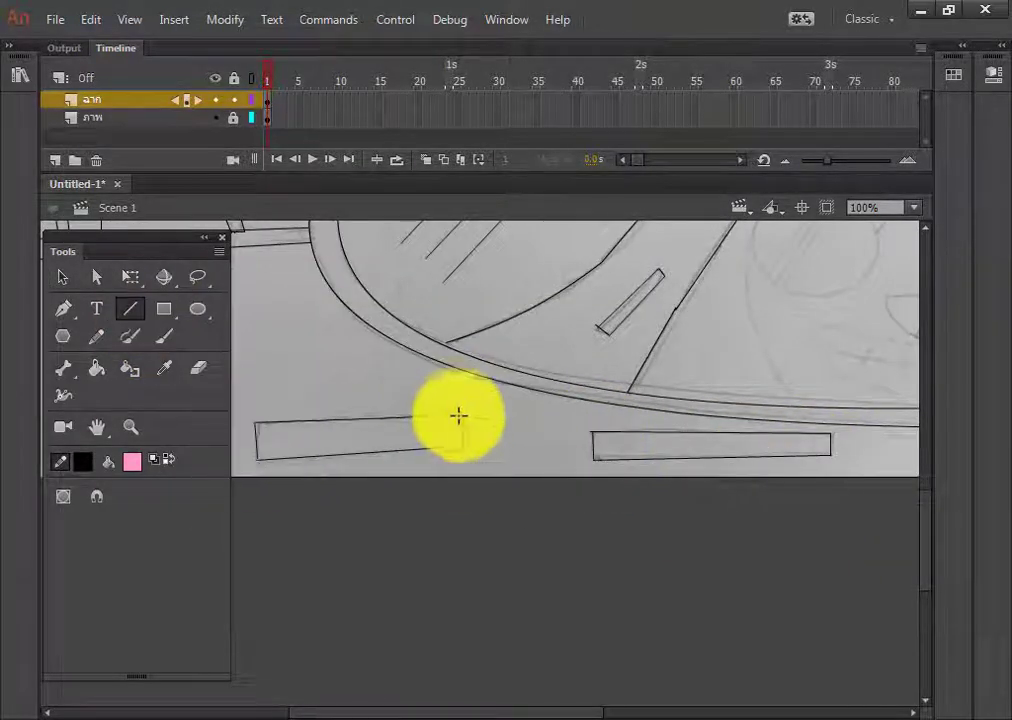
- Trace the leftmost bar at the bottom and extend the ground strip to the photo's left edge
{"action": "left_click_drag", "start_coordinate": [574, 712], "coordinate": [377, 712]}
{"action": "left_click_drag", "start_coordinate": [702, 421], "coordinate": [702, 442]}
{"action": "mouse_move", "coordinate": [562, 261]}
{"action": "left_mouse_down"}
{"action": "mouse_move", "coordinate": [499, 255]}
{"action": "mouse_move", "coordinate": [461, 269]}
{"action": "left_mouse_up"}
{"action": "left_click_drag", "start_coordinate": [461, 250], "coordinate": [562, 240]}
- Review the traced scenery across the whole stage at 50% magnification
{"action": "left_click", "coordinate": [913, 208]}
{"action": "left_click", "coordinate": [895, 250]}
{"action": "left_click", "coordinate": [913, 207]}
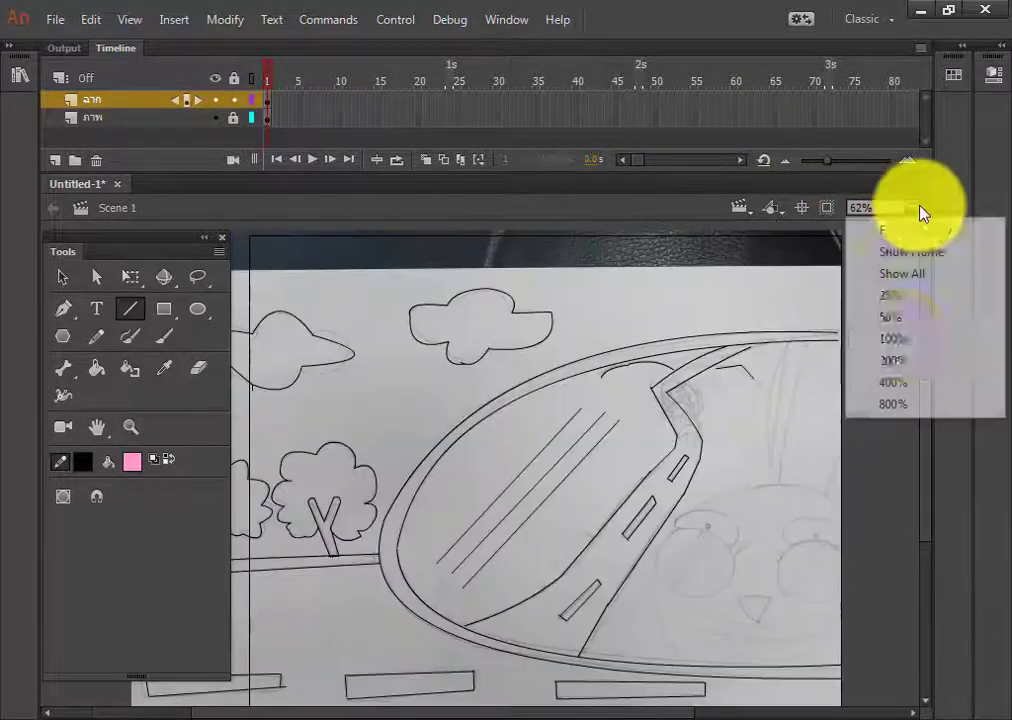
{"action": "left_click", "coordinate": [890, 296]}
{"action": "key", "text": "v"}
{"action": "key", "text": "ctrl+a"}
{"action": "left_click", "coordinate": [655, 695]}
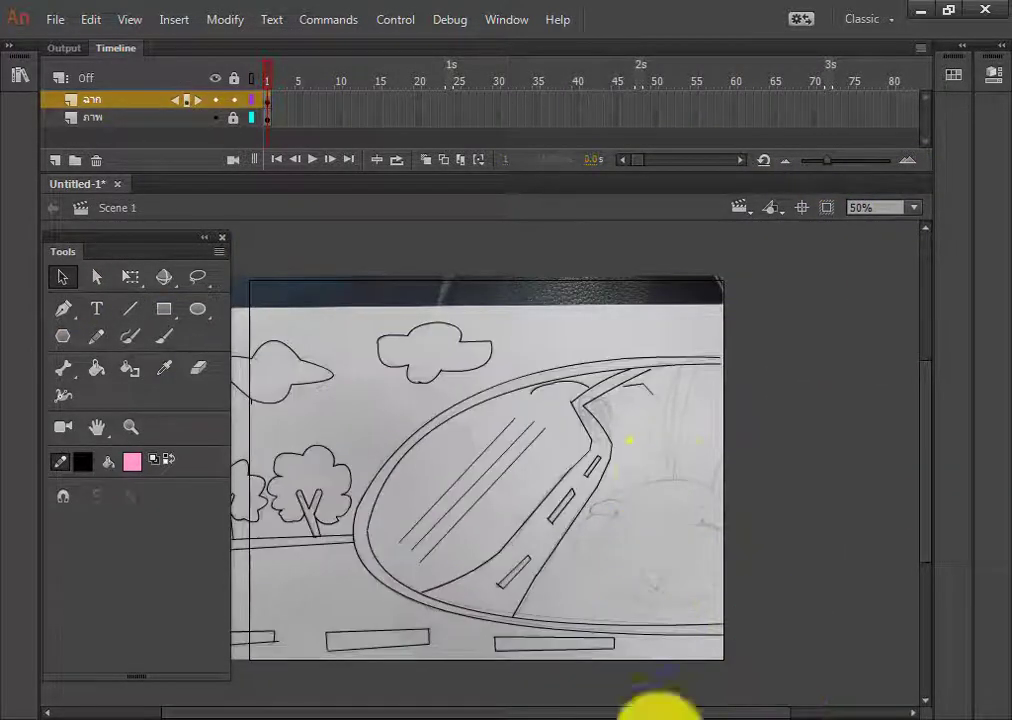
{"action": "left_click_drag", "start_coordinate": [636, 713], "coordinate": [481, 671]}
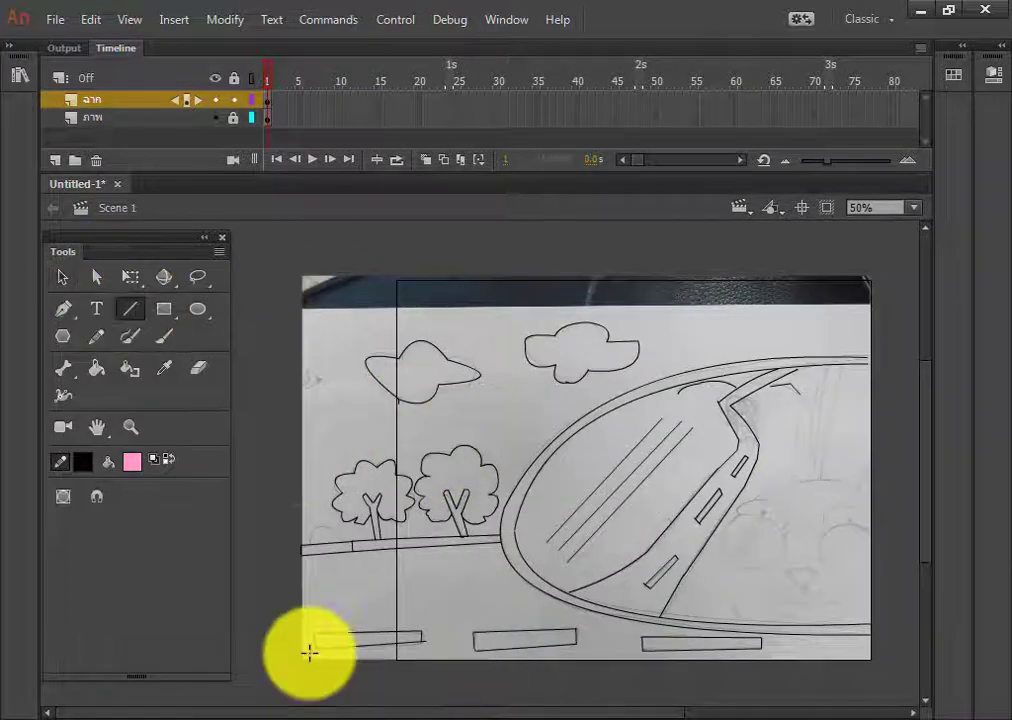
- Enclose the sky area with straight lines along the photo's left, upper and right sides
{"action": "mouse_move", "coordinate": [302, 546]}
{"action": "left_mouse_down"}
{"action": "mouse_move", "coordinate": [300, 307]}
{"action": "mouse_move", "coordinate": [449, 240]}
{"action": "mouse_move", "coordinate": [405, 266]}
{"action": "left_mouse_up"}
{"action": "mouse_move", "coordinate": [405, 266]}
{"action": "left_mouse_down"}
{"action": "mouse_move", "coordinate": [874, 266]}
{"action": "mouse_move", "coordinate": [874, 360]}
{"action": "left_mouse_up"}
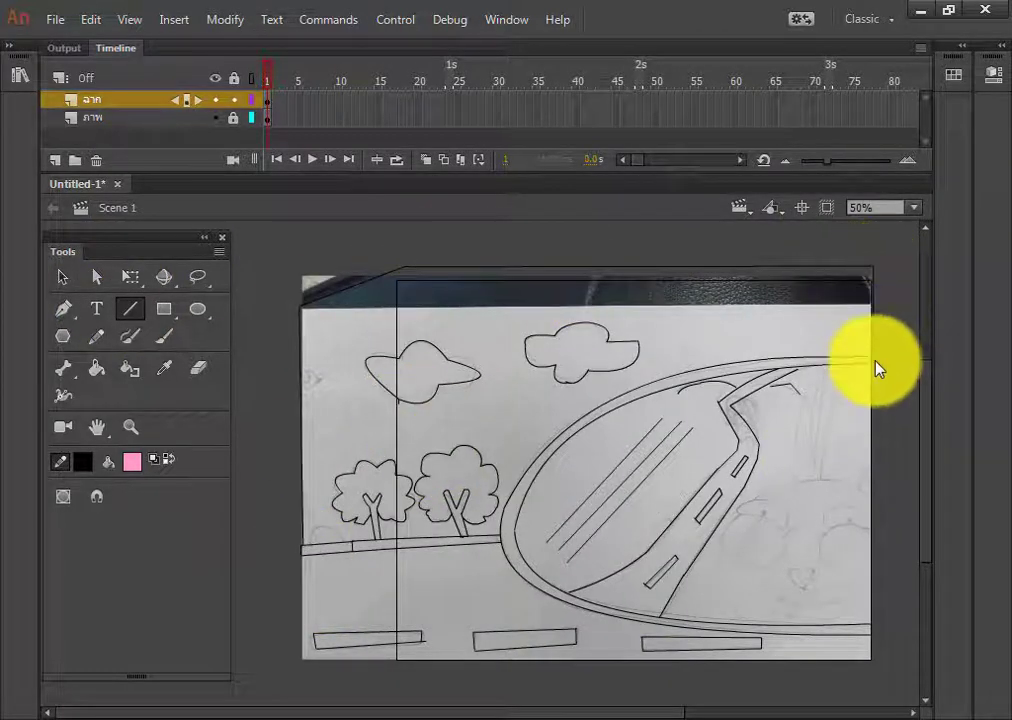
- Fill the crowns of both trees with green using the Paint Bucket
{"action": "key", "text": "k"}
{"action": "left_click", "coordinate": [155, 457]}
{"action": "left_click", "coordinate": [294, 511]}
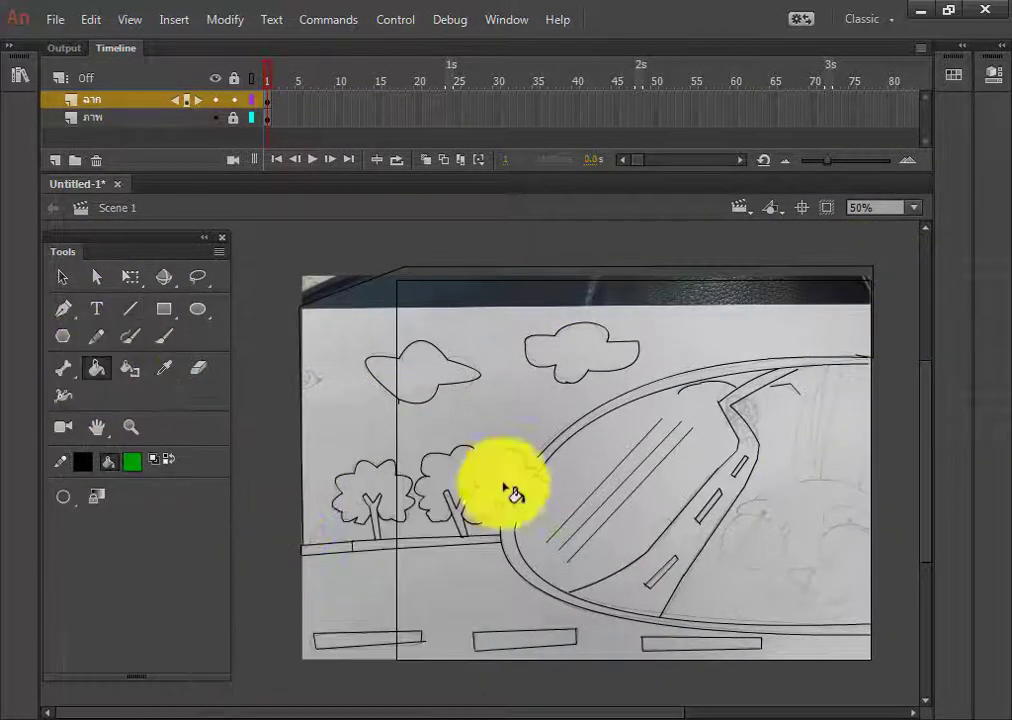
{"action": "left_click", "coordinate": [447, 480]}
{"action": "left_click", "coordinate": [386, 490]}
- Fill both tree trunks and the ground strip beneath them with brown
{"action": "left_click", "coordinate": [132, 463]}
{"action": "left_click", "coordinate": [424, 512]}
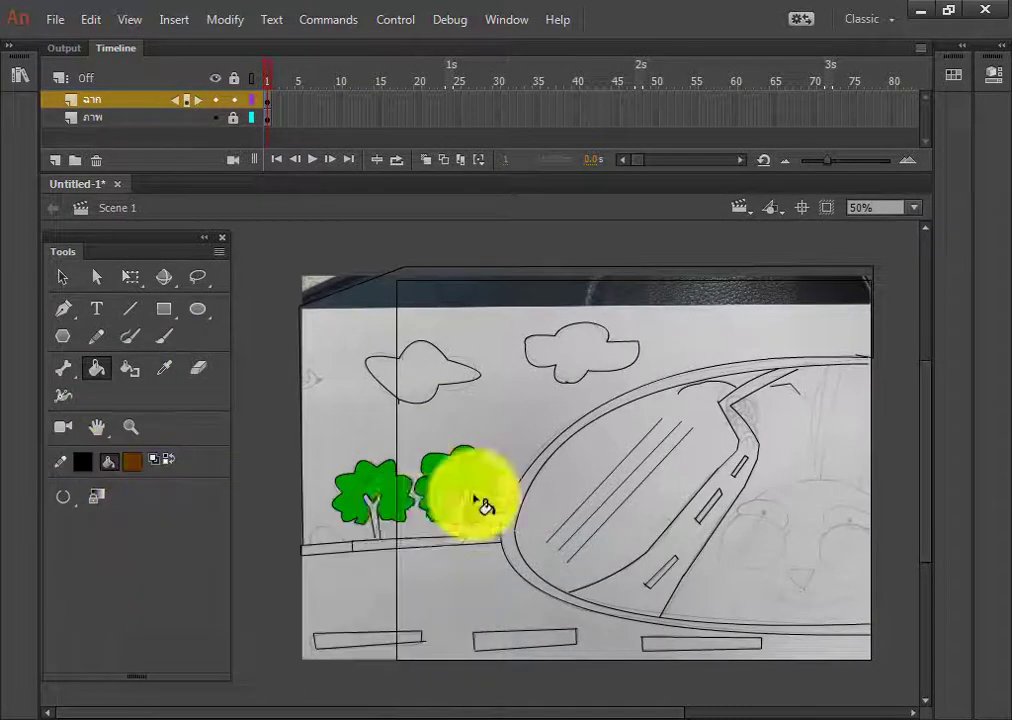
{"action": "left_click", "coordinate": [396, 545]}
{"action": "left_click", "coordinate": [138, 466]}
{"action": "left_click", "coordinate": [407, 535]}
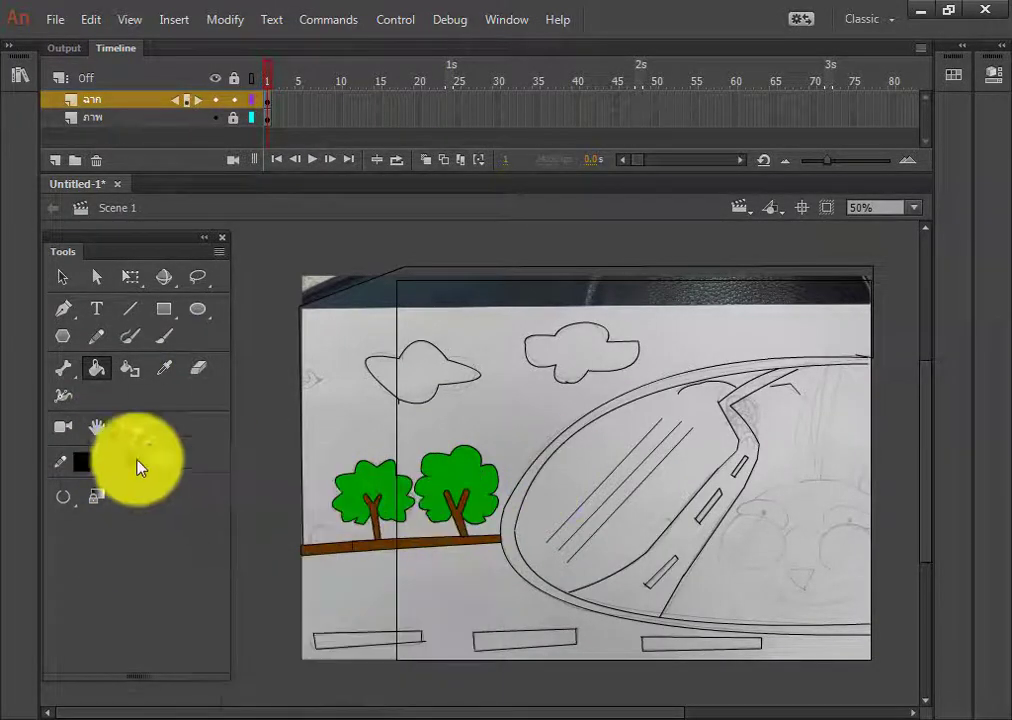
- Recolor the ground strip below the trees to dark red
{"action": "left_click", "coordinate": [137, 466]}
{"action": "left_click", "coordinate": [408, 537]}
{"action": "left_click", "coordinate": [408, 540]}
{"action": "left_click", "coordinate": [135, 464]}
{"action": "left_click", "coordinate": [403, 528]}
{"action": "left_click", "coordinate": [338, 549]}
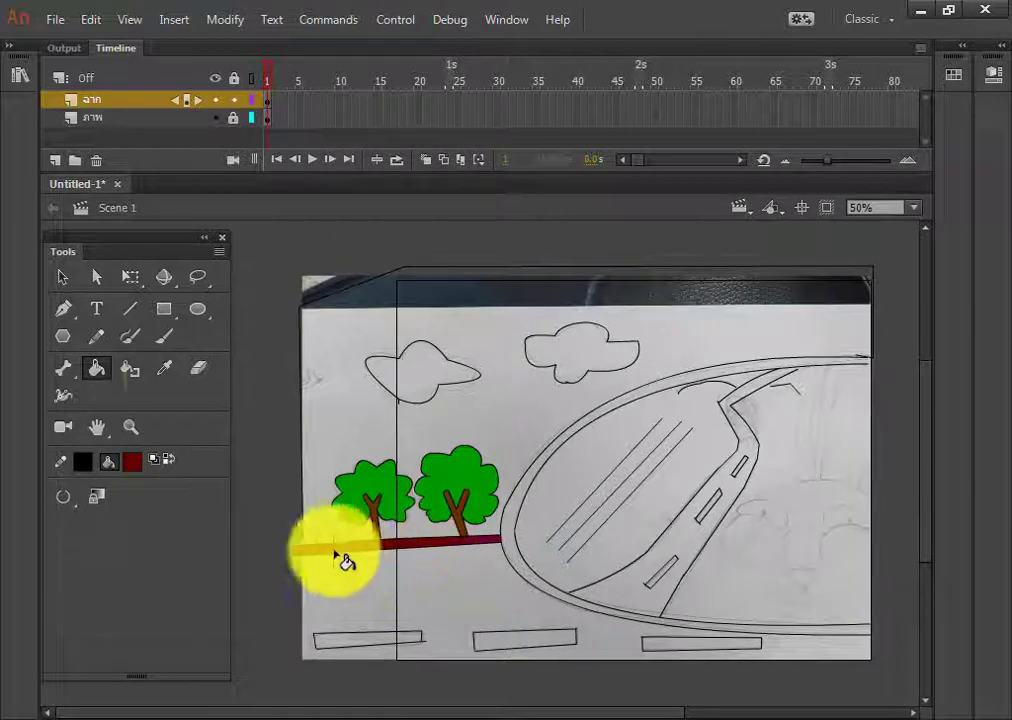
- Draw a small rounded bush on the ground strip beside the leftmost tree and fill it with olive green
{"action": "left_click", "coordinate": [133, 460]}
{"action": "left_click", "coordinate": [350, 521]}
{"action": "left_click", "coordinate": [386, 532]}
{"action": "key", "text": "ctrl+z"}
{"action": "key", "text": "n"}
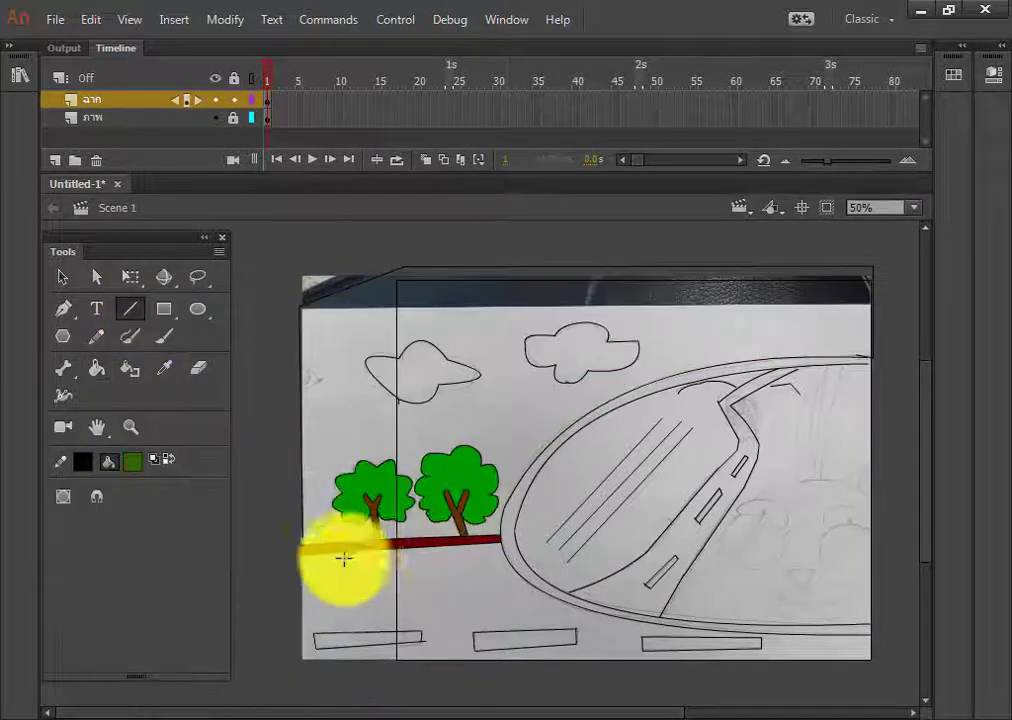
{"action": "key", "text": "v"}
{"action": "key", "text": "v"}
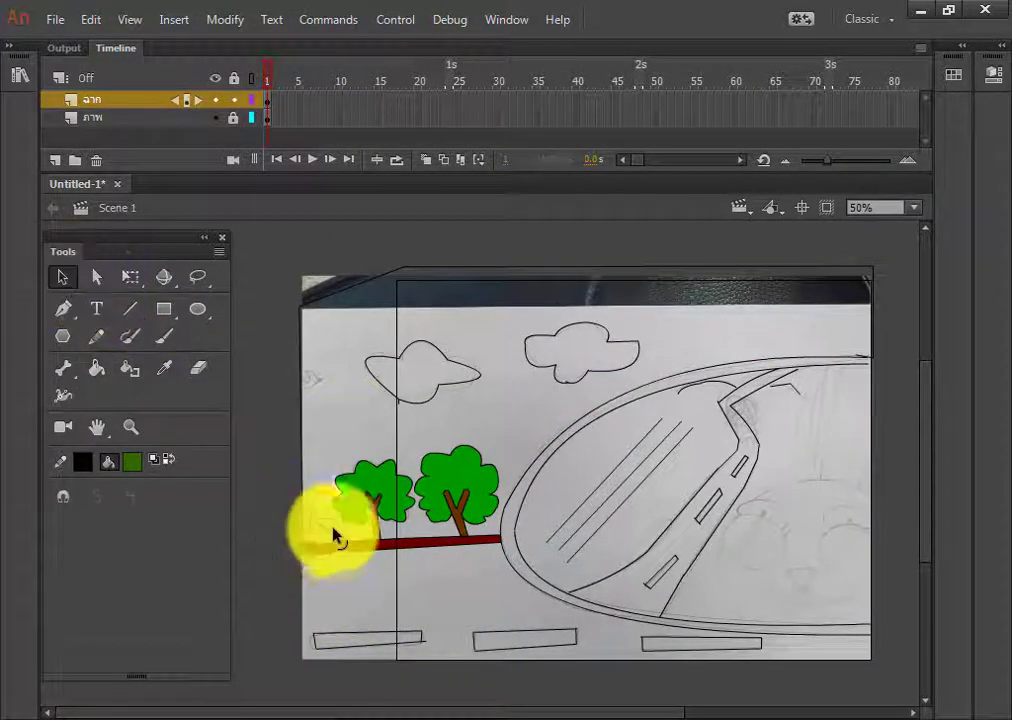
{"action": "key", "text": "k"}
{"action": "left_click", "coordinate": [325, 531]}
- Fill both clouds with blue
{"action": "left_click", "coordinate": [133, 461]}
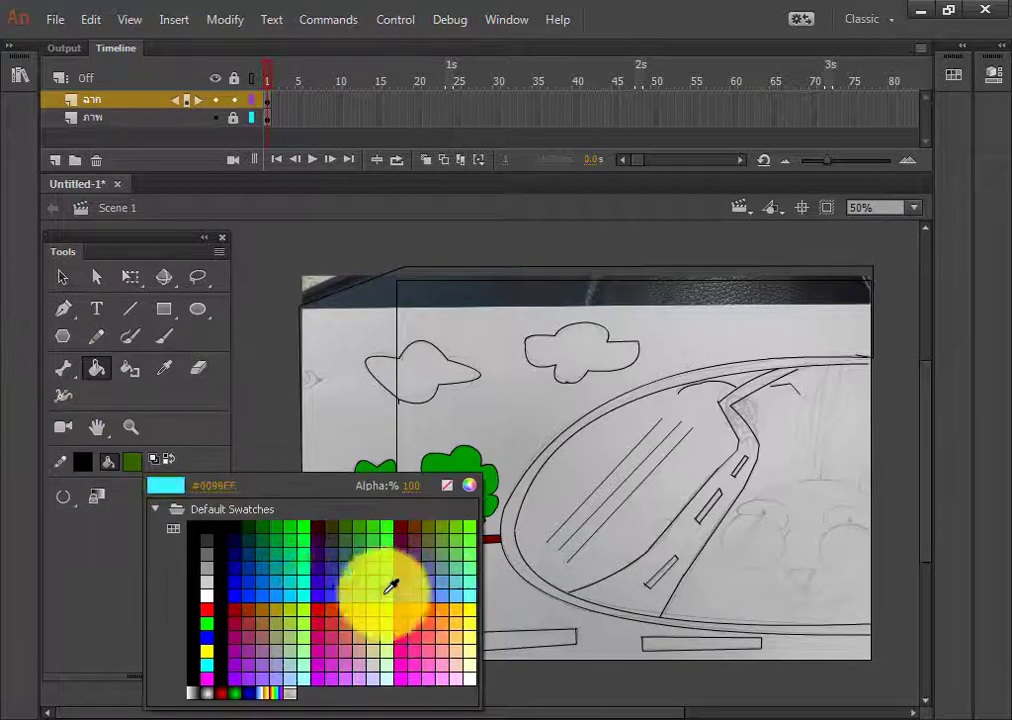
{"action": "left_click", "coordinate": [385, 578]}
{"action": "left_click", "coordinate": [437, 383]}
- Fill the sky area around the clouds and trees with light turquoise
{"action": "left_click", "coordinate": [62, 277]}
{"action": "left_click", "coordinate": [133, 461]}
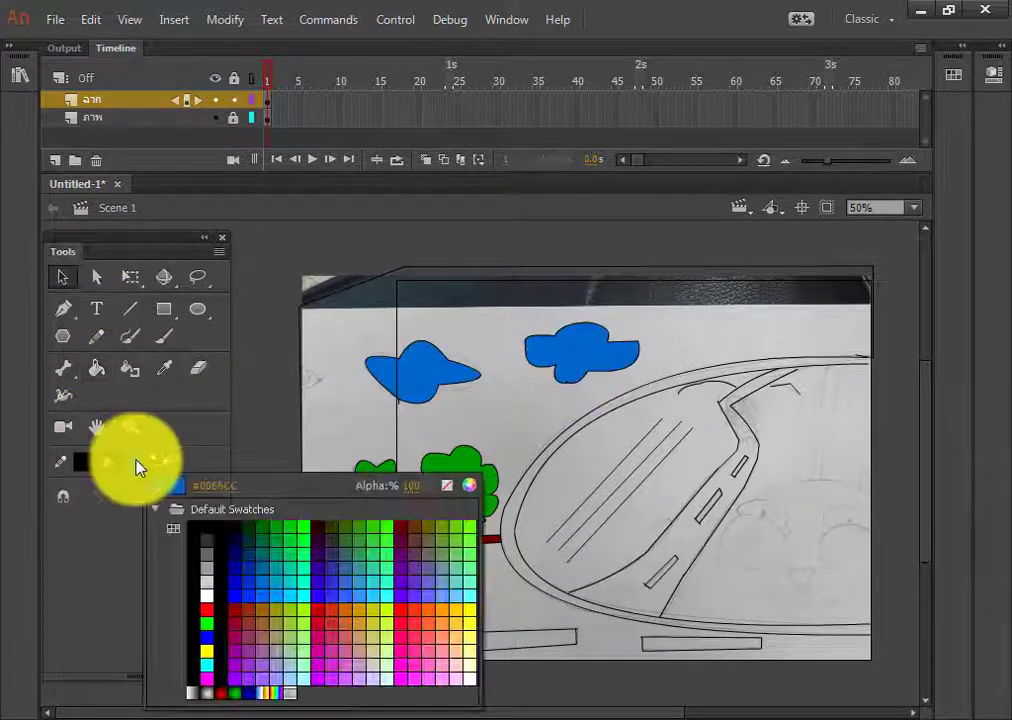
{"action": "left_click", "coordinate": [461, 581]}
{"action": "left_click", "coordinate": [96, 368]}
{"action": "left_click", "coordinate": [340, 350]}
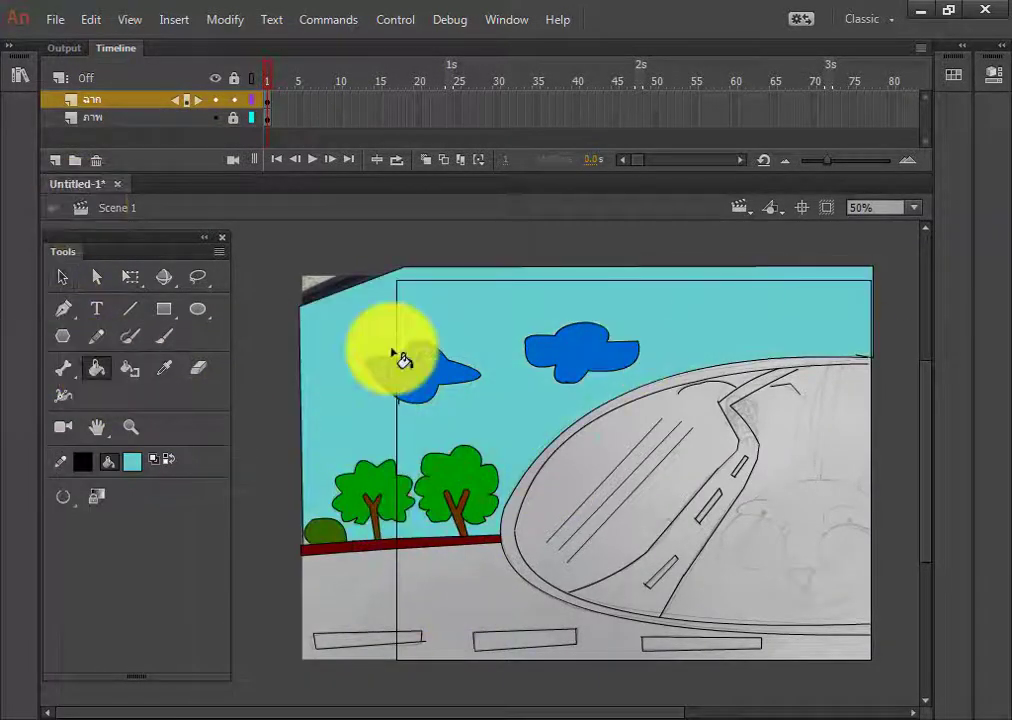
- Fill both clouds with white and delete the black outlines of the clouds and tree crowns
{"action": "left_click", "coordinate": [133, 461]}
{"action": "left_click", "coordinate": [456, 590]}
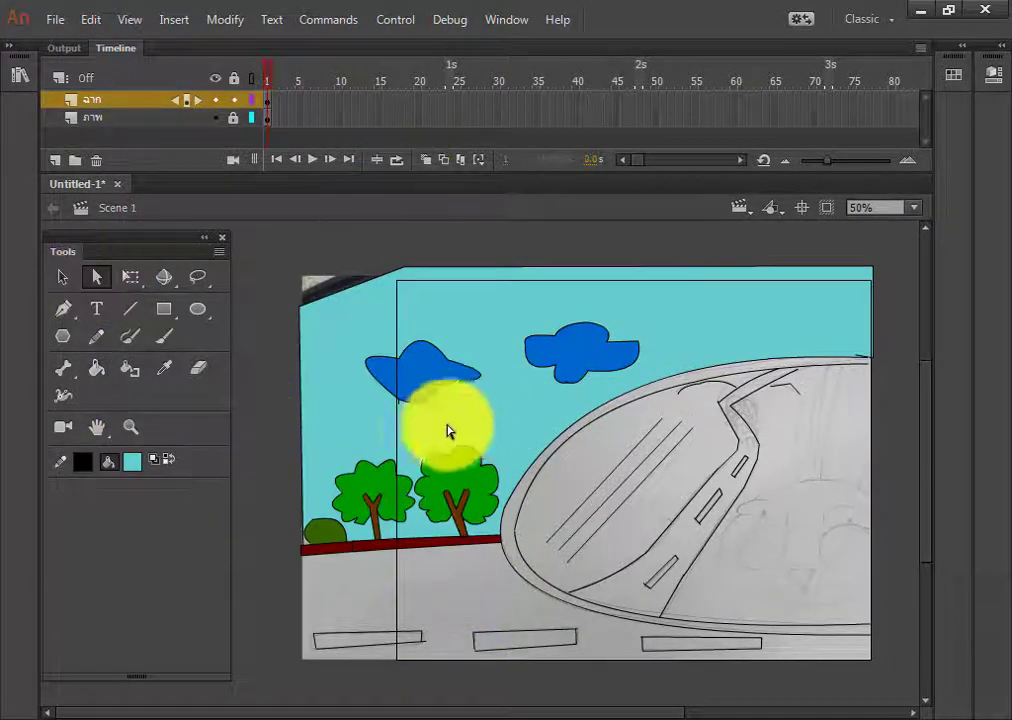
{"action": "left_click", "coordinate": [133, 461]}
{"action": "left_click", "coordinate": [202, 588]}
{"action": "left_click", "coordinate": [420, 372]}
{"action": "left_click", "coordinate": [594, 347]}
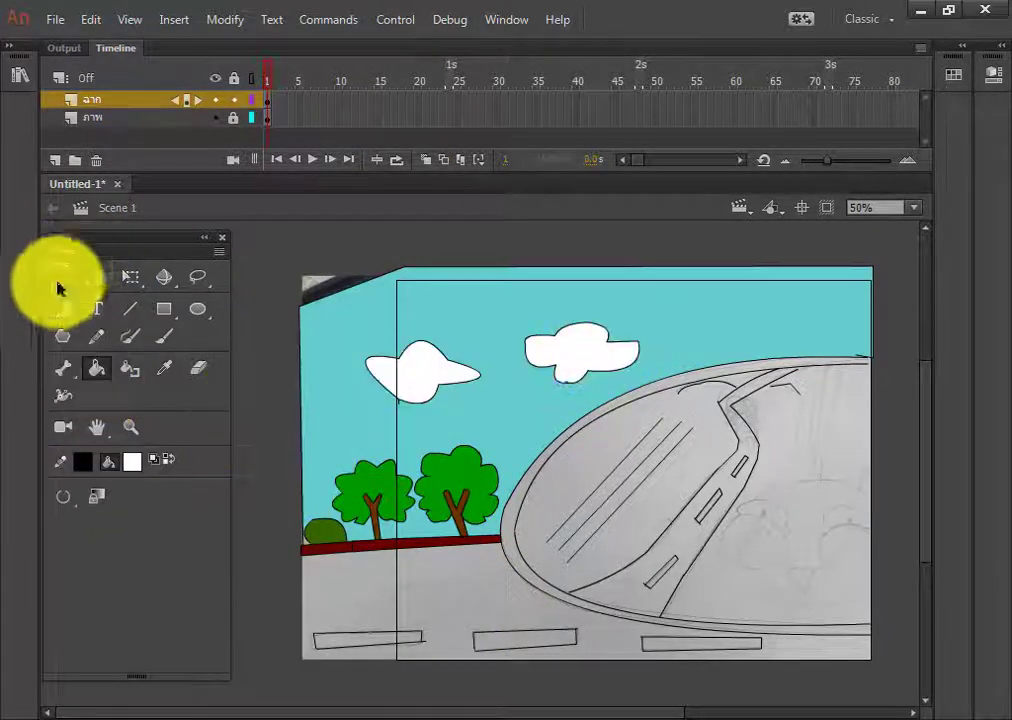
{"action": "left_click", "coordinate": [58, 283]}
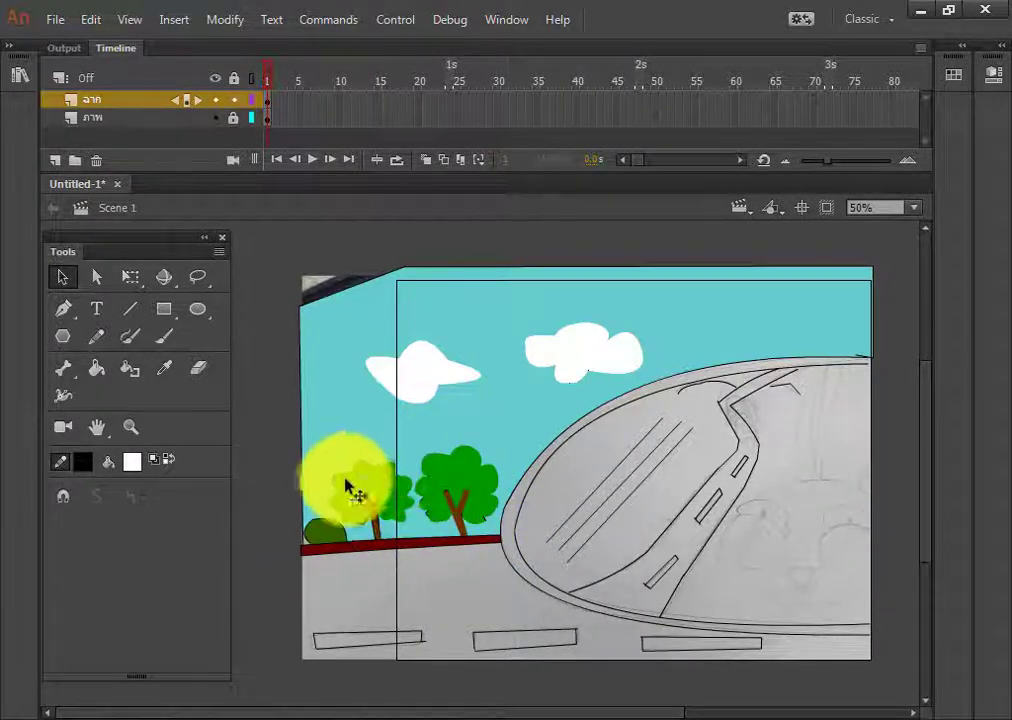
- Close the lower road area with straight lines, fill it dark grey and fill its three lane bars white
{"action": "left_click", "coordinate": [96, 368]}
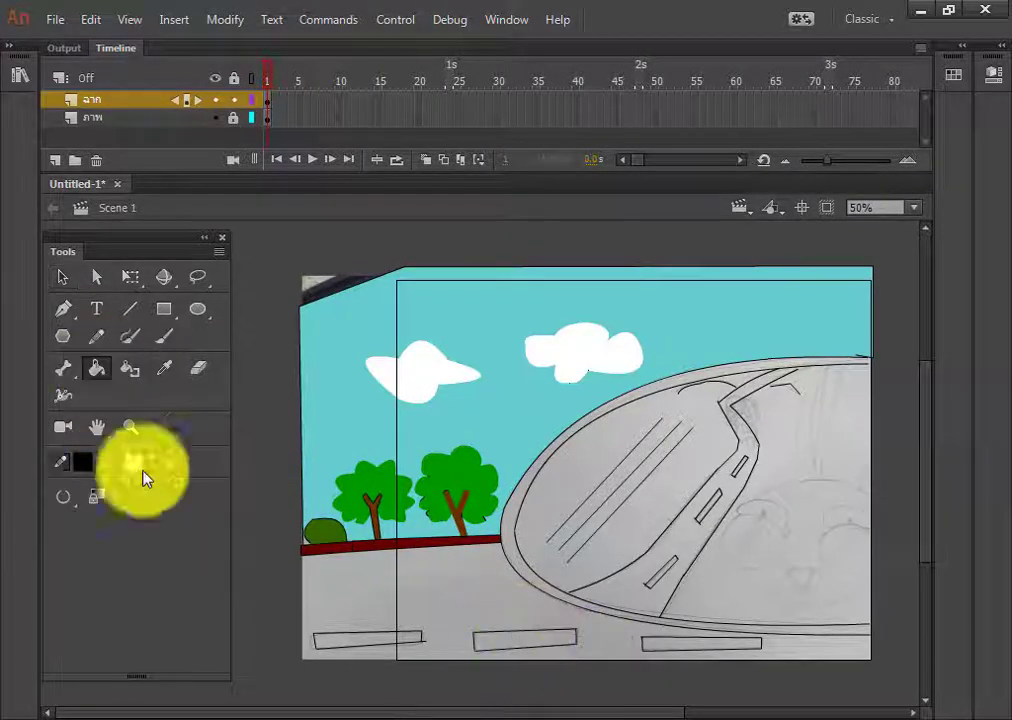
{"action": "left_click", "coordinate": [130, 308]}
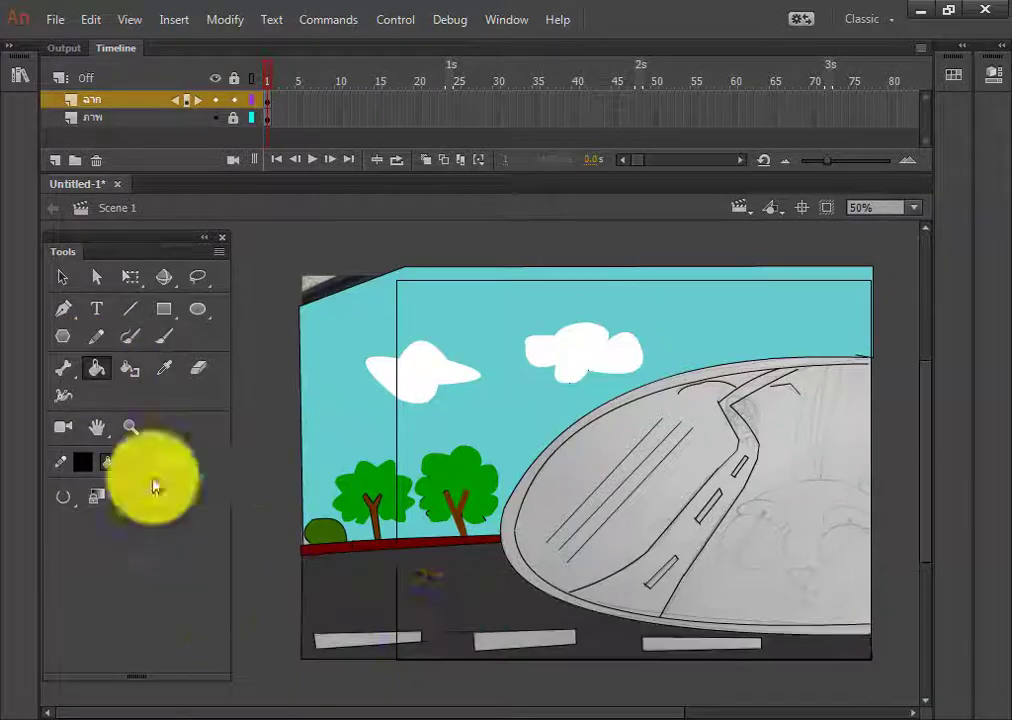
{"action": "left_click", "coordinate": [131, 461]}
{"action": "left_click", "coordinate": [199, 510]}
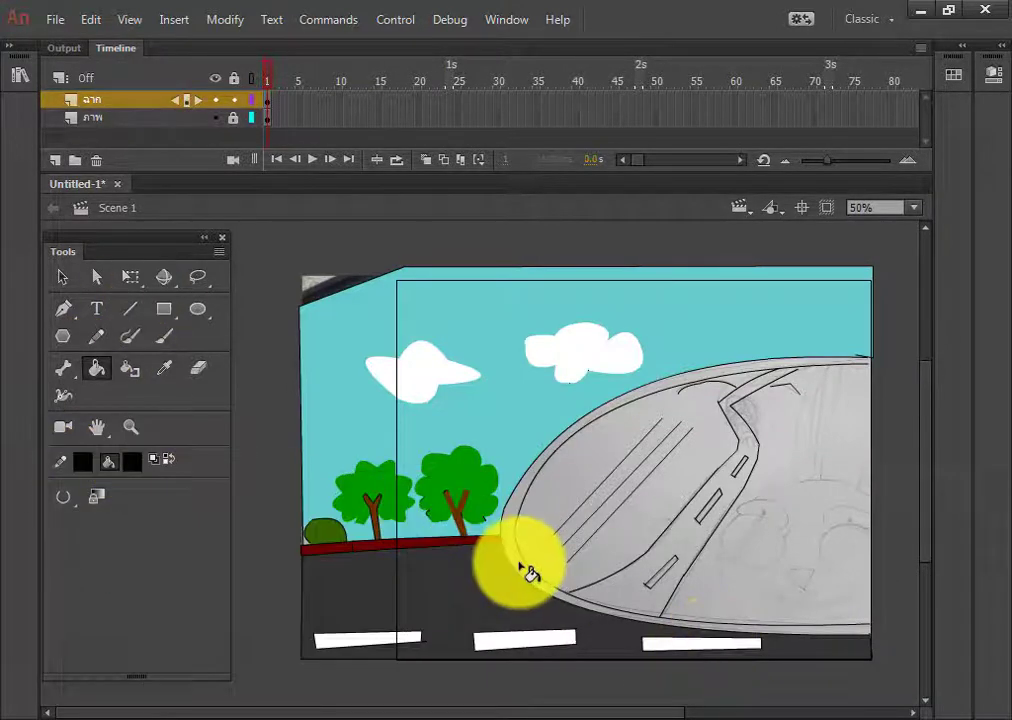
- Close the double border of the half-oval at the photo's right edge and fill the band with black
{"action": "left_click", "coordinate": [63, 496]}
{"action": "left_click", "coordinate": [62, 277]}
{"action": "left_click", "coordinate": [130, 308]}
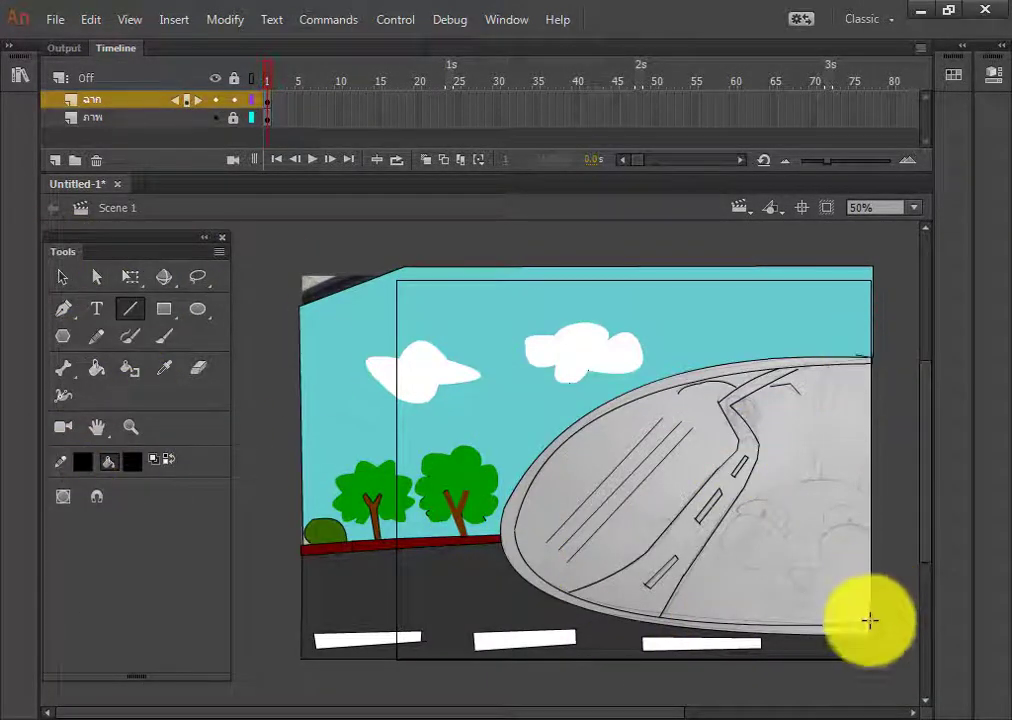
{"action": "left_click", "coordinate": [97, 368]}
{"action": "left_click", "coordinate": [538, 583]}
- Fill the area inside the half-oval beside the diagonal streaks with the sky's light turquoise
{"action": "left_click", "coordinate": [131, 461]}
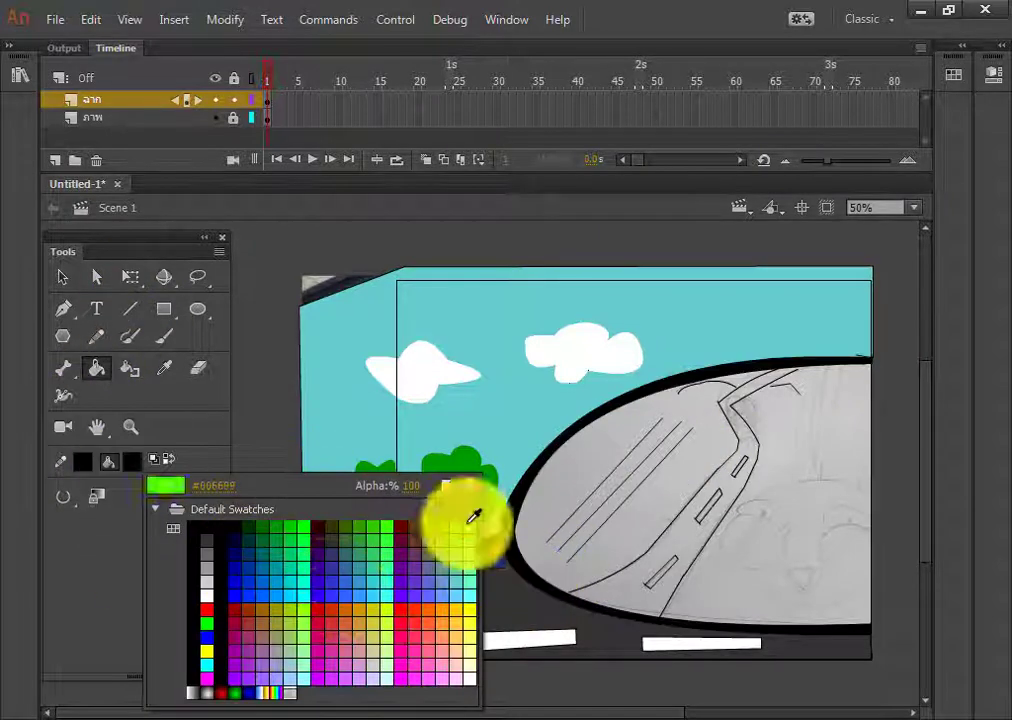
{"action": "left_click", "coordinate": [472, 525]}
{"action": "left_click", "coordinate": [620, 455]}
{"action": "left_click", "coordinate": [597, 438]}
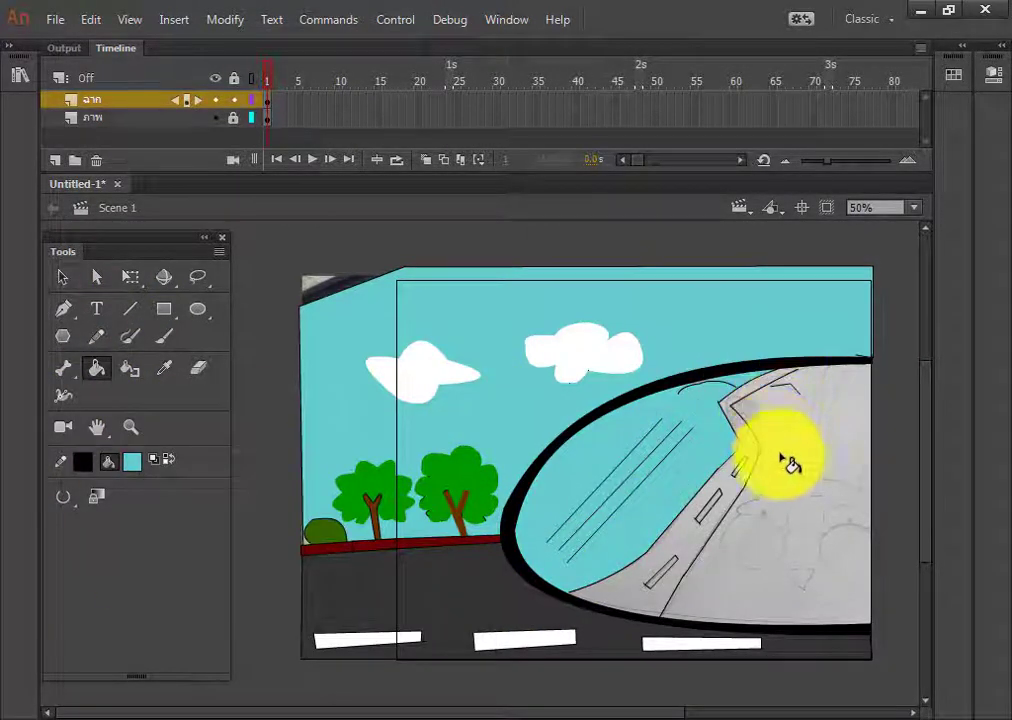
{"action": "key", "text": "n"}
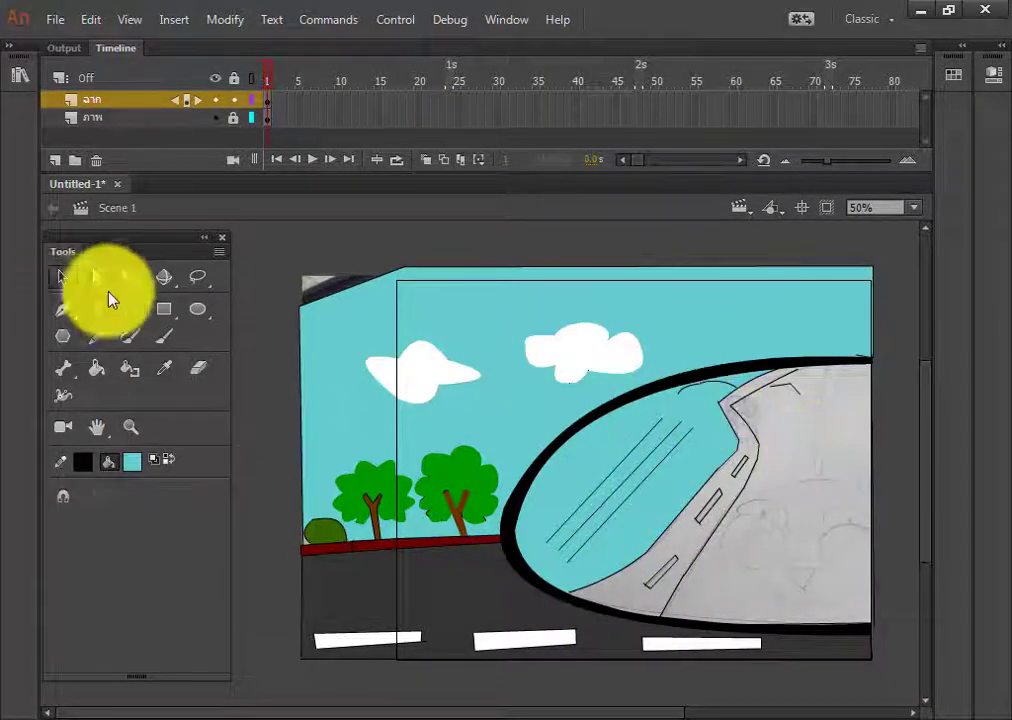
{"action": "left_click", "coordinate": [267, 101]}
{"action": "left_click", "coordinate": [915, 608]}
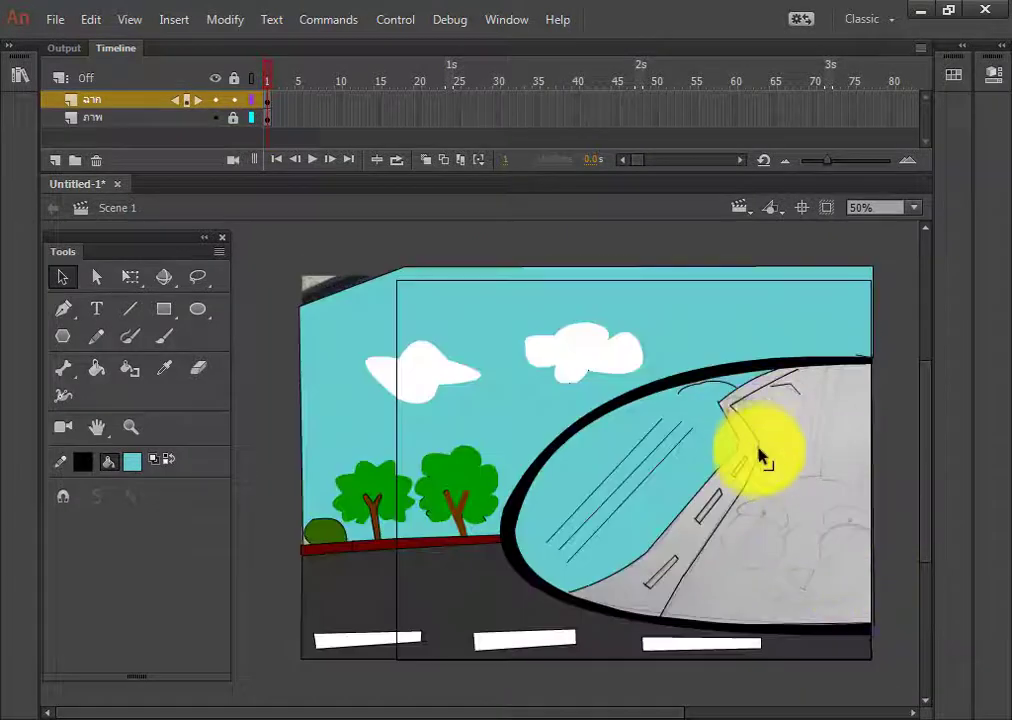
{"action": "left_click", "coordinate": [267, 102]}
- Lock the ฉาก layer and add a layer named เต่าน้อย above it
{"action": "left_click", "coordinate": [235, 100]}
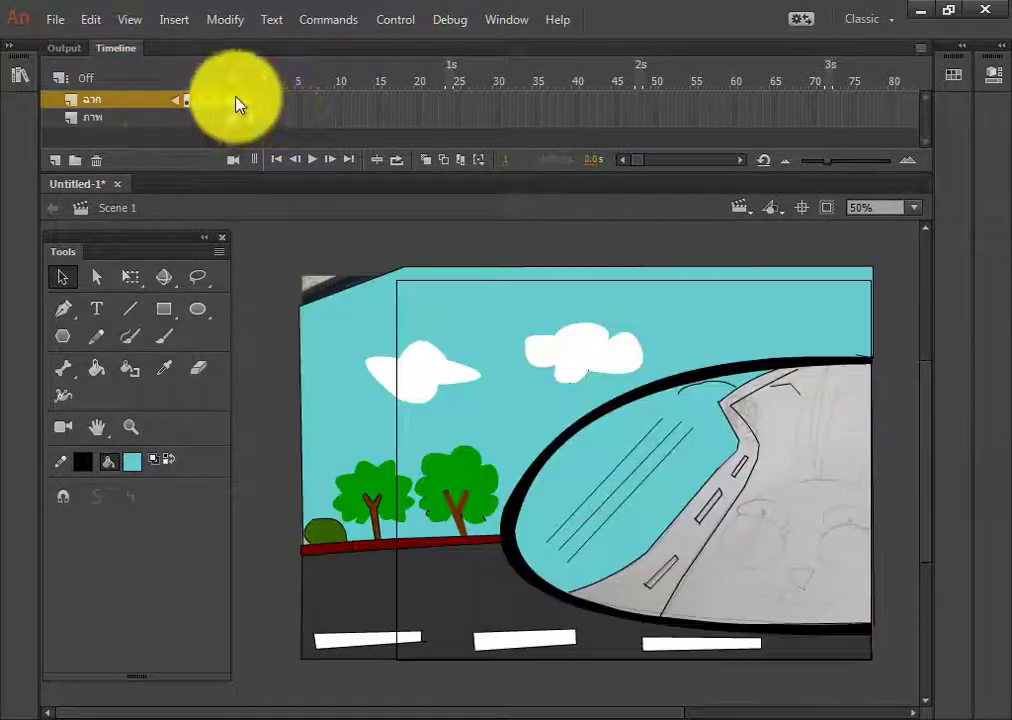
{"action": "left_click", "coordinate": [55, 161]}
{"action": "double_click", "coordinate": [138, 98]}
{"action": "key", "text": "Return"}
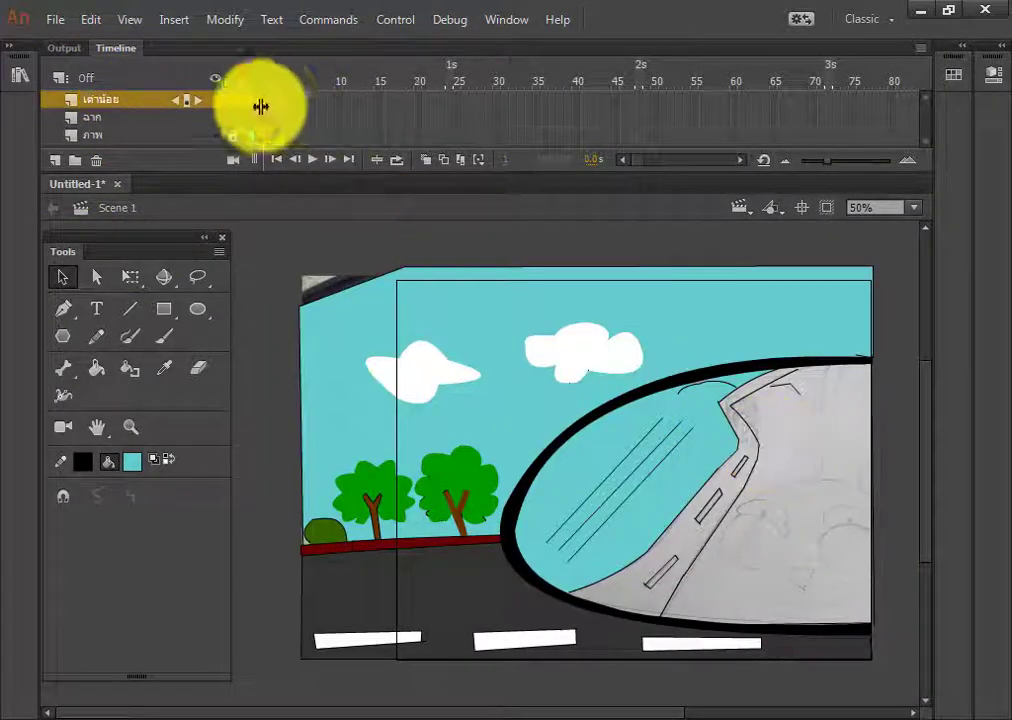
- Set up the Brush tool with a small size and black fill for tracing the figure on the upper road
{"action": "left_click", "coordinate": [914, 209]}
{"action": "left_click", "coordinate": [893, 361]}
{"action": "left_click_drag", "start_coordinate": [531, 713], "coordinate": [597, 713]}
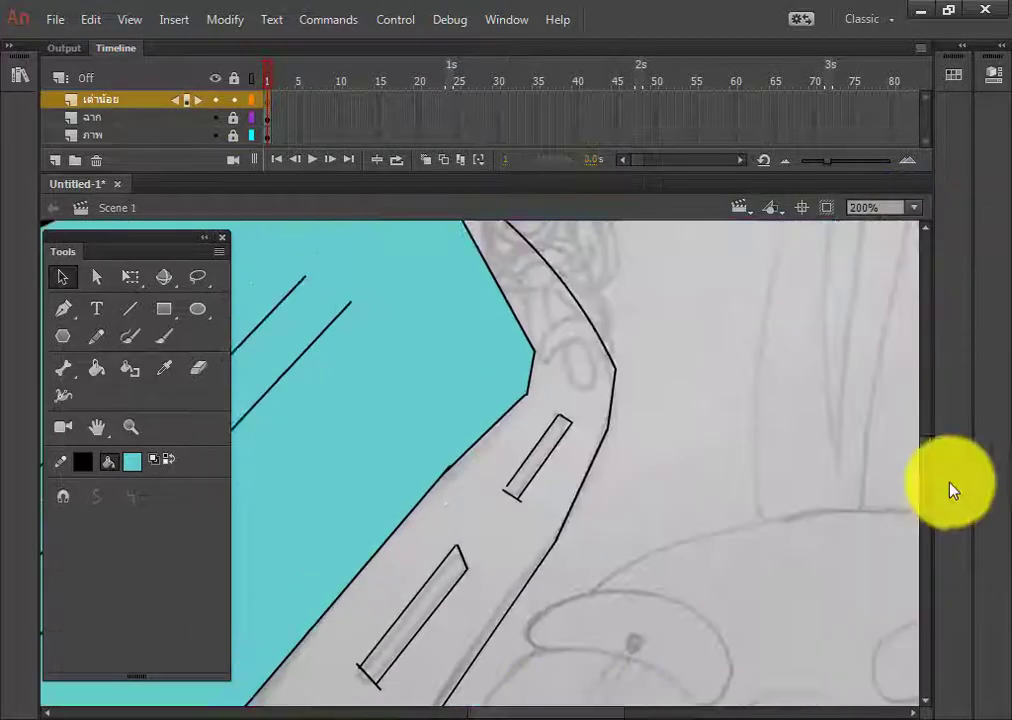
{"action": "left_click_drag", "start_coordinate": [926, 462], "coordinate": [926, 440]}
{"action": "left_click", "coordinate": [207, 374]}
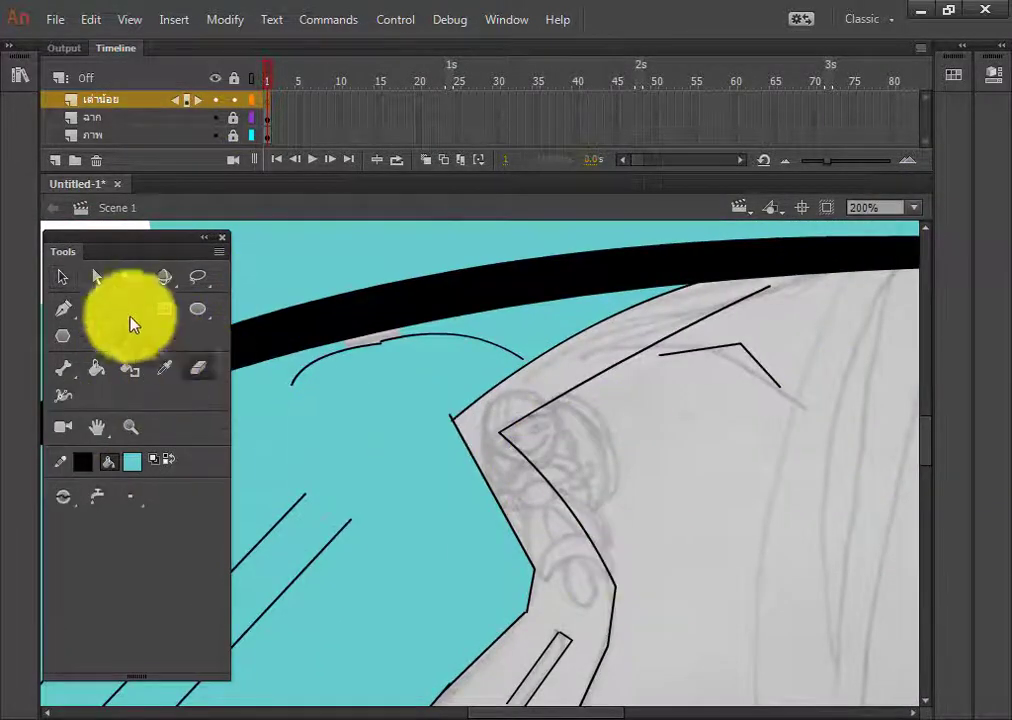
{"action": "left_click", "coordinate": [164, 337]}
{"action": "left_click", "coordinate": [203, 500]}
{"action": "left_click", "coordinate": [167, 504]}
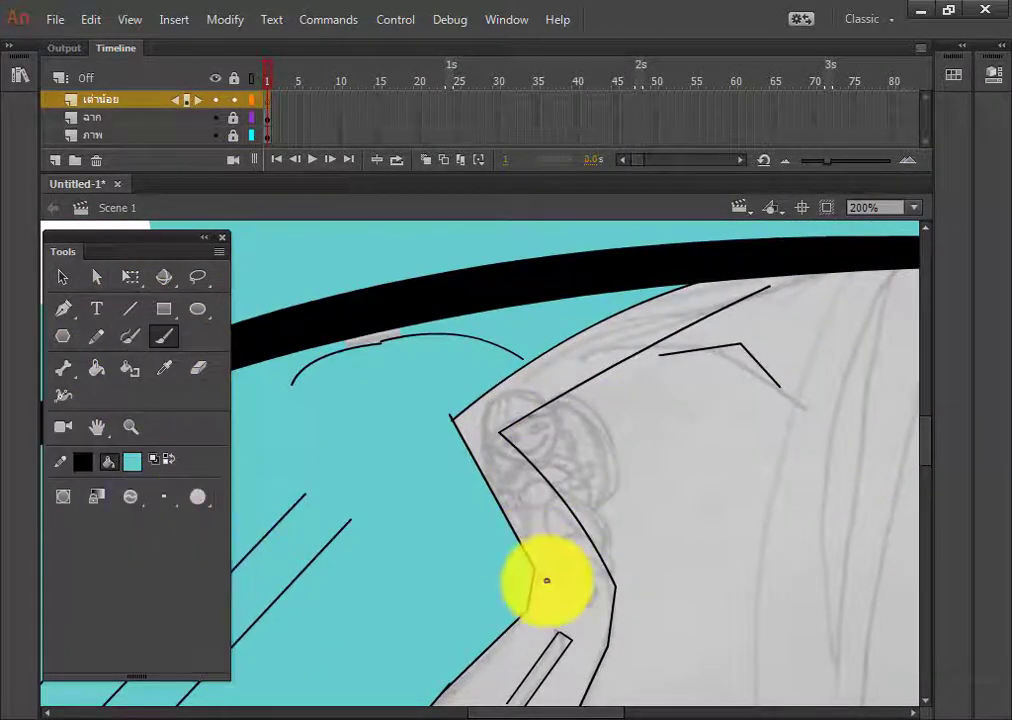
{"action": "left_click", "coordinate": [131, 461]}
{"action": "left_click", "coordinate": [218, 520]}
- Trace the scooter's wheel, fender, front body, headlight and handlebars plus the rider's torso with black brush strokes
{"action": "key", "text": "ctrl+="}
{"action": "scroll", "coordinate": [606, 587], "scroll_direction": "down", "scroll_amount": 3}
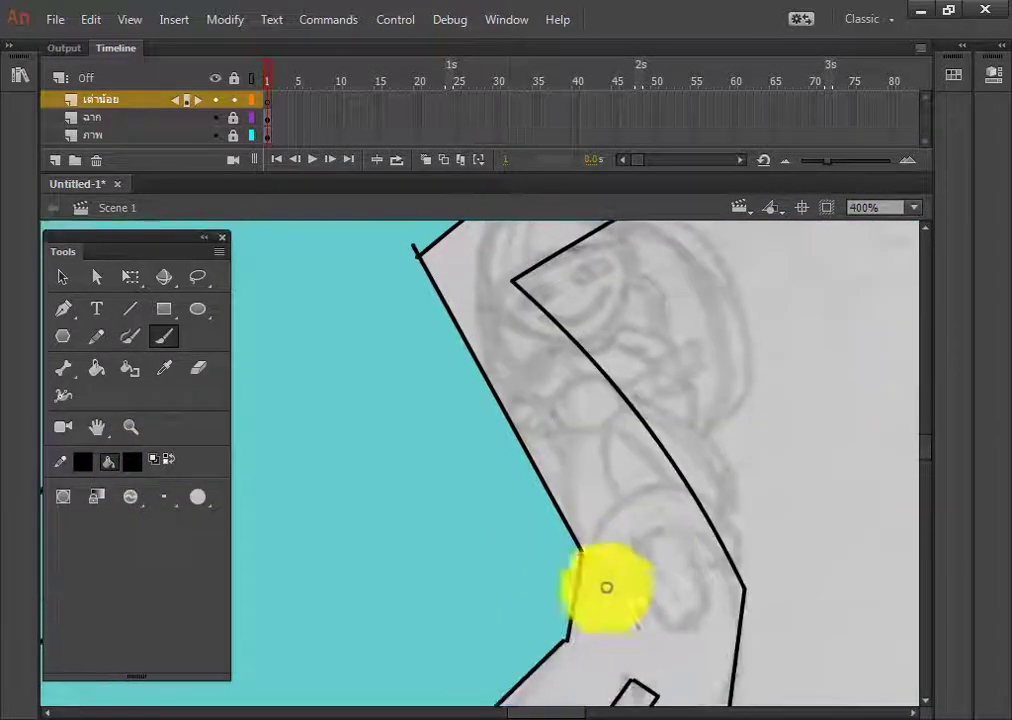
{"action": "mouse_move", "coordinate": [673, 533]}
{"action": "left_mouse_down"}
{"action": "mouse_move", "coordinate": [713, 507]}
{"action": "mouse_move", "coordinate": [645, 490]}
{"action": "mouse_move", "coordinate": [604, 572]}
{"action": "mouse_move", "coordinate": [654, 545]}
{"action": "mouse_move", "coordinate": [663, 609]}
{"action": "mouse_move", "coordinate": [688, 544]}
{"action": "mouse_move", "coordinate": [620, 503]}
{"action": "left_mouse_up"}
{"action": "mouse_move", "coordinate": [645, 460]}
{"action": "left_mouse_down"}
{"action": "mouse_move", "coordinate": [568, 507]}
{"action": "mouse_move", "coordinate": [614, 432]}
{"action": "left_mouse_up"}
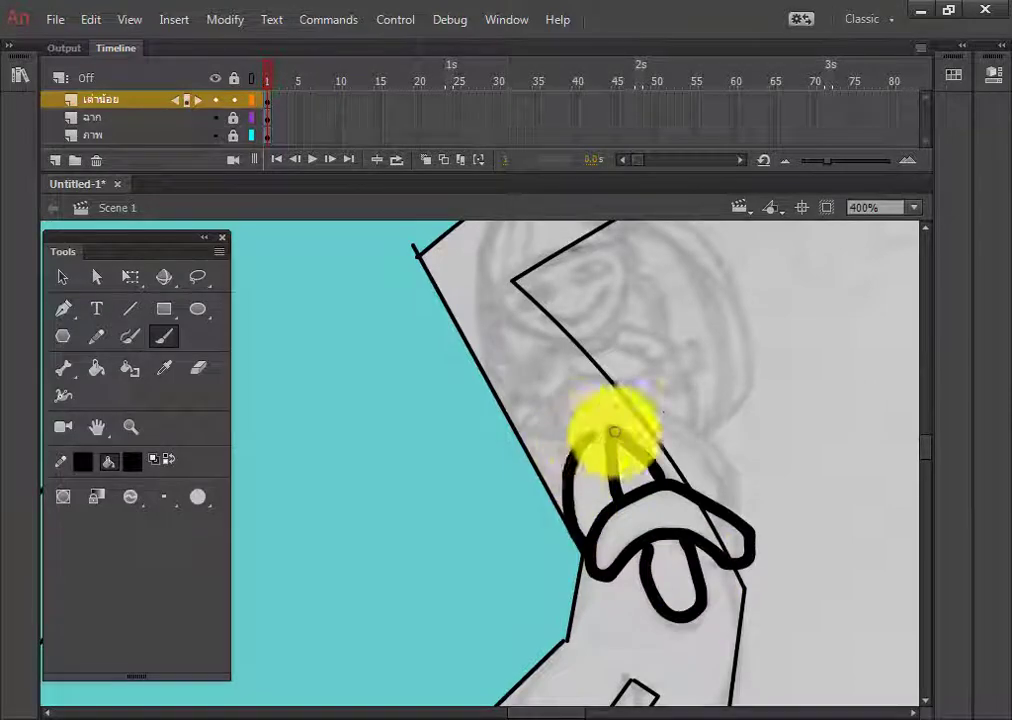
{"action": "mouse_move", "coordinate": [593, 370]}
{"action": "left_mouse_down"}
{"action": "mouse_move", "coordinate": [639, 377]}
{"action": "mouse_move", "coordinate": [553, 400]}
{"action": "mouse_move", "coordinate": [650, 423]}
{"action": "mouse_move", "coordinate": [615, 480]}
{"action": "left_mouse_up"}
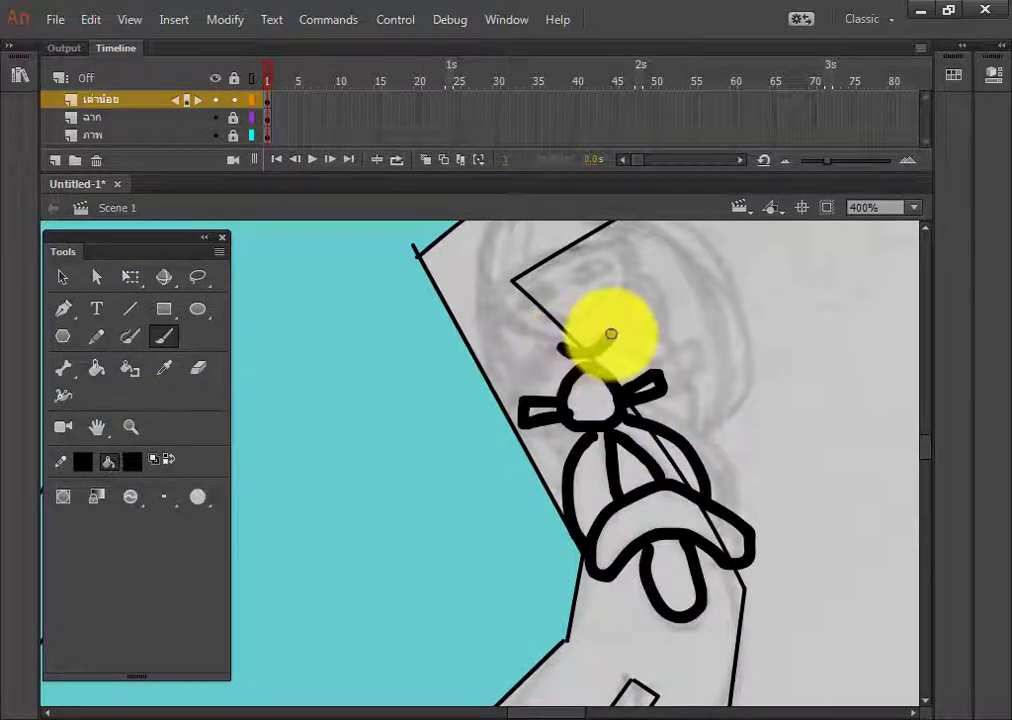
{"action": "left_click_drag", "start_coordinate": [611, 334], "coordinate": [632, 378]}
{"action": "left_click_drag", "start_coordinate": [562, 350], "coordinate": [549, 397]}
- Reduce the brush size and trace the rider's face outline, eyes and smile above the scooter
{"action": "left_click", "coordinate": [166, 498]}
{"action": "left_click", "coordinate": [181, 508]}
{"action": "left_click", "coordinate": [507, 21]}
{"action": "left_click", "coordinate": [540, 135]}
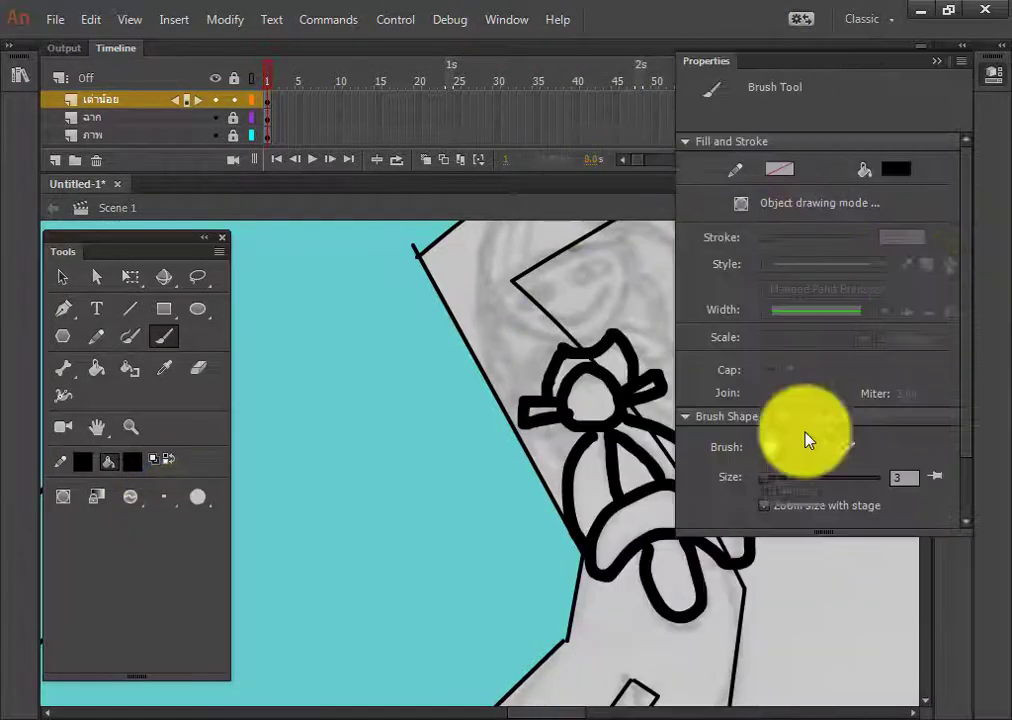
{"action": "key", "text": "ctrl+F3"}
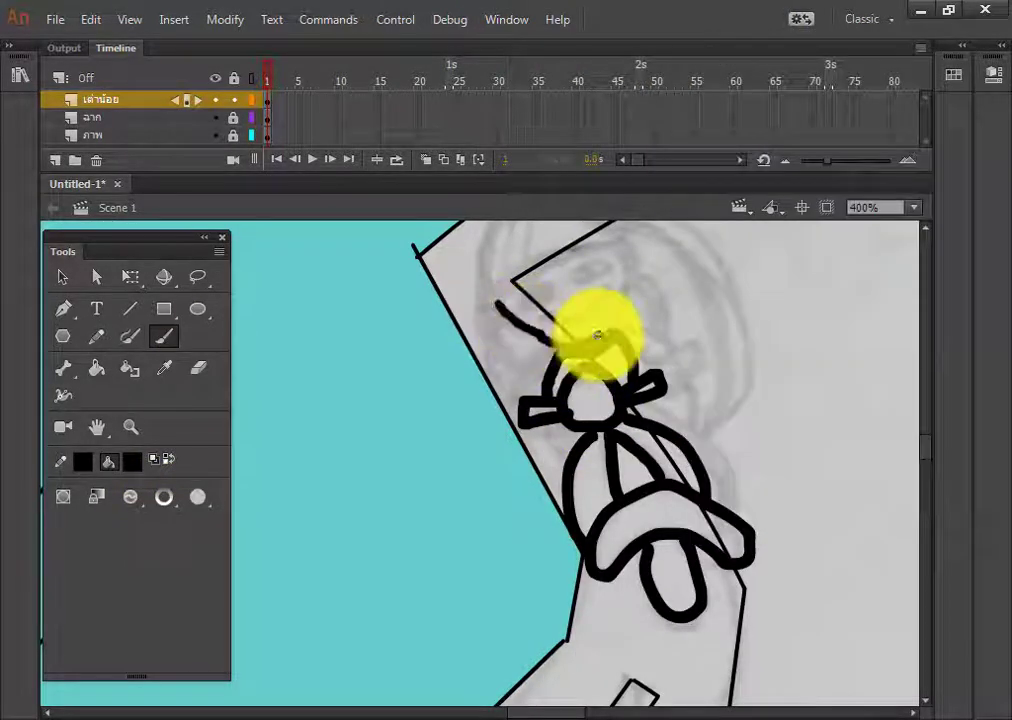
{"action": "key", "text": "ctrl+z"}
{"action": "mouse_move", "coordinate": [500, 304]}
{"action": "left_mouse_down"}
{"action": "mouse_move", "coordinate": [561, 342]}
{"action": "mouse_move", "coordinate": [632, 257]}
{"action": "mouse_move", "coordinate": [633, 238]}
{"action": "left_mouse_up"}
{"action": "left_click_drag", "start_coordinate": [569, 270], "coordinate": [606, 258]}
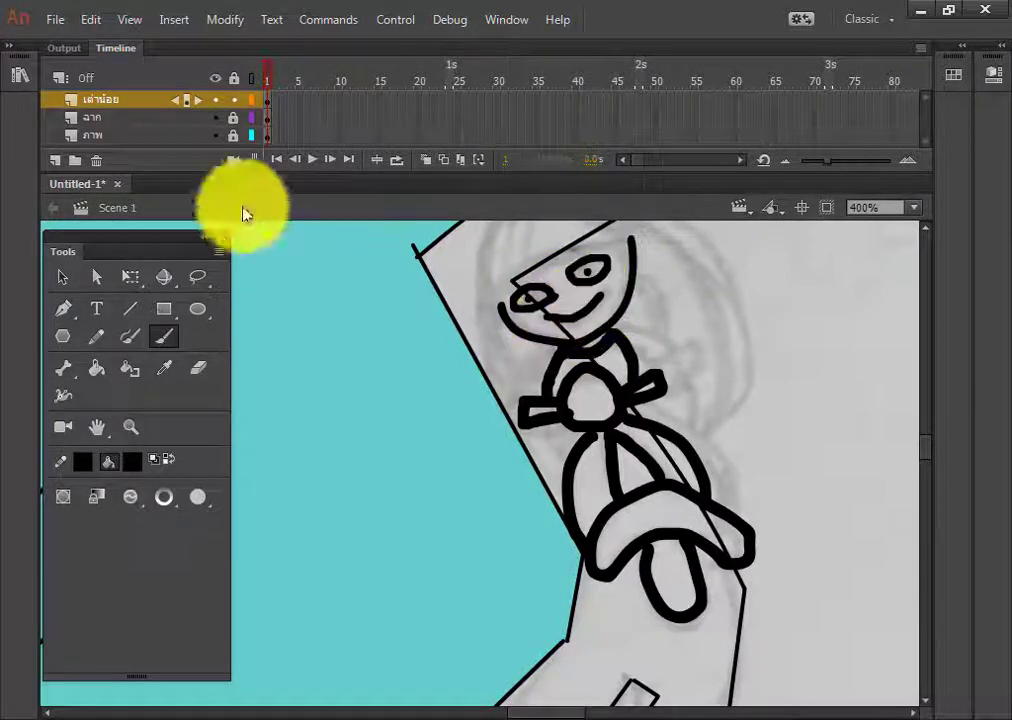
- Delete the curved road edge crossing the rider on the ฉาก layer, relock it and return to the เต่าน้อย layer
{"action": "left_click", "coordinate": [56, 281]}
{"action": "left_click", "coordinate": [567, 339]}
{"action": "left_click", "coordinate": [712, 585]}
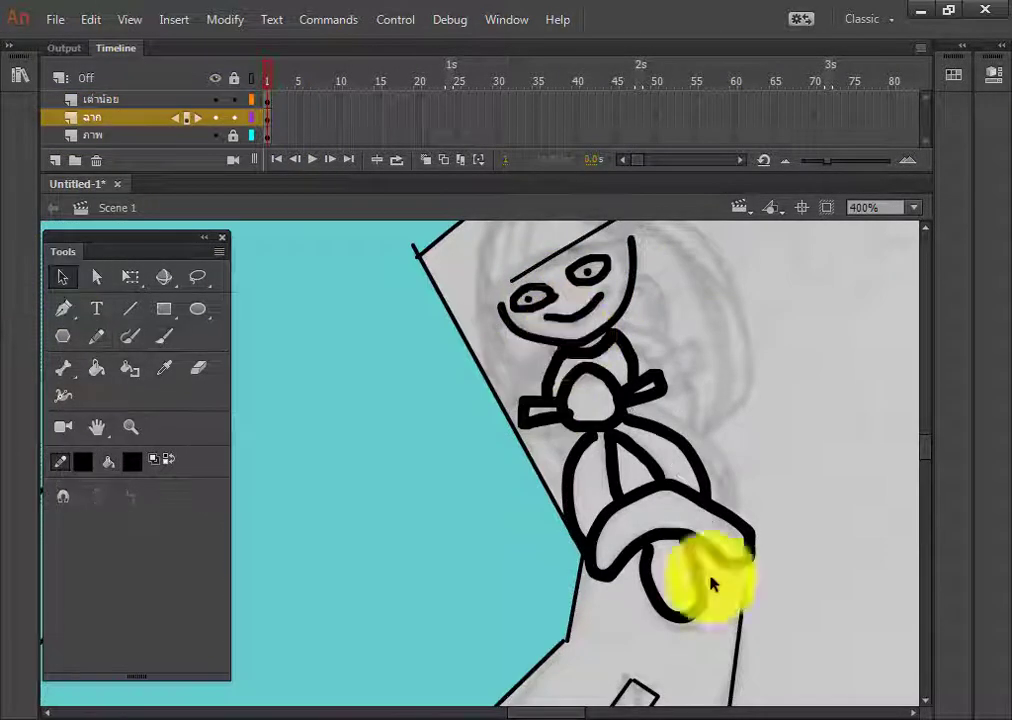
{"action": "left_click", "coordinate": [269, 99]}
{"action": "left_click", "coordinate": [680, 357]}
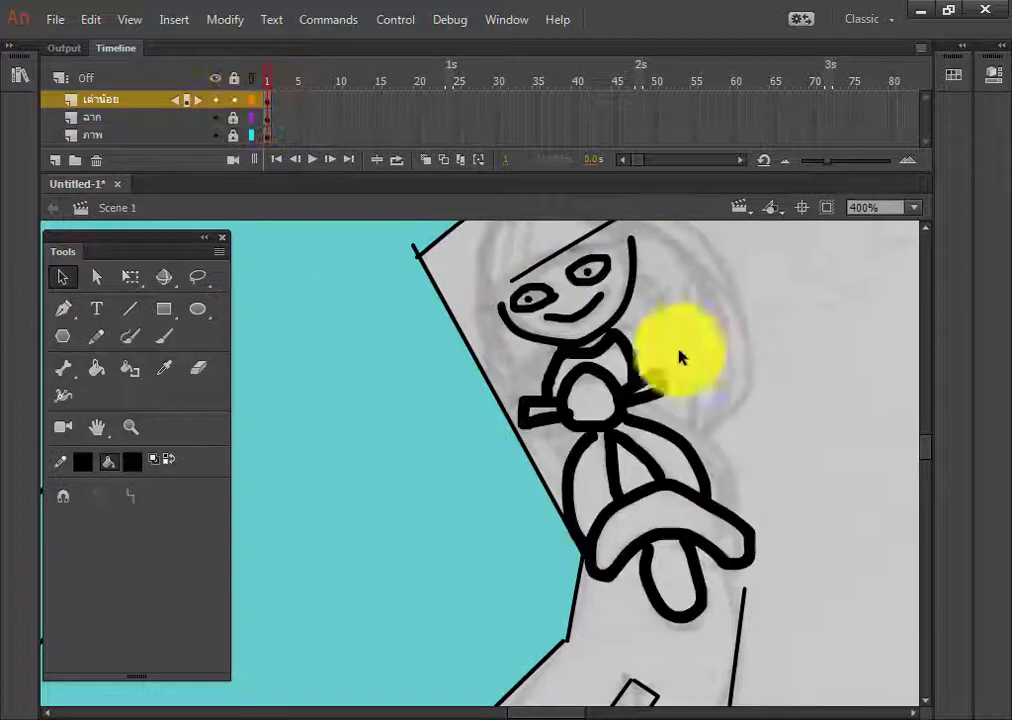
- Trace the rider's arms, hands and handlebar grips with black brush strokes, and choose a small eraser tip
{"action": "left_click", "coordinate": [165, 338]}
{"action": "left_click_drag", "start_coordinate": [540, 414], "coordinate": [546, 408]}
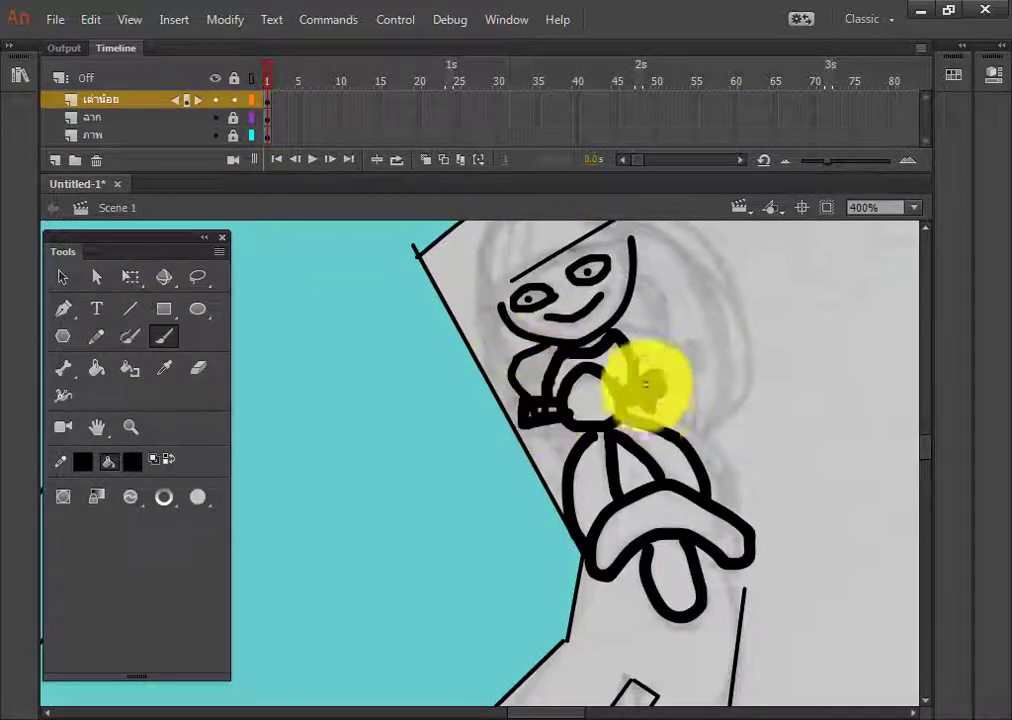
{"action": "mouse_move", "coordinate": [648, 386]}
{"action": "left_mouse_down"}
{"action": "mouse_move", "coordinate": [650, 407]}
{"action": "mouse_move", "coordinate": [666, 369]}
{"action": "left_mouse_up"}
{"action": "left_click_drag", "start_coordinate": [526, 403], "coordinate": [524, 425]}
{"action": "left_click", "coordinate": [673, 312]}
{"action": "left_click_drag", "start_coordinate": [637, 298], "coordinate": [667, 338]}
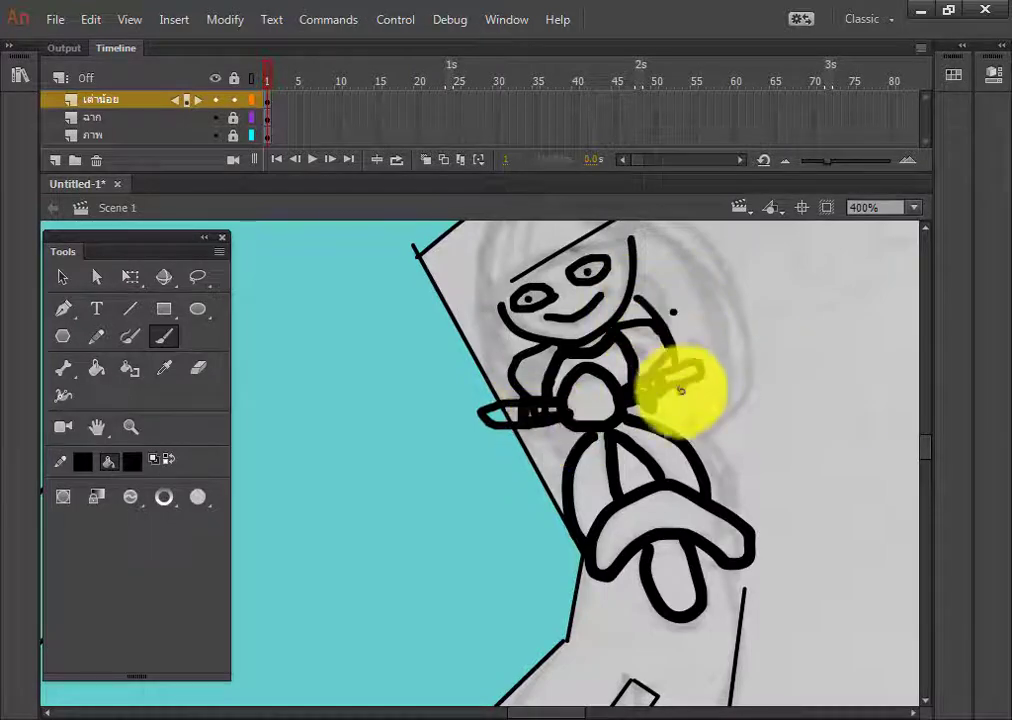
{"action": "left_click_drag", "start_coordinate": [681, 390], "coordinate": [682, 421]}
{"action": "left_click", "coordinate": [198, 368]}
{"action": "left_click", "coordinate": [130, 497]}
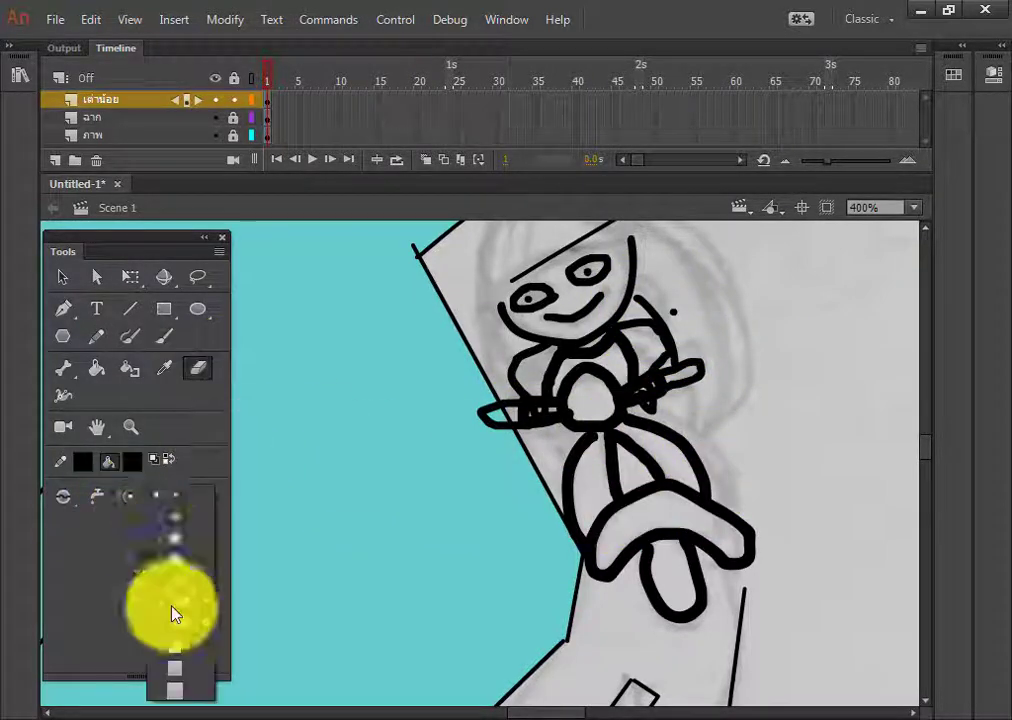
{"action": "left_click", "coordinate": [174, 610]}
- Trace the shell's large curve behind the rider and the cap's brim, dome and panel seams in black
{"action": "left_click", "coordinate": [164, 336]}
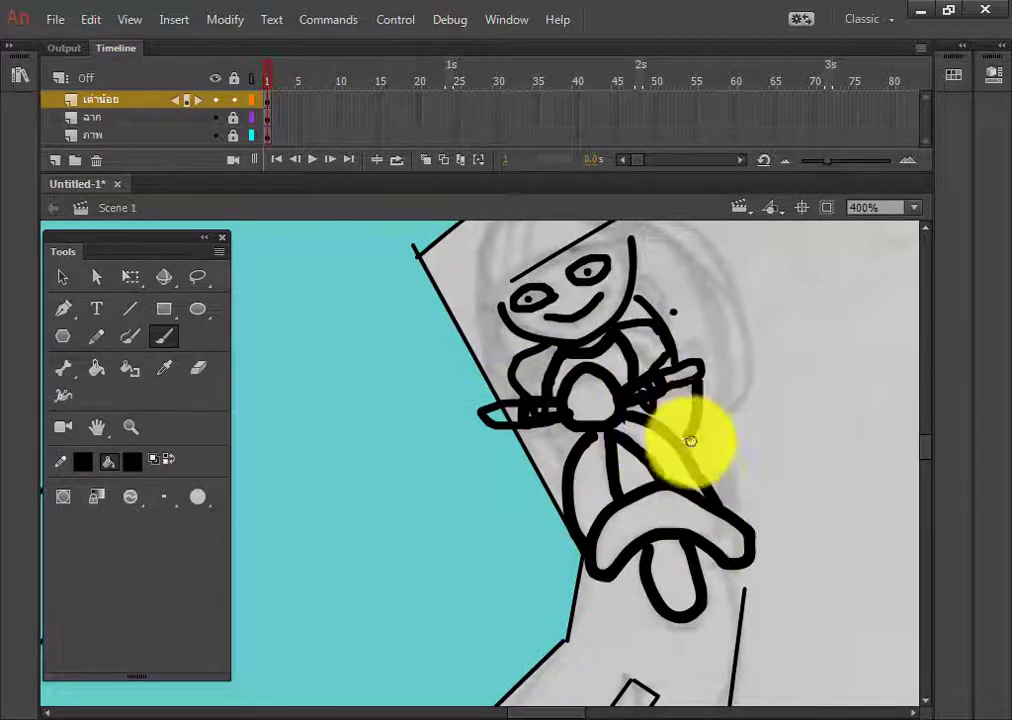
{"action": "mouse_move", "coordinate": [690, 440]}
{"action": "left_mouse_down"}
{"action": "mouse_move", "coordinate": [737, 300]}
{"action": "mouse_move", "coordinate": [655, 218]}
{"action": "left_mouse_up"}
{"action": "scroll", "coordinate": [685, 425], "scroll_direction": "up", "scroll_amount": 4}
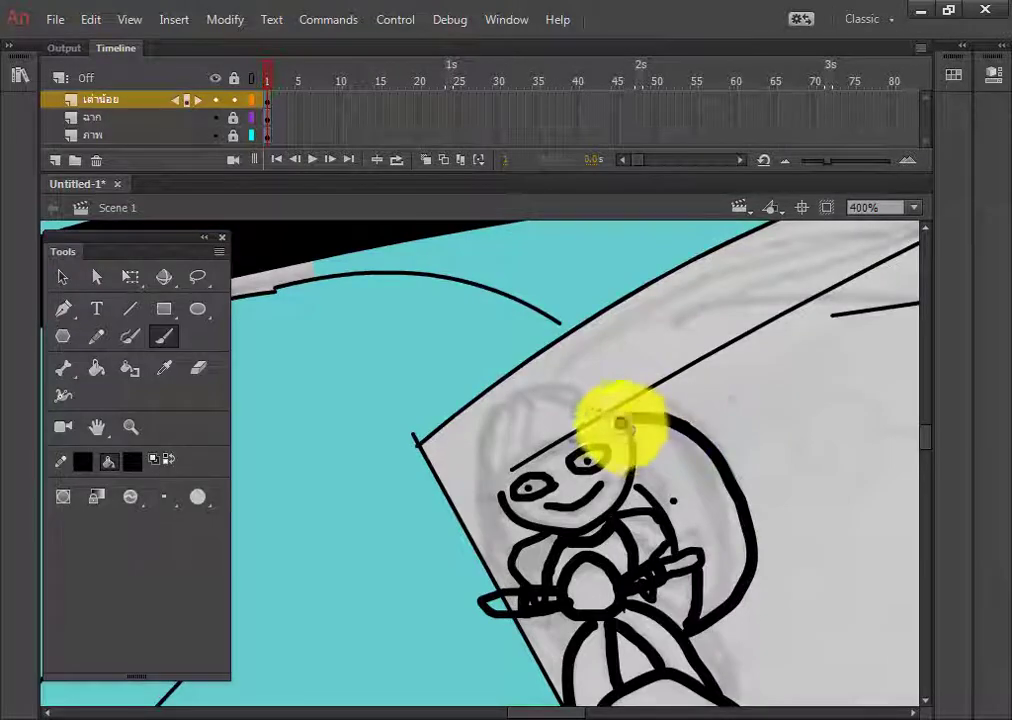
{"action": "mouse_move", "coordinate": [621, 424]}
{"action": "left_mouse_down"}
{"action": "mouse_move", "coordinate": [547, 444]}
{"action": "mouse_move", "coordinate": [496, 490]}
{"action": "left_mouse_up"}
{"action": "mouse_move", "coordinate": [476, 447]}
{"action": "left_mouse_down"}
{"action": "mouse_move", "coordinate": [565, 384]}
{"action": "mouse_move", "coordinate": [517, 391]}
{"action": "left_mouse_up"}
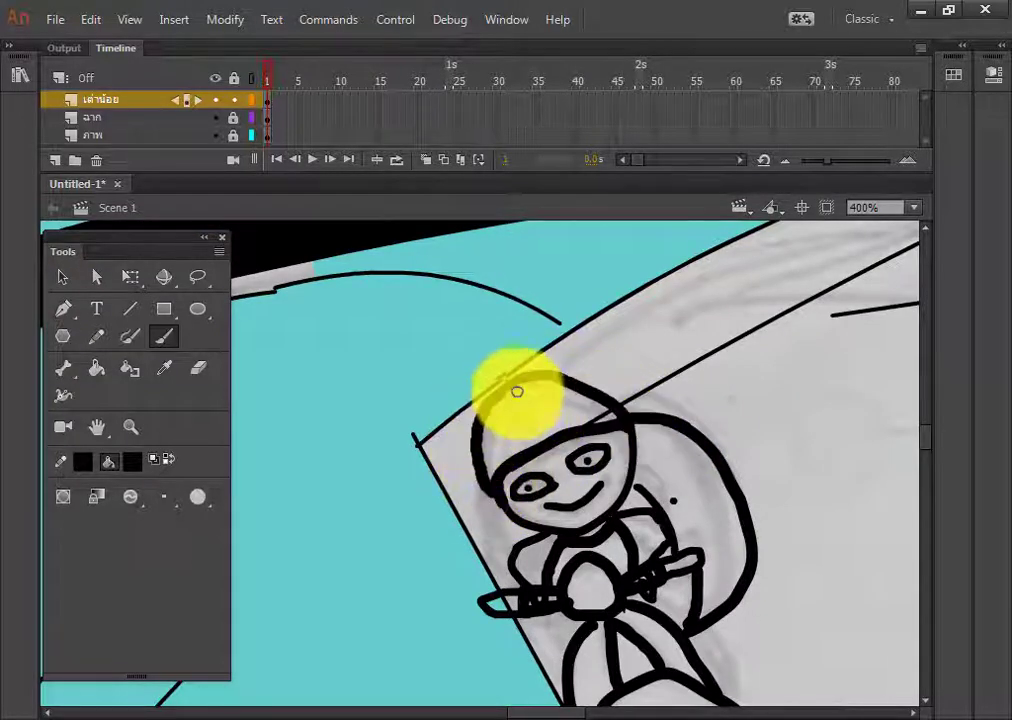
{"action": "mouse_move", "coordinate": [495, 443]}
{"action": "left_mouse_down"}
{"action": "mouse_move", "coordinate": [612, 416]}
{"action": "mouse_move", "coordinate": [737, 490]}
{"action": "left_mouse_up"}
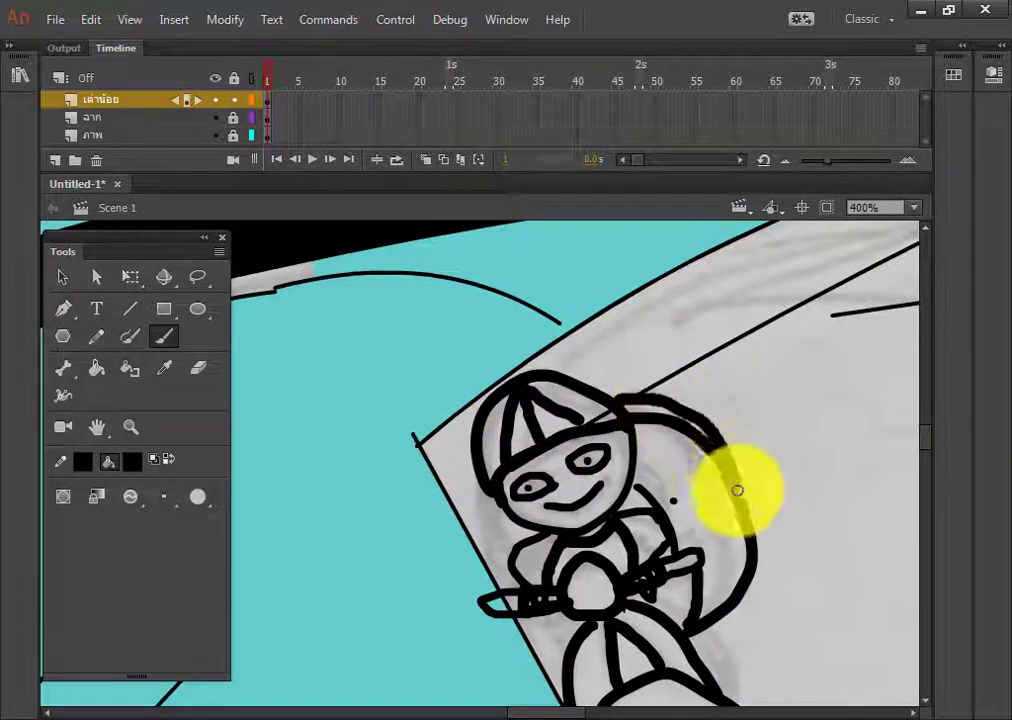
- Trace the remaining shell outline beside the rider's other arm and complete the arm edges in black
{"action": "left_click_drag", "start_coordinate": [927, 438], "coordinate": [927, 445]}
{"action": "mouse_move", "coordinate": [566, 500]}
{"action": "left_mouse_down"}
{"action": "mouse_move", "coordinate": [501, 437]}
{"action": "mouse_move", "coordinate": [486, 344]}
{"action": "mouse_move", "coordinate": [471, 359]}
{"action": "mouse_move", "coordinate": [494, 439]}
{"action": "mouse_move", "coordinate": [565, 511]}
{"action": "left_mouse_up"}
{"action": "left_click_drag", "start_coordinate": [636, 336], "coordinate": [674, 398]}
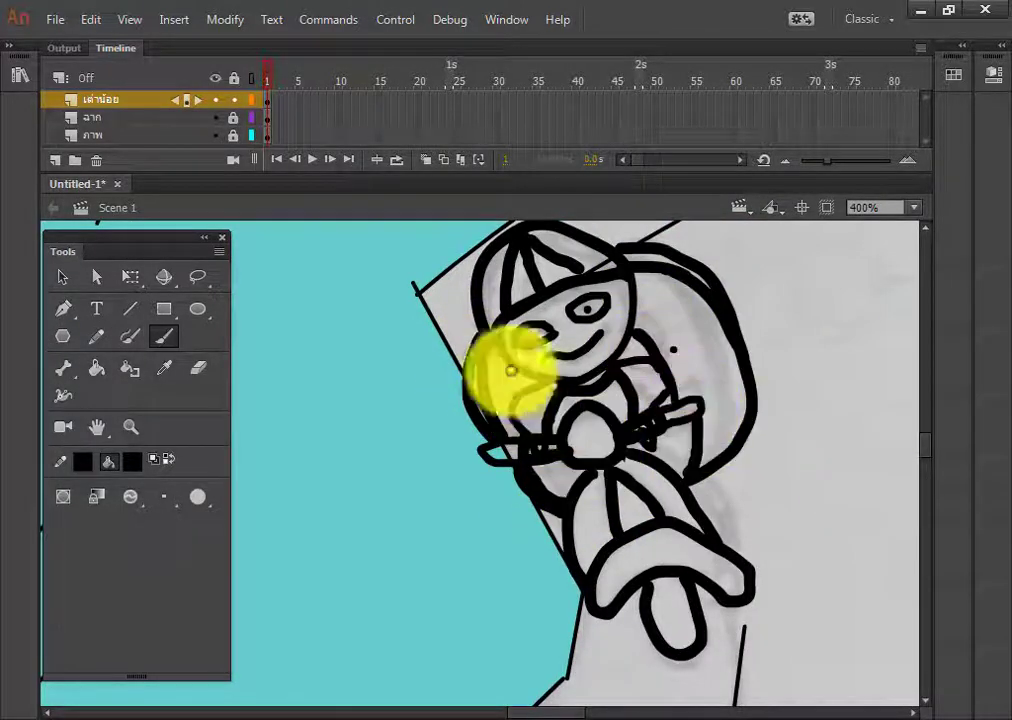
{"action": "left_click_drag", "start_coordinate": [512, 370], "coordinate": [512, 400]}
{"action": "left_click", "coordinate": [63, 277]}
{"action": "left_click", "coordinate": [707, 531]}
{"action": "left_click", "coordinate": [601, 338]}
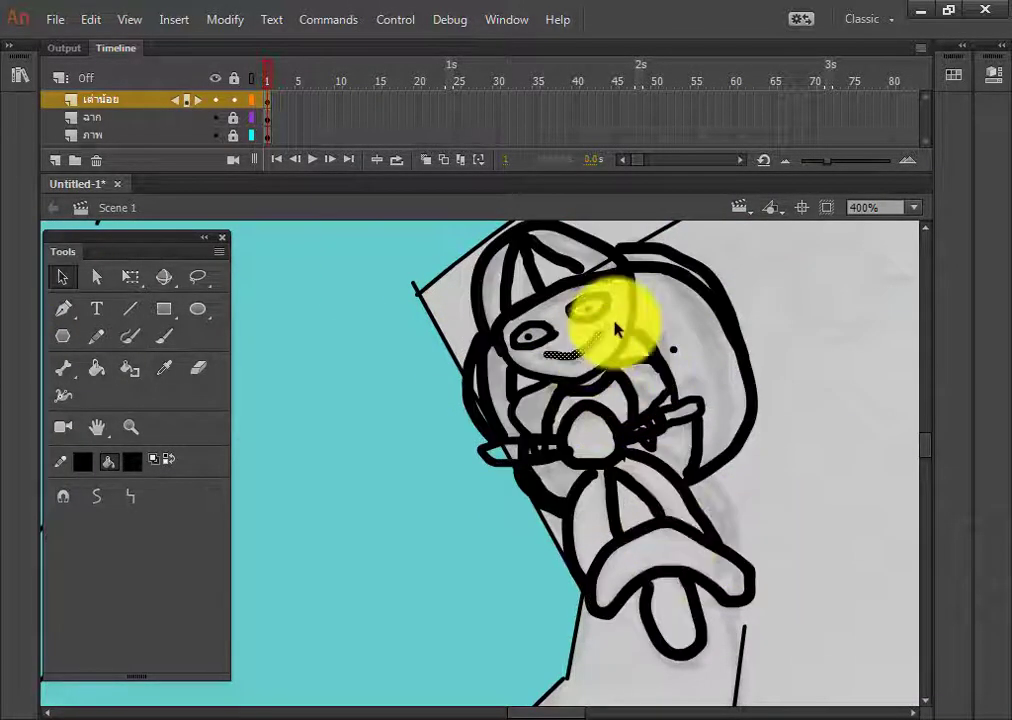
- Fill the rider's cap and face with dark teal
{"action": "left_click", "coordinate": [97, 368]}
{"action": "left_click", "coordinate": [132, 460]}
{"action": "left_click", "coordinate": [255, 535]}
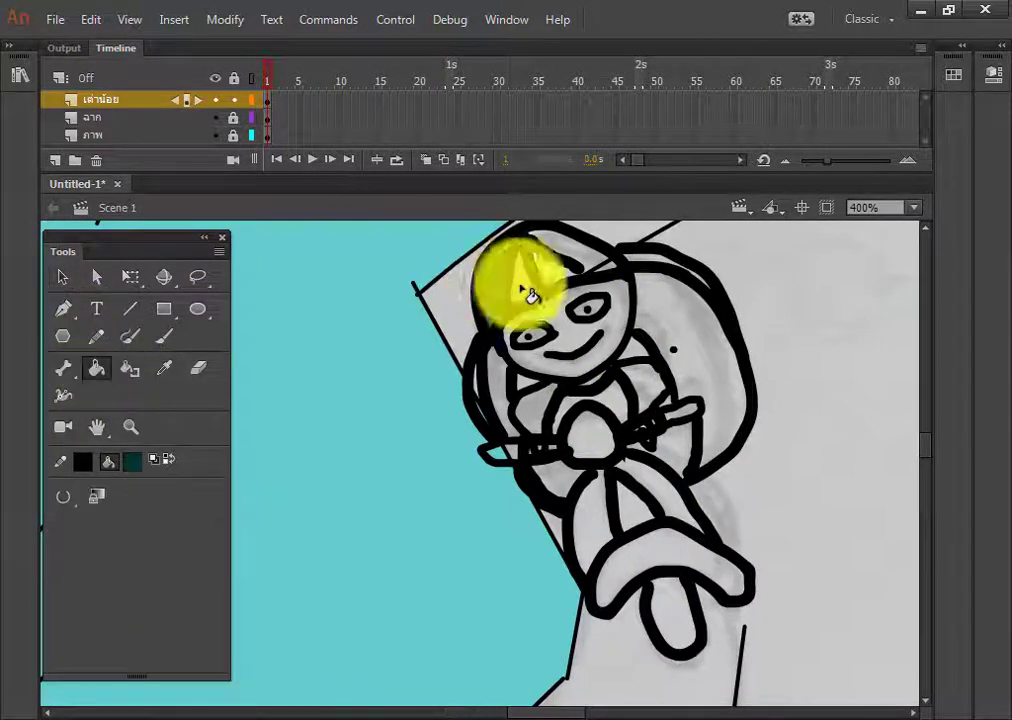
{"action": "left_click", "coordinate": [524, 287]}
{"action": "left_click", "coordinate": [132, 460]}
{"action": "left_click", "coordinate": [260, 542]}
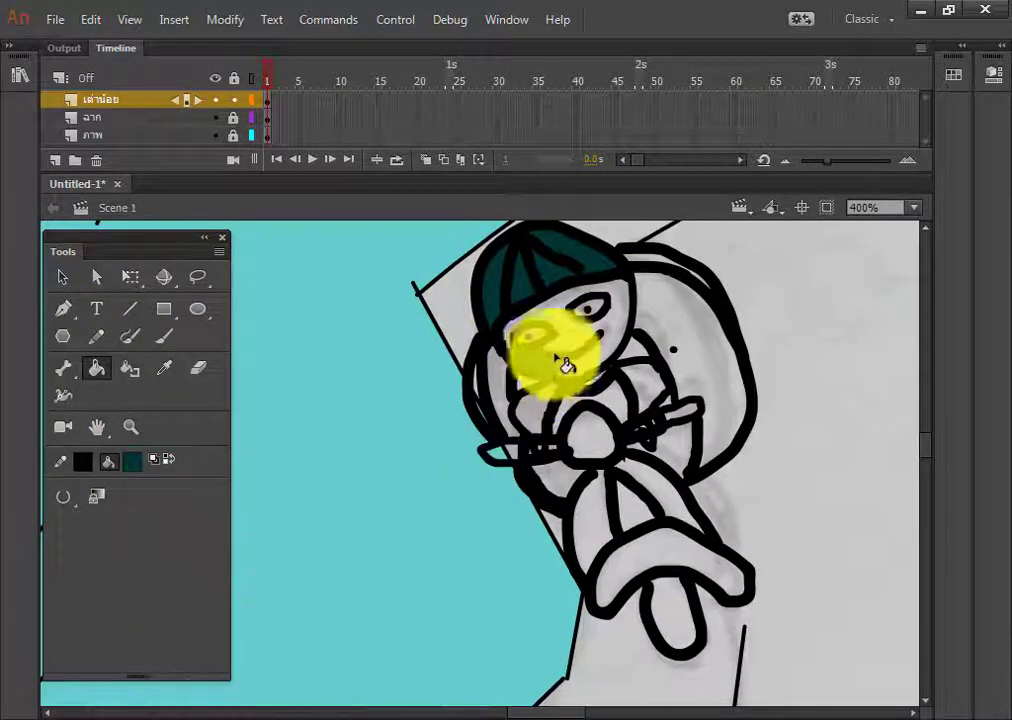
- Try bright green as the fill for the cap's panels
{"action": "left_click", "coordinate": [132, 460]}
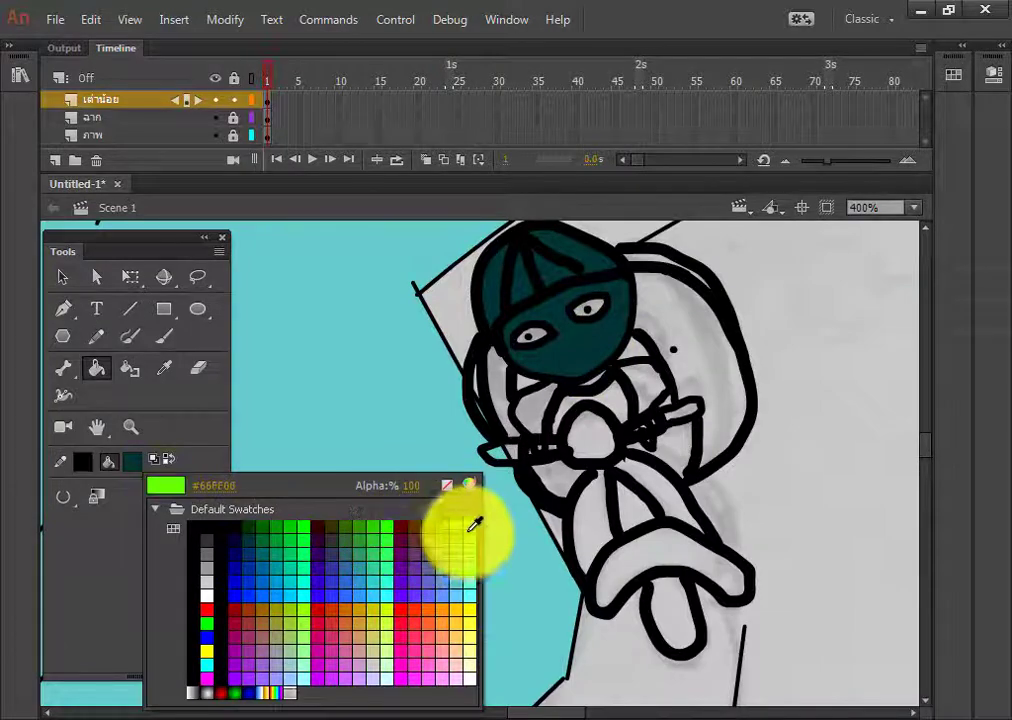
{"action": "left_click", "coordinate": [474, 524]}
{"action": "left_click", "coordinate": [531, 291]}
- Fill the cap's panels with muted purple
{"action": "left_click", "coordinate": [132, 460]}
{"action": "left_click", "coordinate": [440, 515]}
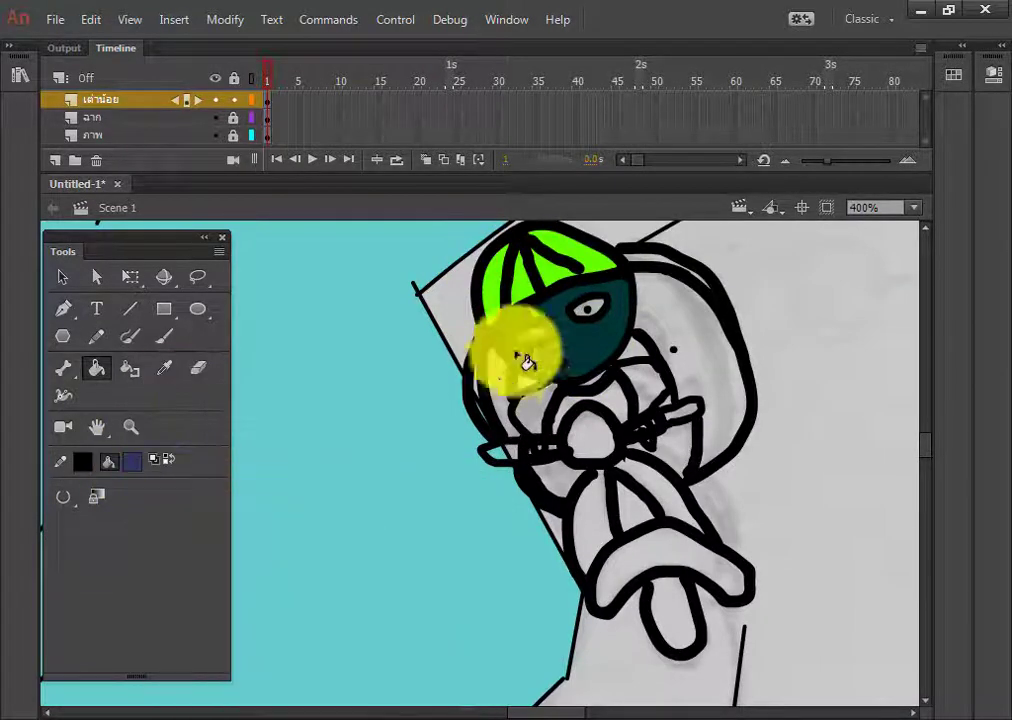
{"action": "left_click", "coordinate": [505, 281]}
- Sample the face's dark teal and fill the rider's arms and hands with it
{"action": "left_click", "coordinate": [132, 460]}
{"action": "left_click", "coordinate": [569, 357]}
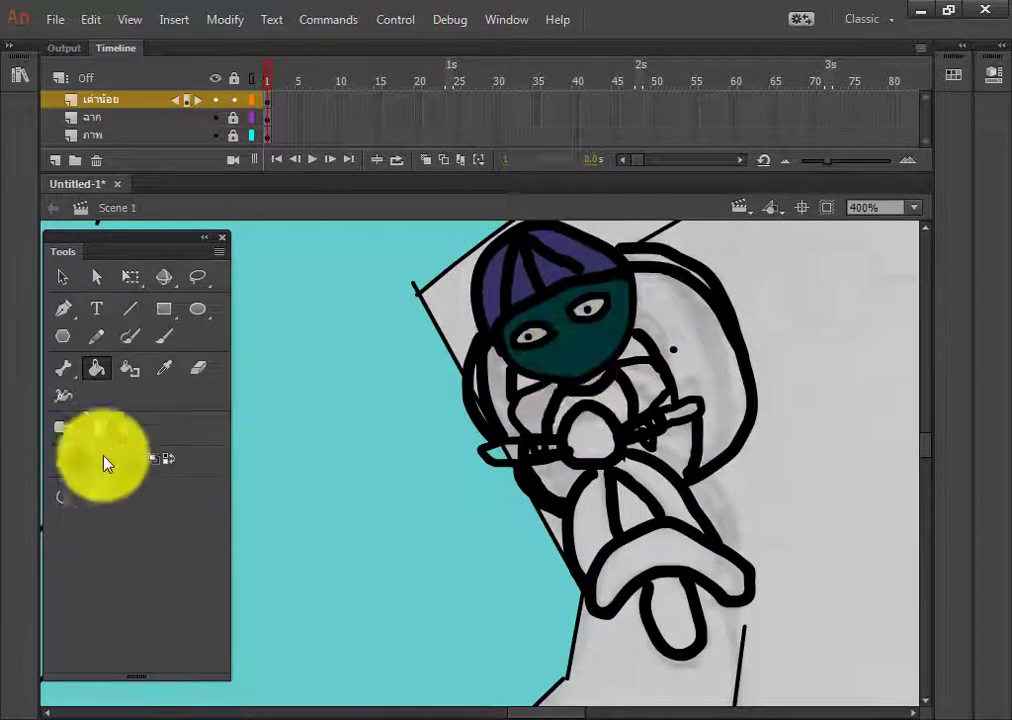
{"action": "left_click", "coordinate": [632, 405]}
{"action": "left_click", "coordinate": [635, 349]}
{"action": "left_click", "coordinate": [653, 430]}
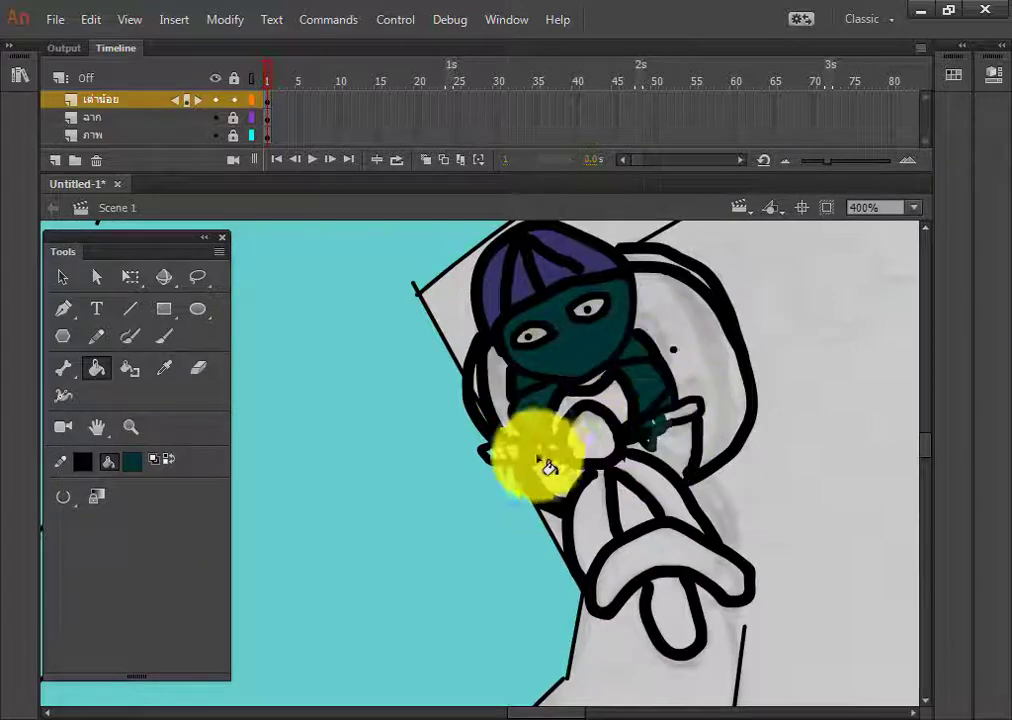
- Fill the shell areas on both sides of the rider with dark green
{"action": "left_click", "coordinate": [132, 460]}
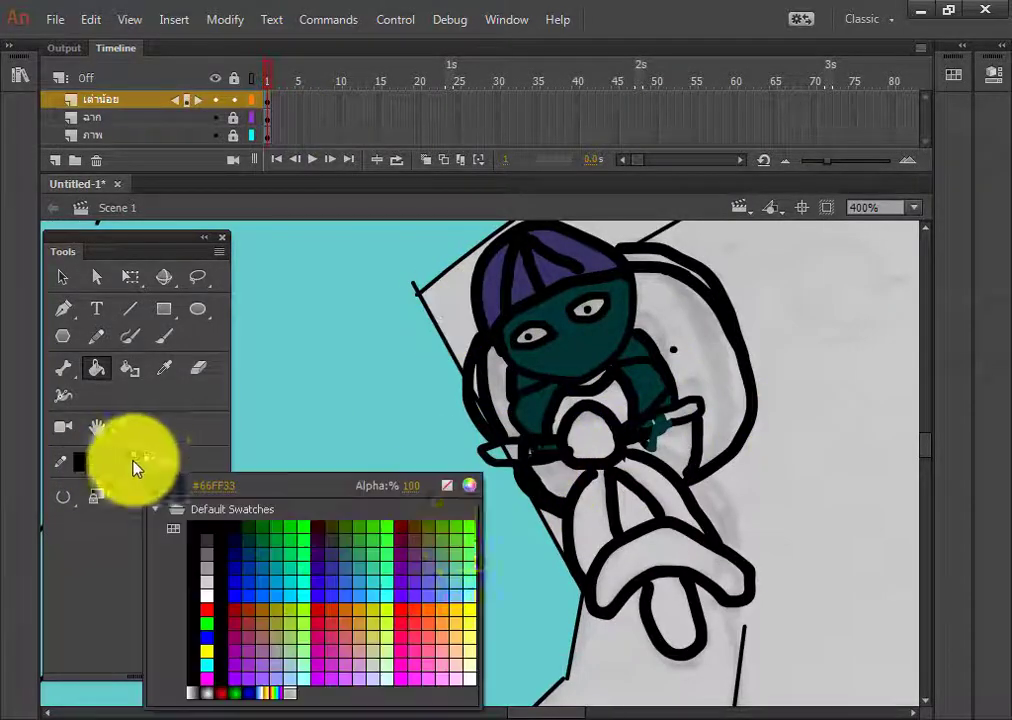
{"action": "left_click", "coordinate": [357, 571]}
{"action": "left_click", "coordinate": [645, 462]}
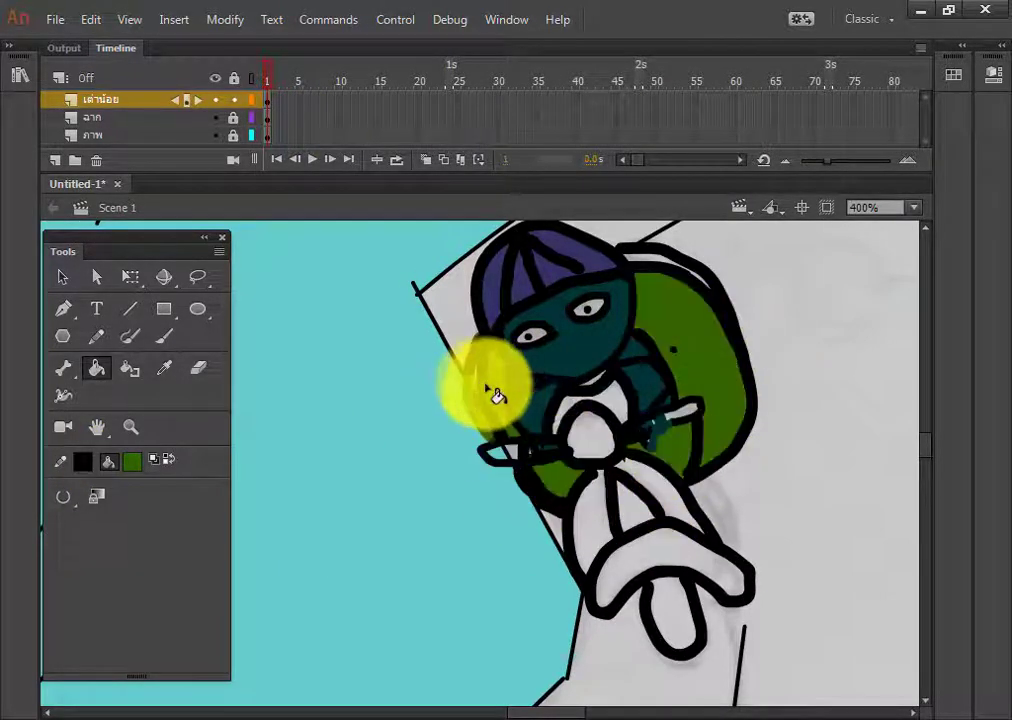
{"action": "left_click", "coordinate": [503, 432]}
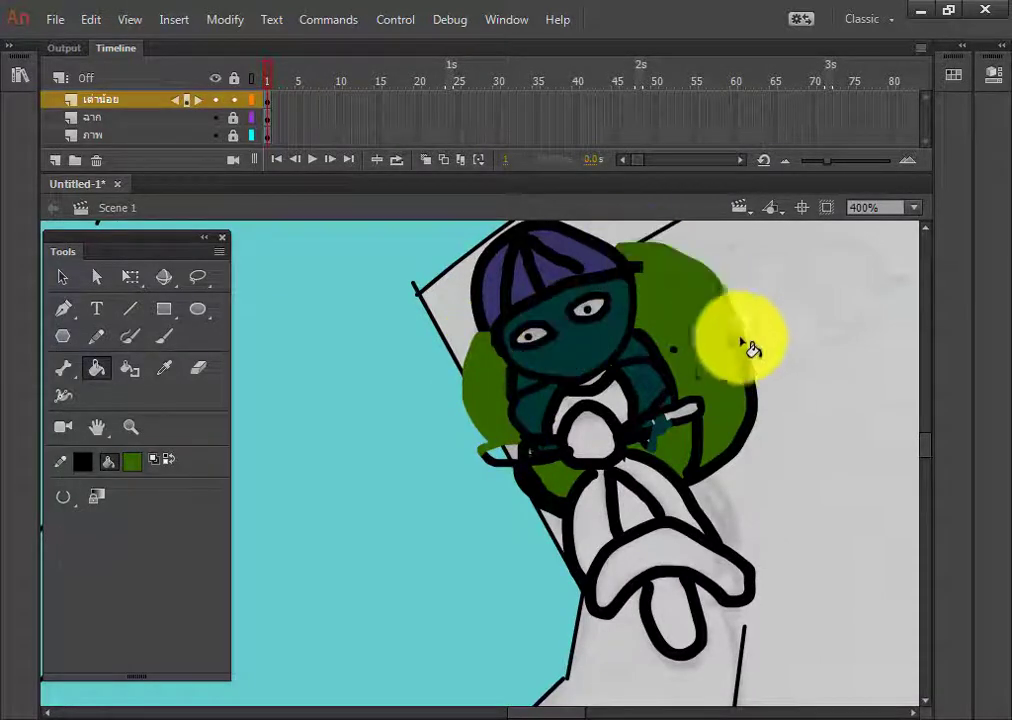
- Undo the misplaced fills and recolor the shell's outer outline in the shell's dark green
{"action": "left_click", "coordinate": [724, 540]}
{"action": "key", "text": "ctrl+z"}
{"action": "key", "text": "ctrl+z"}
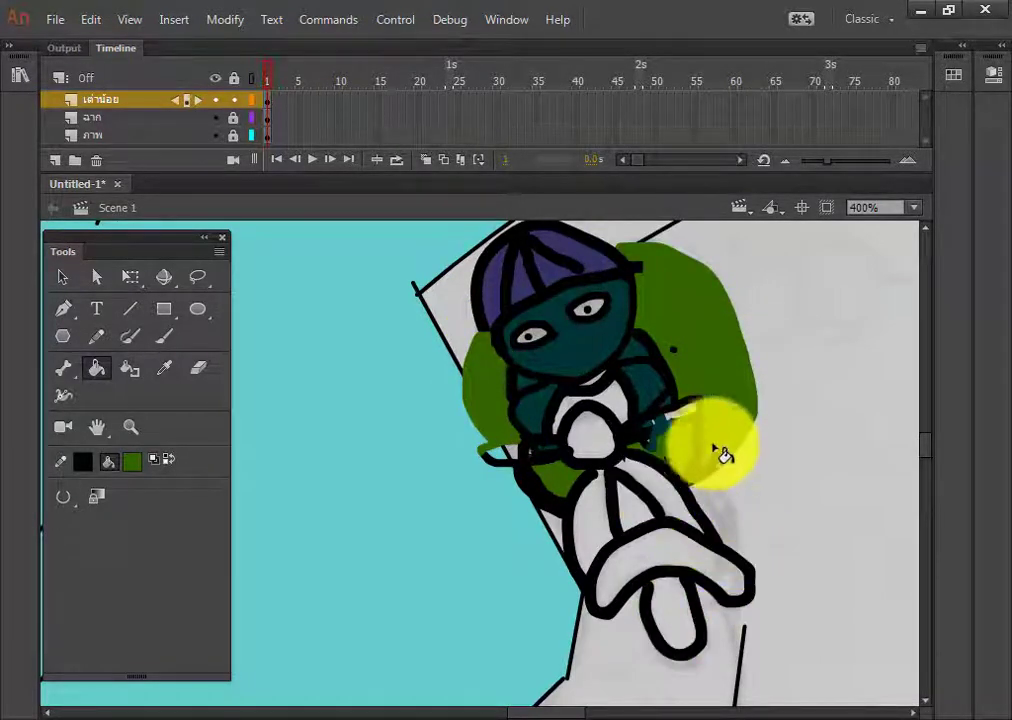
{"action": "right_click", "coordinate": [711, 462]}
{"action": "right_click", "coordinate": [690, 460]}
{"action": "left_click", "coordinate": [640, 279]}
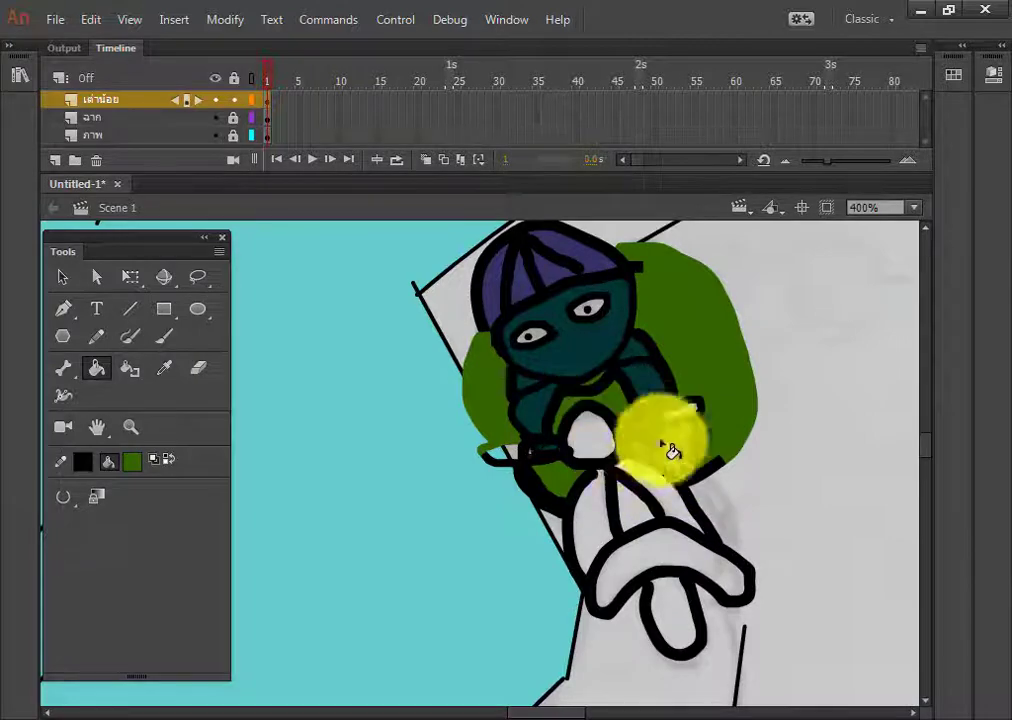
- Fill the rider's chest and lower body with the face's dark teal
{"action": "left_click", "coordinate": [132, 460]}
{"action": "left_click", "coordinate": [623, 415]}
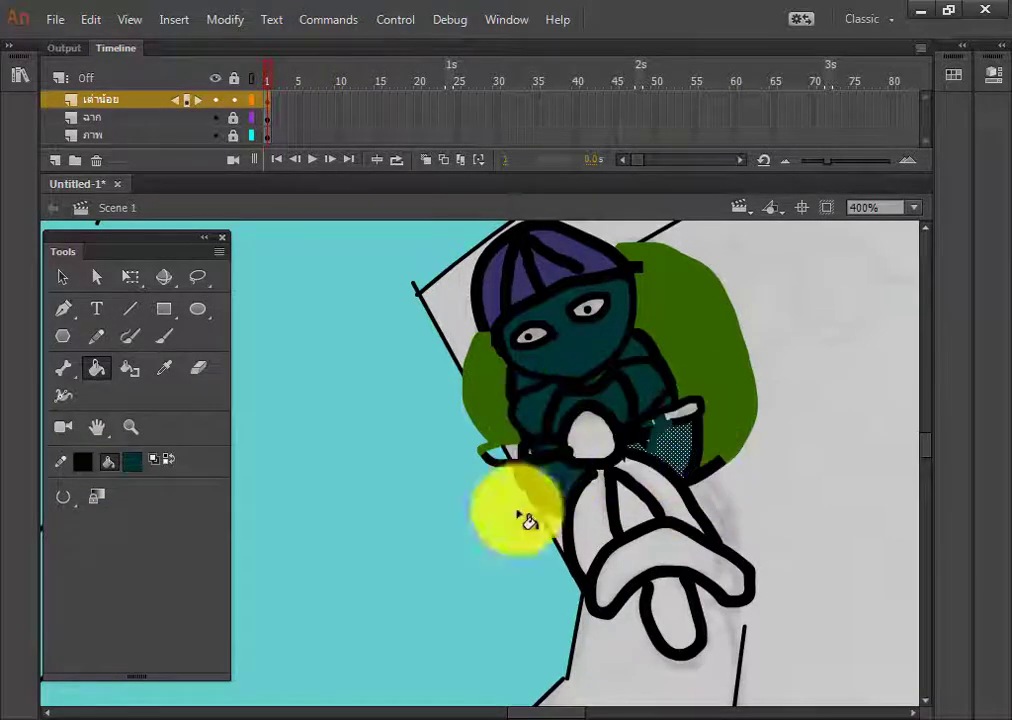
{"action": "key", "text": "v"}
- Paint both handlebar grips solid black with the Brush tool
{"action": "left_click", "coordinate": [96, 367]}
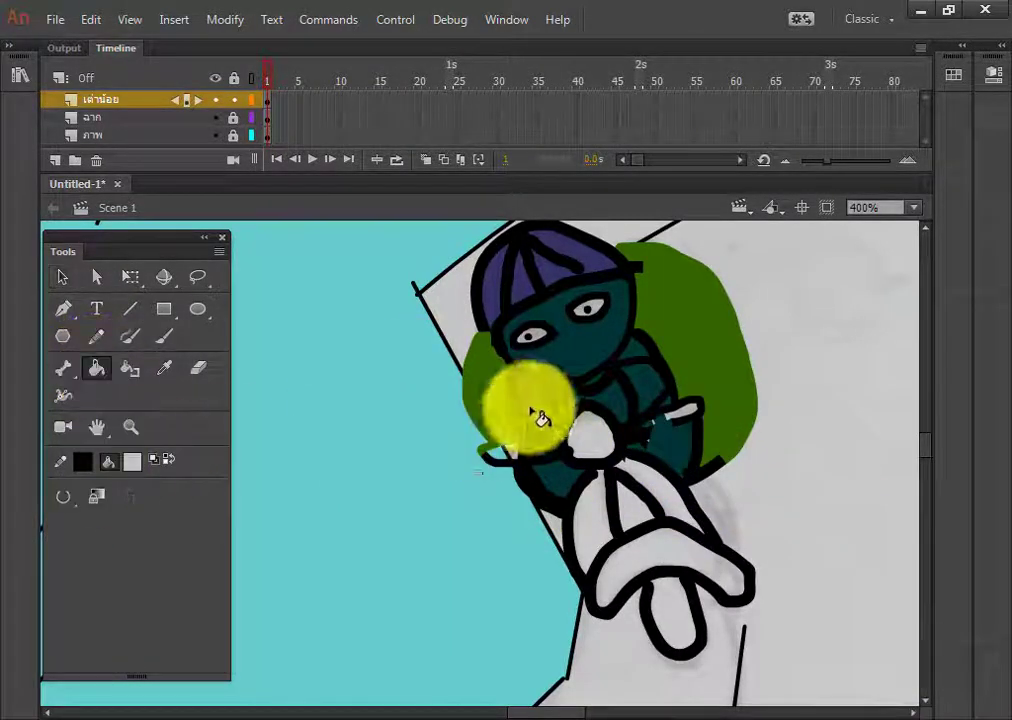
{"action": "left_click", "coordinate": [165, 338]}
{"action": "left_click", "coordinate": [132, 461]}
{"action": "left_click", "coordinate": [84, 461]}
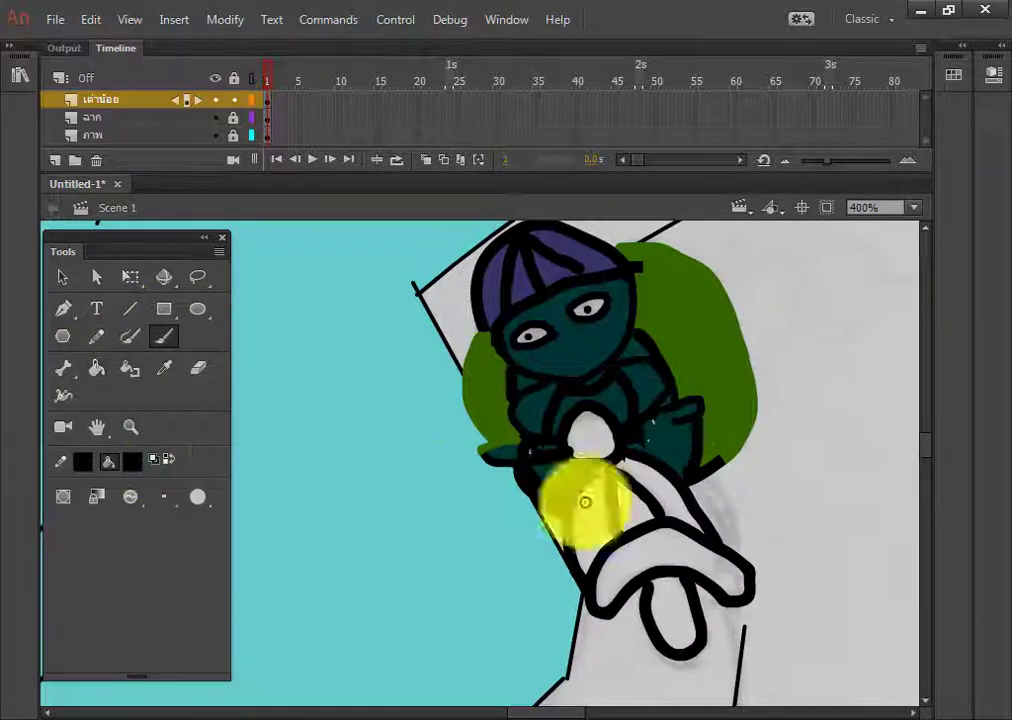
{"action": "left_click_drag", "start_coordinate": [550, 451], "coordinate": [495, 453]}
{"action": "left_click_drag", "start_coordinate": [637, 432], "coordinate": [687, 405]}
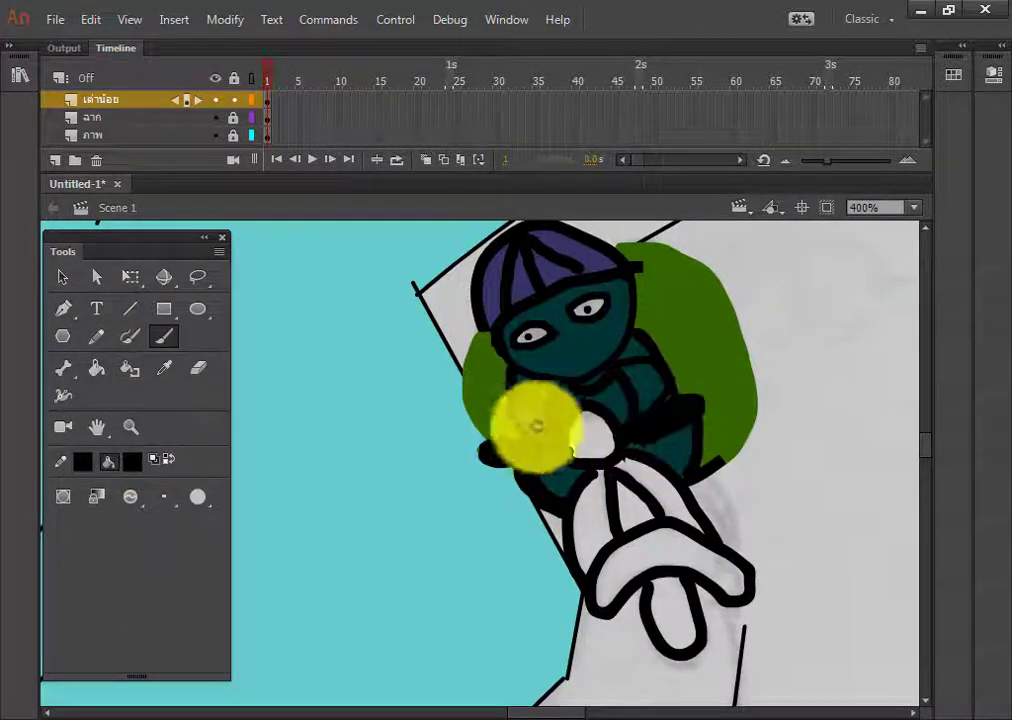
- Fill the scooter's fender and front body panels with bright red, undoing the stray fill on the outline
{"action": "left_click", "coordinate": [133, 462]}
{"action": "left_click", "coordinate": [410, 622]}
{"action": "left_click", "coordinate": [96, 368]}
{"action": "left_click", "coordinate": [660, 547]}
{"action": "left_click", "coordinate": [630, 507]}
{"action": "left_click", "coordinate": [585, 526]}
{"action": "left_click", "coordinate": [667, 483]}
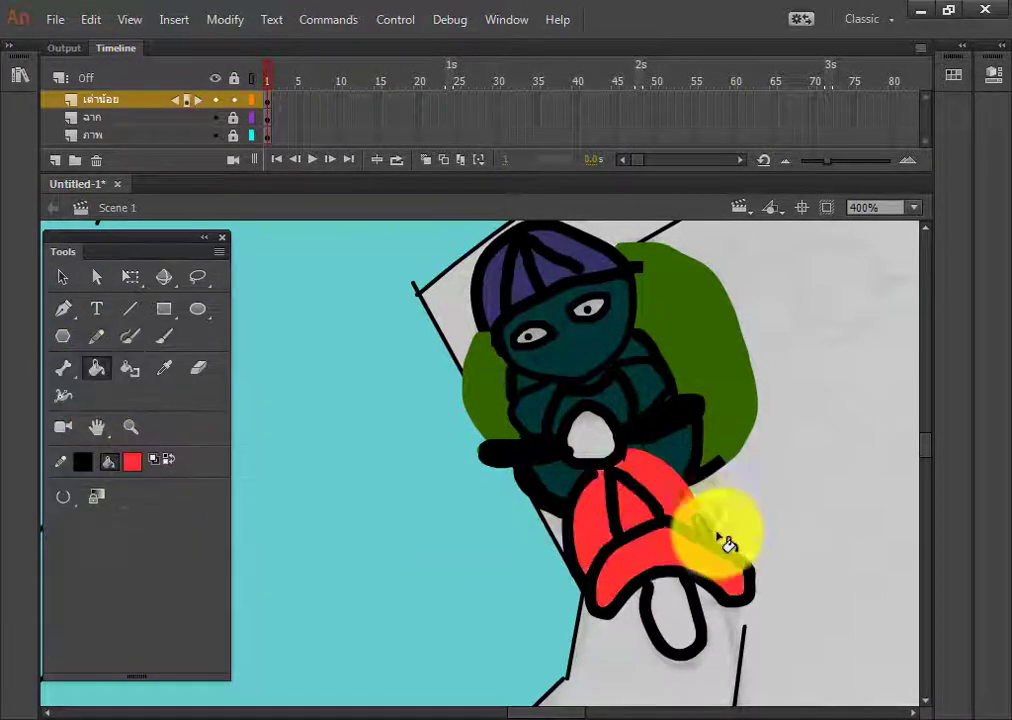
{"action": "left_click", "coordinate": [698, 545]}
{"action": "key", "text": "ctrl+z"}
- Fill the scooter's headlight with yellow
{"action": "left_click", "coordinate": [133, 464]}
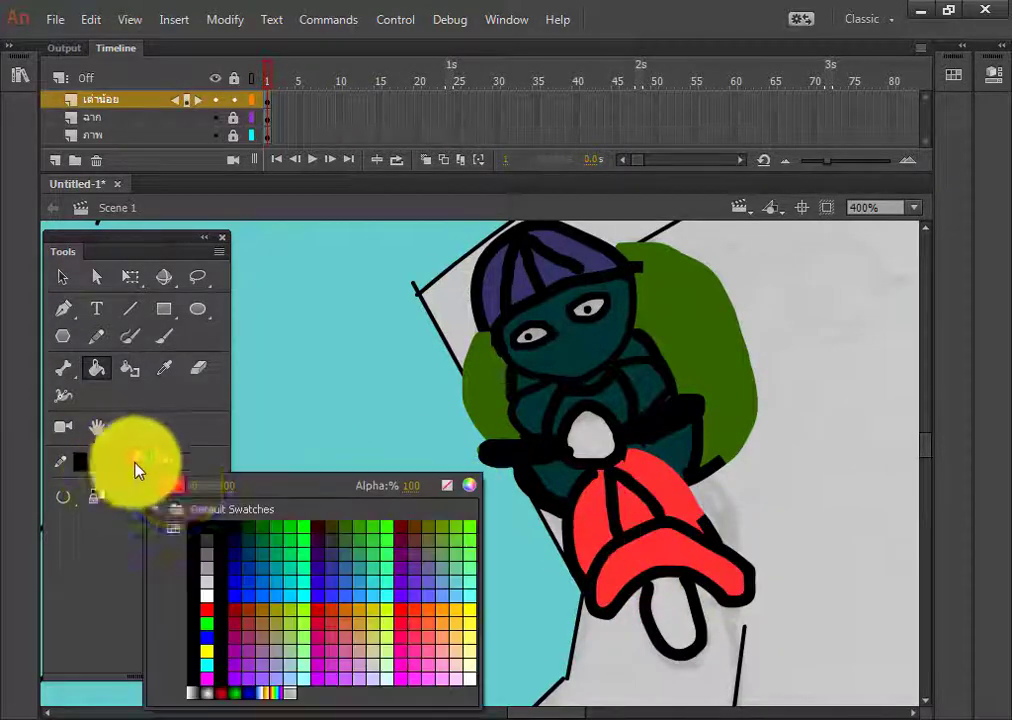
{"action": "left_click", "coordinate": [133, 464]}
{"action": "left_click", "coordinate": [132, 460]}
{"action": "left_click", "coordinate": [207, 651]}
{"action": "left_click", "coordinate": [591, 436]}
{"action": "left_click", "coordinate": [132, 460]}
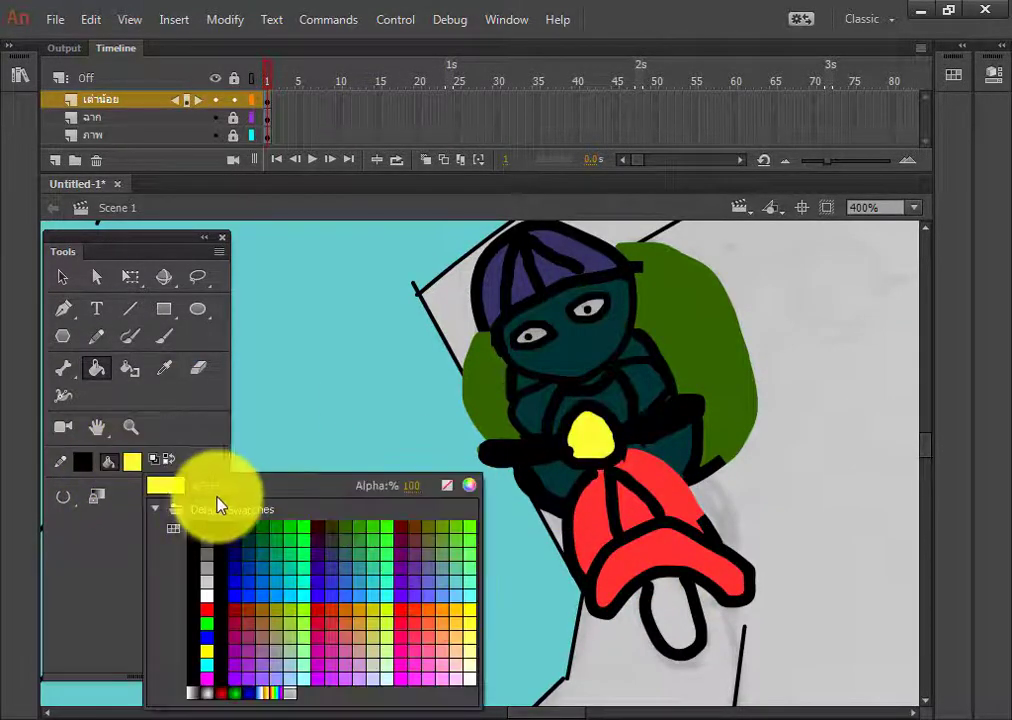
{"action": "left_click", "coordinate": [138, 465]}
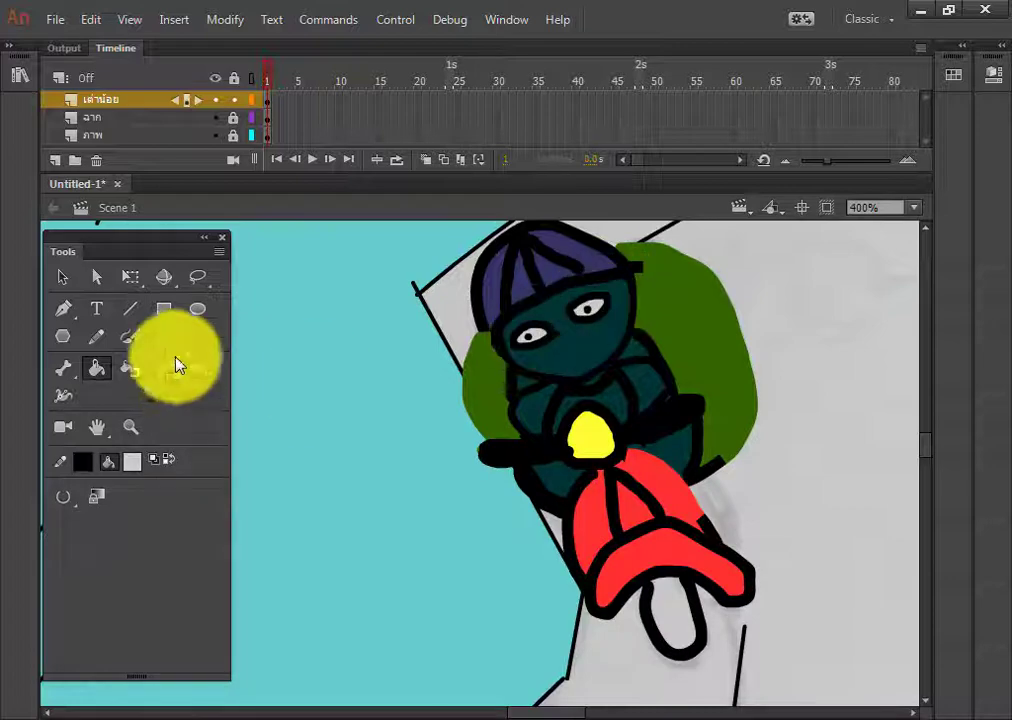
{"action": "left_click", "coordinate": [164, 336]}
{"action": "left_click", "coordinate": [132, 461]}
{"action": "left_click", "coordinate": [255, 612]}
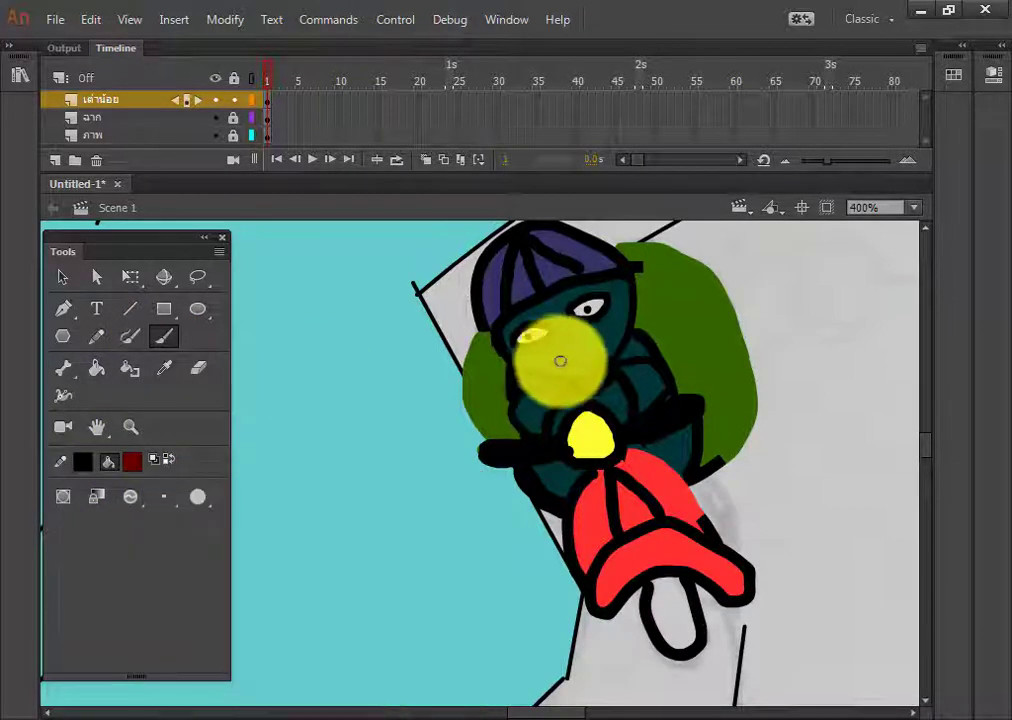
{"action": "left_click", "coordinate": [132, 461]}
{"action": "left_click", "coordinate": [175, 443]}
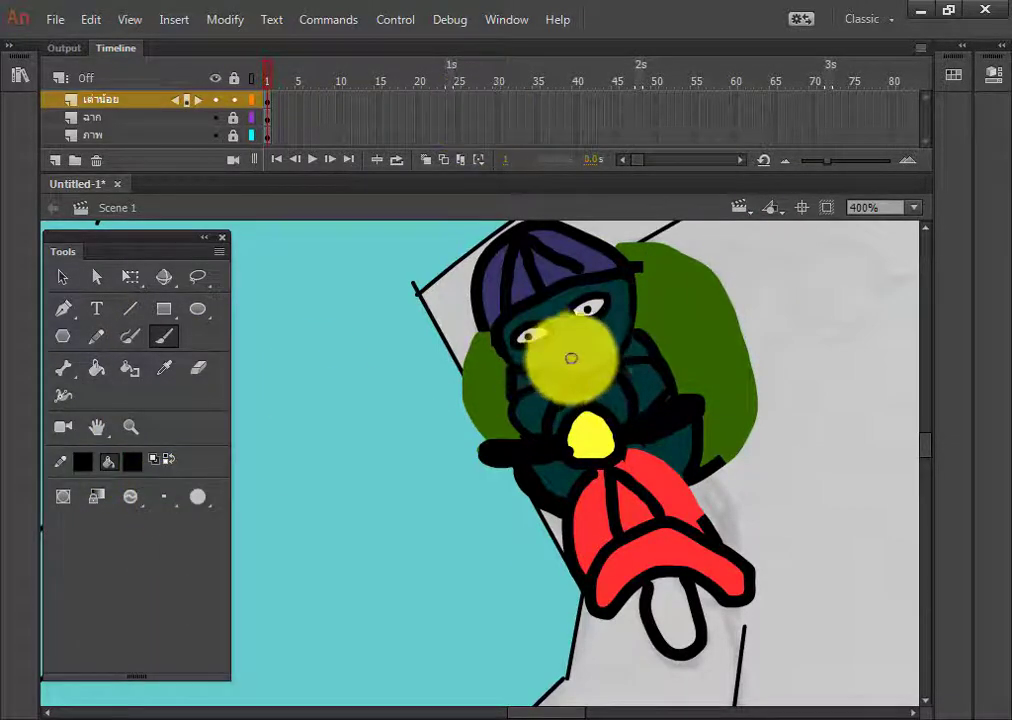
- Draw a thin black line for the mouth on the rider's face and bend it into a smile
{"action": "left_click", "coordinate": [131, 311]}
{"action": "mouse_move", "coordinate": [554, 359]}
{"action": "left_mouse_down"}
{"action": "mouse_move", "coordinate": [602, 342]}
{"action": "mouse_move", "coordinate": [578, 363]}
{"action": "left_mouse_up"}
{"action": "left_click", "coordinate": [63, 278]}
- Paint dark green spots on both sides of the shell with the Brush tool
{"action": "key", "text": "b"}
{"action": "left_click", "coordinate": [132, 461]}
{"action": "left_click", "coordinate": [481, 424]}
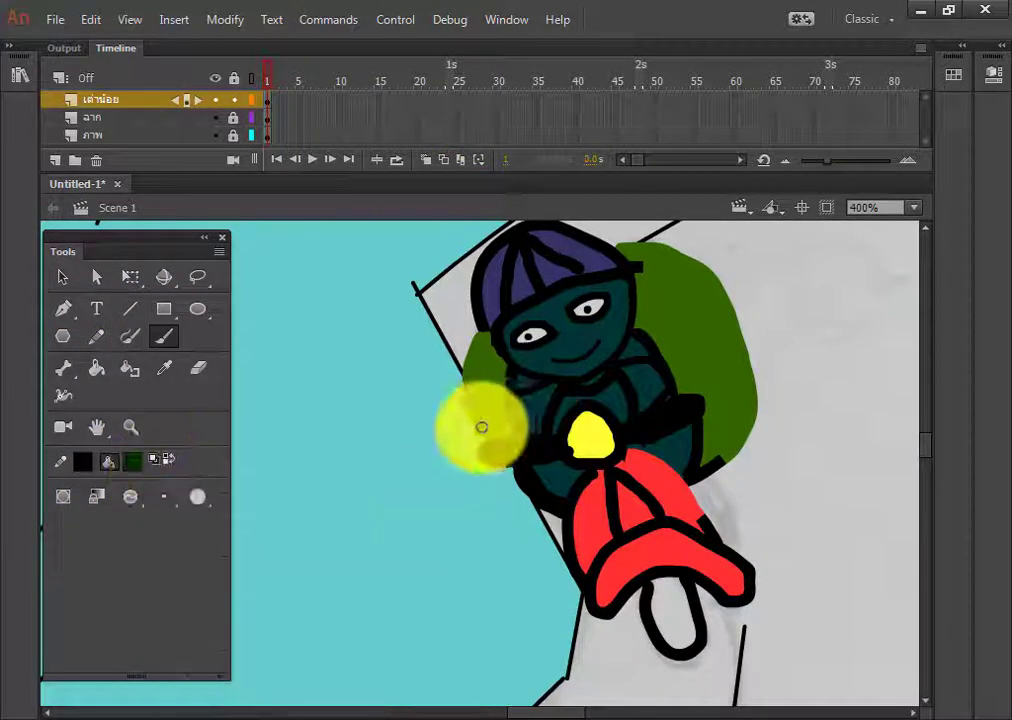
{"action": "left_click_drag", "start_coordinate": [474, 383], "coordinate": [481, 350]}
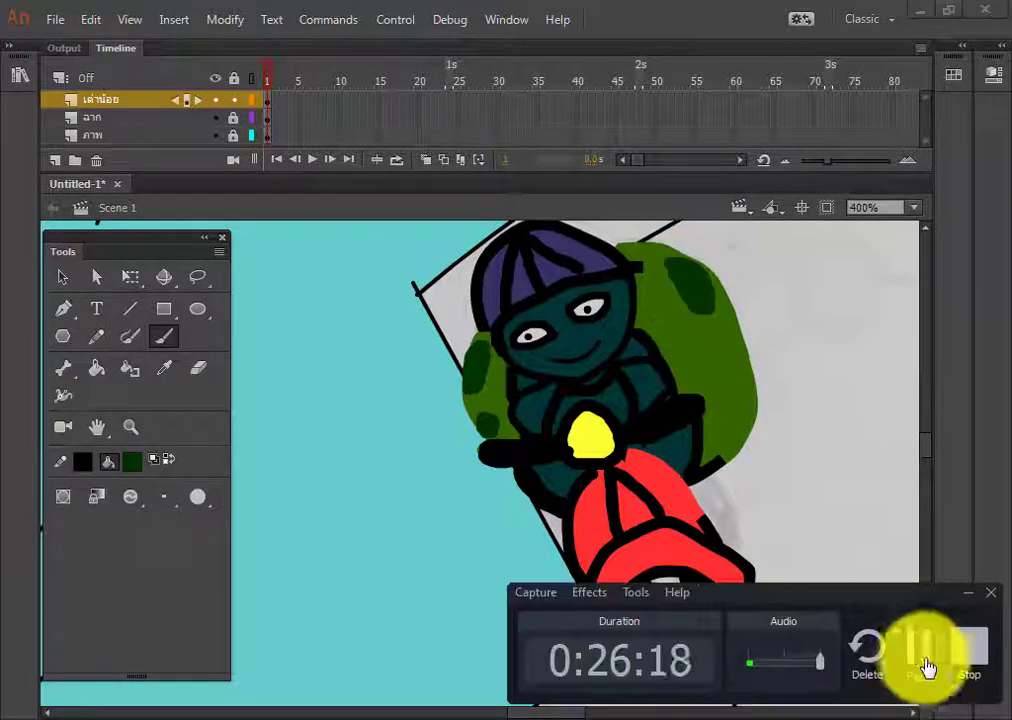
{"action": "left_click", "coordinate": [915, 655]}
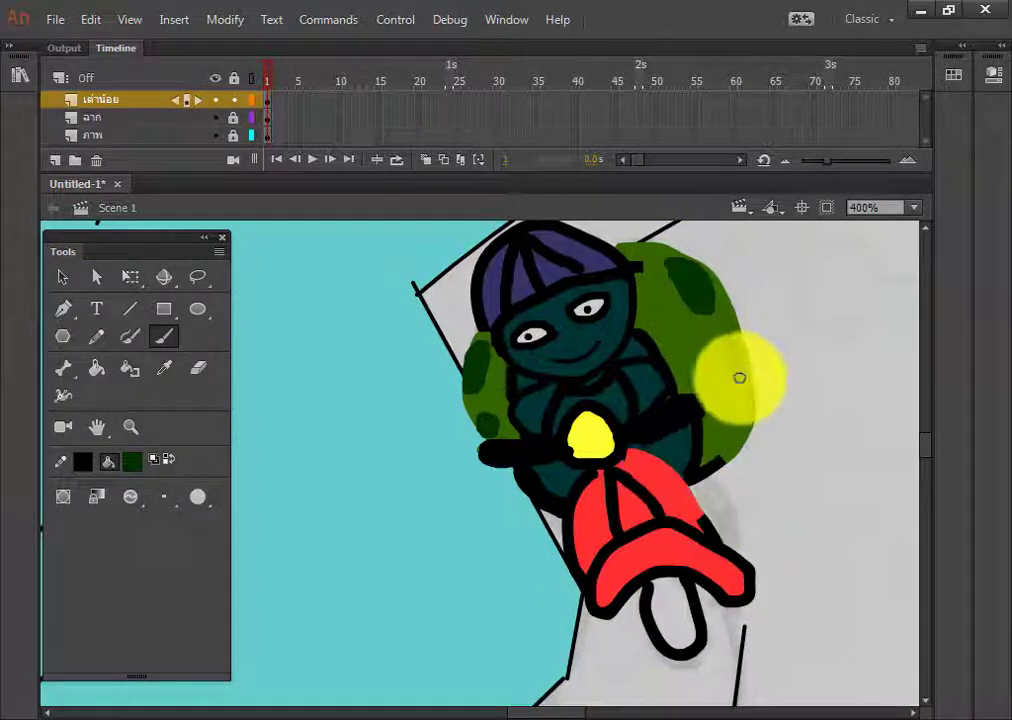
- Paint the rider's hands over both handlebars with the Brush in the body's dark teal, and switch the fill color to black
{"action": "left_click", "coordinate": [131, 460]}
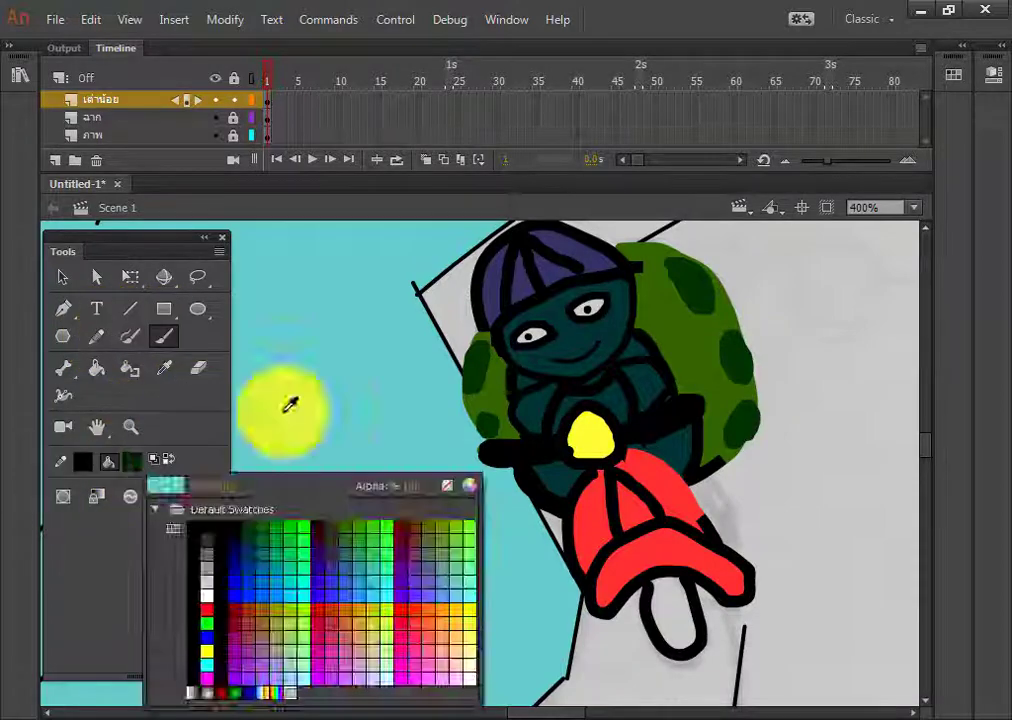
{"action": "left_click", "coordinate": [527, 436]}
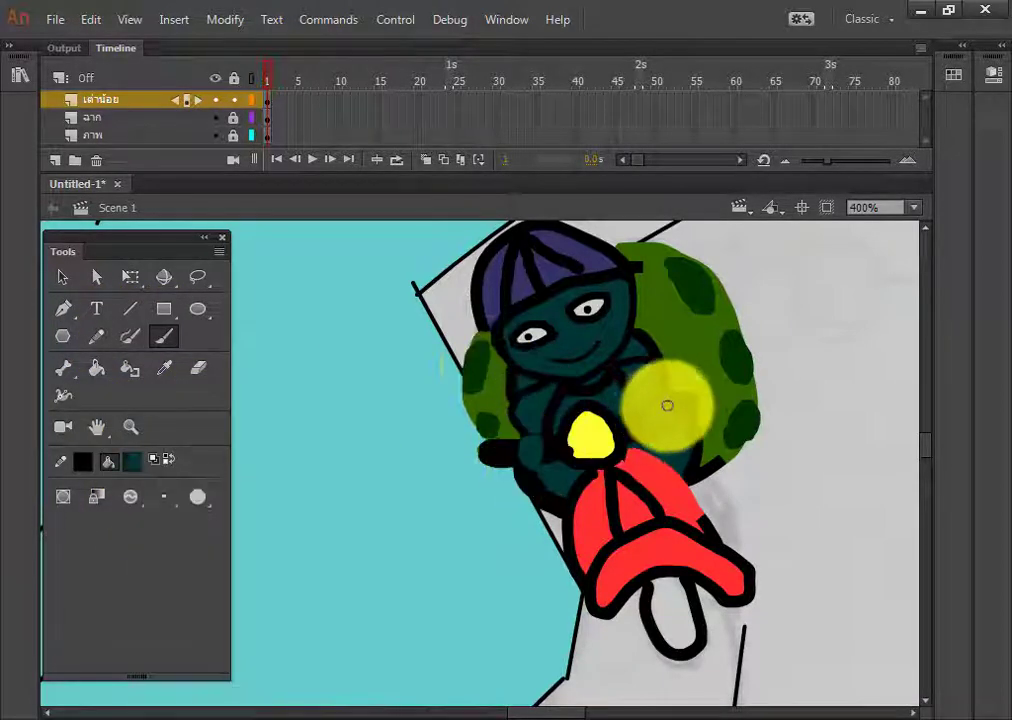
{"action": "left_click", "coordinate": [131, 460]}
{"action": "left_click", "coordinate": [544, 461]}
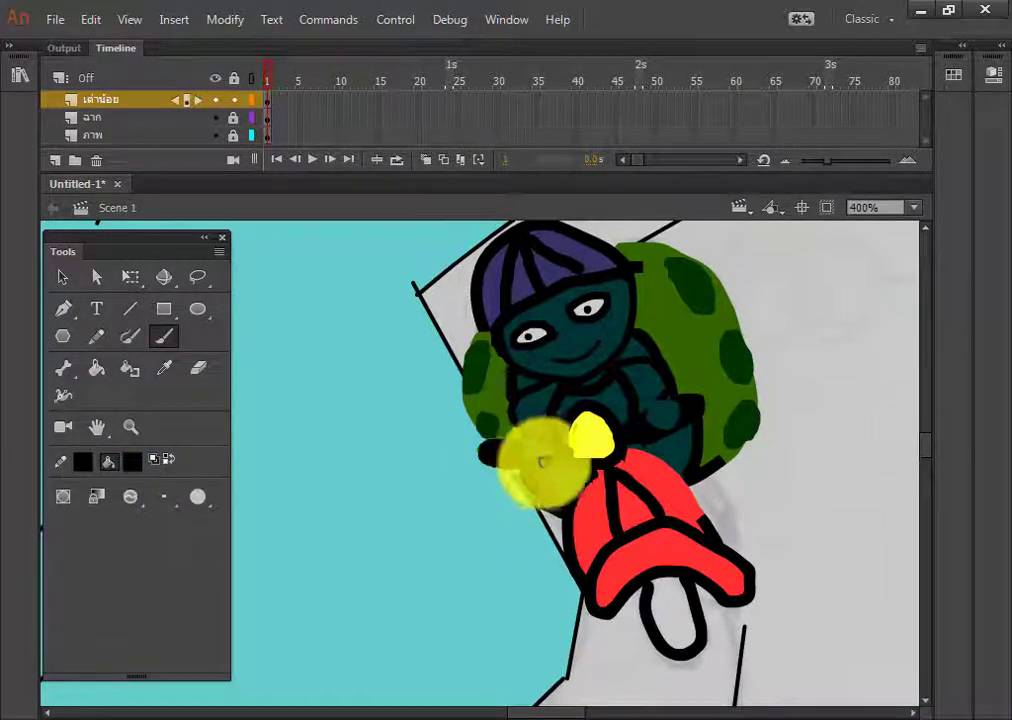
- Fill the scooter's front wheel with black
{"action": "left_click", "coordinate": [64, 280]}
{"action": "left_click", "coordinate": [511, 295]}
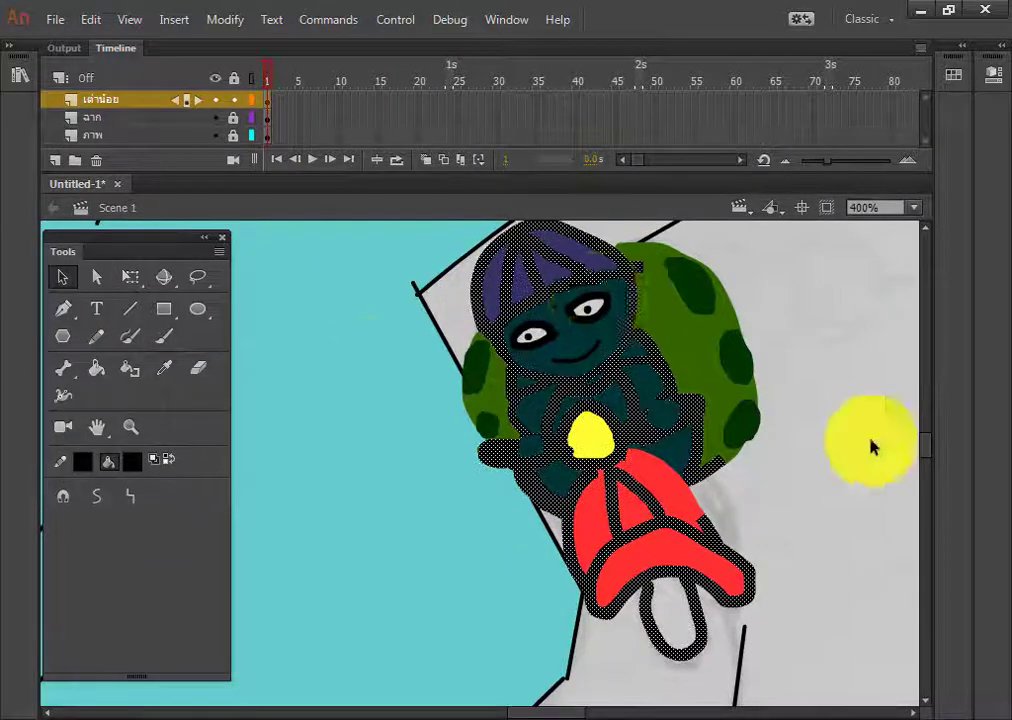
{"action": "left_click", "coordinate": [871, 447]}
{"action": "left_click", "coordinate": [96, 368]}
{"action": "left_click", "coordinate": [676, 618]}
{"action": "left_click", "coordinate": [163, 336]}
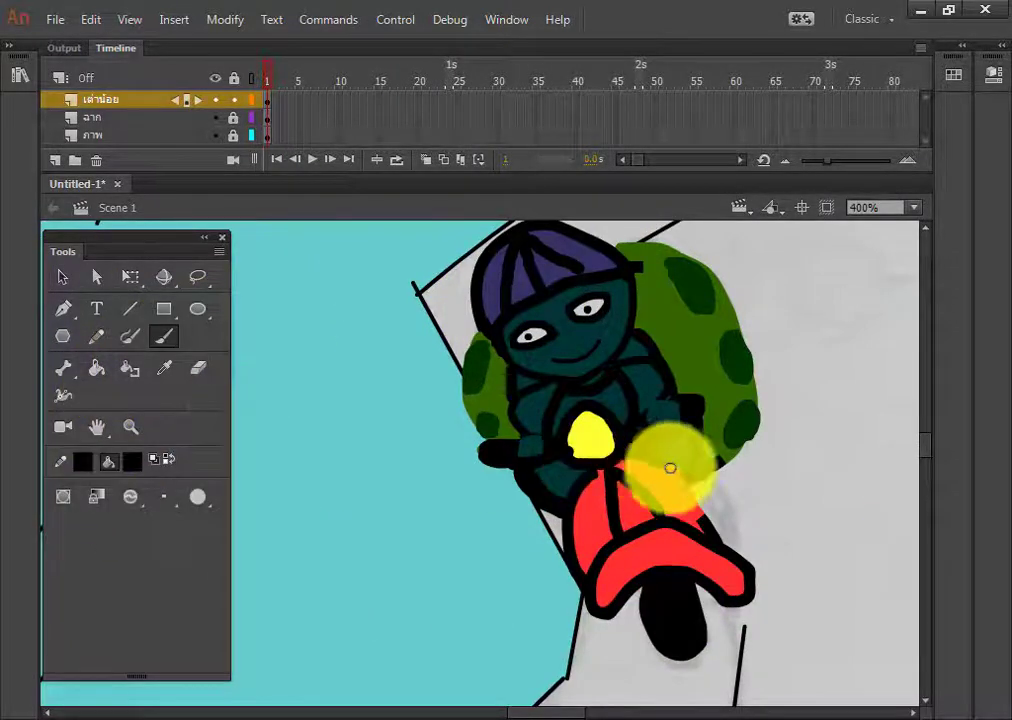
- Try deleting the black outline of the rider and scooter, and undo the deletion
{"action": "left_click", "coordinate": [62, 277]}
{"action": "left_click", "coordinate": [603, 553]}
{"action": "key", "text": "Delete"}
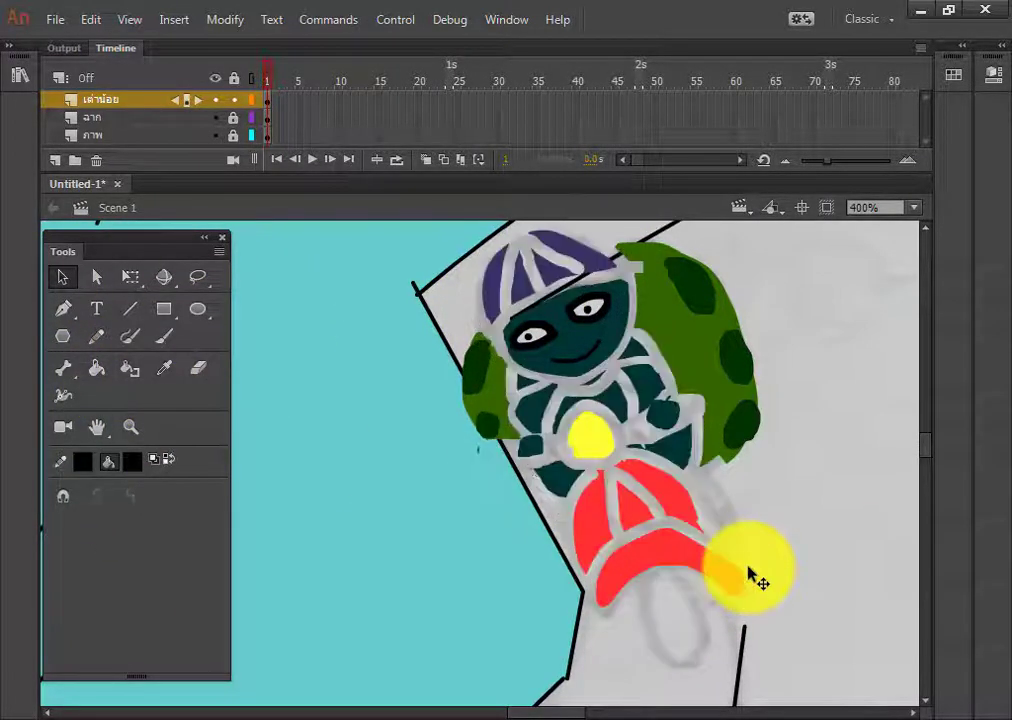
{"action": "key", "text": "ctrl+z"}
- Try recoloring the scooter's black outline orange with the Paint Bucket, and undo the fills
{"action": "left_click", "coordinate": [132, 461]}
{"action": "left_click", "coordinate": [603, 592]}
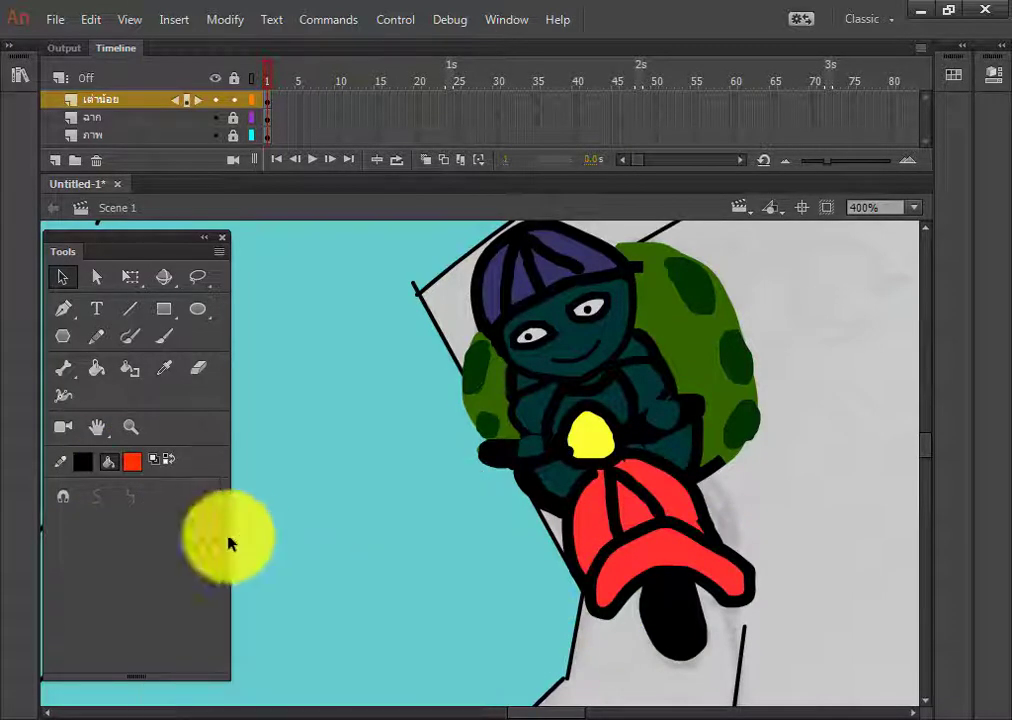
{"action": "left_click", "coordinate": [96, 368]}
{"action": "left_click", "coordinate": [132, 461]}
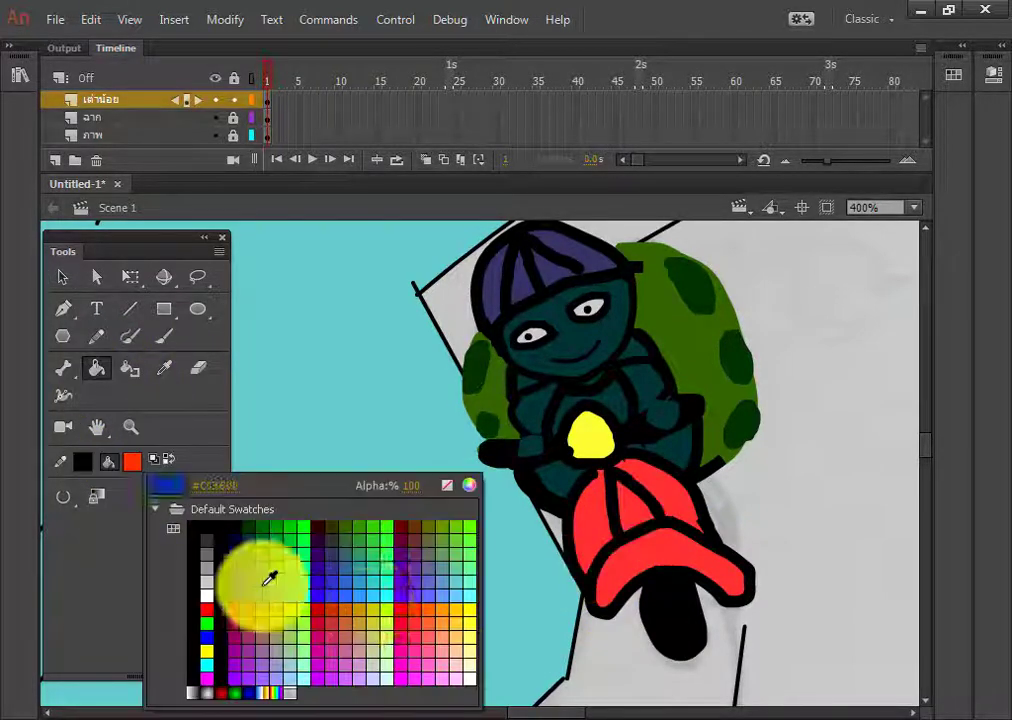
{"action": "left_click", "coordinate": [435, 603]}
{"action": "left_click", "coordinate": [621, 497]}
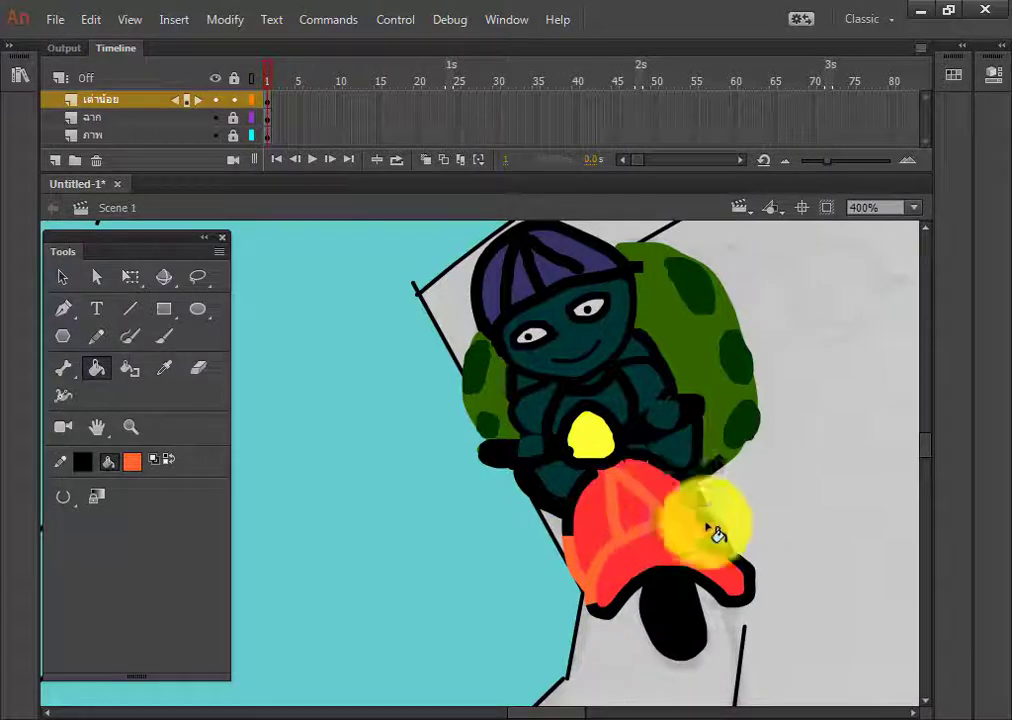
{"action": "left_click", "coordinate": [705, 587]}
{"action": "key", "text": "ctrl+z"}
{"action": "key", "text": "ctrl+z"}
{"action": "key", "text": "ctrl+a"}
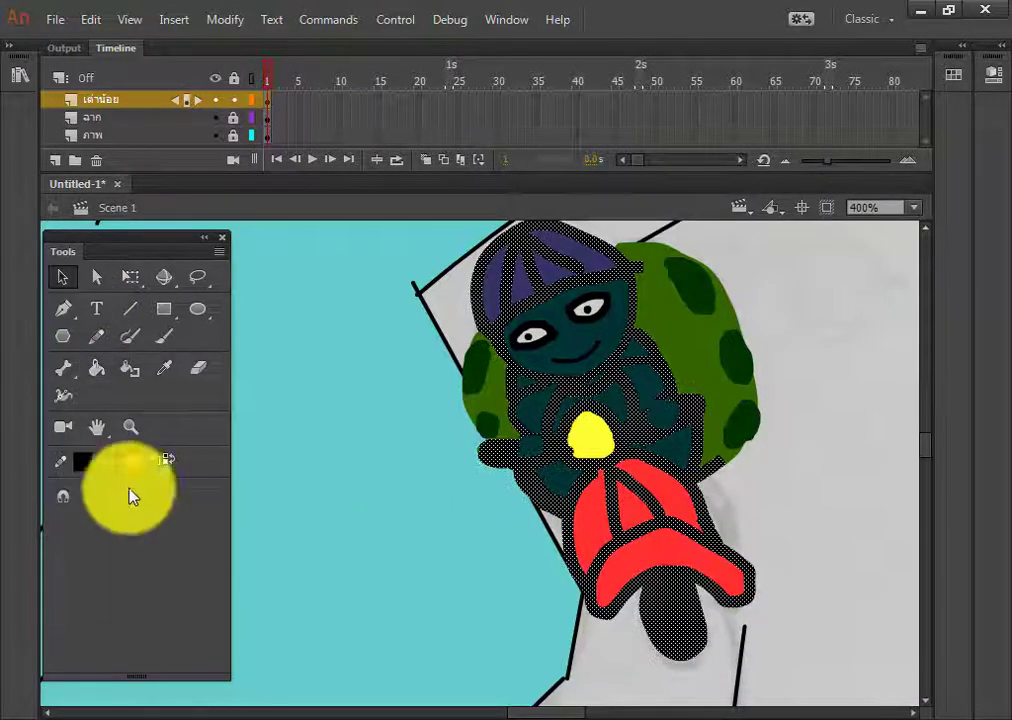
{"action": "left_click", "coordinate": [500, 20]}
{"action": "left_click", "coordinate": [494, 20]}
{"action": "left_click", "coordinate": [494, 20]}
{"action": "left_click", "coordinate": [545, 145]}
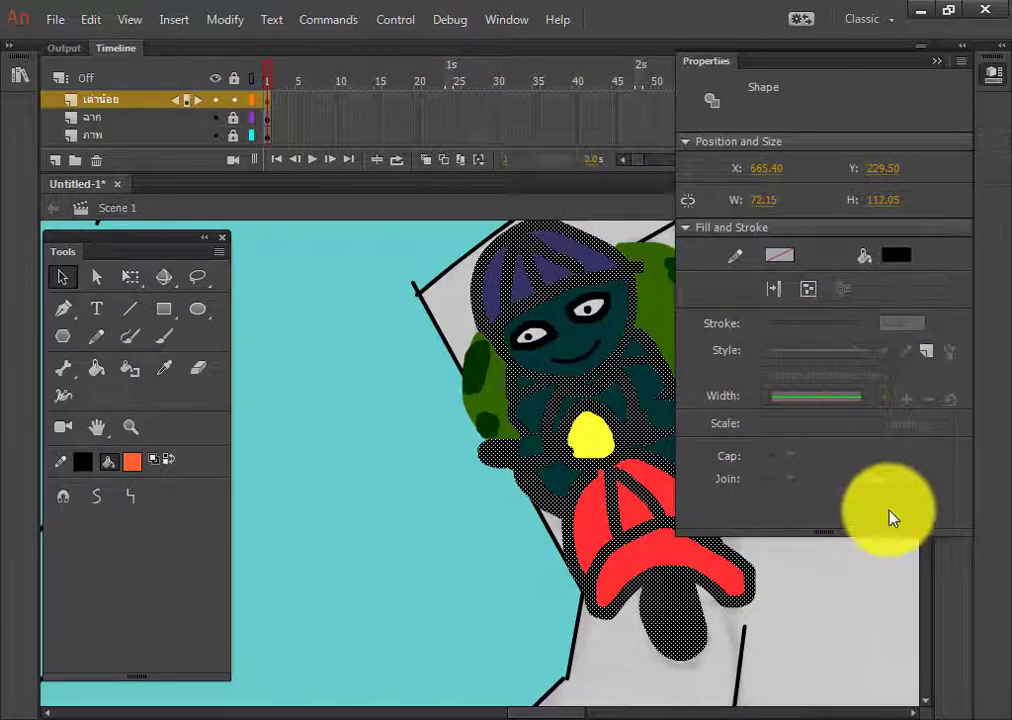
{"action": "left_click", "coordinate": [813, 535]}
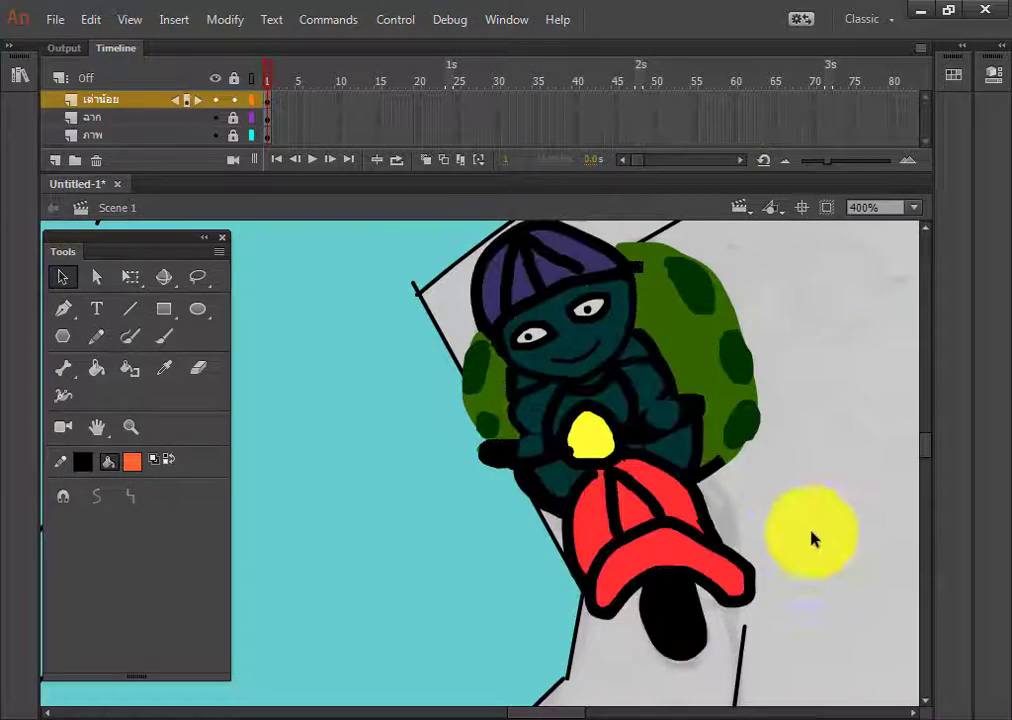
- Brush green over the black outline along the shell's lower edges and red over the outer outline of the scooter's body
{"action": "left_click", "coordinate": [198, 368]}
{"action": "left_click", "coordinate": [718, 466]}
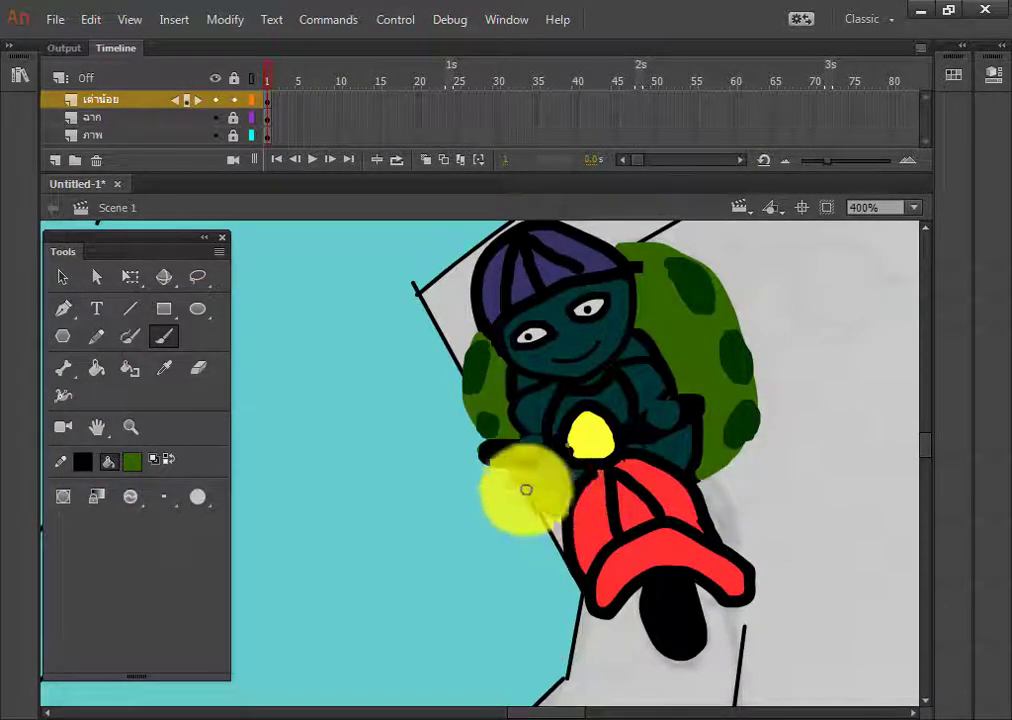
{"action": "left_click", "coordinate": [132, 461]}
{"action": "left_click", "coordinate": [425, 625]}
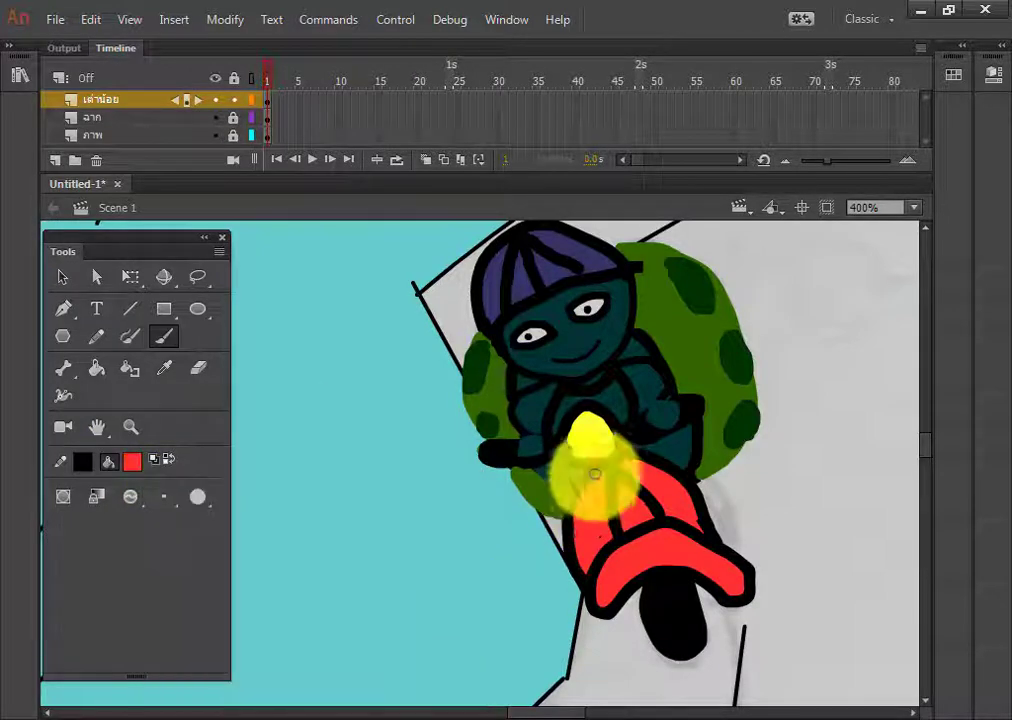
{"action": "mouse_move", "coordinate": [585, 573]}
{"action": "left_mouse_down"}
{"action": "mouse_move", "coordinate": [572, 499]}
{"action": "mouse_move", "coordinate": [576, 576]}
{"action": "mouse_move", "coordinate": [628, 513]}
{"action": "mouse_move", "coordinate": [580, 583]}
{"action": "left_mouse_up"}
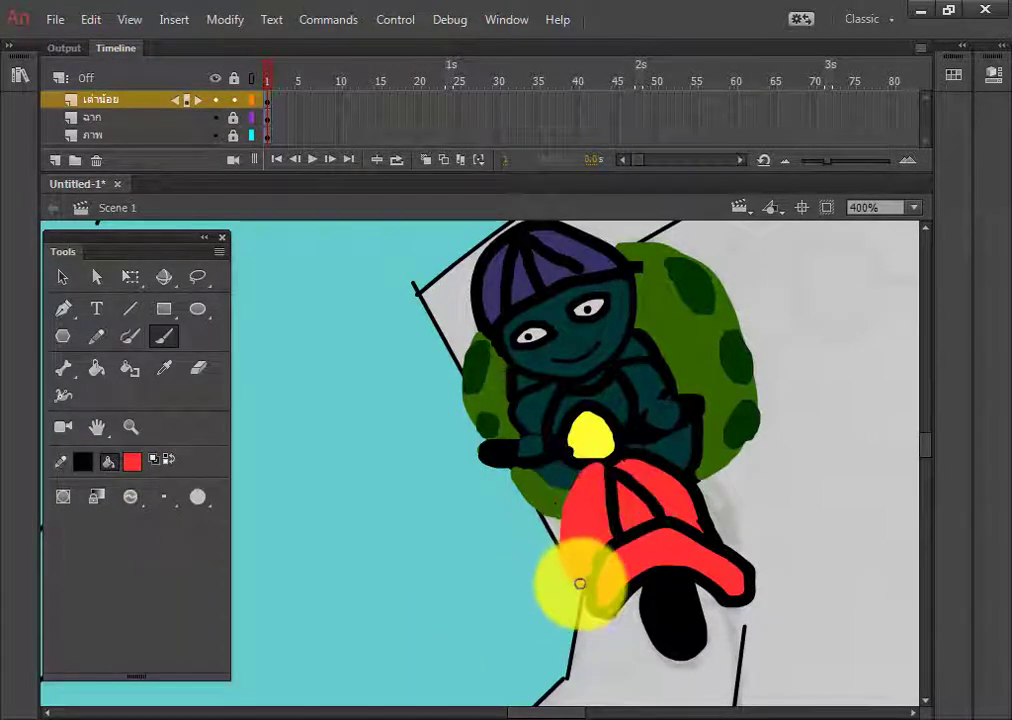
{"action": "mouse_move", "coordinate": [627, 456]}
{"action": "left_mouse_down"}
{"action": "mouse_move", "coordinate": [679, 474]}
{"action": "mouse_move", "coordinate": [709, 532]}
{"action": "left_mouse_up"}
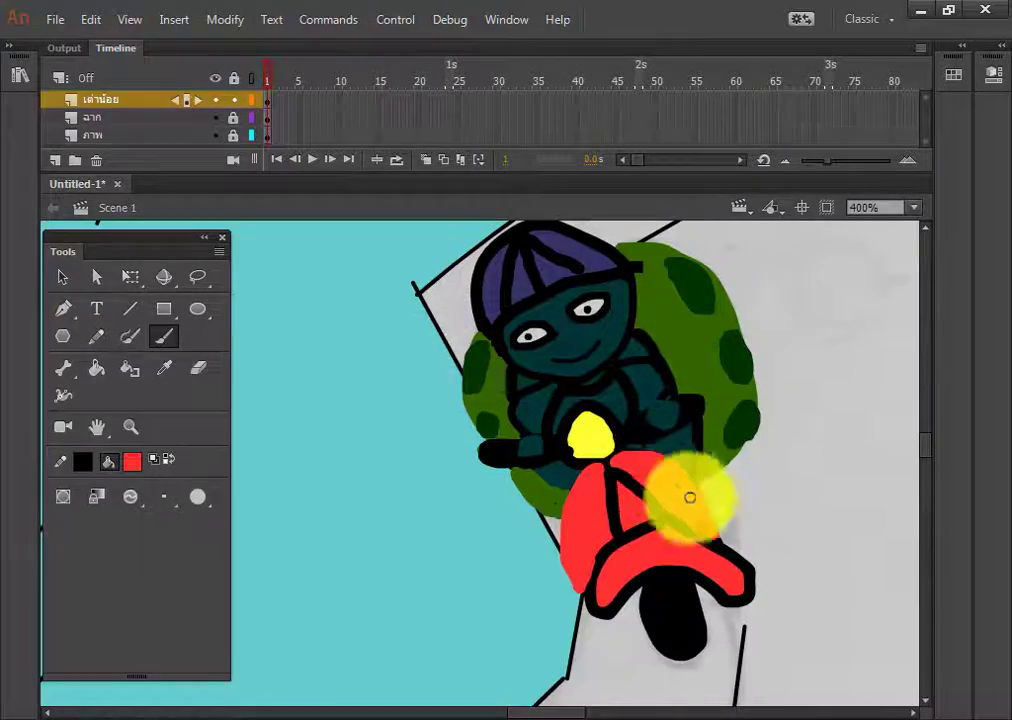
- Try brushing orange over the black outlines of the scooter's fender and center panel, and set the fill color back to red
{"action": "left_click", "coordinate": [132, 461]}
{"action": "left_click", "coordinate": [430, 601]}
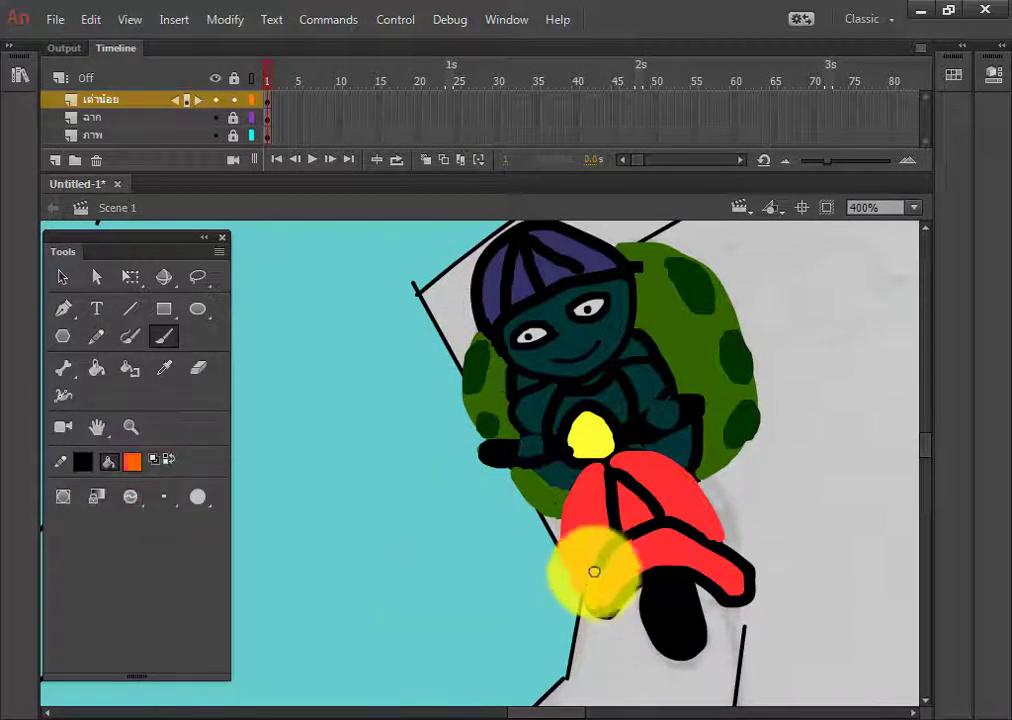
{"action": "mouse_move", "coordinate": [685, 527]}
{"action": "left_mouse_down"}
{"action": "mouse_move", "coordinate": [723, 545]}
{"action": "mouse_move", "coordinate": [750, 591]}
{"action": "mouse_move", "coordinate": [701, 580]}
{"action": "mouse_move", "coordinate": [592, 600]}
{"action": "mouse_move", "coordinate": [607, 615]}
{"action": "mouse_move", "coordinate": [656, 565]}
{"action": "mouse_move", "coordinate": [746, 572]}
{"action": "mouse_move", "coordinate": [691, 538]}
{"action": "mouse_move", "coordinate": [748, 562]}
{"action": "mouse_move", "coordinate": [725, 603]}
{"action": "left_mouse_up"}
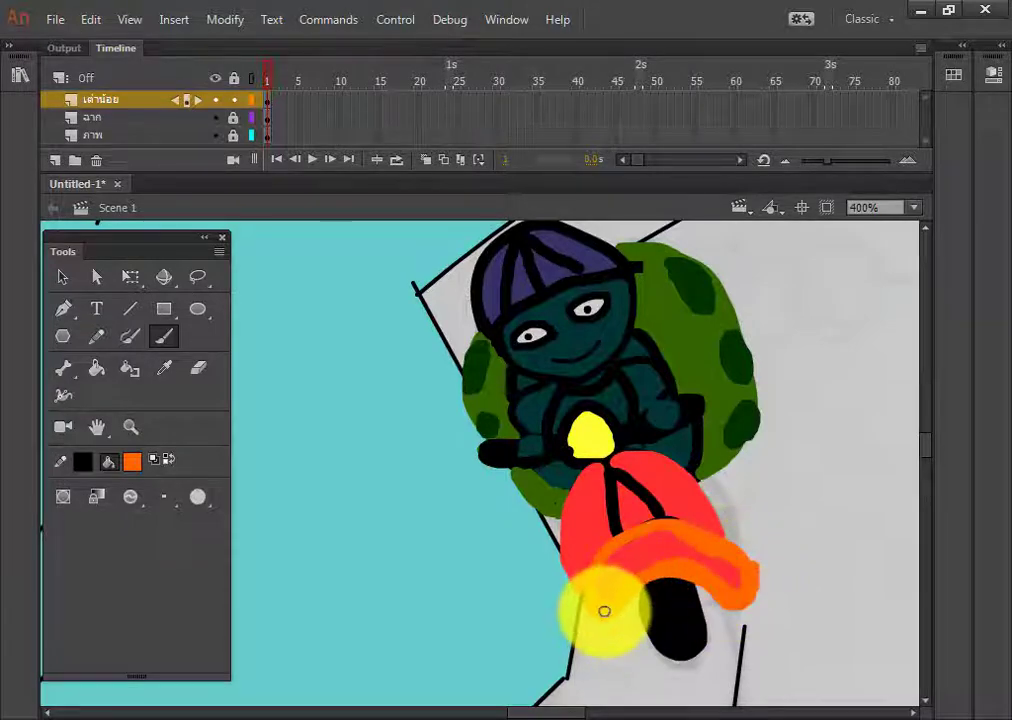
{"action": "left_click_drag", "start_coordinate": [604, 611], "coordinate": [681, 532]}
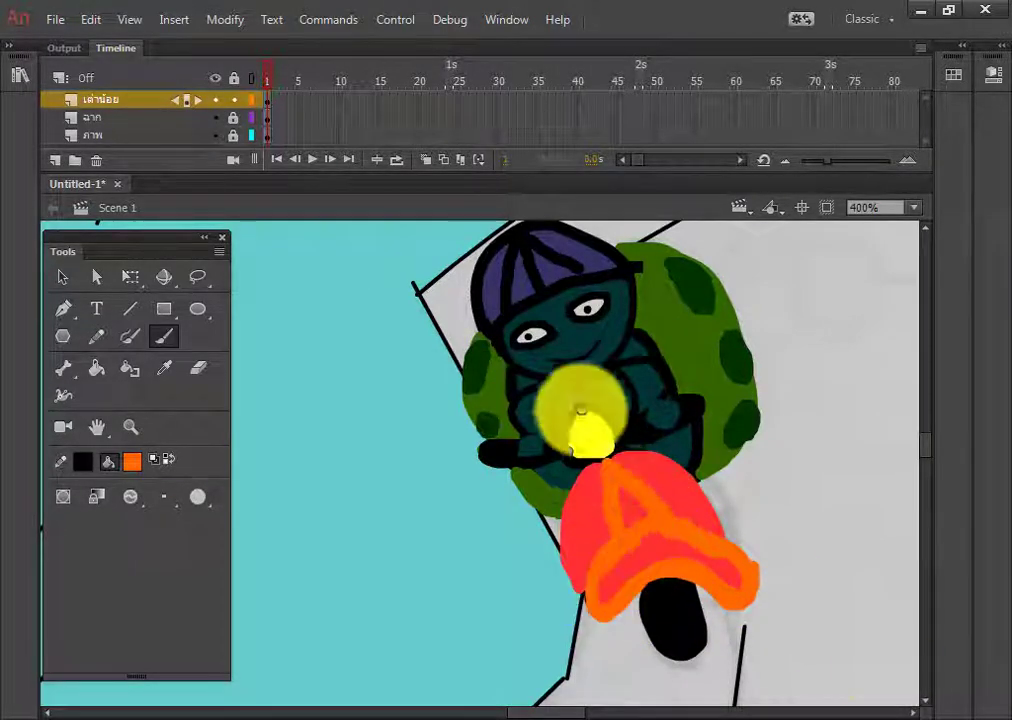
{"action": "left_click", "coordinate": [132, 461]}
{"action": "left_click", "coordinate": [209, 578]}
{"action": "left_click", "coordinate": [97, 368]}
{"action": "left_click", "coordinate": [713, 562]}
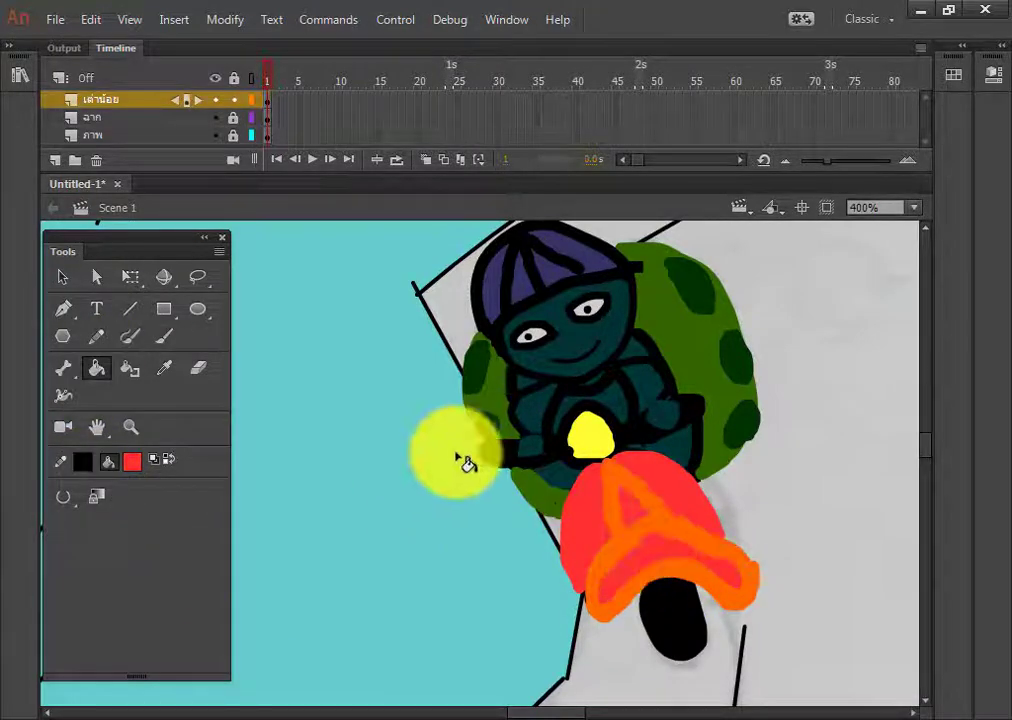
- Try outlining the scooter's center panel and fender with thin black lines, bending them to follow the curves
{"action": "left_click", "coordinate": [130, 308]}
{"action": "left_click", "coordinate": [132, 460]}
{"action": "left_click", "coordinate": [215, 520]}
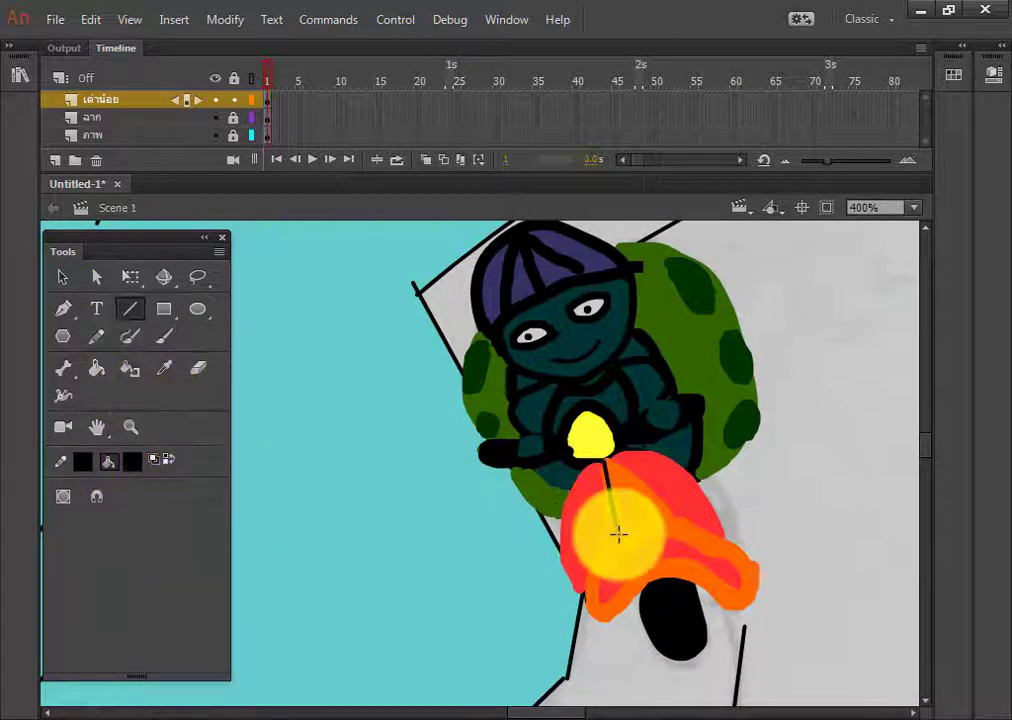
{"action": "left_click_drag", "start_coordinate": [593, 562], "coordinate": [597, 616]}
{"action": "mouse_move", "coordinate": [597, 616]}
{"action": "left_mouse_down"}
{"action": "mouse_move", "coordinate": [660, 587]}
{"action": "mouse_move", "coordinate": [660, 571]}
{"action": "left_mouse_up"}
{"action": "mouse_move", "coordinate": [660, 571]}
{"action": "left_mouse_down"}
{"action": "mouse_move", "coordinate": [749, 604]}
{"action": "mouse_move", "coordinate": [663, 520]}
{"action": "left_mouse_up"}
{"action": "left_click", "coordinate": [63, 277]}
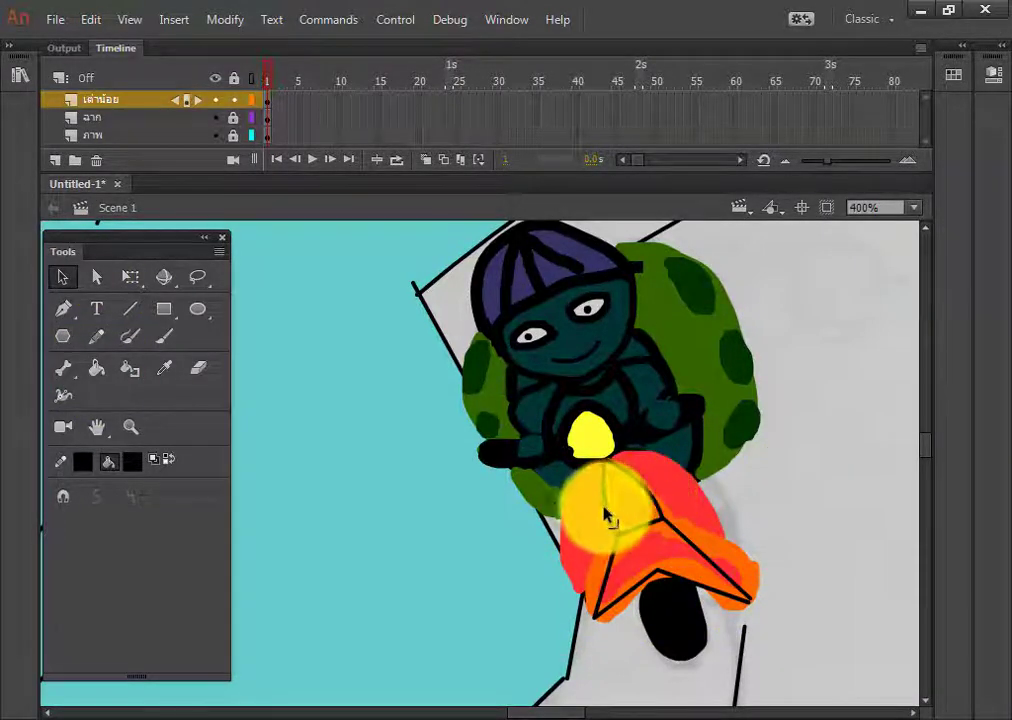
{"action": "left_click", "coordinate": [641, 526]}
{"action": "left_click_drag", "start_coordinate": [702, 556], "coordinate": [735, 560]}
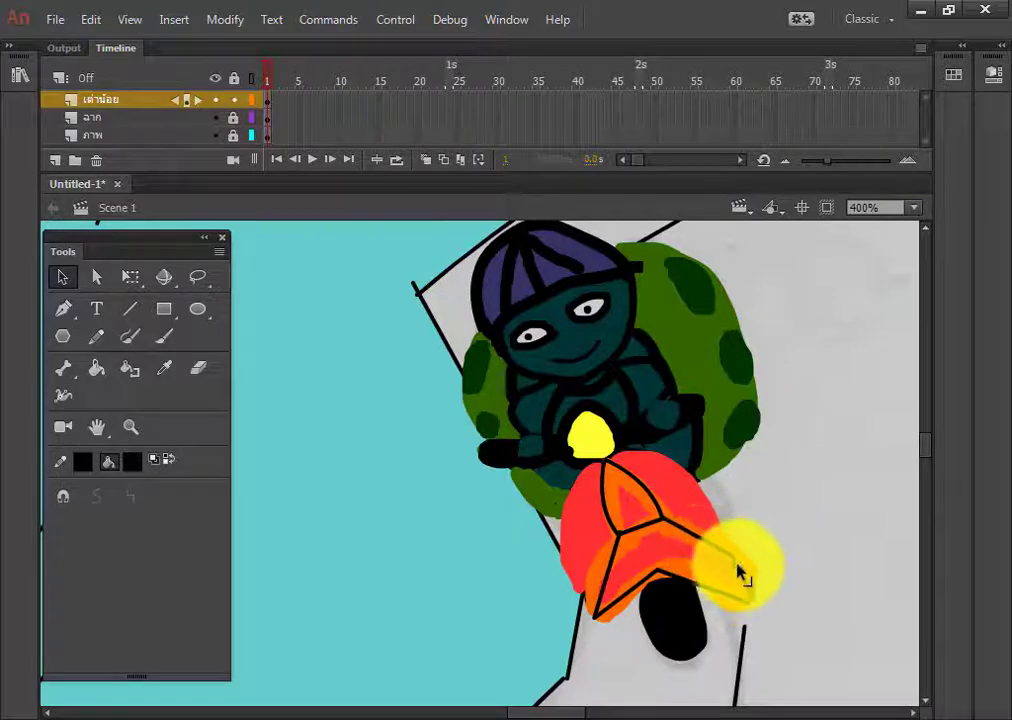
{"action": "left_click", "coordinate": [750, 602]}
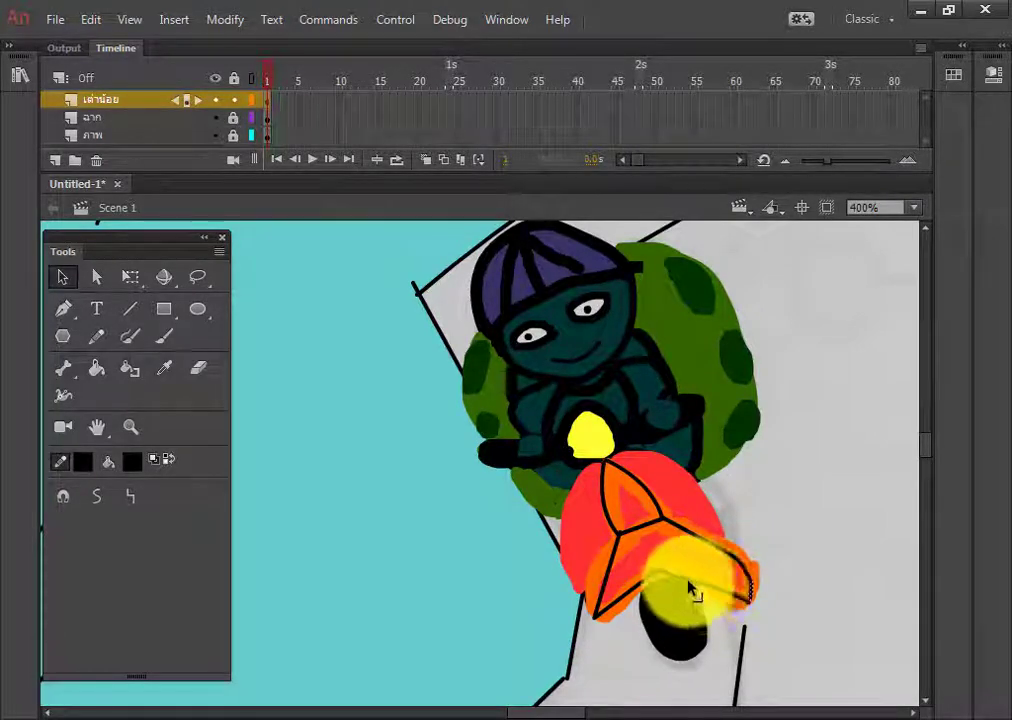
- Undo the thin black lines and the orange brush strokes on the scooter's fender and center panel
{"action": "key", "text": "ctrl+z"}
{"action": "key", "text": "ctrl+z"}
{"action": "key", "text": "ctrl+z"}
{"action": "key", "text": "ctrl+z"}
{"action": "key", "text": "ctrl+z"}
{"action": "key", "text": "ctrl+z"}
{"action": "key", "text": "ctrl+z"}
{"action": "key", "text": "ctrl+z"}
{"action": "key", "text": "ctrl+z"}
{"action": "key", "text": "ctrl+z"}
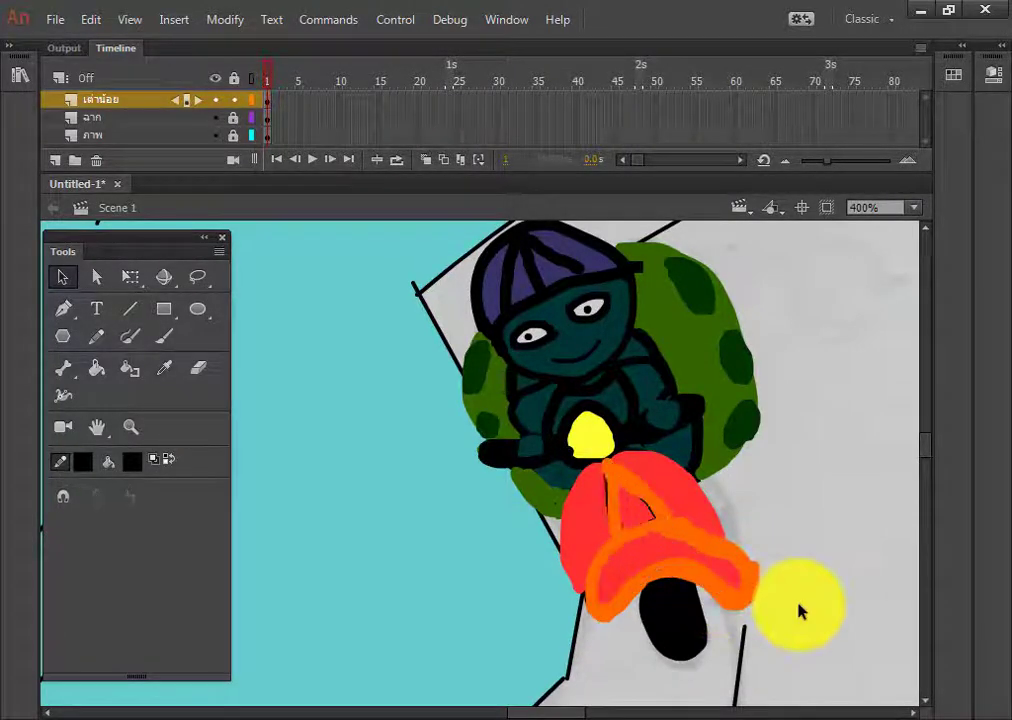
{"action": "key", "text": "ctrl+z"}
{"action": "left_click", "coordinate": [748, 577]}
{"action": "key", "text": "ctrl+z"}
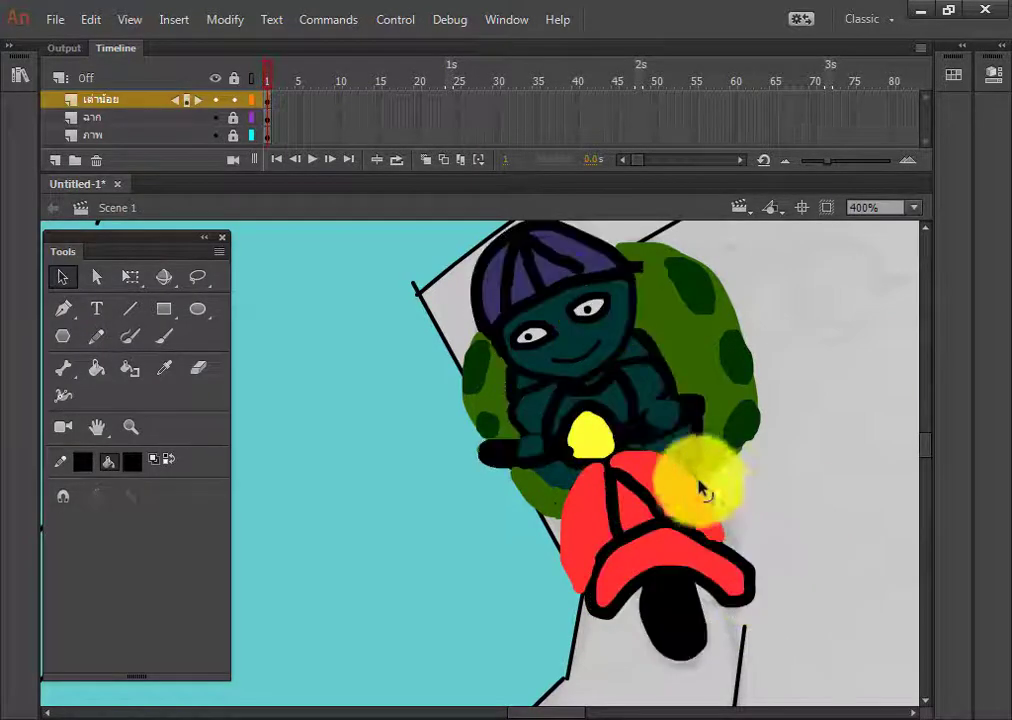
- Touch up the scooter's front body with the Brush tool in black
{"action": "left_click_drag", "start_coordinate": [925, 445], "coordinate": [924, 448]}
{"action": "key", "text": "b"}
{"action": "mouse_move", "coordinate": [583, 565]}
{"action": "left_mouse_down"}
{"action": "mouse_move", "coordinate": [575, 473]}
{"action": "mouse_move", "coordinate": [593, 445]}
{"action": "mouse_move", "coordinate": [651, 429]}
{"action": "mouse_move", "coordinate": [715, 480]}
{"action": "left_mouse_up"}
{"action": "left_click", "coordinate": [880, 207]}
{"action": "left_click", "coordinate": [874, 320]}
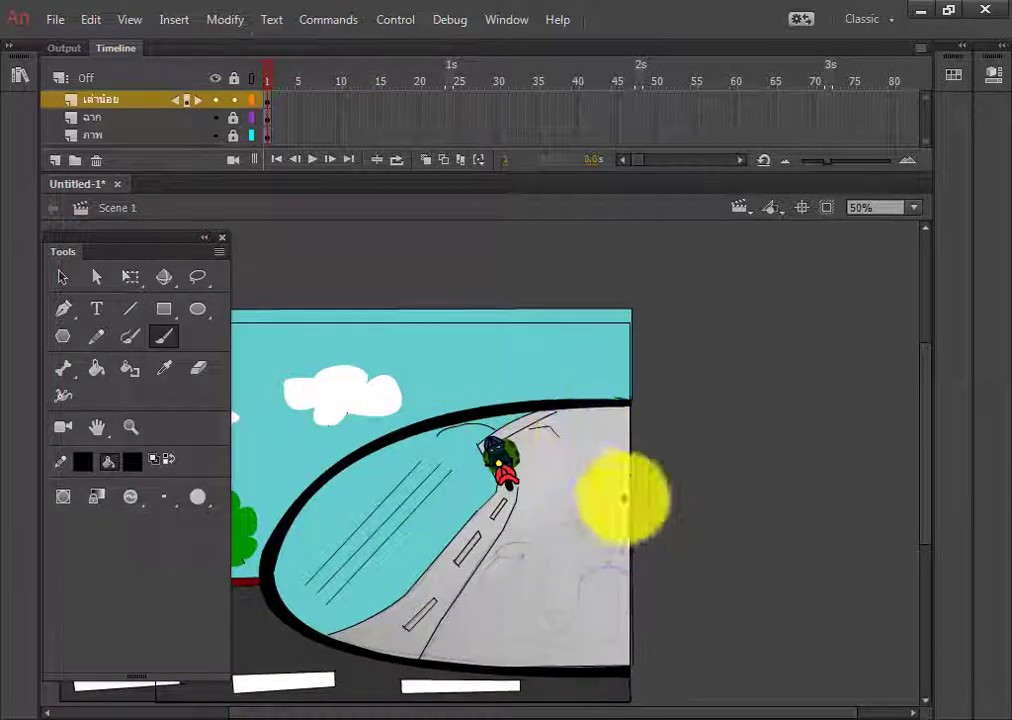
- Try applying the sky's turquoise as a fill color on the ฉาก layer, and undo the recoloring of the scenery
{"action": "left_click", "coordinate": [237, 118]}
{"action": "left_click", "coordinate": [132, 461]}
{"action": "left_click", "coordinate": [455, 392]}
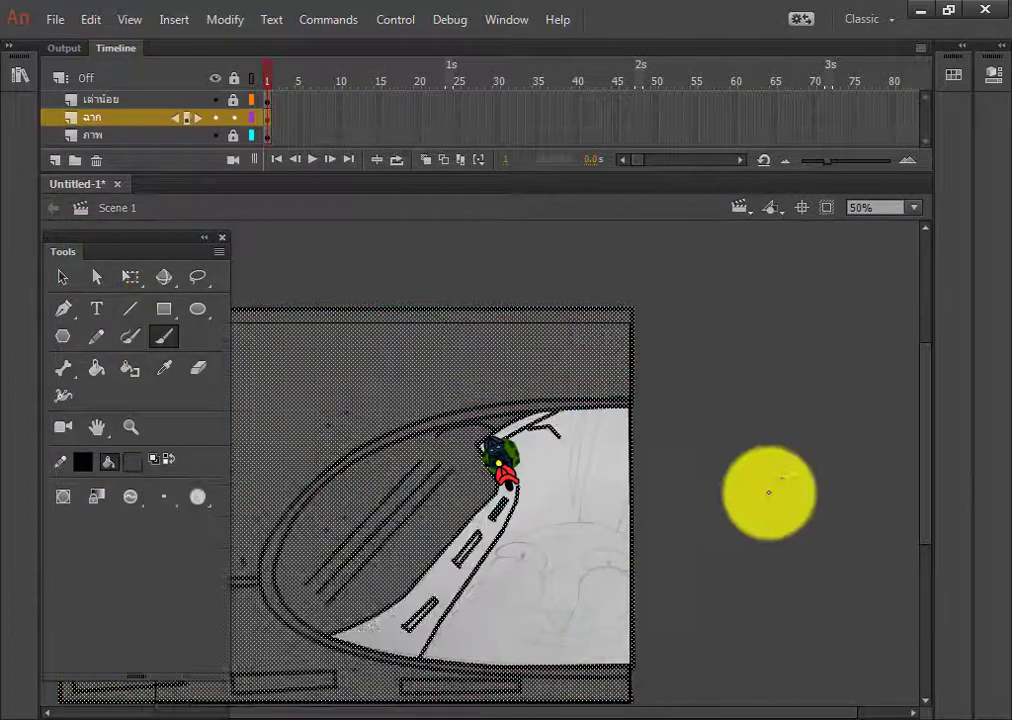
{"action": "left_click", "coordinate": [63, 279]}
{"action": "left_click", "coordinate": [715, 484]}
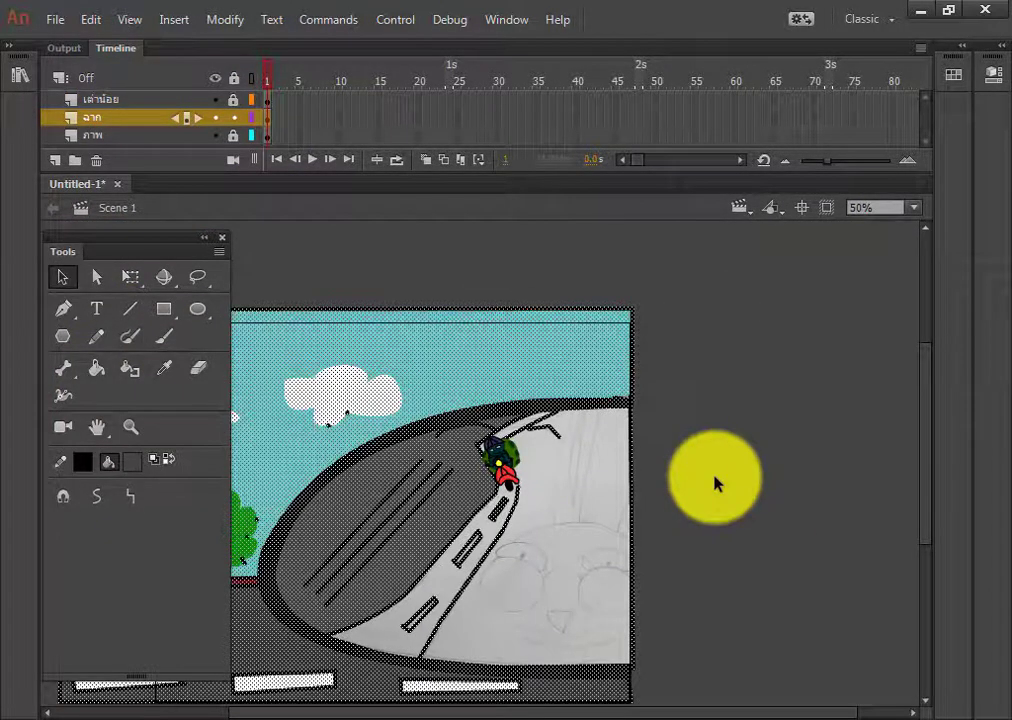
{"action": "left_click", "coordinate": [132, 461]}
{"action": "left_click", "coordinate": [527, 361]}
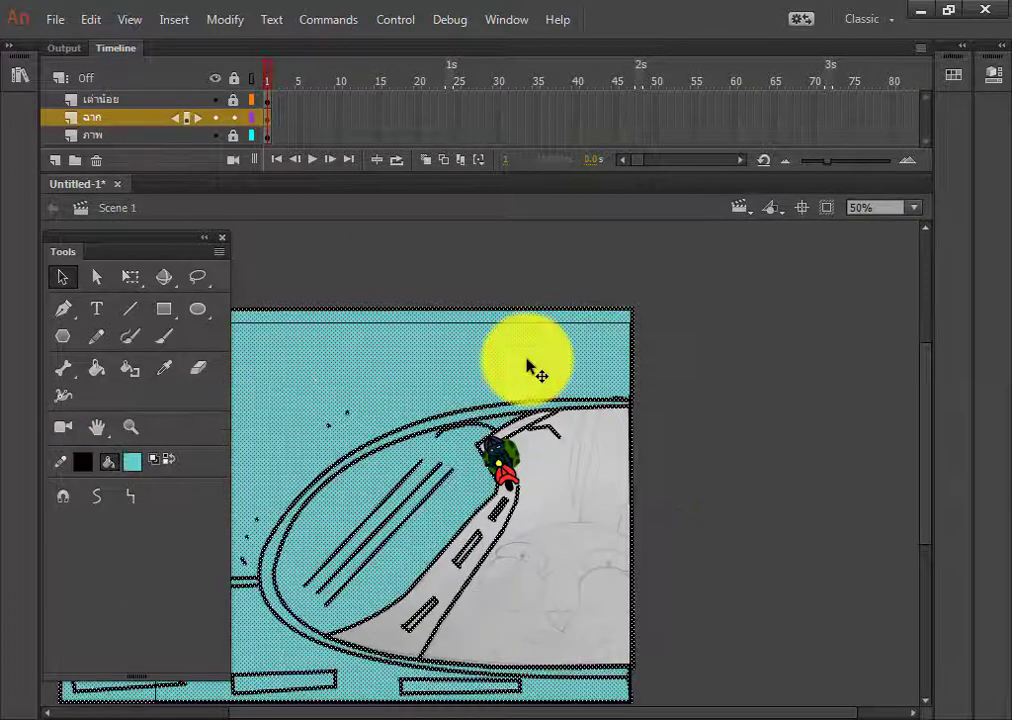
{"action": "left_click", "coordinate": [736, 460]}
{"action": "key", "text": "ctrl+z"}
{"action": "key", "text": "ctrl+z"}
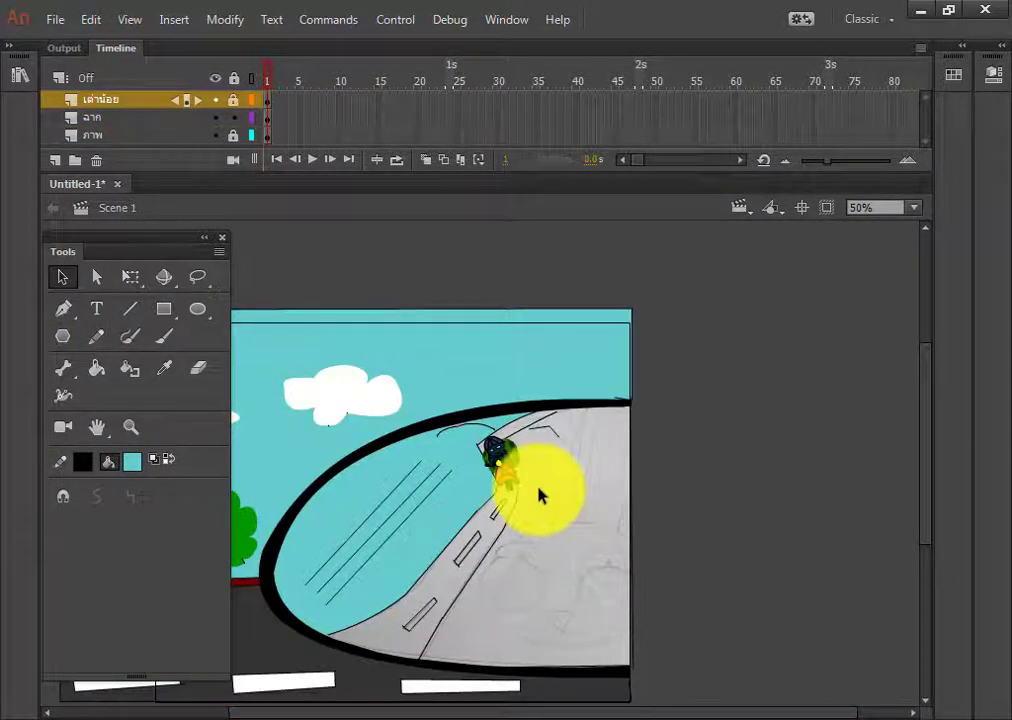
- Lock the ฉาก layer, add a new layer directly above it and name it กระต่าย
{"action": "mouse_move", "coordinate": [695, 701]}
{"action": "left_mouse_down"}
{"action": "mouse_move", "coordinate": [497, 510]}
{"action": "mouse_move", "coordinate": [321, 389]}
{"action": "left_mouse_up"}
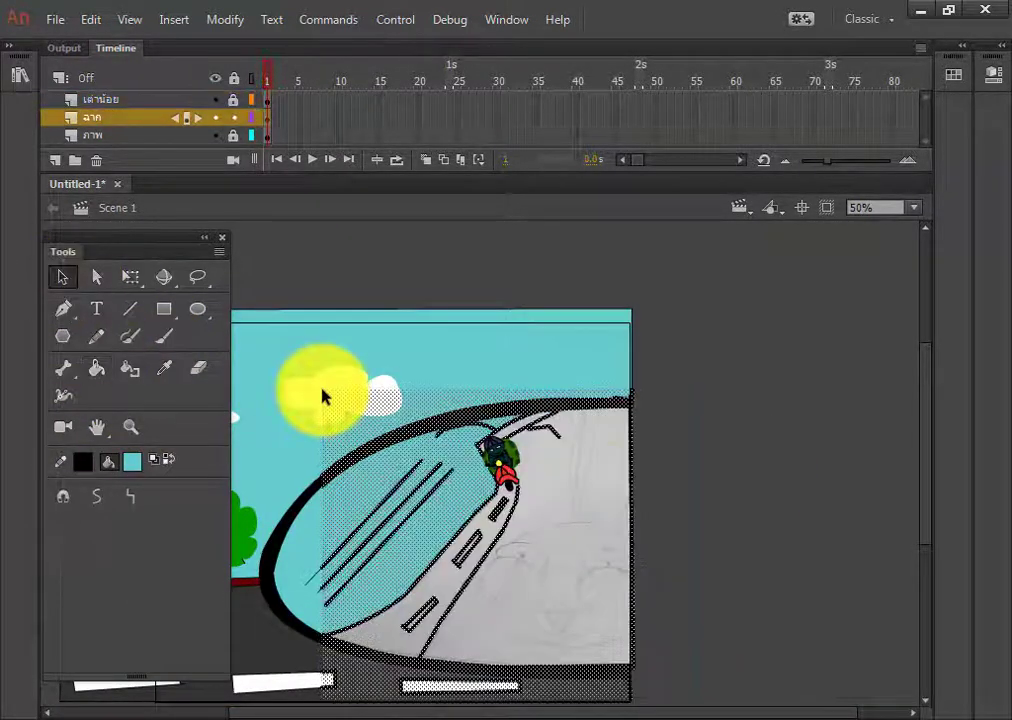
{"action": "key", "text": "k"}
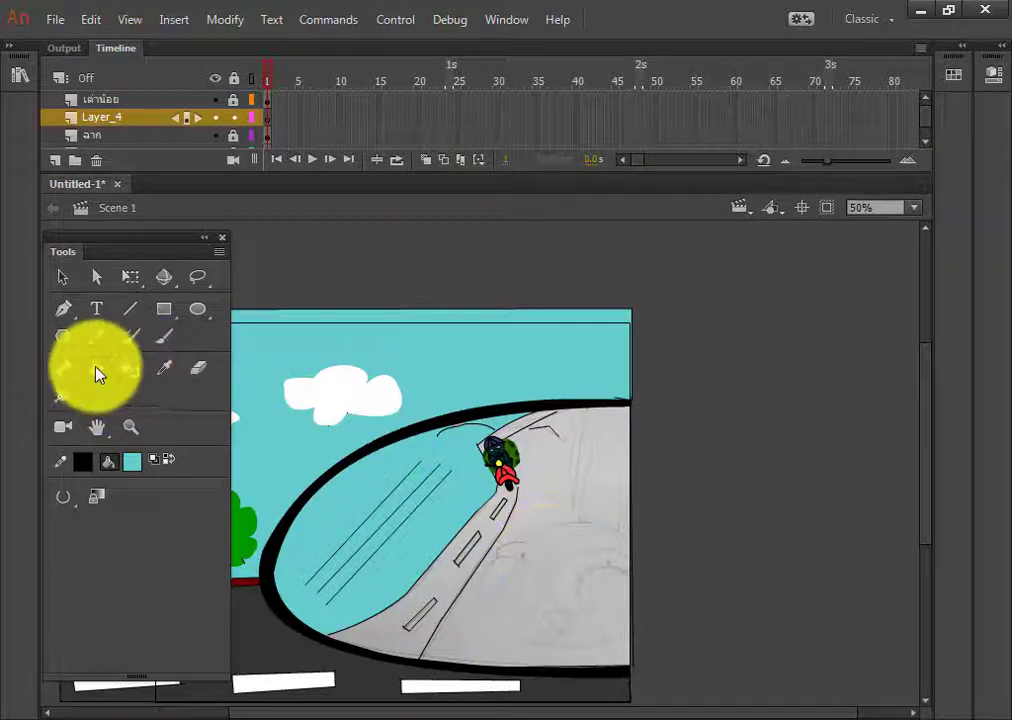
{"action": "key", "text": "BackSpace"}
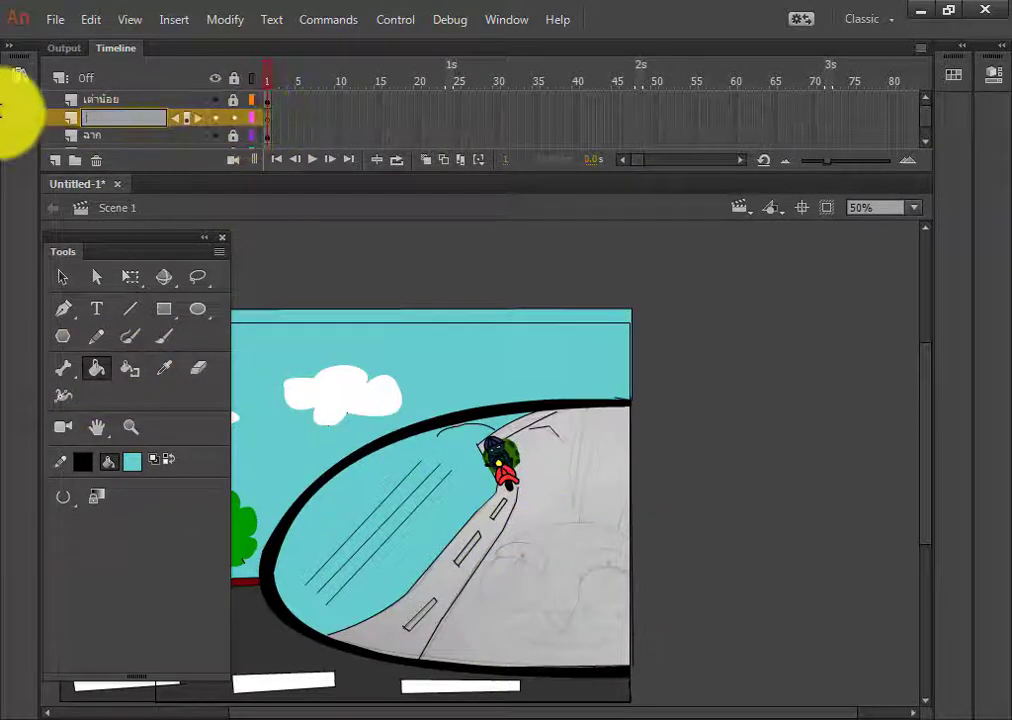
{"action": "type", "text": "กระต่าย"}
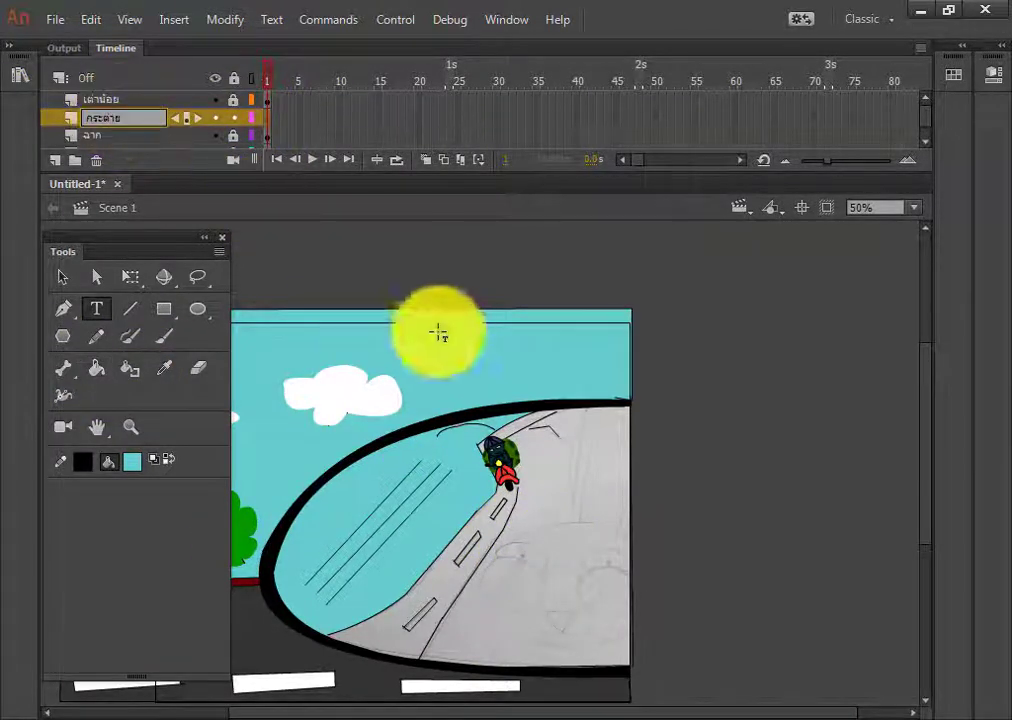
- Trace the rabbit's ears with the Line tool on the กระต่าย layer and bend the lines to follow the sketch
{"action": "left_click", "coordinate": [131, 312]}
{"action": "mouse_move", "coordinate": [555, 523]}
{"action": "left_mouse_down"}
{"action": "mouse_move", "coordinate": [547, 452]}
{"action": "mouse_move", "coordinate": [558, 455]}
{"action": "left_mouse_up"}
{"action": "left_click_drag", "start_coordinate": [558, 455], "coordinate": [569, 415]}
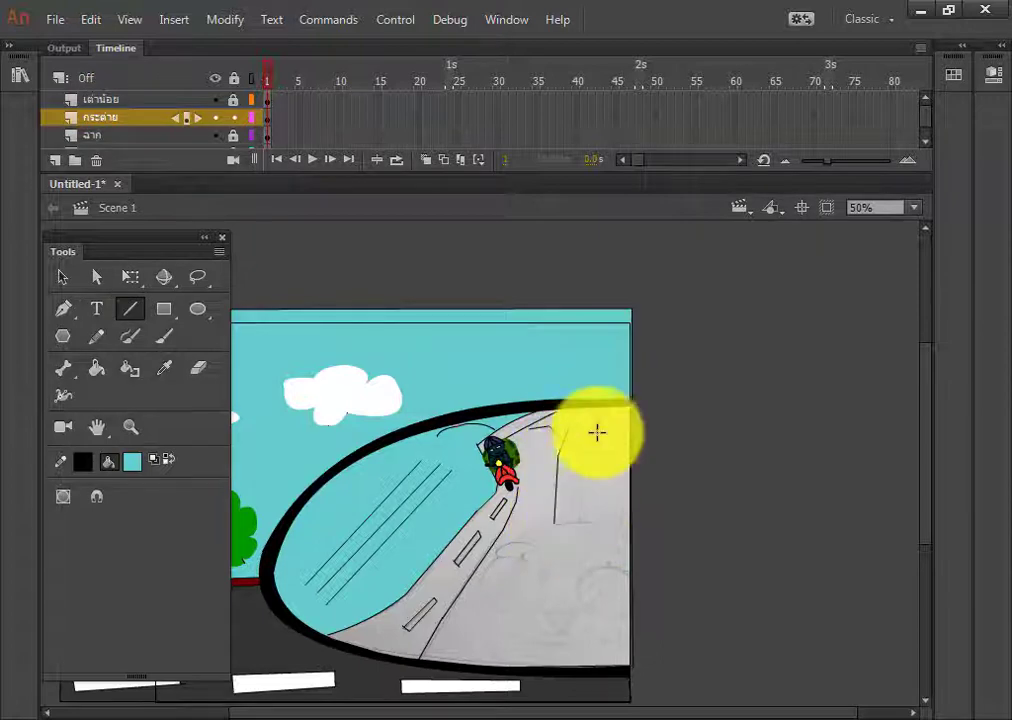
{"action": "left_click", "coordinate": [62, 277]}
- Trace the outline of the rabbit's head with lines and curve them along the sketched top and cheek
{"action": "left_click", "coordinate": [130, 309]}
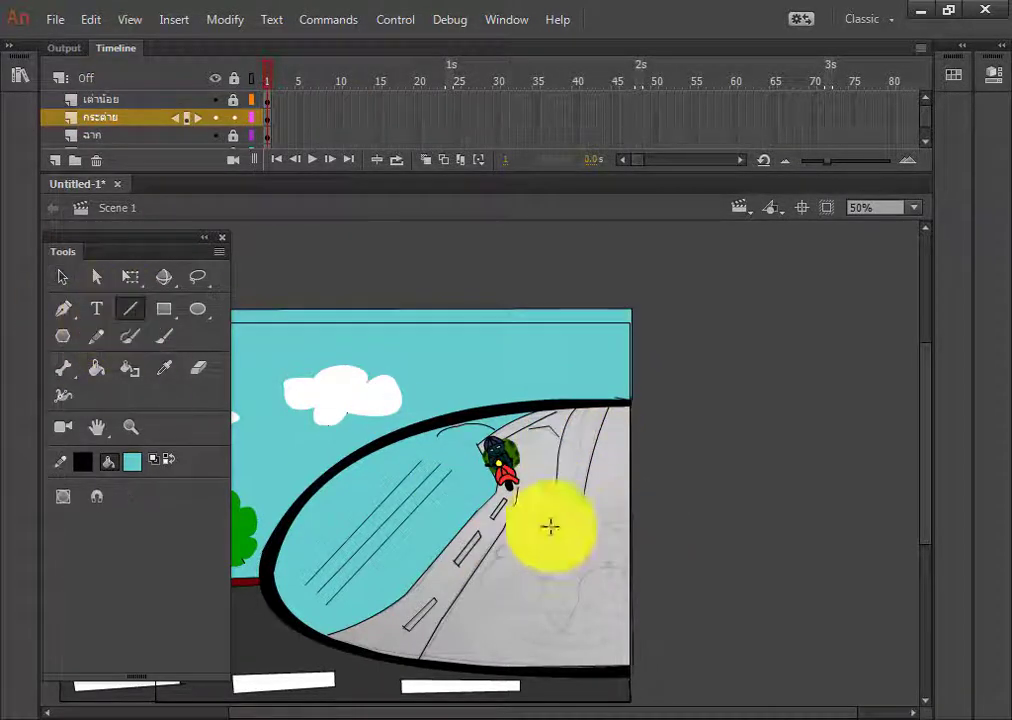
{"action": "left_click_drag", "start_coordinate": [514, 542], "coordinate": [596, 520]}
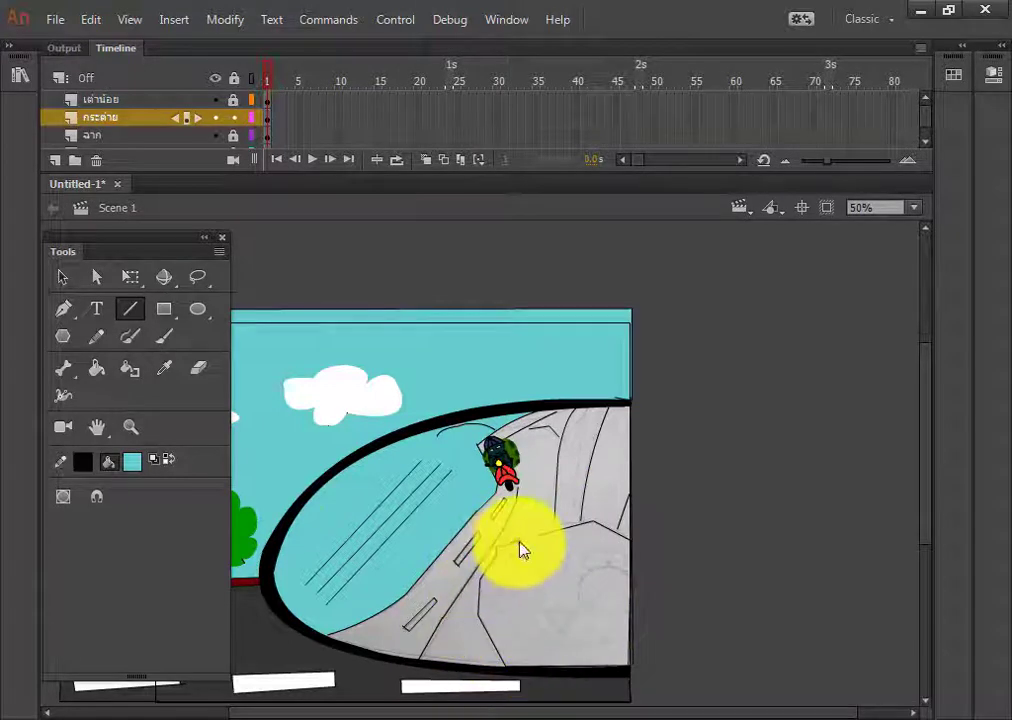
{"action": "key", "text": "v"}
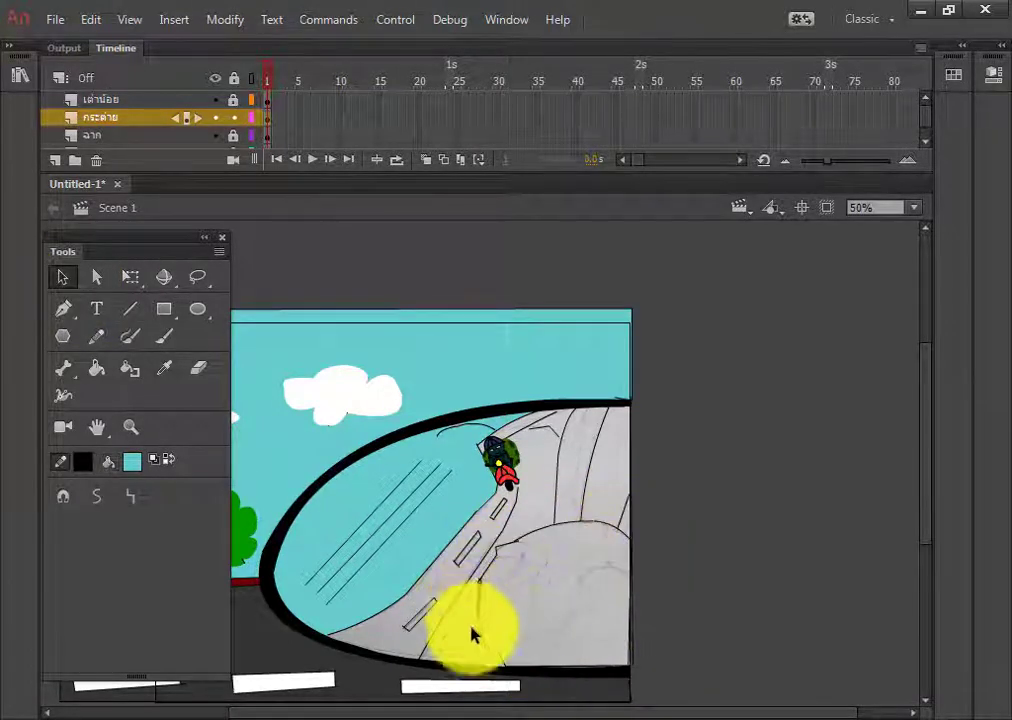
- Trace the rabbit's triangular nose and its wide mouth with lines, and delete the stray line at the mouth
{"action": "left_click", "coordinate": [130, 308]}
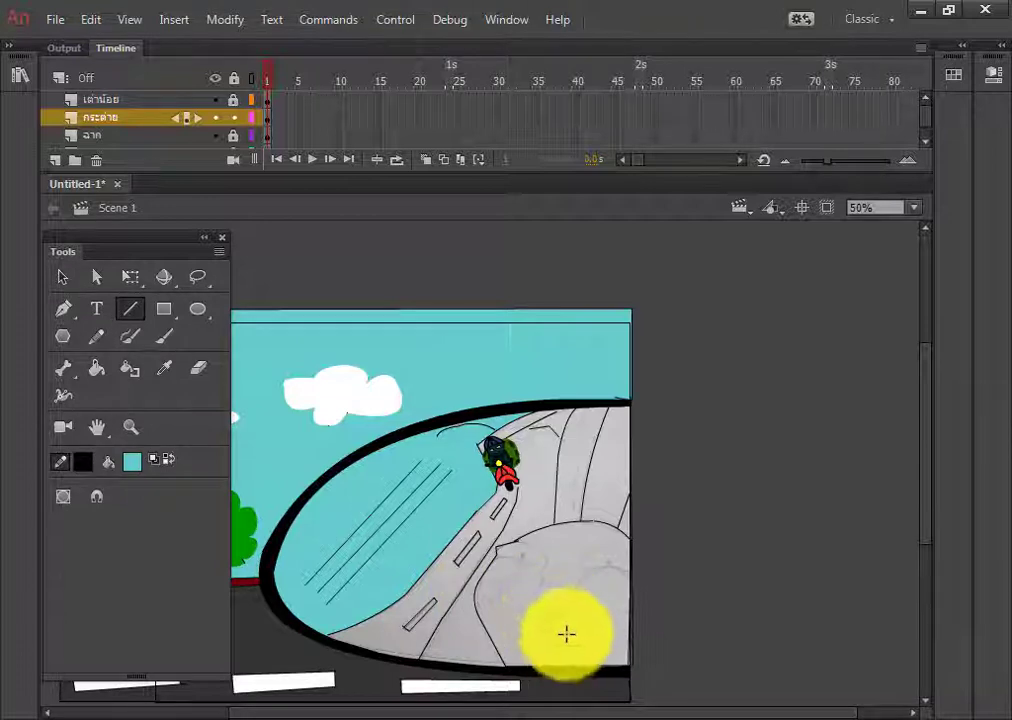
{"action": "left_click_drag", "start_coordinate": [515, 631], "coordinate": [563, 641]}
{"action": "left_click_drag", "start_coordinate": [563, 641], "coordinate": [604, 625]}
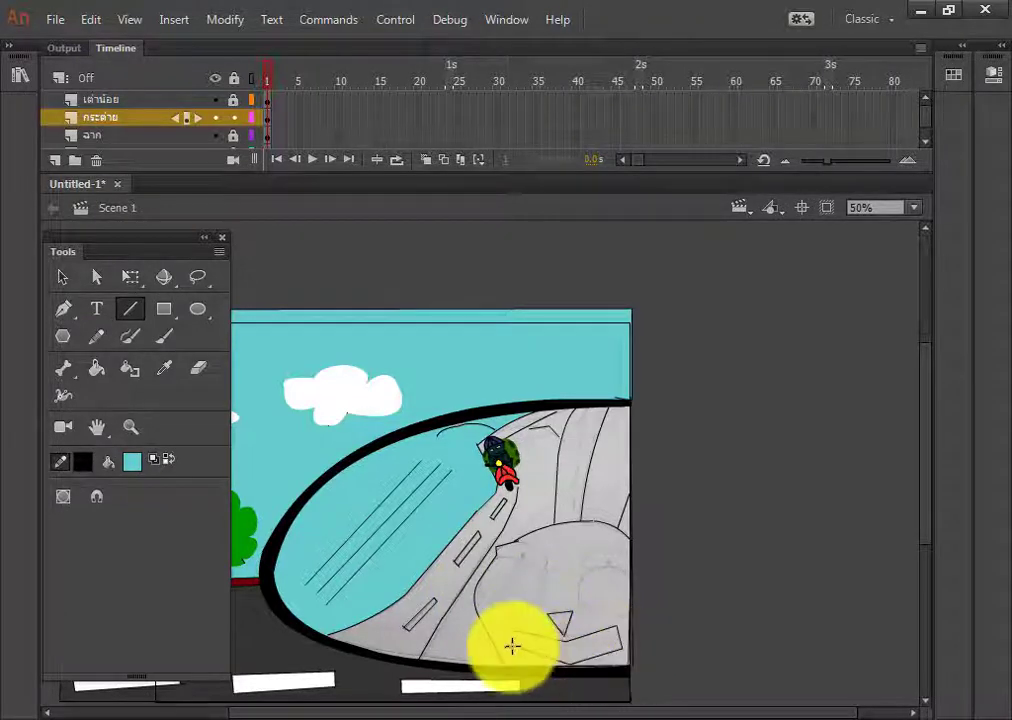
{"action": "left_click", "coordinate": [62, 276]}
{"action": "left_click", "coordinate": [507, 641]}
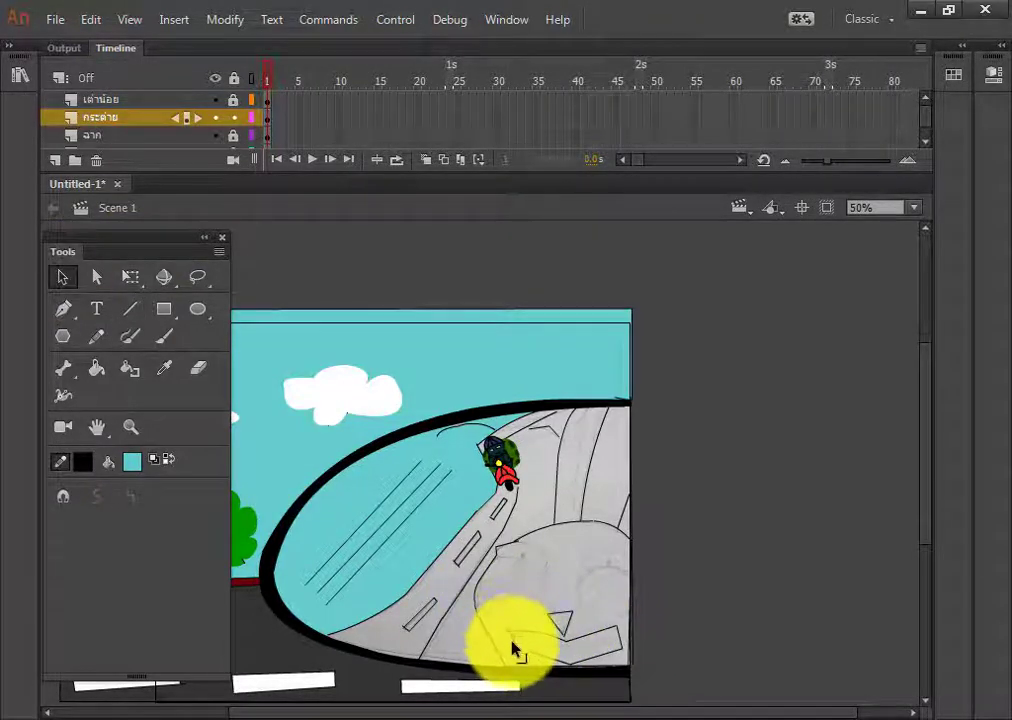
{"action": "key", "text": "Delete"}
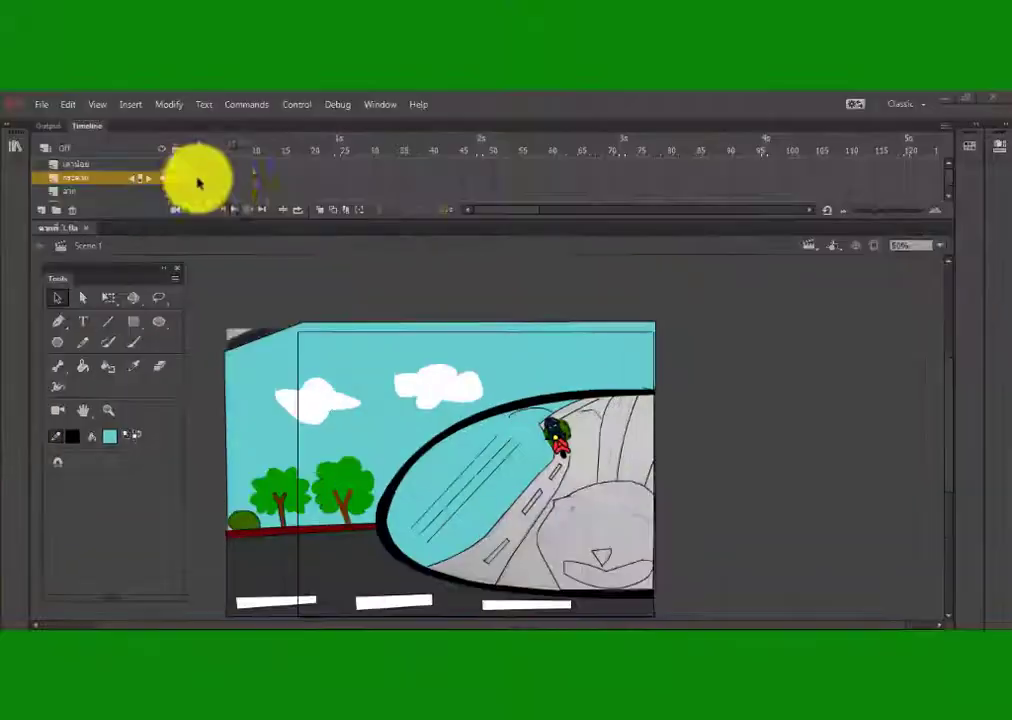
- Trace the two round glasses lenses on the rabbit's face with short lines bent into curves
{"action": "left_click", "coordinate": [108, 321]}
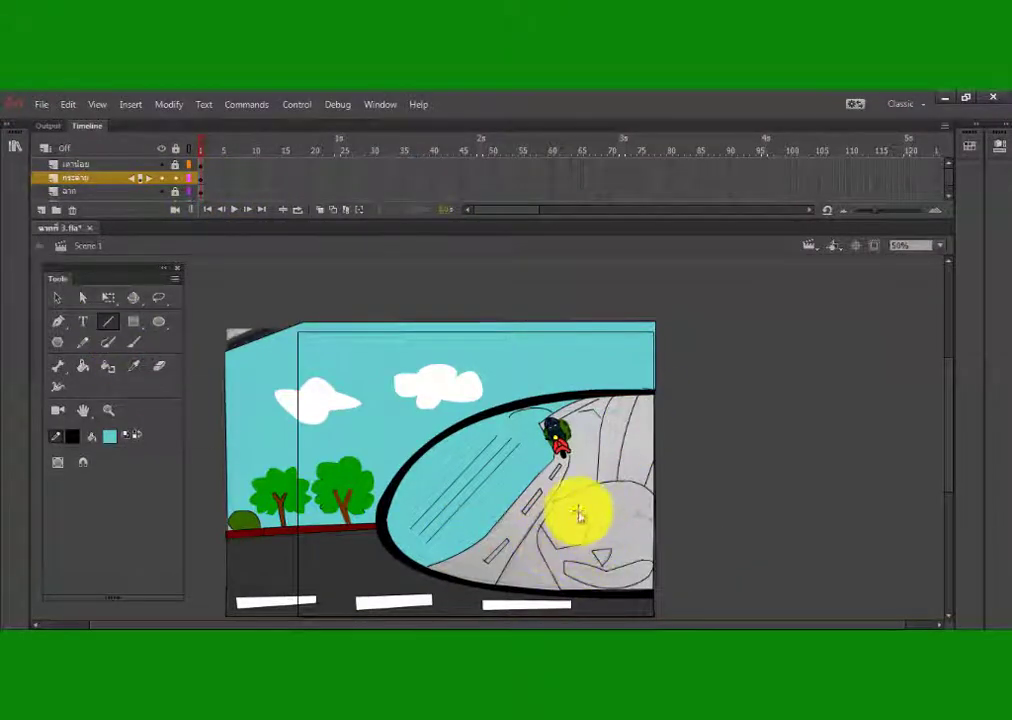
{"action": "left_click", "coordinate": [57, 297]}
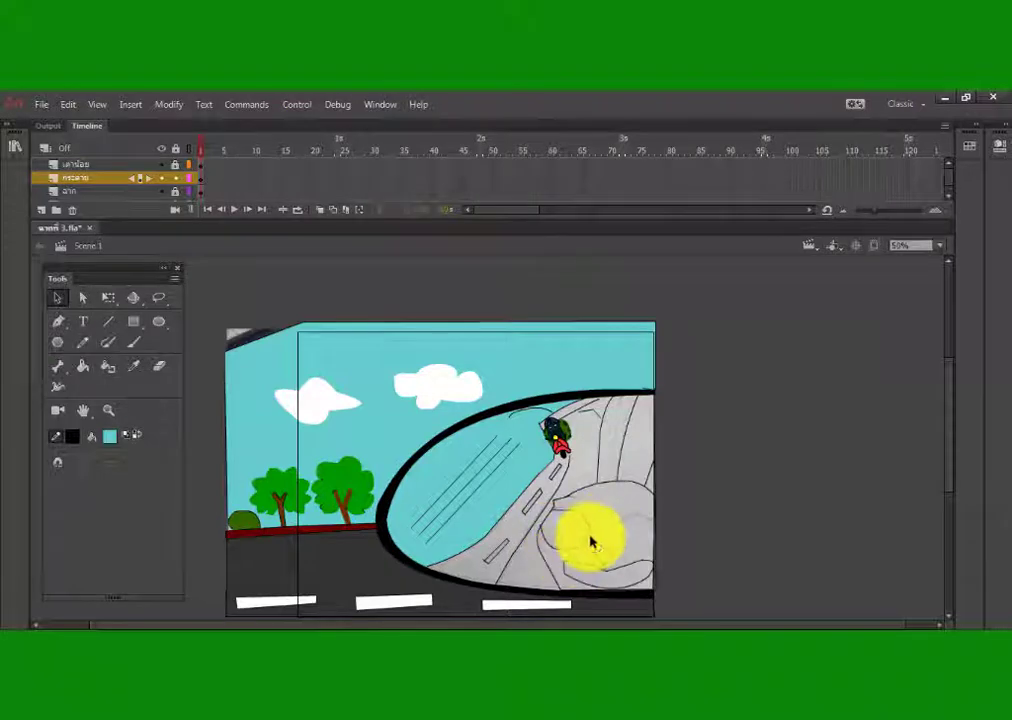
{"action": "key", "text": "n"}
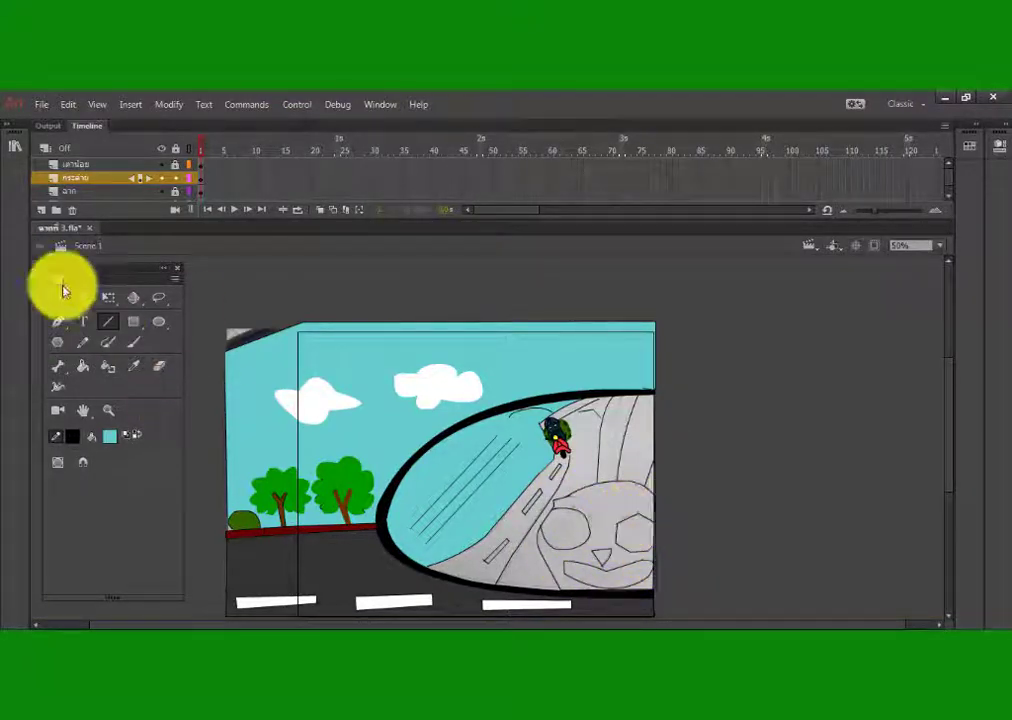
{"action": "left_click", "coordinate": [59, 295]}
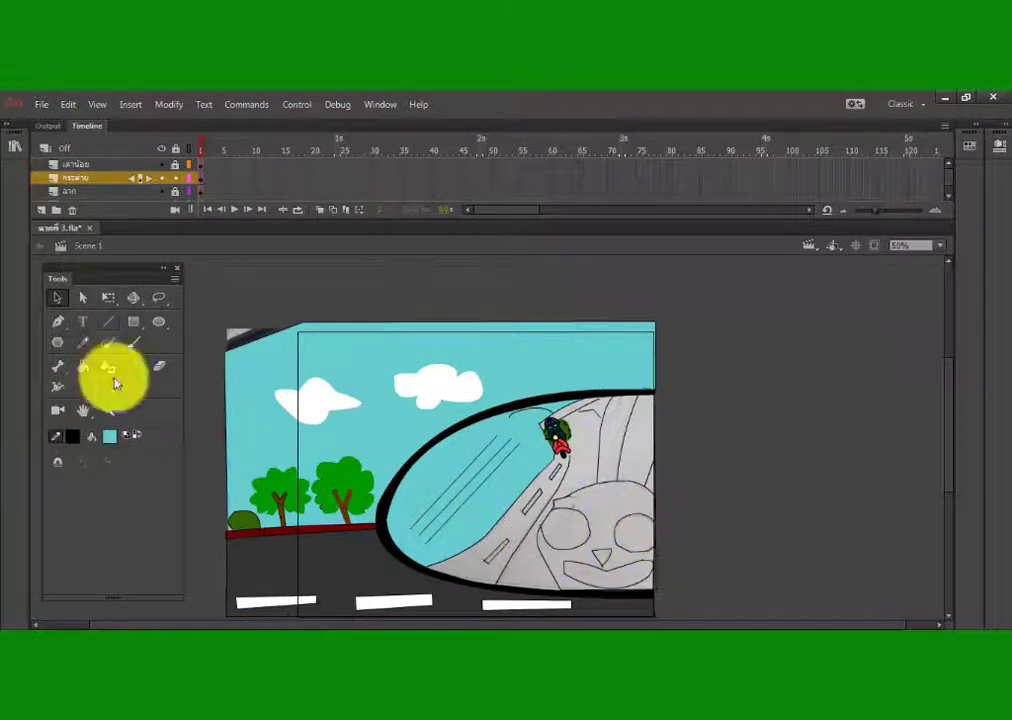
- Trace the curved shapes above both lenses and the bridge joining them with bent lines
{"action": "key", "text": "n"}
{"action": "key", "text": "v"}
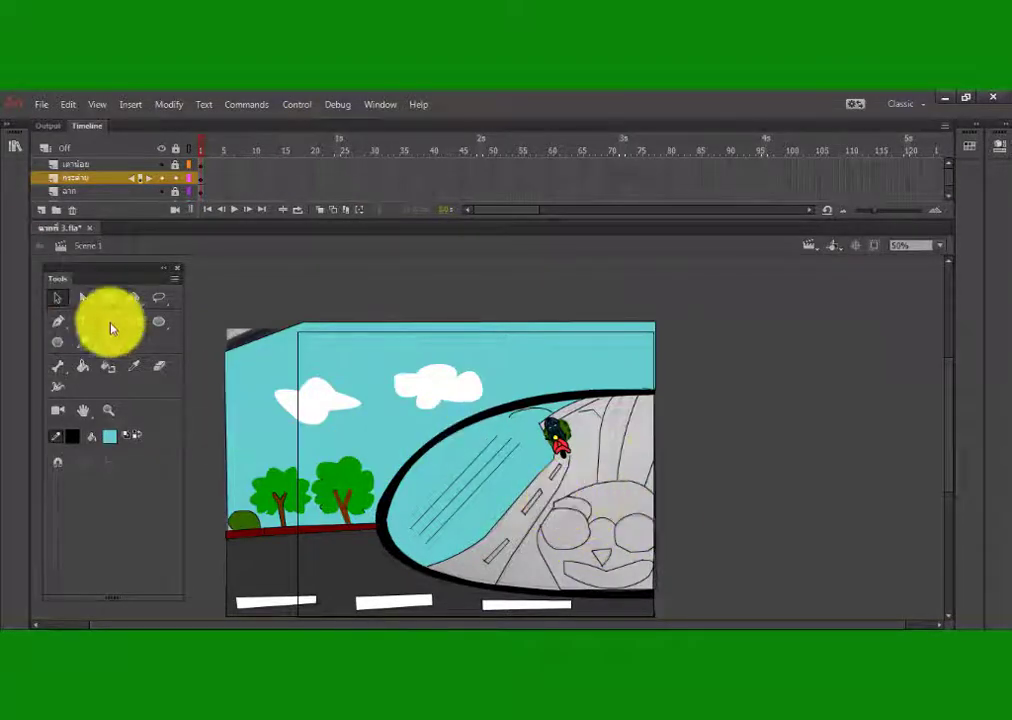
{"action": "key", "text": "v"}
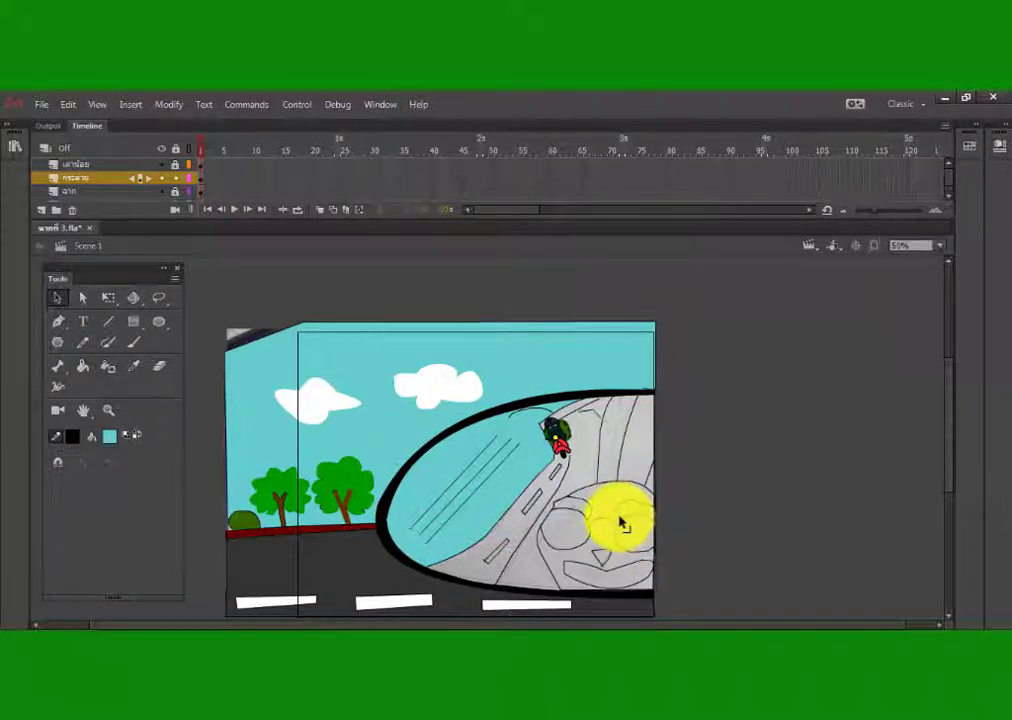
- Draw three parallel diagonal reflection lines across each of the rabbit's glasses lenses
{"action": "key", "text": "n"}
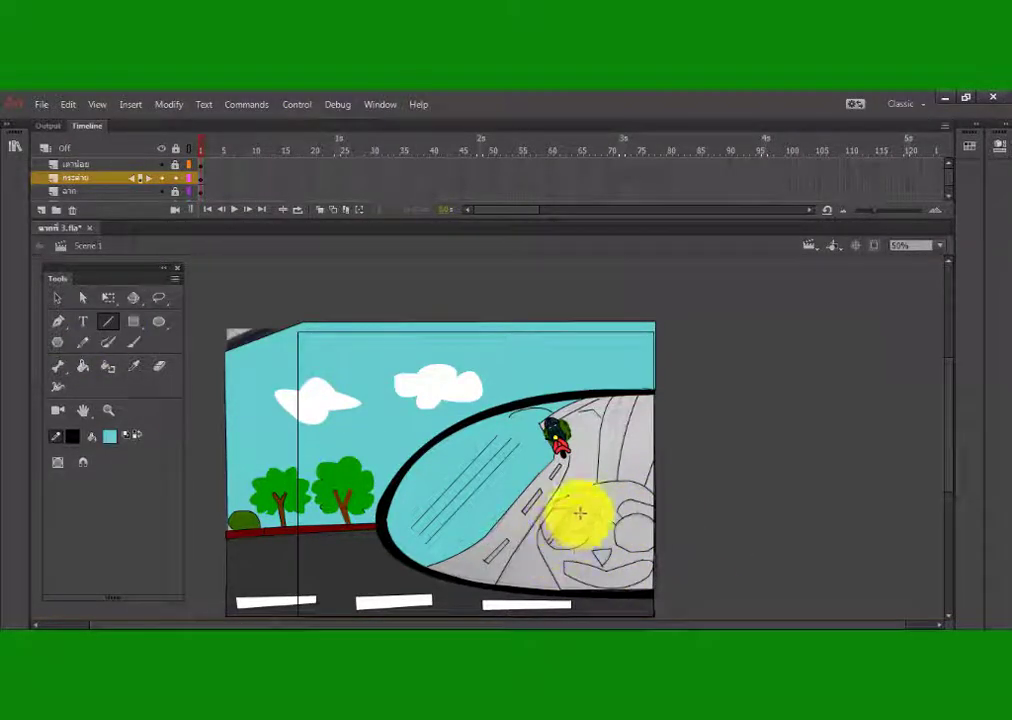
{"action": "left_click", "coordinate": [939, 245]}
{"action": "left_click", "coordinate": [927, 358]}
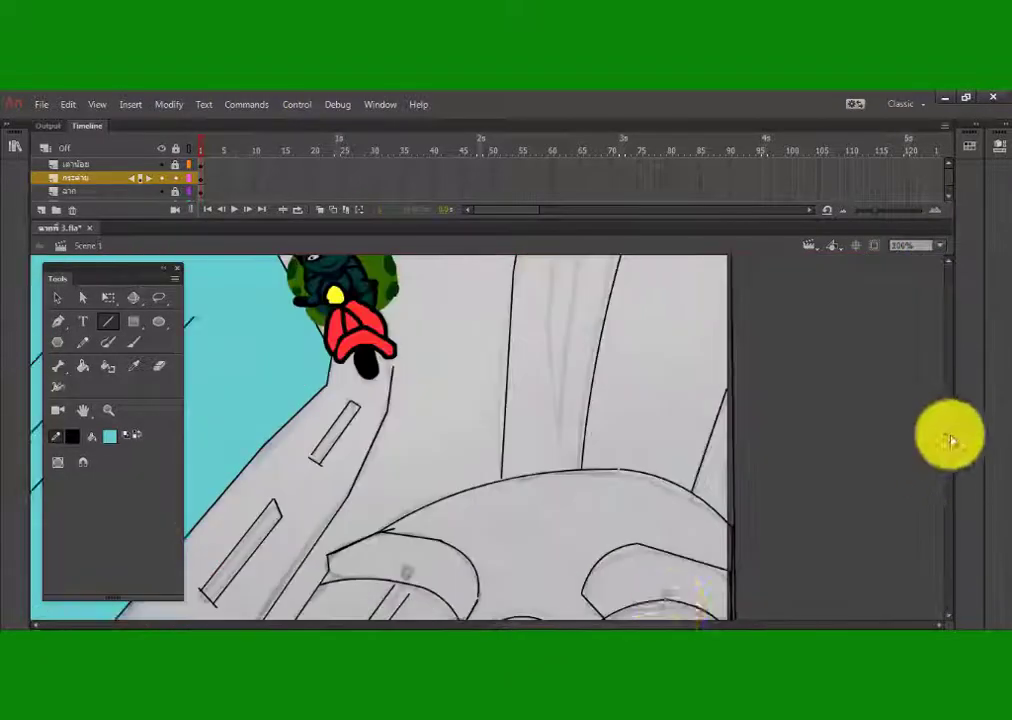
{"action": "scroll", "coordinate": [952, 441], "scroll_direction": "down", "scroll_amount": 5}
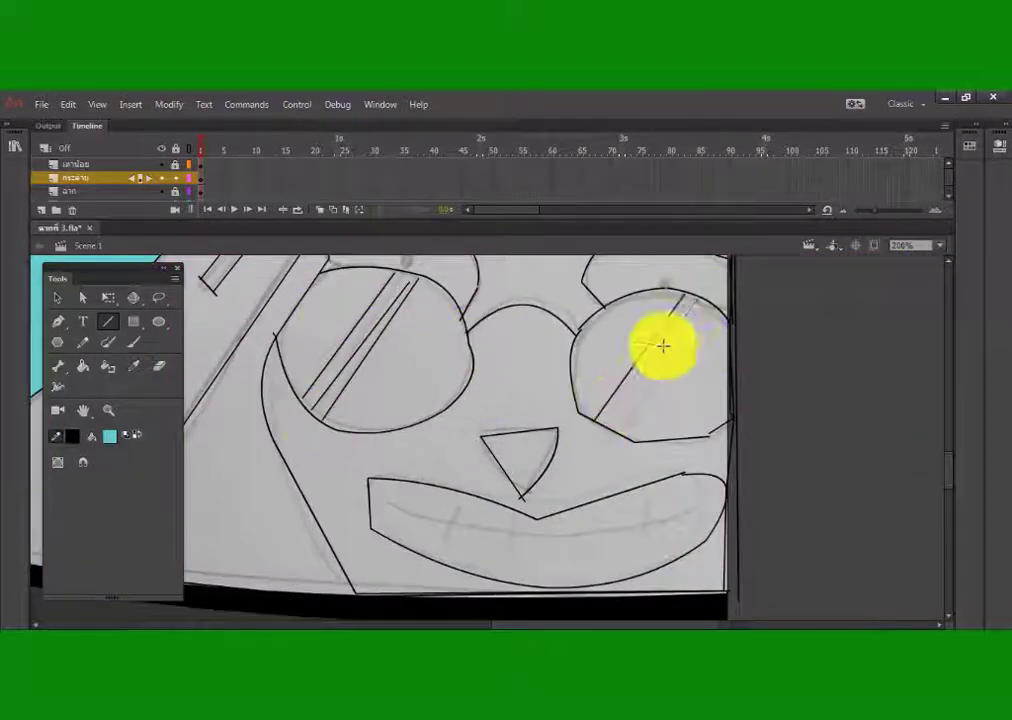
{"action": "left_click_drag", "start_coordinate": [663, 345], "coordinate": [607, 424]}
{"action": "left_click_drag", "start_coordinate": [712, 309], "coordinate": [620, 429]}
- Trace a curved line through the middle of the rabbit's mouth and cross it with four short tooth lines
{"action": "key", "text": "v"}
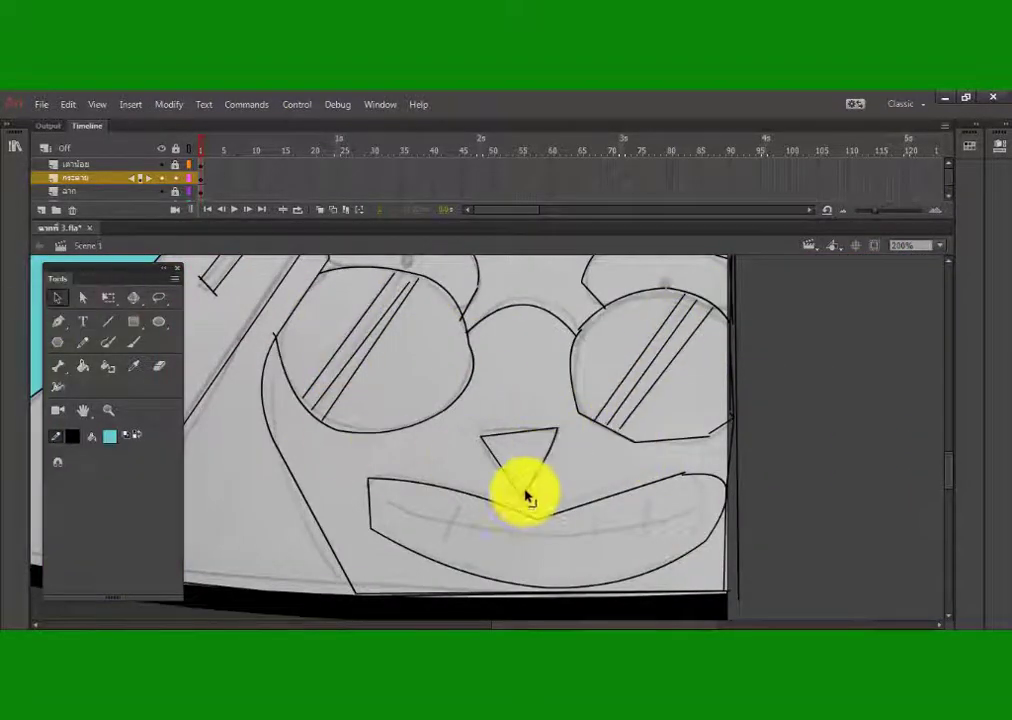
{"action": "mouse_move", "coordinate": [388, 506]}
{"action": "left_mouse_down"}
{"action": "mouse_move", "coordinate": [540, 532]}
{"action": "mouse_move", "coordinate": [692, 510]}
{"action": "left_mouse_up"}
{"action": "key", "text": "v"}
{"action": "key", "text": "n"}
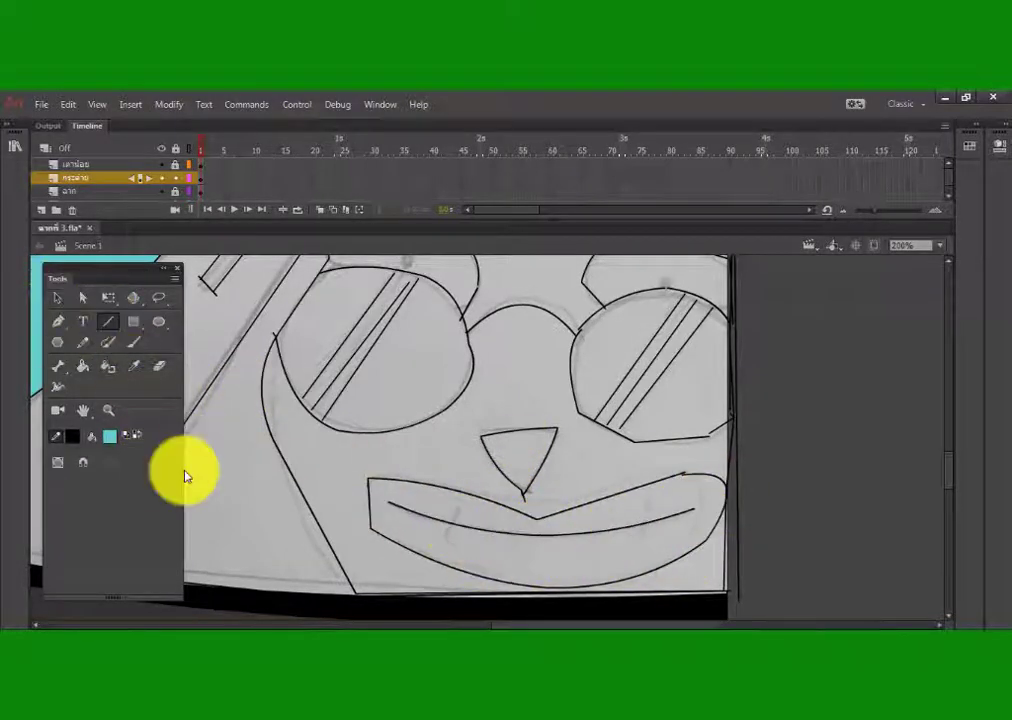
{"action": "left_click_drag", "start_coordinate": [459, 504], "coordinate": [444, 540]}
{"action": "left_click_drag", "start_coordinate": [511, 523], "coordinate": [512, 548]}
{"action": "key", "text": "v"}
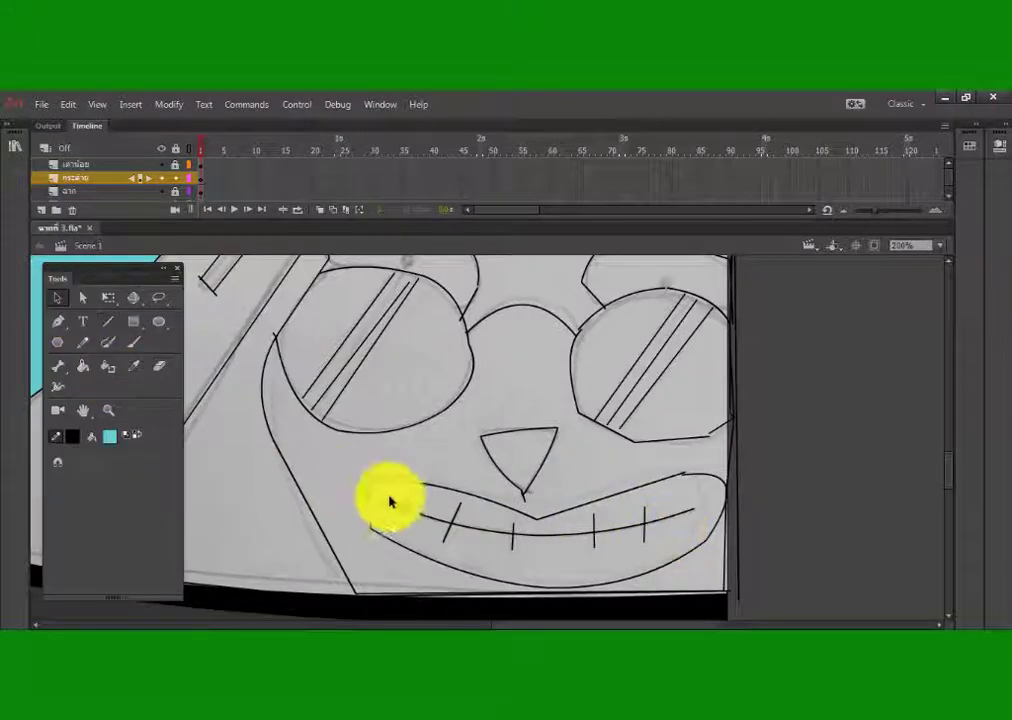
- Paint a black dot above each glasses lens with the Brush tool
{"action": "scroll", "coordinate": [454, 389], "scroll_direction": "up", "scroll_amount": 3}
{"action": "key", "text": "b"}
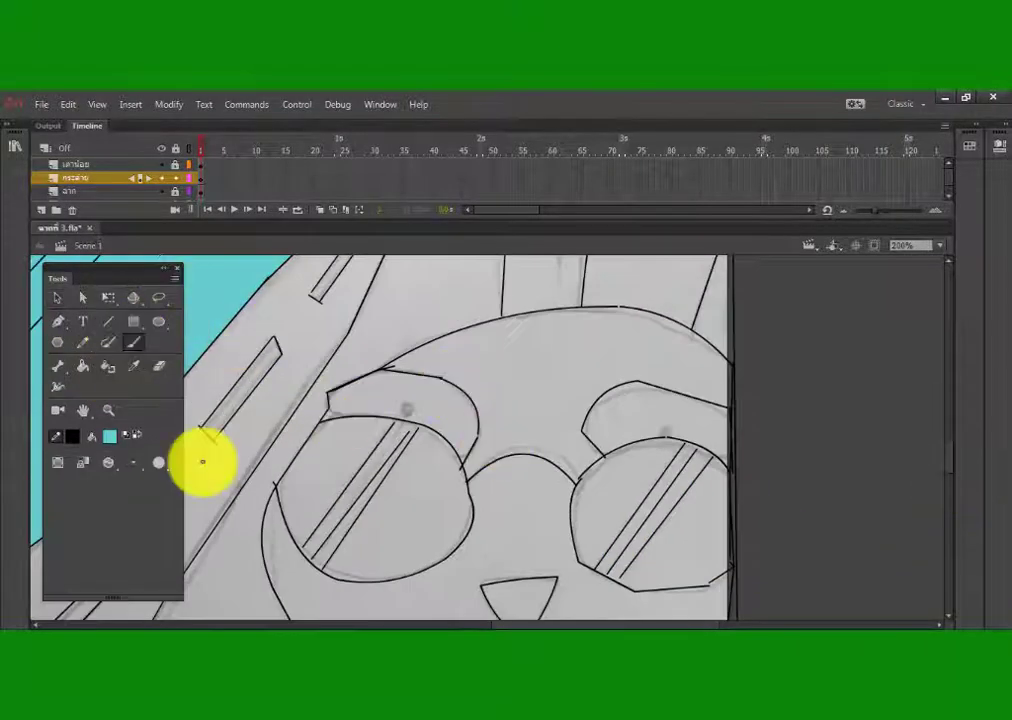
{"action": "left_click", "coordinate": [406, 408]}
{"action": "left_click", "coordinate": [666, 431]}
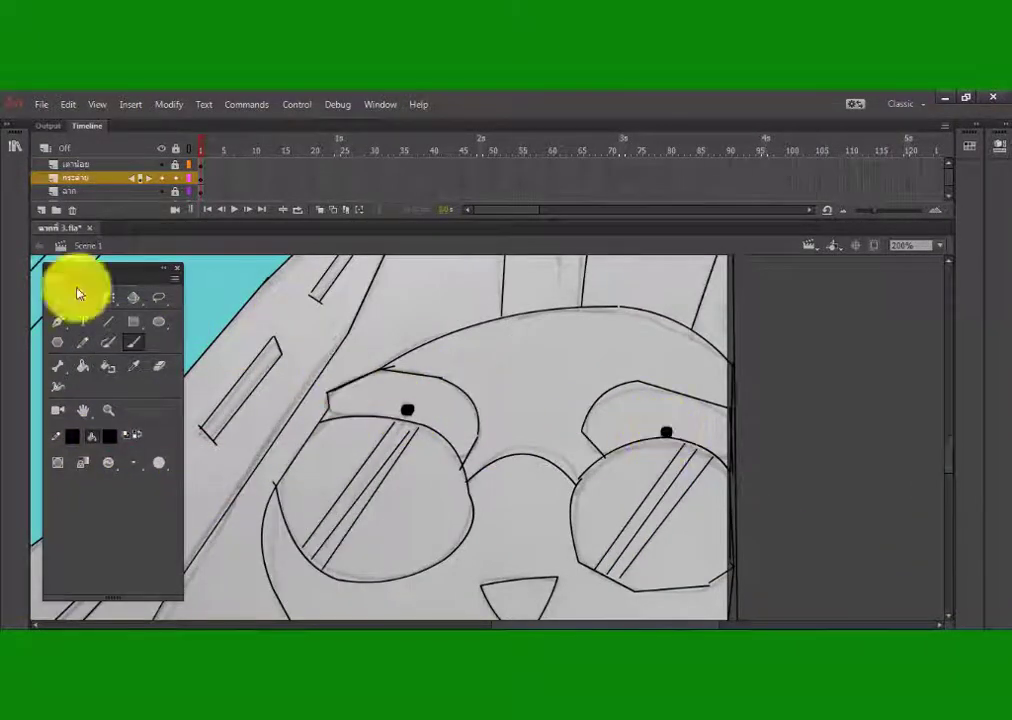
- Trace the narrow inner part of the rabbit's left ear with three lines and bend its sides into curves
{"action": "left_click", "coordinate": [57, 297]}
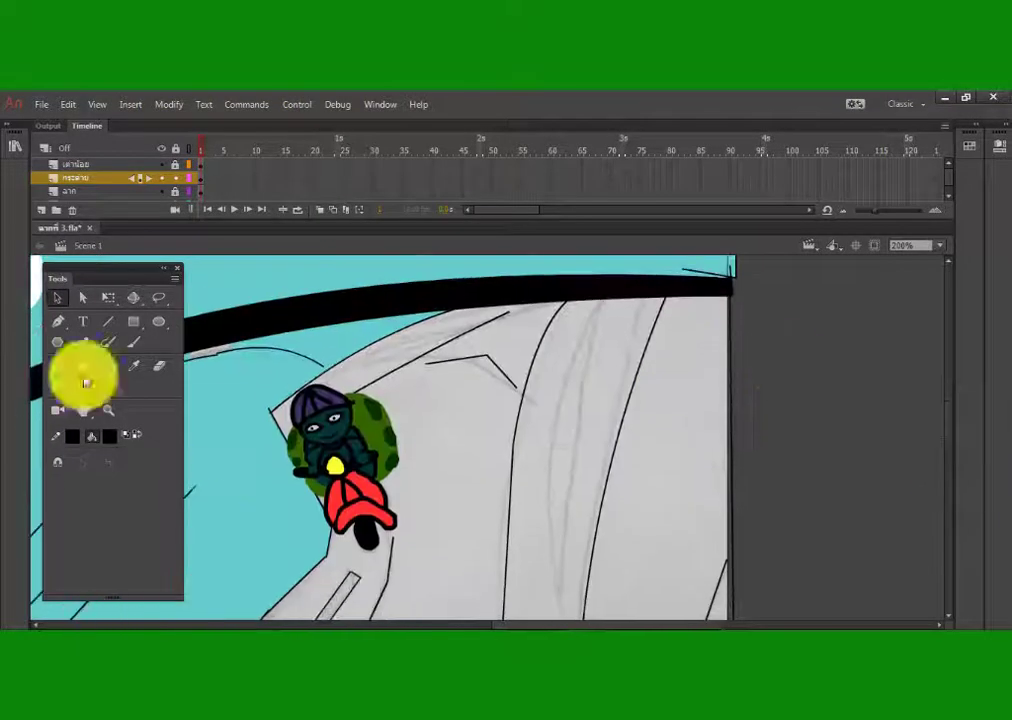
{"action": "left_click", "coordinate": [108, 321]}
{"action": "left_click_drag", "start_coordinate": [602, 301], "coordinate": [561, 602]}
{"action": "left_click_drag", "start_coordinate": [561, 602], "coordinate": [549, 430]}
{"action": "left_click_drag", "start_coordinate": [549, 430], "coordinate": [602, 301]}
{"action": "left_click", "coordinate": [83, 297]}
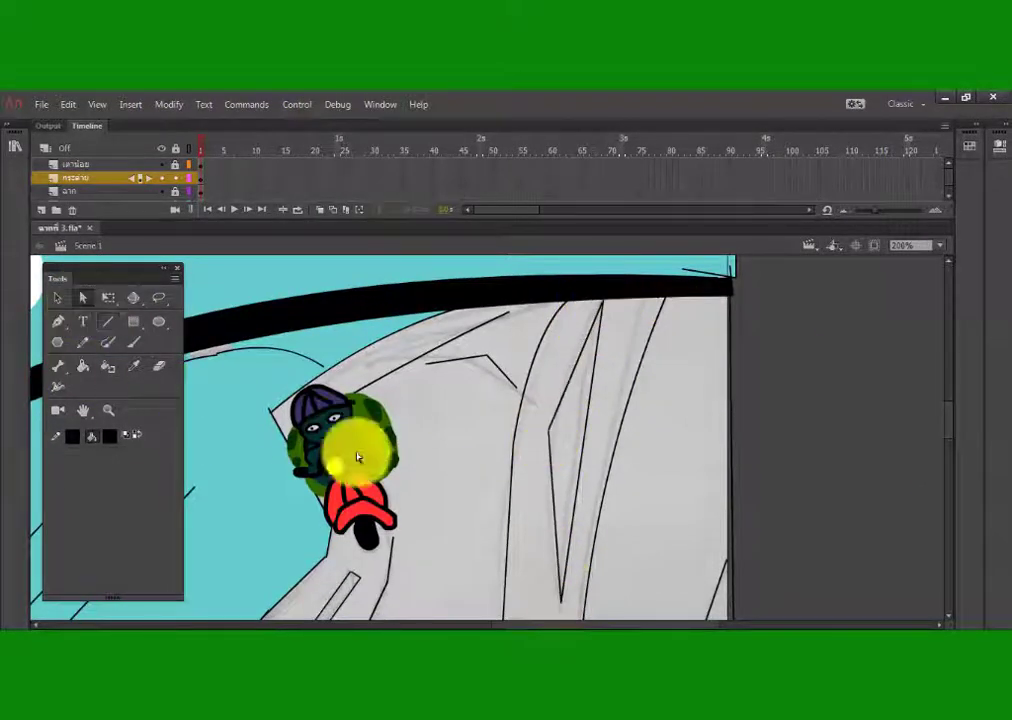
{"action": "left_click", "coordinate": [57, 297]}
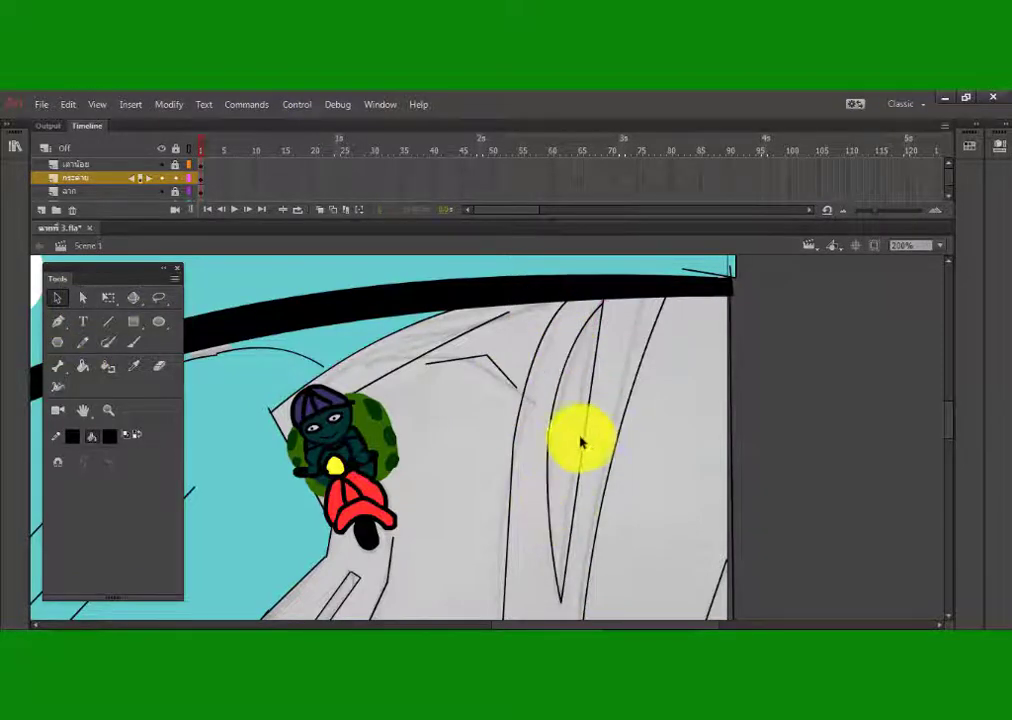
{"action": "left_click_drag", "start_coordinate": [582, 442], "coordinate": [571, 441]}
- Round the outline of the rabbit's left cheek and the left end of its mouth
{"action": "left_click_drag", "start_coordinate": [949, 424], "coordinate": [955, 471]}
{"action": "left_click_drag", "start_coordinate": [334, 518], "coordinate": [305, 526]}
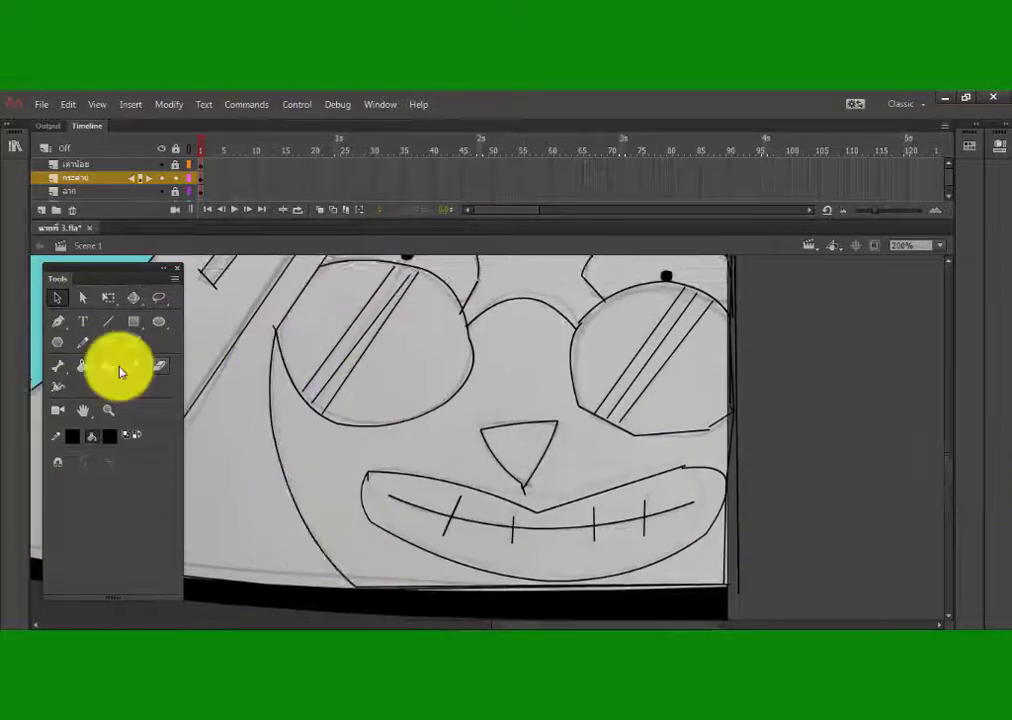
- Try to fill the rabbit's face with white using the Paint Bucket
{"action": "left_click", "coordinate": [110, 436]}
{"action": "left_click", "coordinate": [165, 535]}
{"action": "left_click", "coordinate": [83, 366]}
{"action": "left_click", "coordinate": [352, 442]}
{"action": "left_click_drag", "start_coordinate": [951, 528], "coordinate": [947, 427]}
{"action": "scroll", "coordinate": [949, 461], "scroll_direction": "up", "scroll_amount": 4}
{"action": "left_click", "coordinate": [95, 497]}
- Close the gap at the top of the rabbit's left ear where its outline meets the black frame
{"action": "left_click", "coordinate": [57, 298]}
{"action": "left_click", "coordinate": [547, 358]}
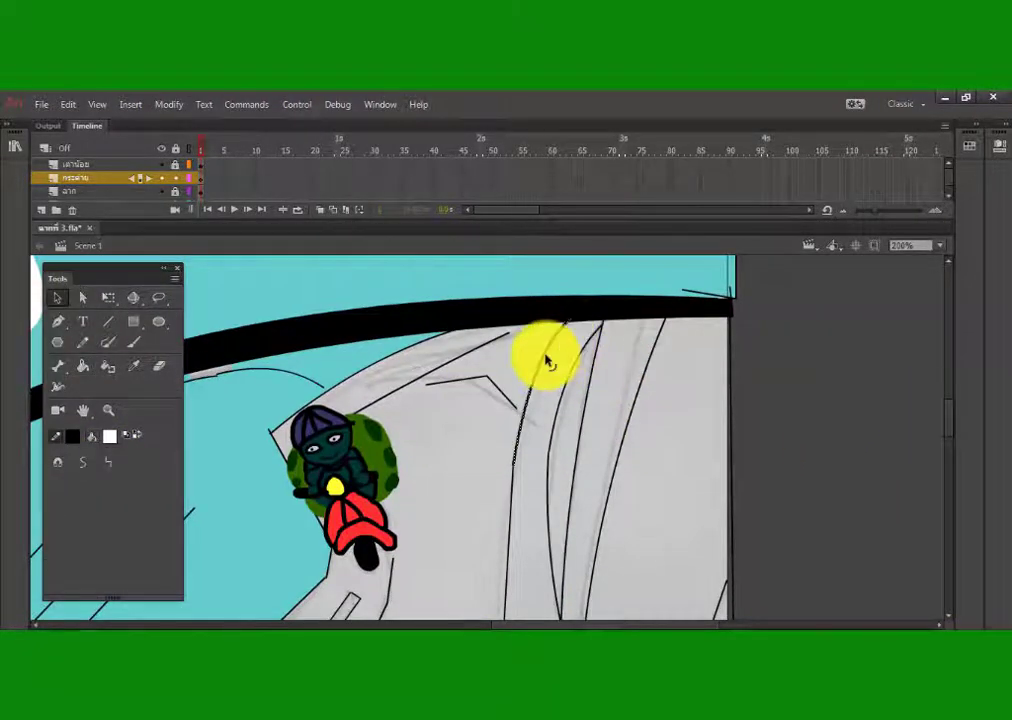
{"action": "left_click", "coordinate": [108, 321]}
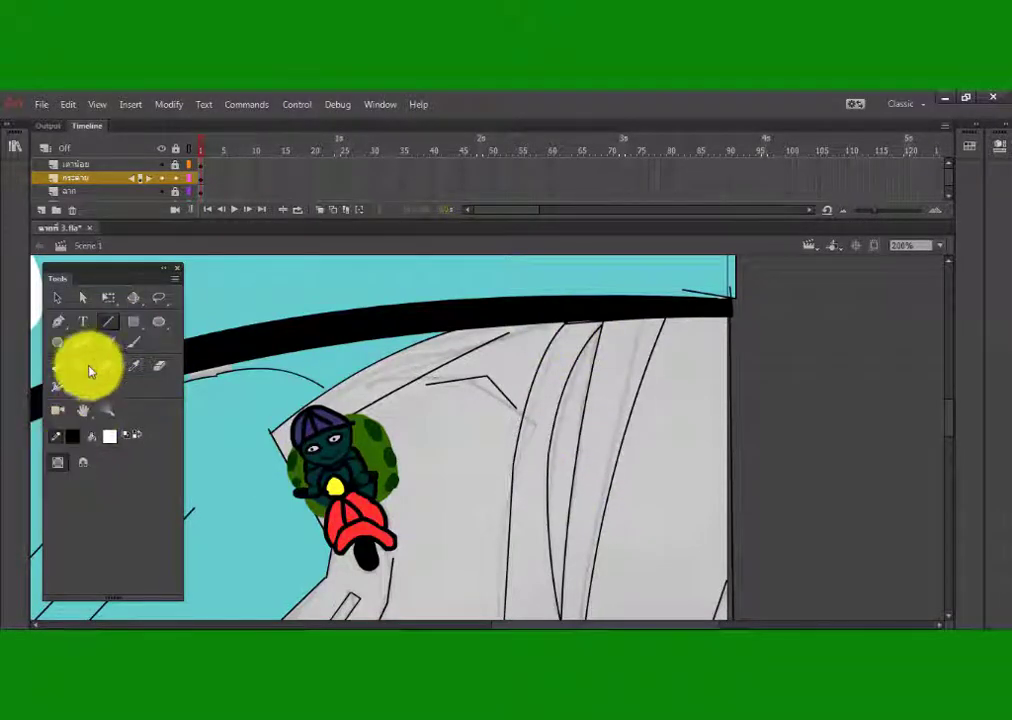
{"action": "key", "text": "v"}
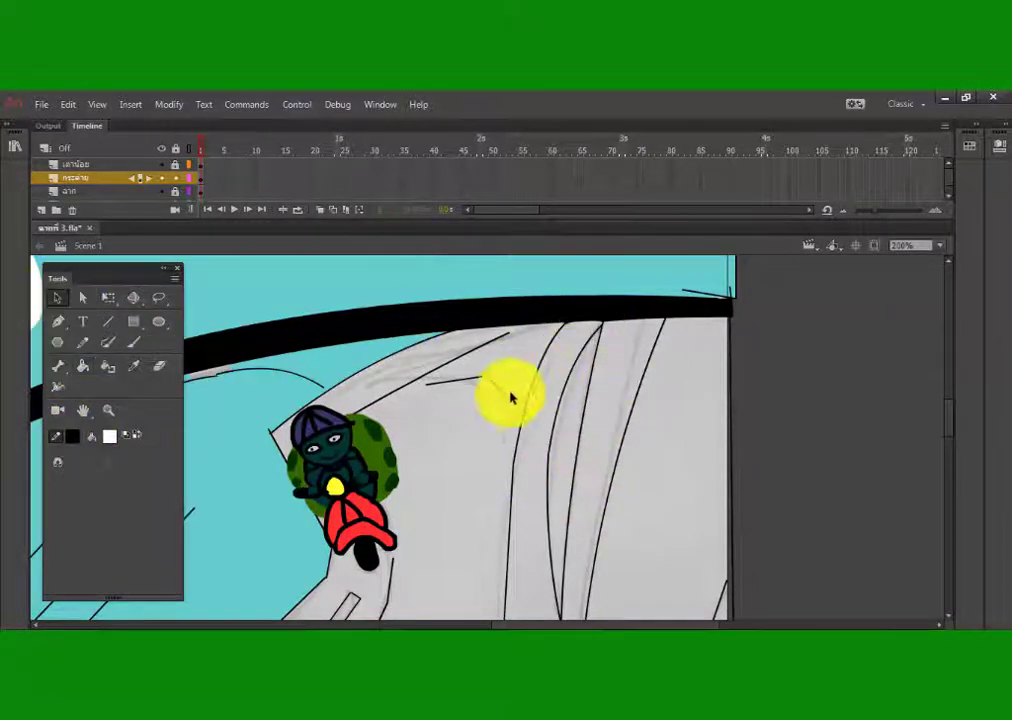
- Set the Paint Bucket to Close Large Gaps and fill the inner part of the rabbit's left ear with light pink
{"action": "left_click", "coordinate": [83, 366]}
{"action": "left_click", "coordinate": [57, 462]}
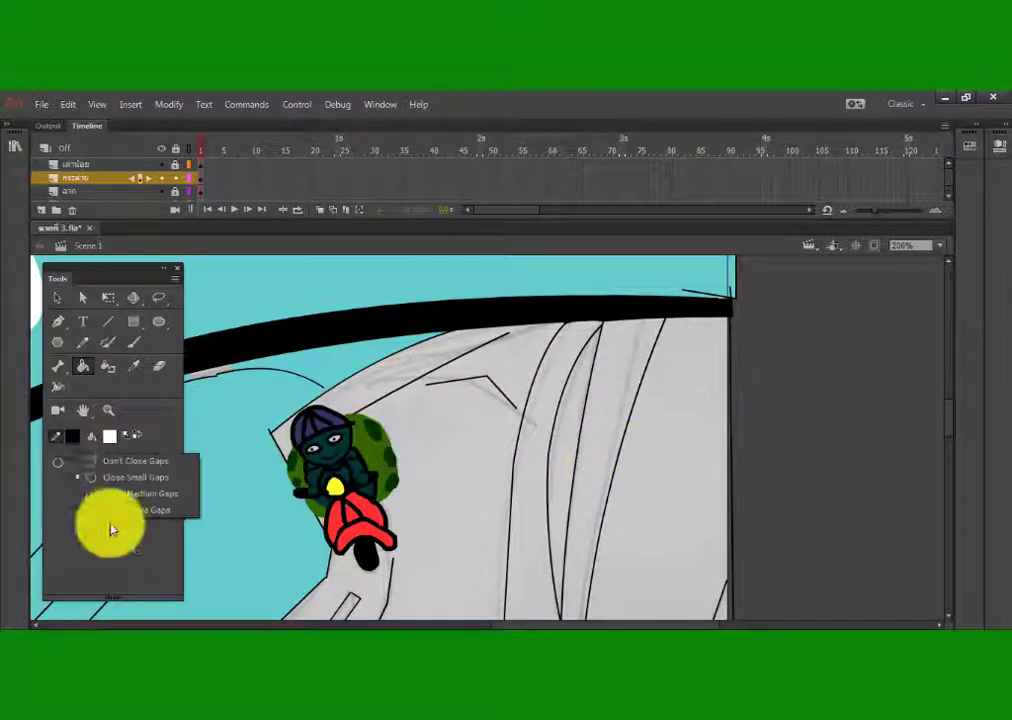
{"action": "left_click", "coordinate": [110, 512]}
{"action": "left_click", "coordinate": [569, 474]}
{"action": "left_click", "coordinate": [110, 436]}
{"action": "left_click", "coordinate": [350, 583]}
{"action": "left_click", "coordinate": [572, 450]}
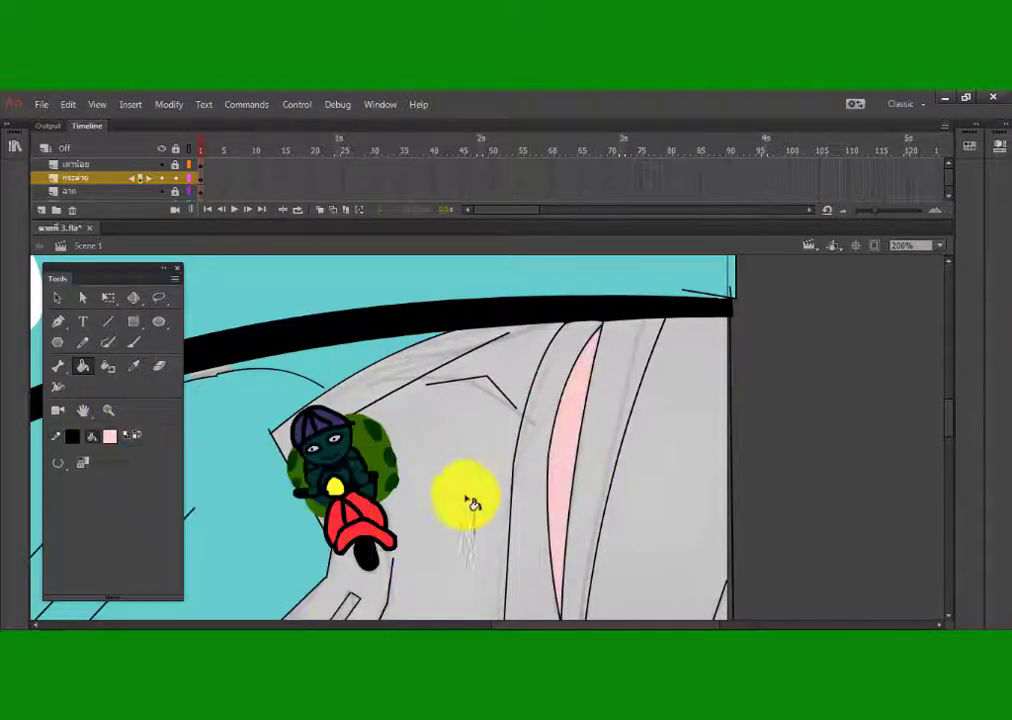
- Set the fill colour to white and select the outlines around the rabbit's ear to prepare filling it
{"action": "key", "text": "v"}
{"action": "left_click_drag", "start_coordinate": [948, 418], "coordinate": [948, 439]}
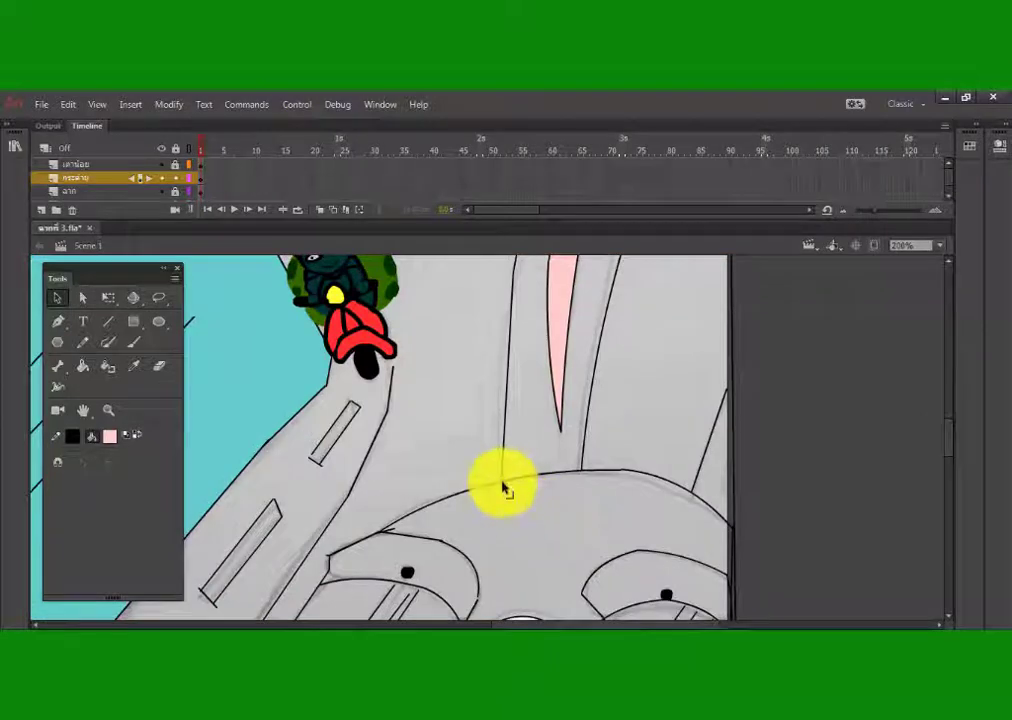
{"action": "left_click", "coordinate": [110, 436]}
{"action": "left_click", "coordinate": [167, 530]}
{"action": "left_click", "coordinate": [83, 366]}
{"action": "left_click", "coordinate": [108, 322]}
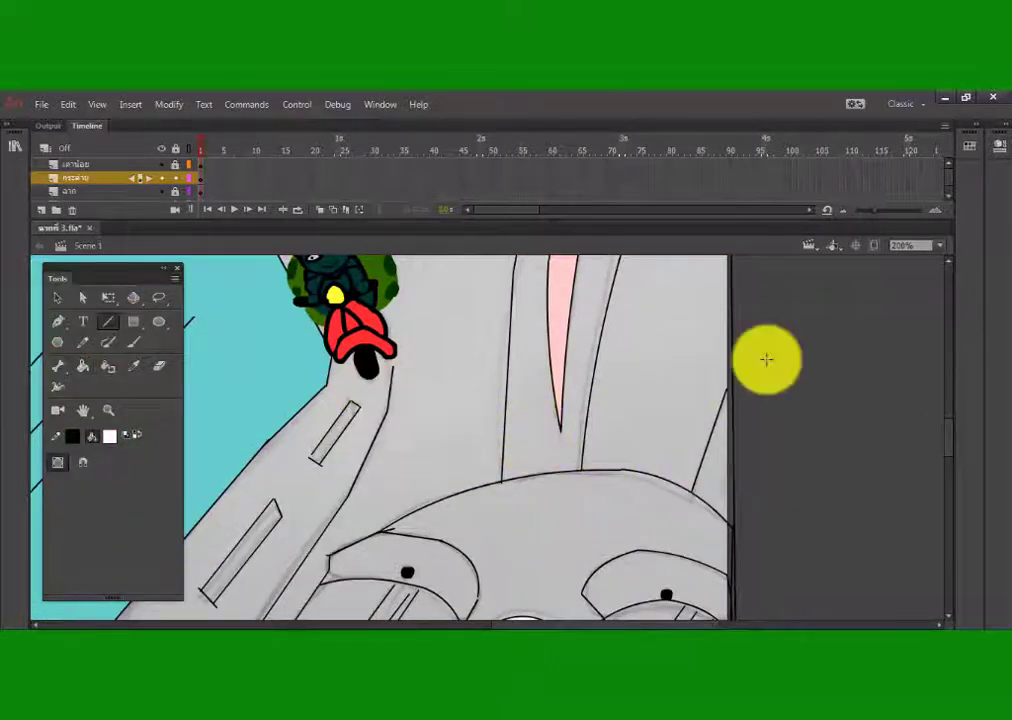
{"action": "key", "text": "k"}
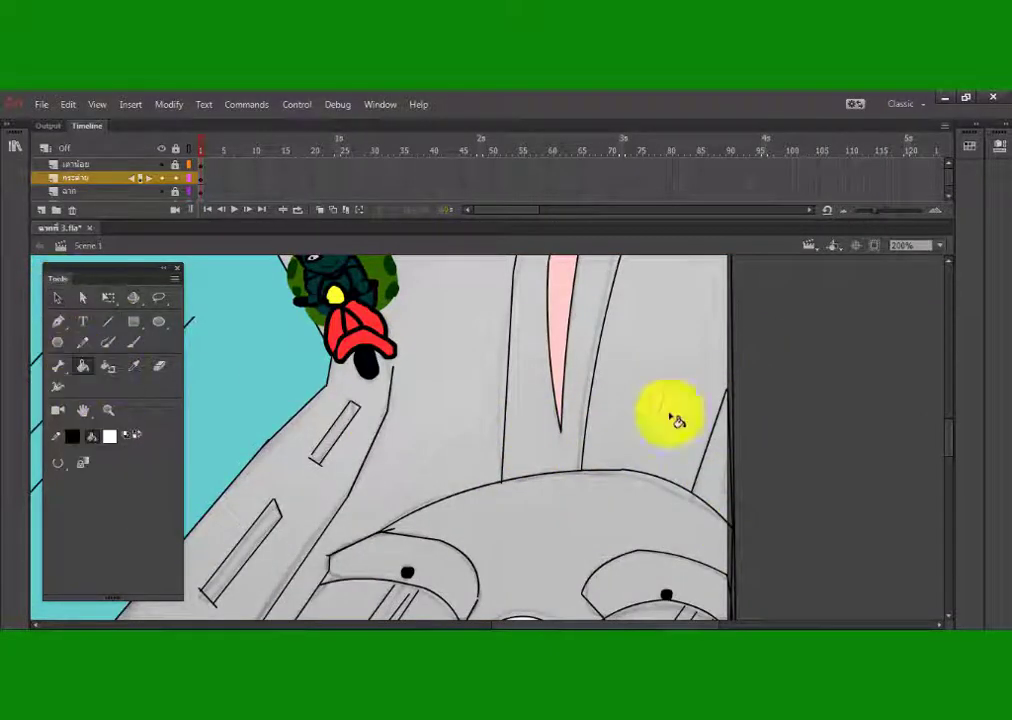
{"action": "left_click", "coordinate": [57, 298]}
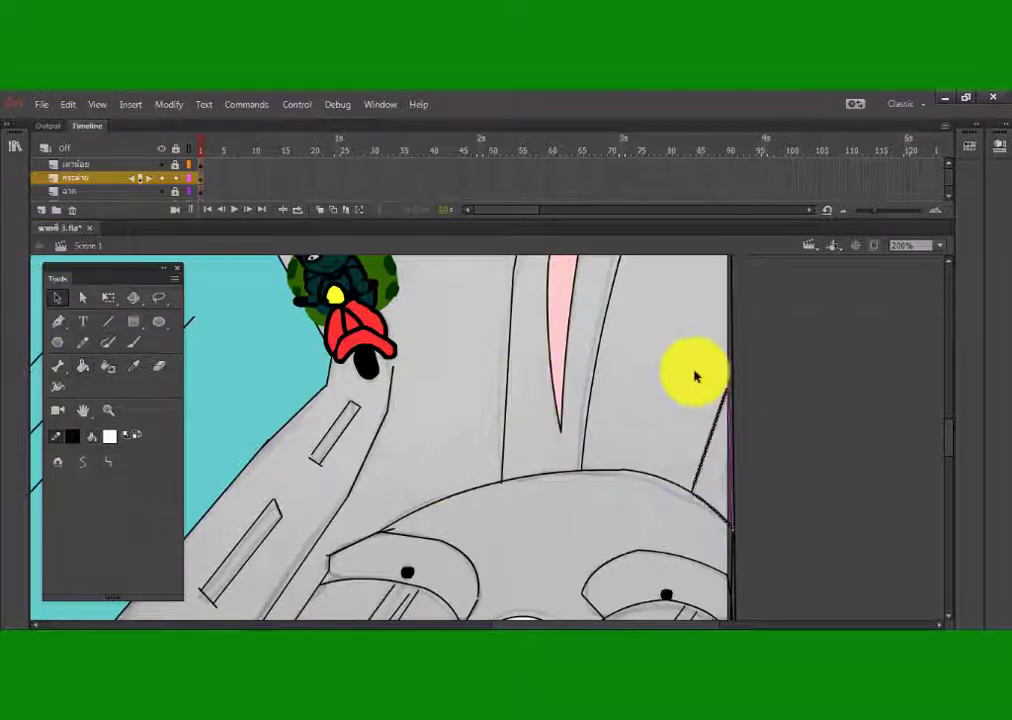
{"action": "left_click", "coordinate": [510, 484]}
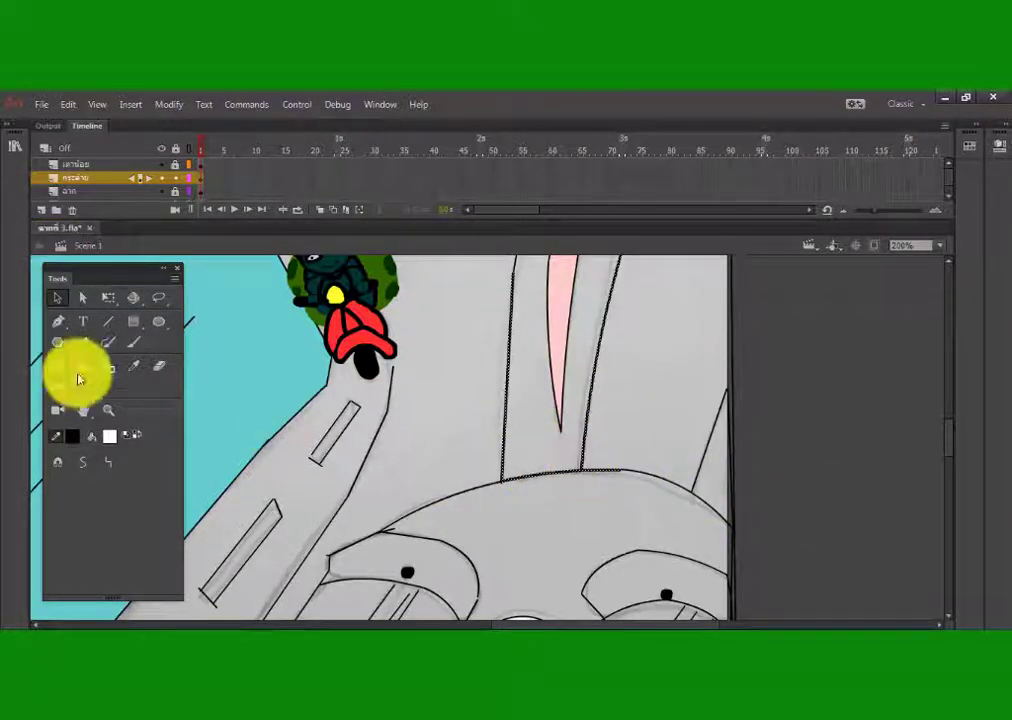
- Fill the small triangular area beside the rabbit's ear with white
{"action": "left_click_drag", "start_coordinate": [948, 436], "coordinate": [947, 413]}
{"action": "left_click", "coordinate": [57, 298]}
{"action": "left_click", "coordinate": [666, 356]}
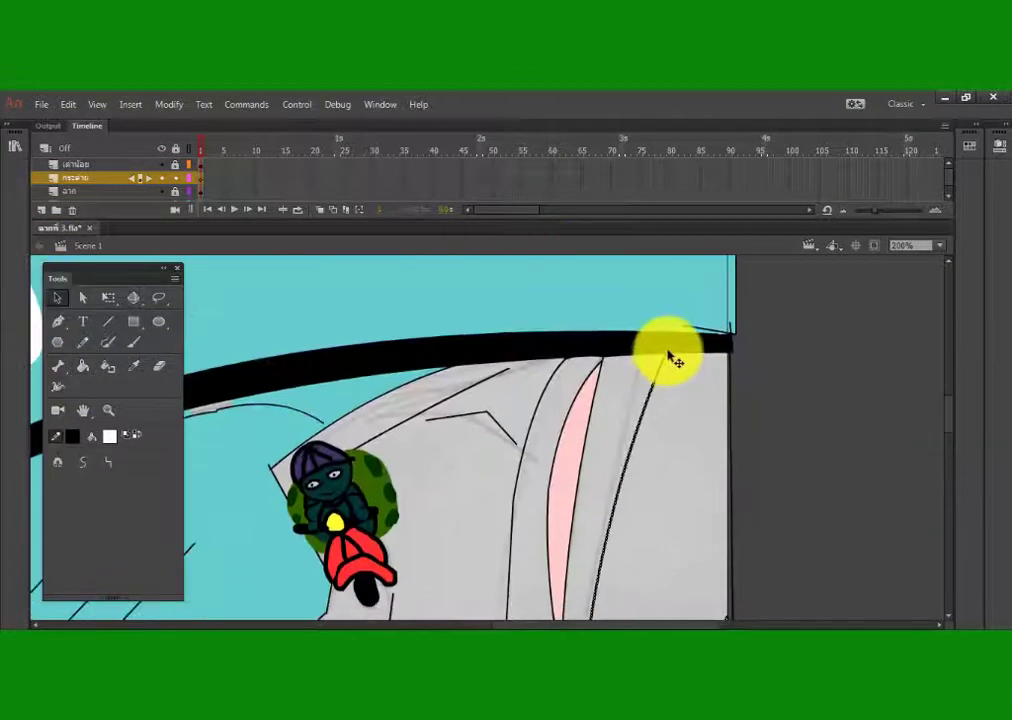
{"action": "left_click", "coordinate": [84, 369]}
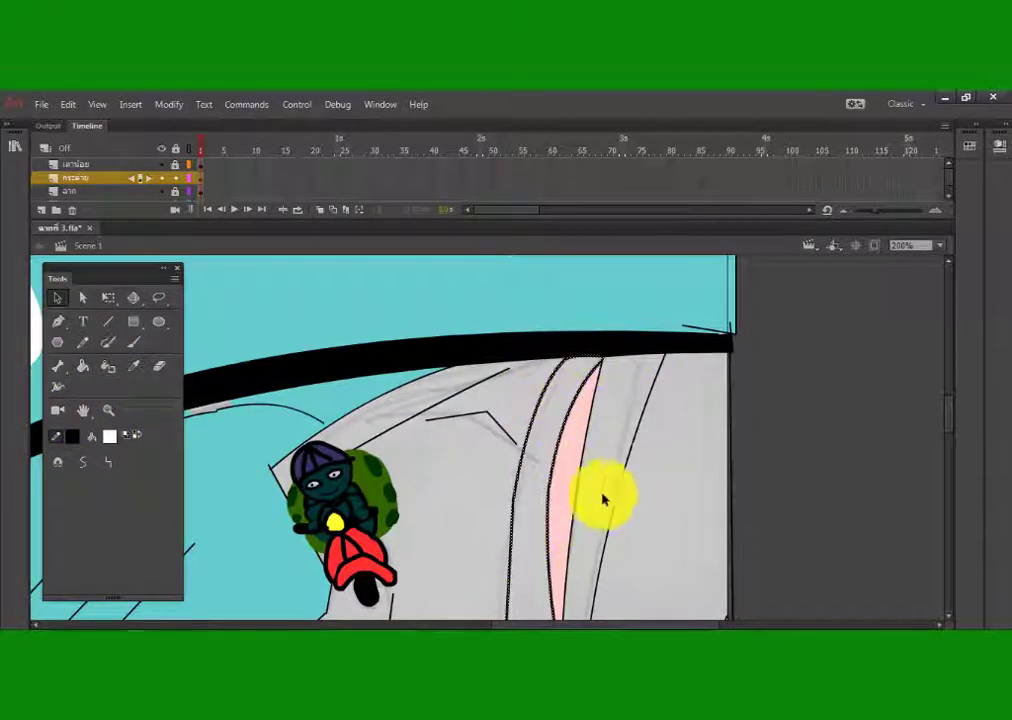
{"action": "scroll", "coordinate": [895, 443], "scroll_direction": "down", "scroll_amount": 4}
{"action": "double_click", "coordinate": [557, 541]}
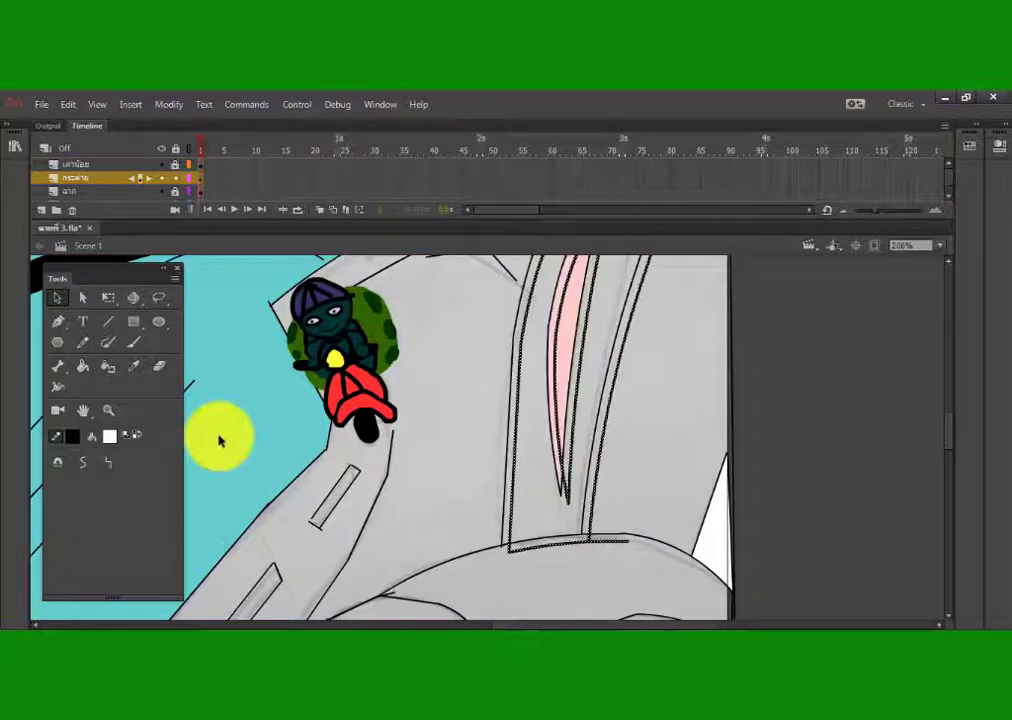
{"action": "key", "text": "k"}
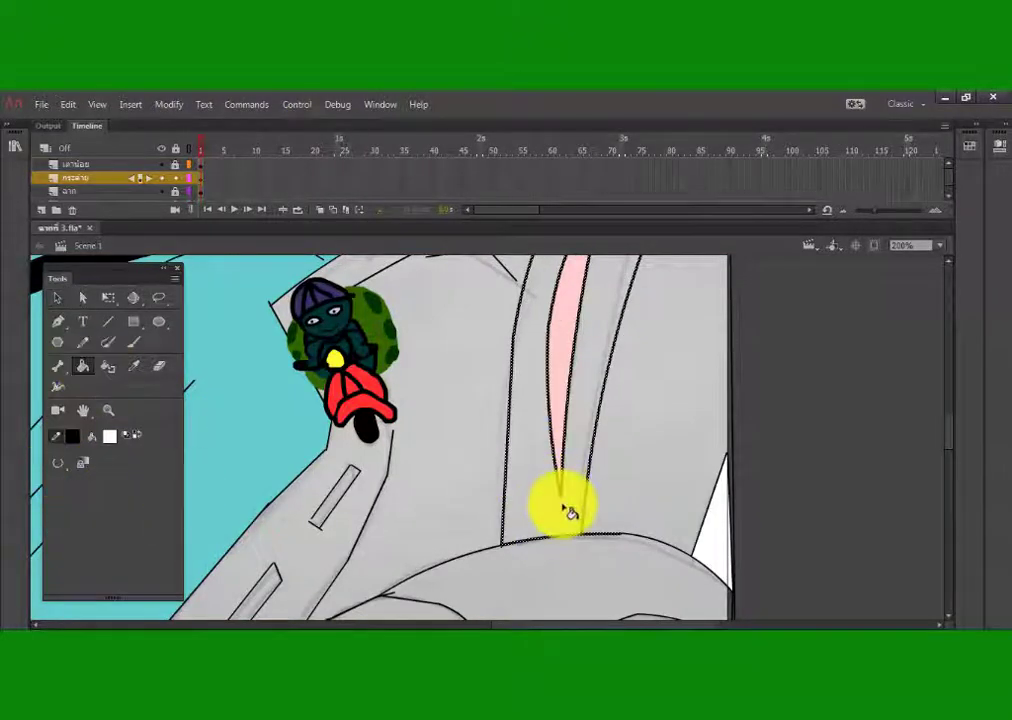
- Select all the artwork in frame 1 of the rabbit layer and recolour its fills, including the inner ear, white
{"action": "scroll", "coordinate": [949, 411], "scroll_direction": "up", "scroll_amount": 6}
{"action": "scroll", "coordinate": [949, 411], "scroll_direction": "down", "scroll_amount": 1}
{"action": "left_click", "coordinate": [57, 297]}
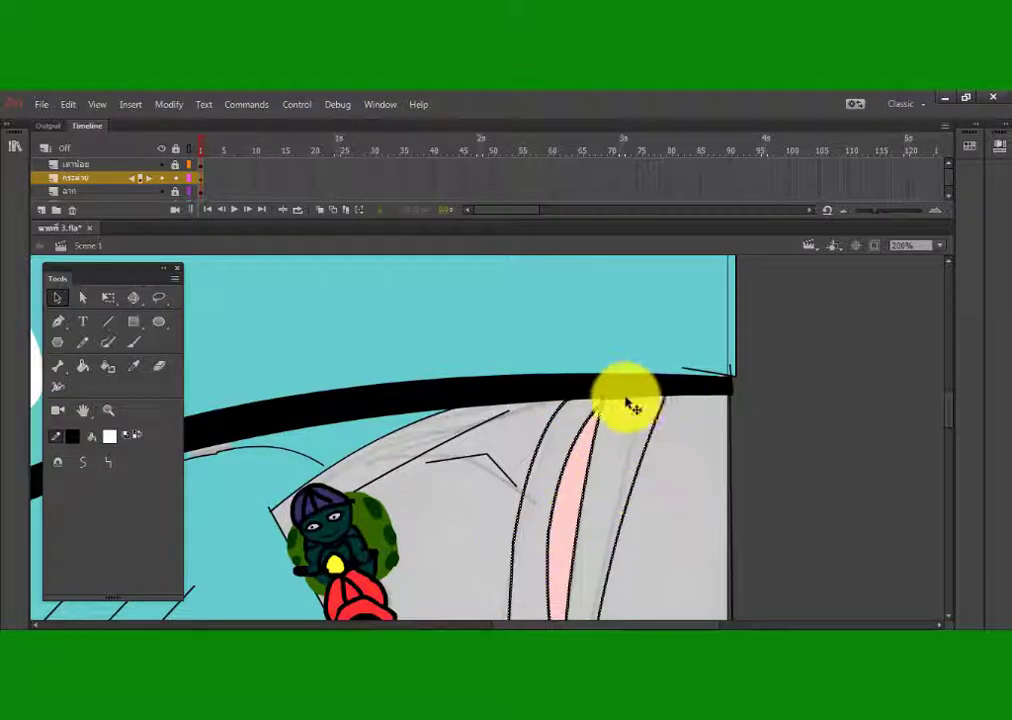
{"action": "scroll", "coordinate": [949, 418], "scroll_direction": "down", "scroll_amount": 4}
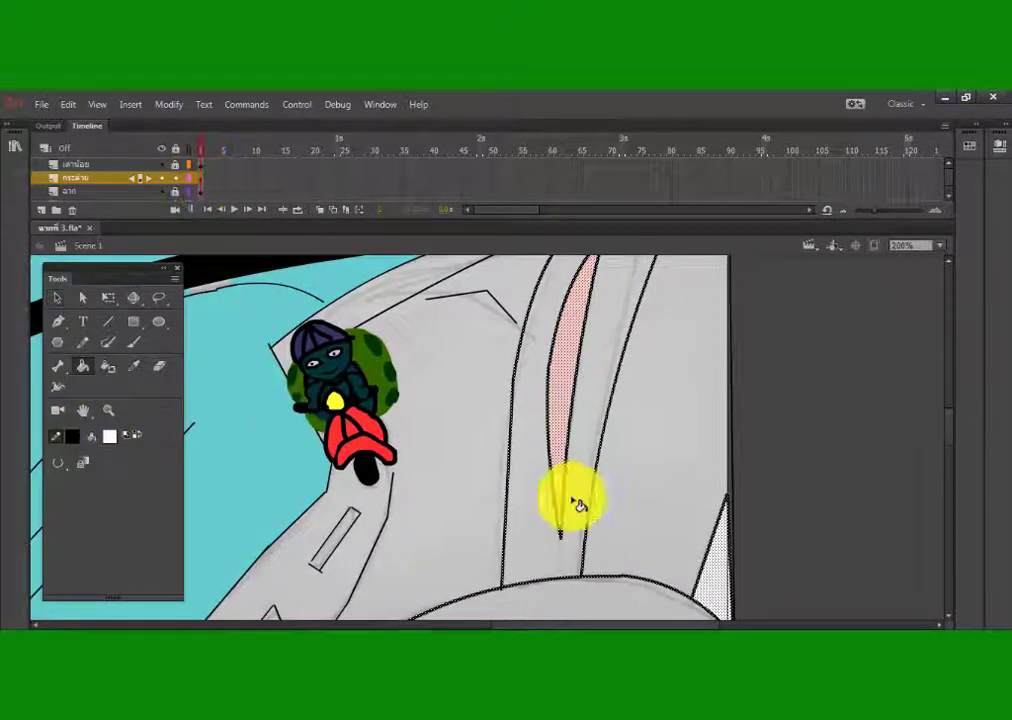
{"action": "left_click", "coordinate": [108, 436]}
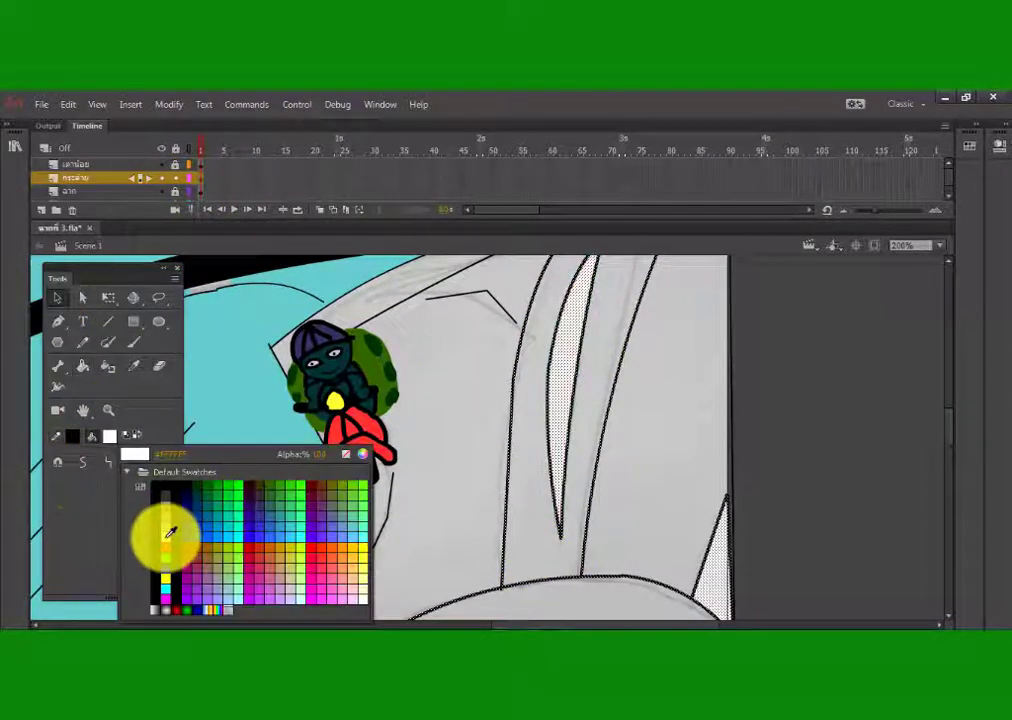
{"action": "left_click", "coordinate": [165, 535]}
{"action": "key", "text": "v"}
{"action": "left_click", "coordinate": [200, 178]}
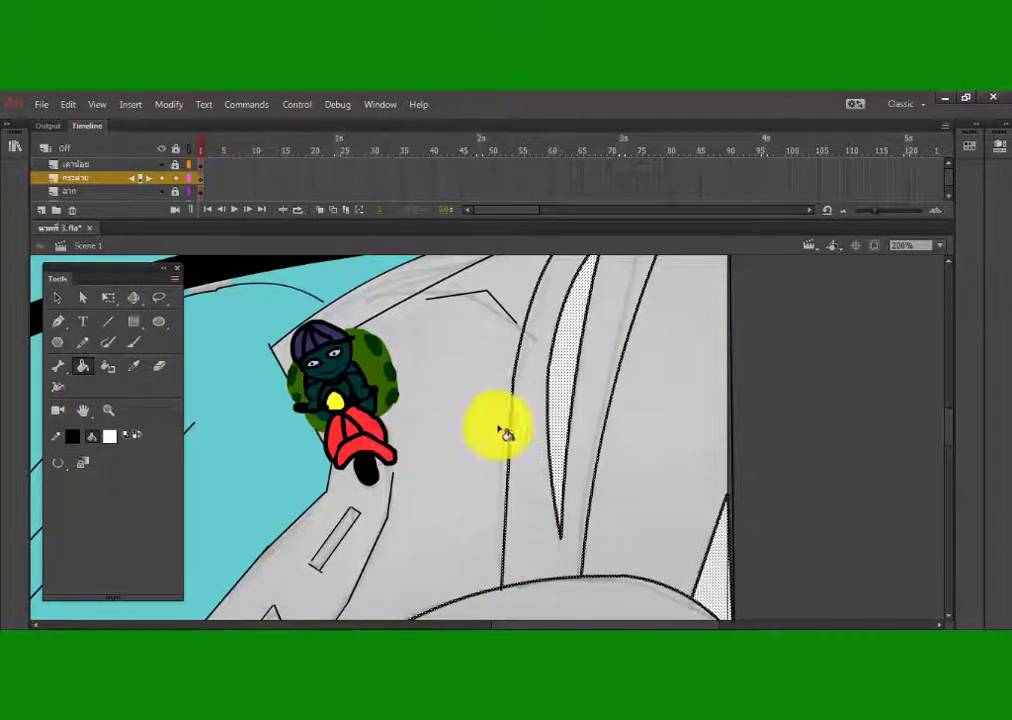
- Change the Paint Bucket's gap size option and try to fill the outer ear with white
{"action": "left_click", "coordinate": [57, 299]}
{"action": "left_click", "coordinate": [607, 422]}
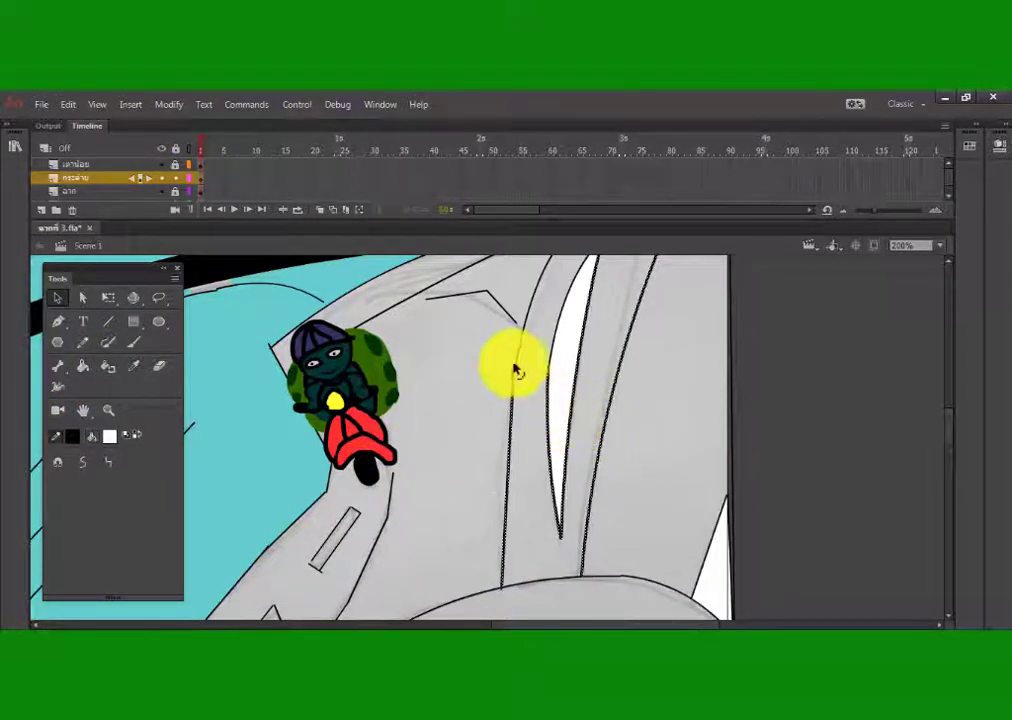
{"action": "scroll", "coordinate": [557, 343], "scroll_direction": "up", "scroll_amount": 3}
{"action": "left_click", "coordinate": [83, 366]}
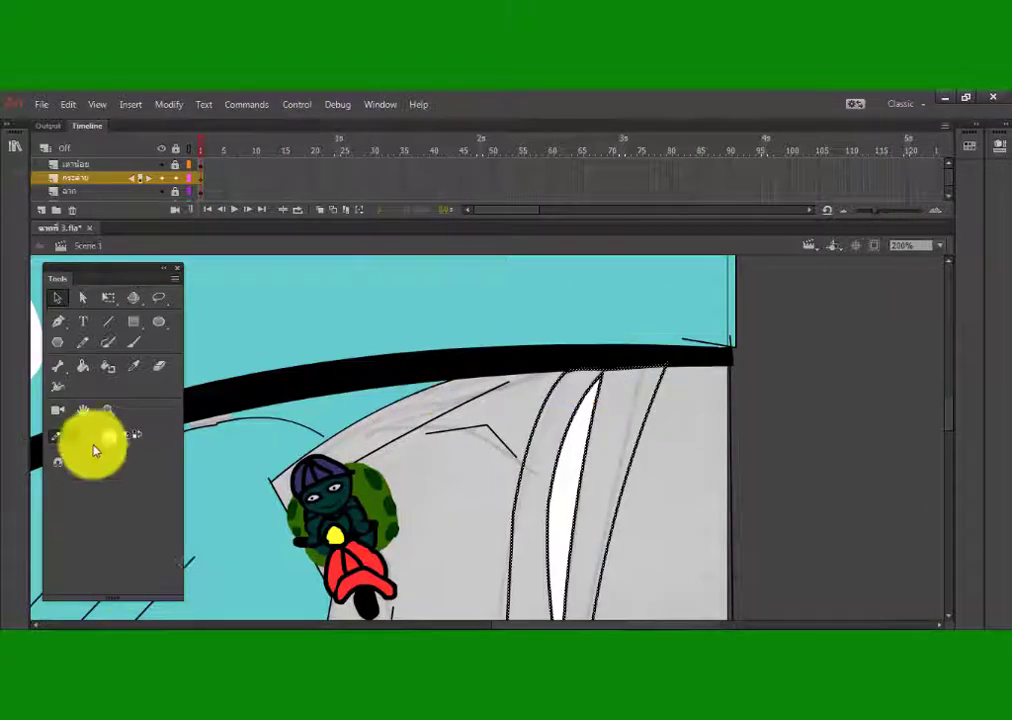
{"action": "left_click", "coordinate": [57, 462]}
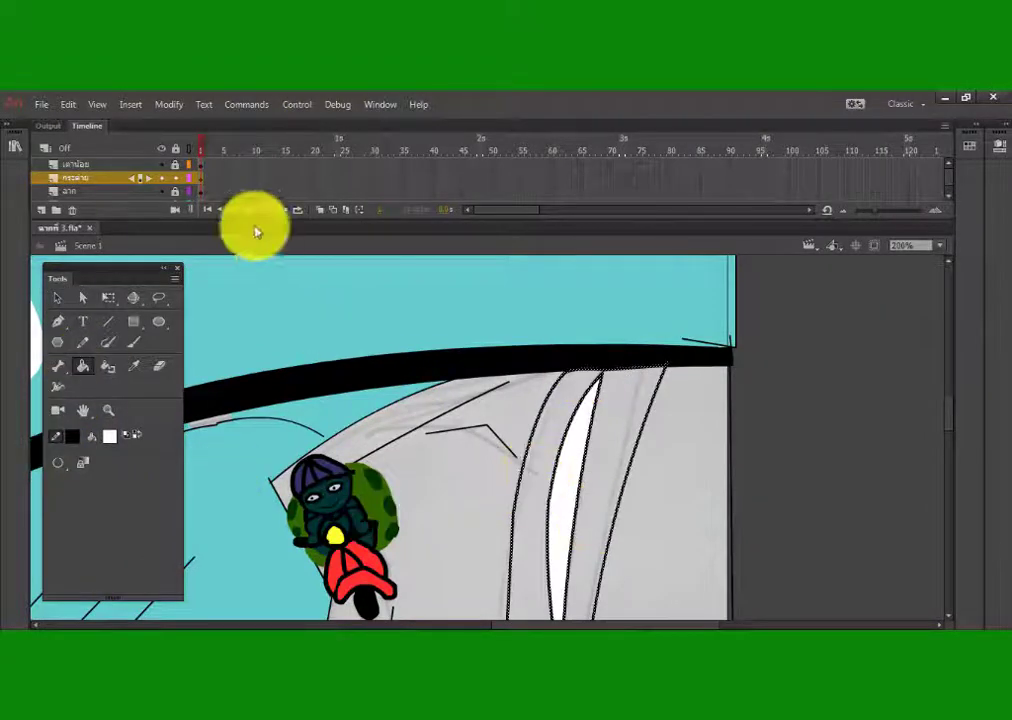
{"action": "left_click", "coordinate": [57, 462]}
{"action": "left_click", "coordinate": [80, 488]}
{"action": "scroll", "coordinate": [949, 433], "scroll_direction": "down", "scroll_amount": 5}
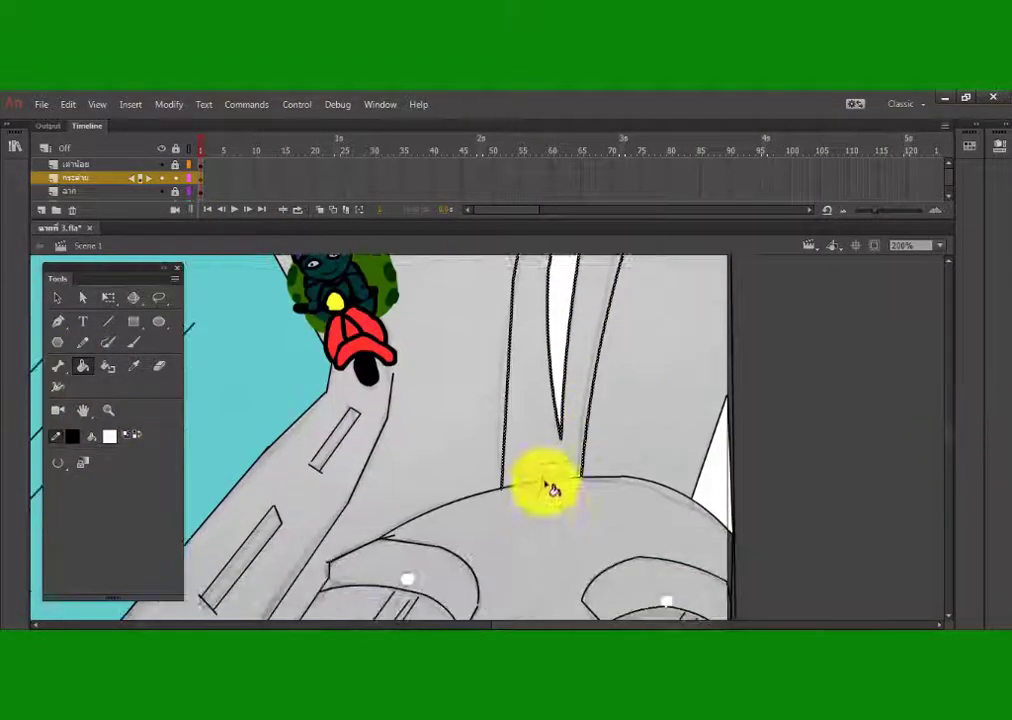
- Reshape the outer ear's left outline so that the ear forms a closed area with the head
{"action": "left_click", "coordinate": [106, 324]}
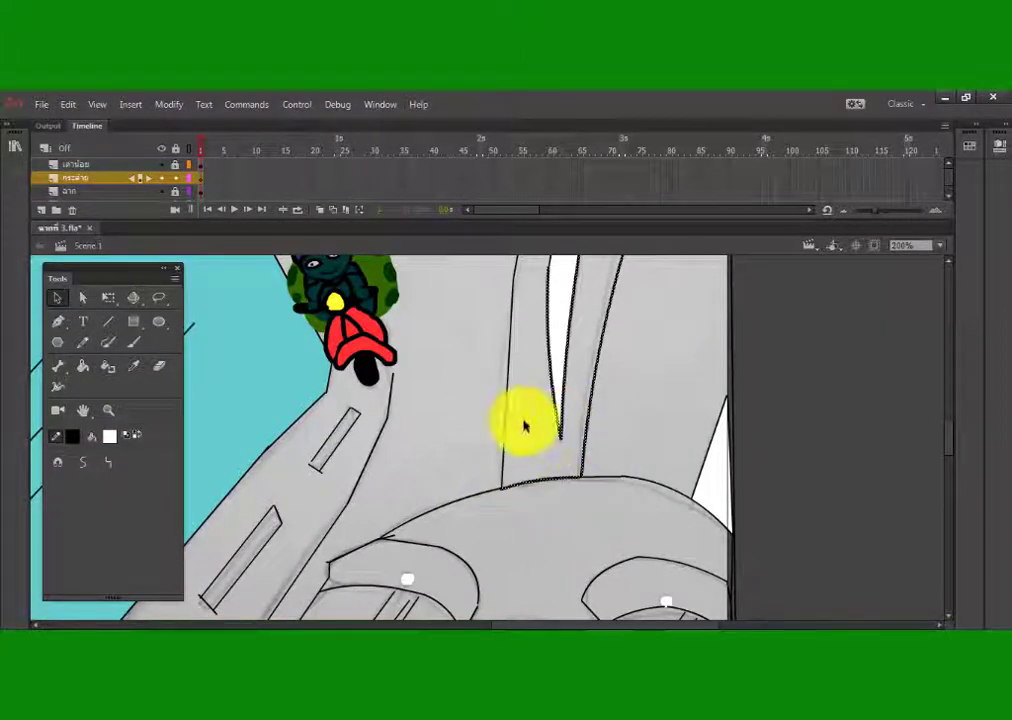
{"action": "scroll", "coordinate": [951, 438], "scroll_direction": "up", "scroll_amount": 4}
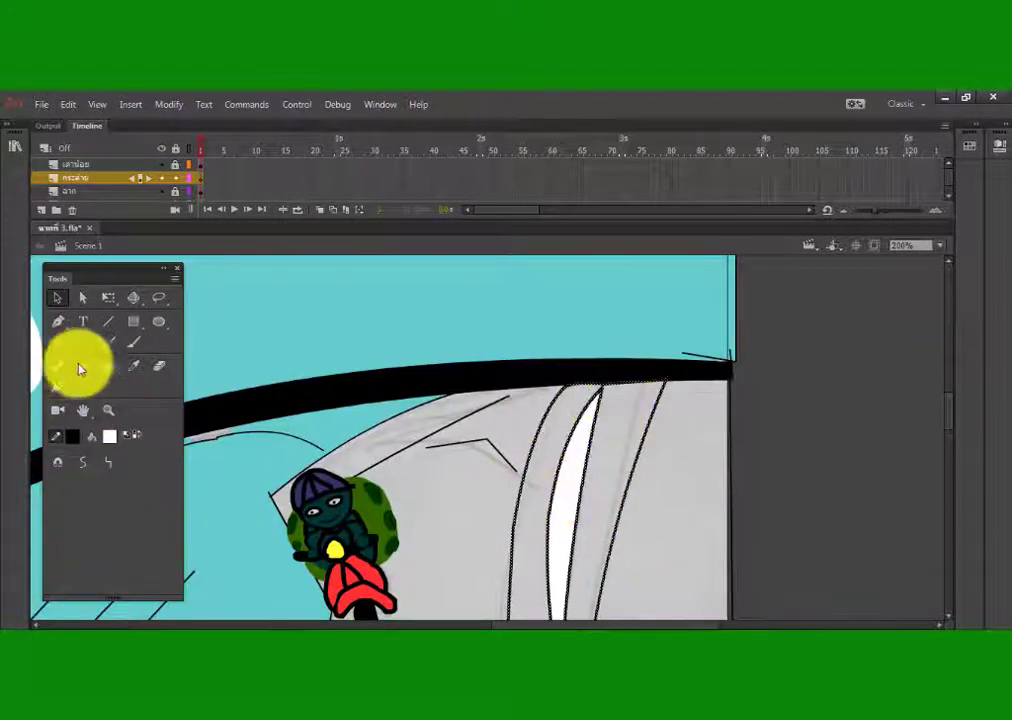
{"action": "scroll", "coordinate": [955, 413], "scroll_direction": "down", "scroll_amount": 3}
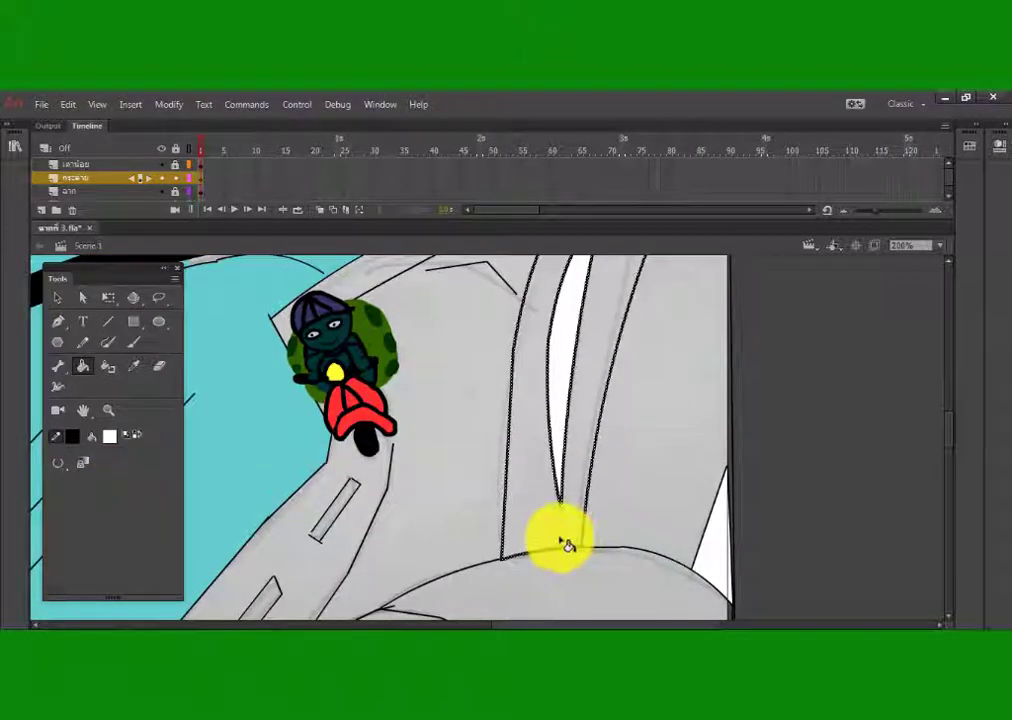
{"action": "left_click", "coordinate": [503, 460]}
{"action": "left_click_drag", "start_coordinate": [433, 299], "coordinate": [425, 259]}
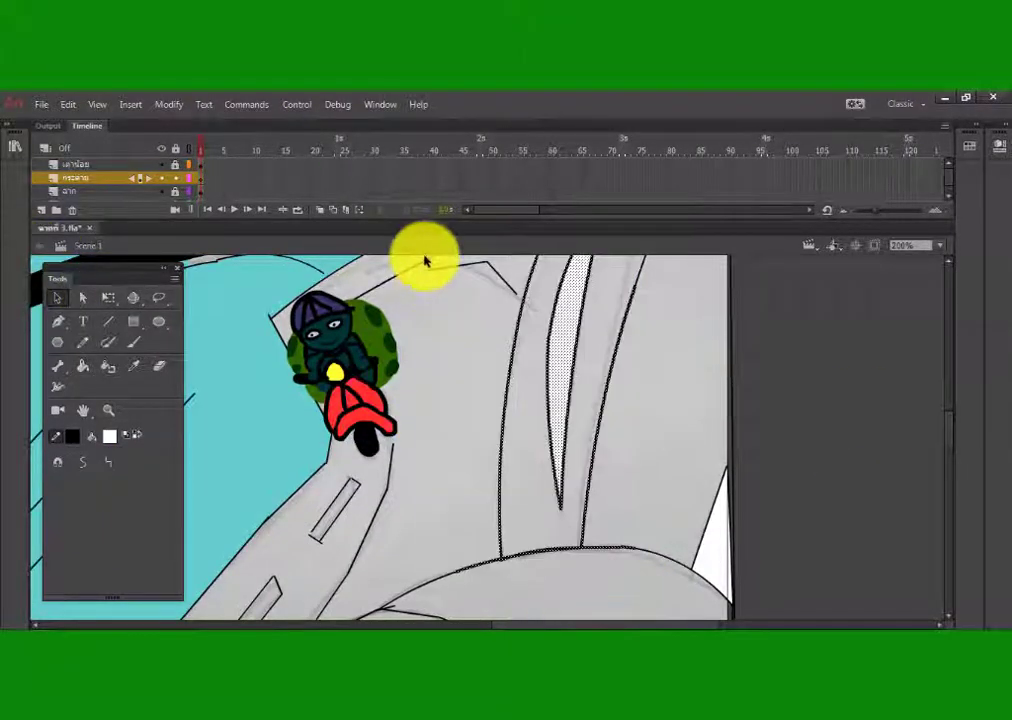
{"action": "key", "text": "k"}
{"action": "scroll", "coordinate": [949, 418], "scroll_direction": "up", "scroll_amount": 2}
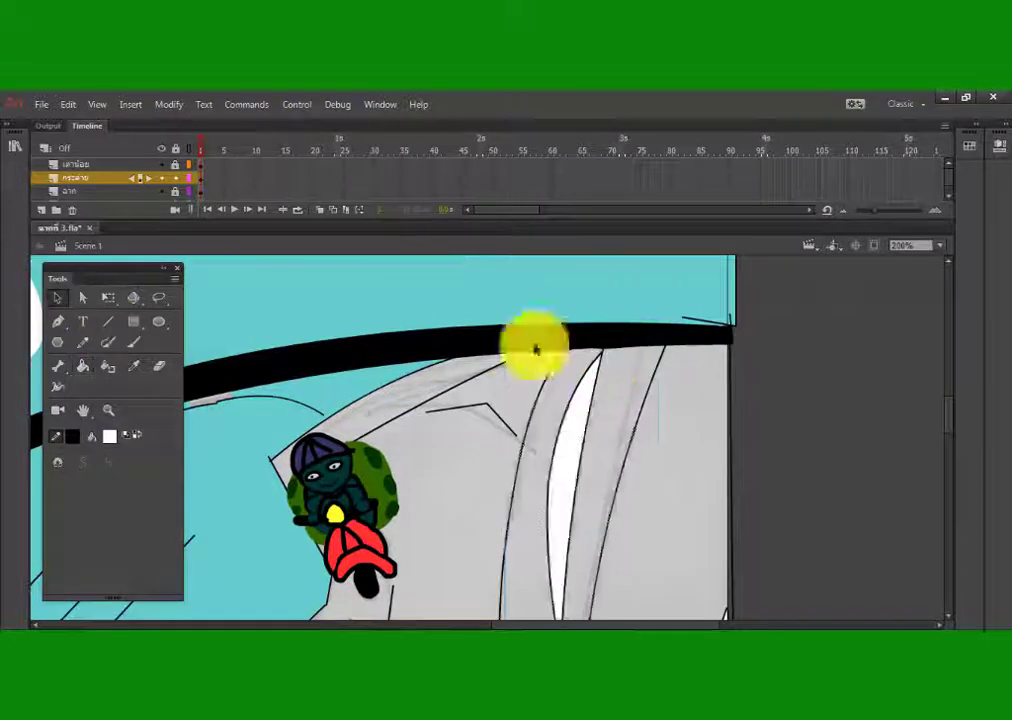
- Reselect all the artwork in the rabbit layer's frame 1 and apply a white fill to it
{"action": "key", "text": "v"}
{"action": "left_click", "coordinate": [201, 179]}
{"action": "left_click", "coordinate": [109, 437]}
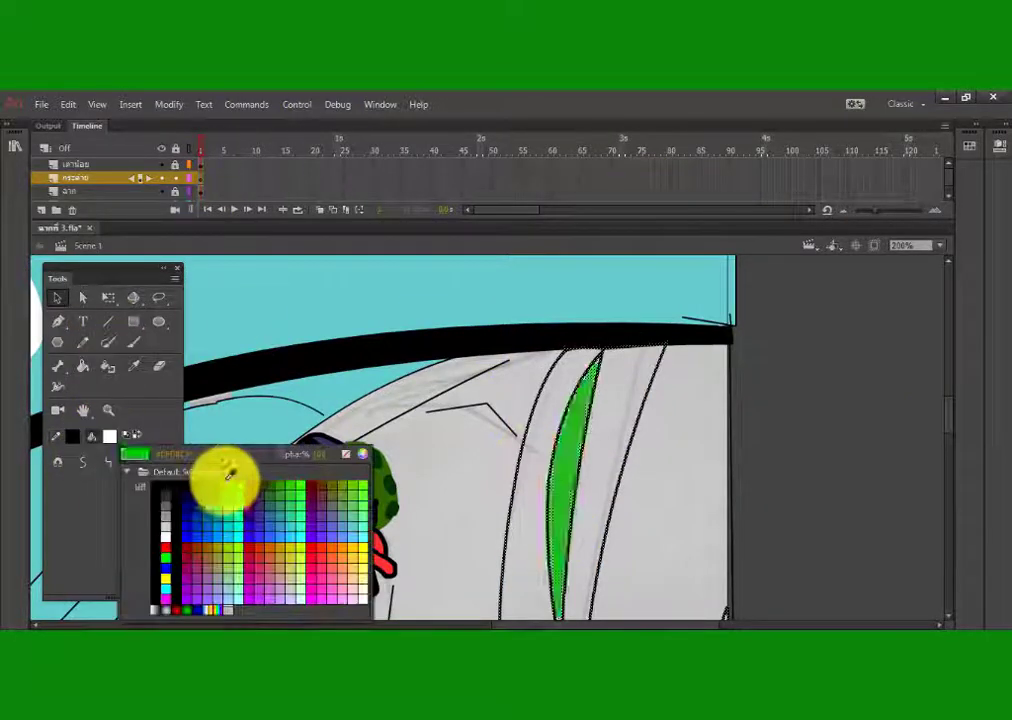
{"action": "left_click", "coordinate": [165, 540]}
{"action": "left_click", "coordinate": [427, 523]}
{"action": "left_click", "coordinate": [82, 300]}
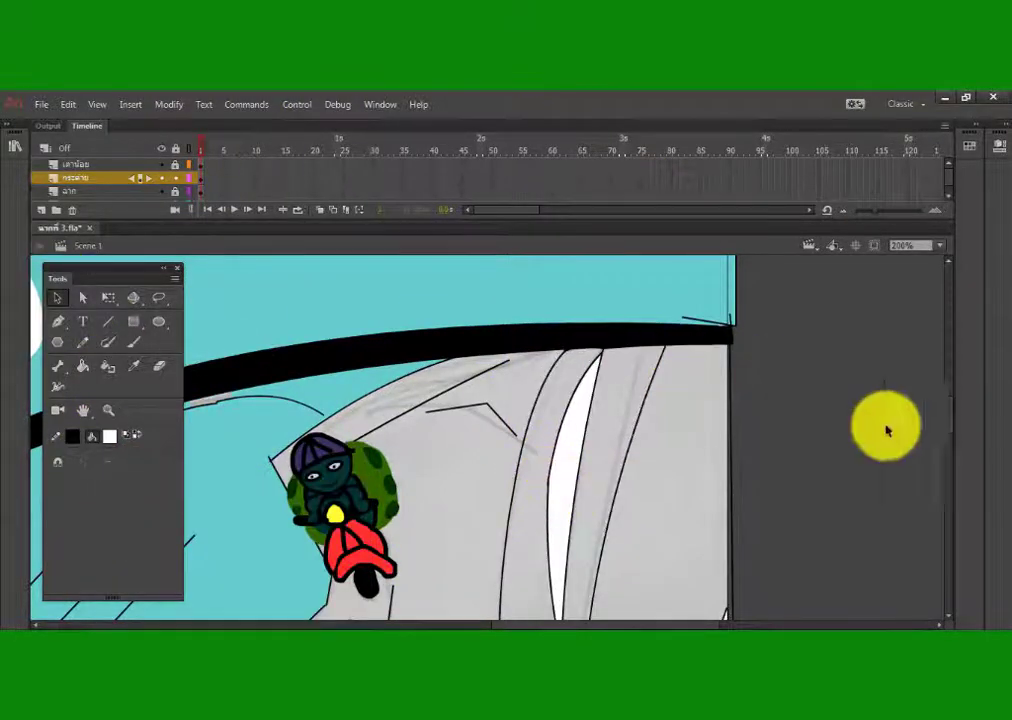
- Fill the outer part of the rabbit's ear with white using the Paint Bucket
{"action": "mouse_move", "coordinate": [950, 406]}
{"action": "left_mouse_down"}
{"action": "mouse_move", "coordinate": [958, 464]}
{"action": "mouse_move", "coordinate": [954, 418]}
{"action": "left_mouse_up"}
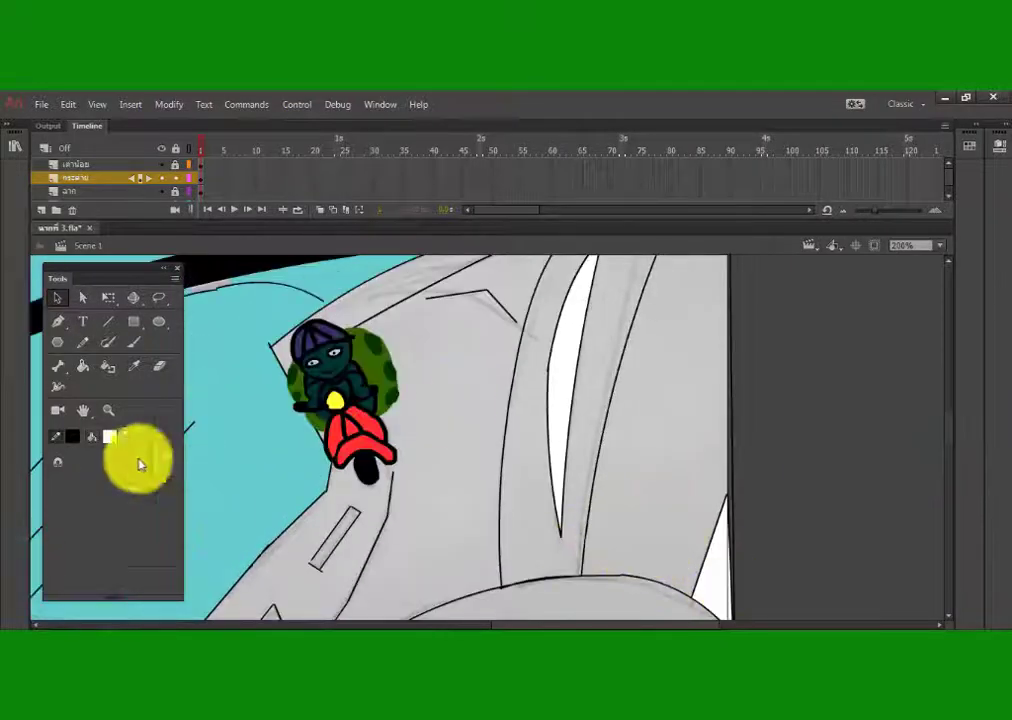
{"action": "left_click", "coordinate": [44, 372]}
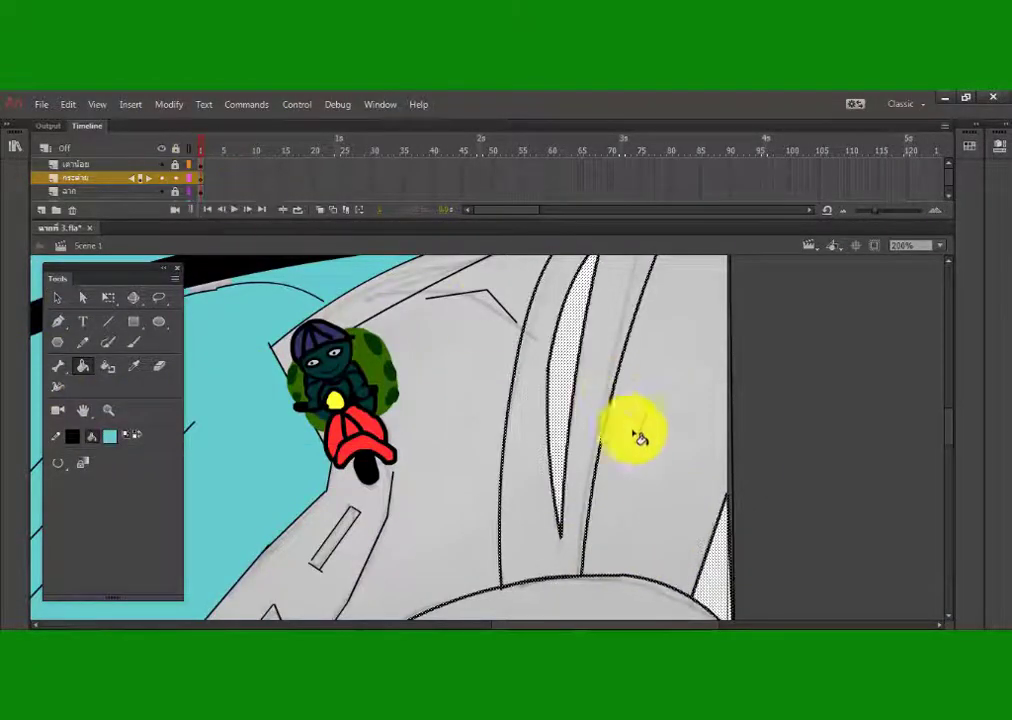
{"action": "key", "text": "v"}
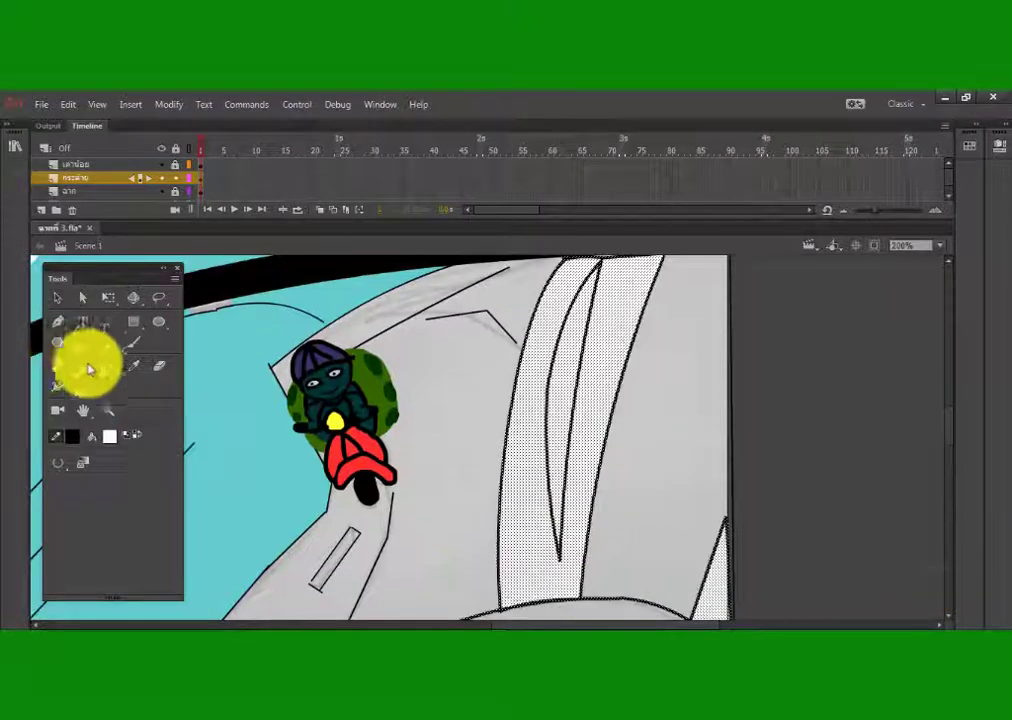
{"action": "key", "text": "Escape"}
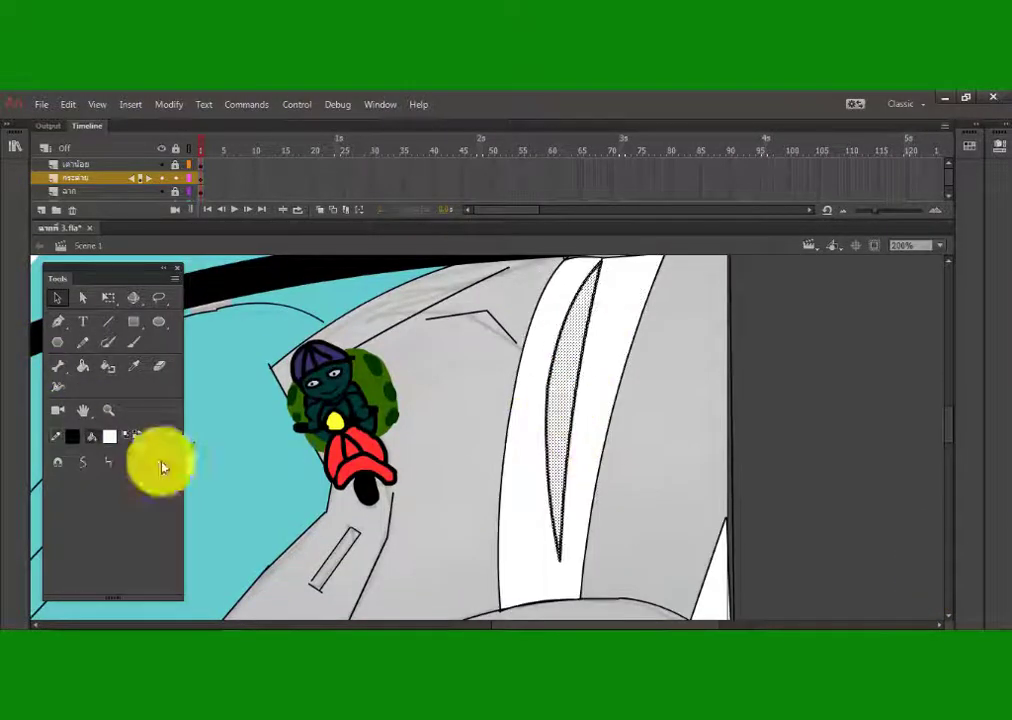
- Recolour the inner ear salmon pink and delete the black outlines around it
{"action": "left_click", "coordinate": [109, 436]}
{"action": "left_click", "coordinate": [339, 576]}
{"action": "left_click", "coordinate": [587, 339]}
{"action": "key", "text": "Delete"}
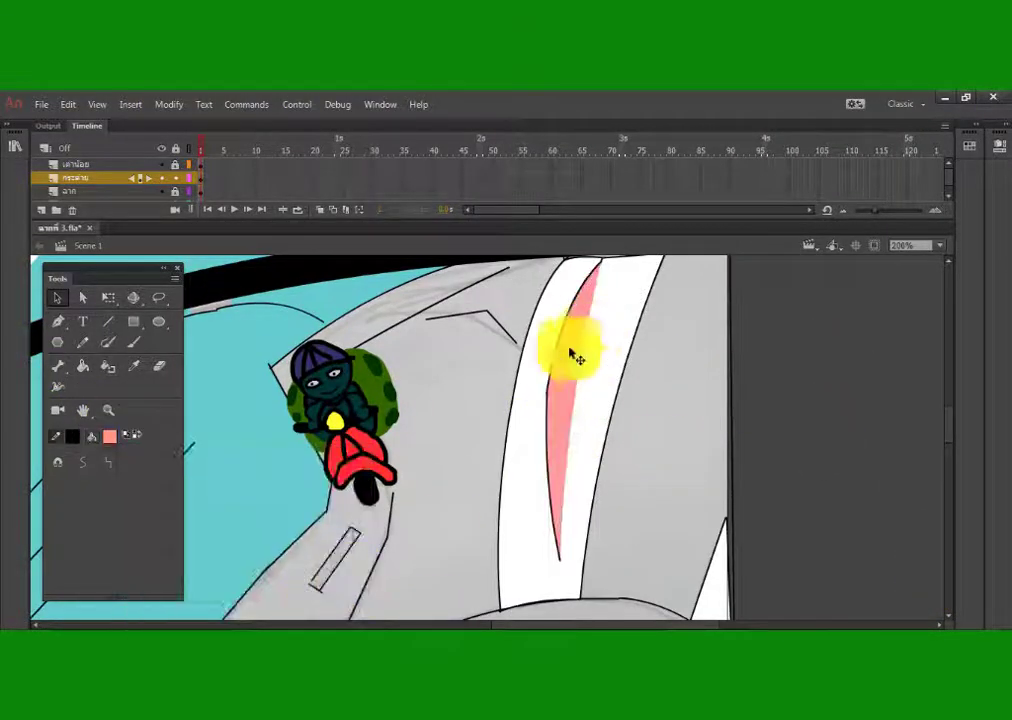
{"action": "left_click", "coordinate": [556, 344]}
{"action": "key", "text": "Delete"}
{"action": "left_click", "coordinate": [549, 448]}
{"action": "key", "text": "Delete"}
{"action": "left_click", "coordinate": [547, 393]}
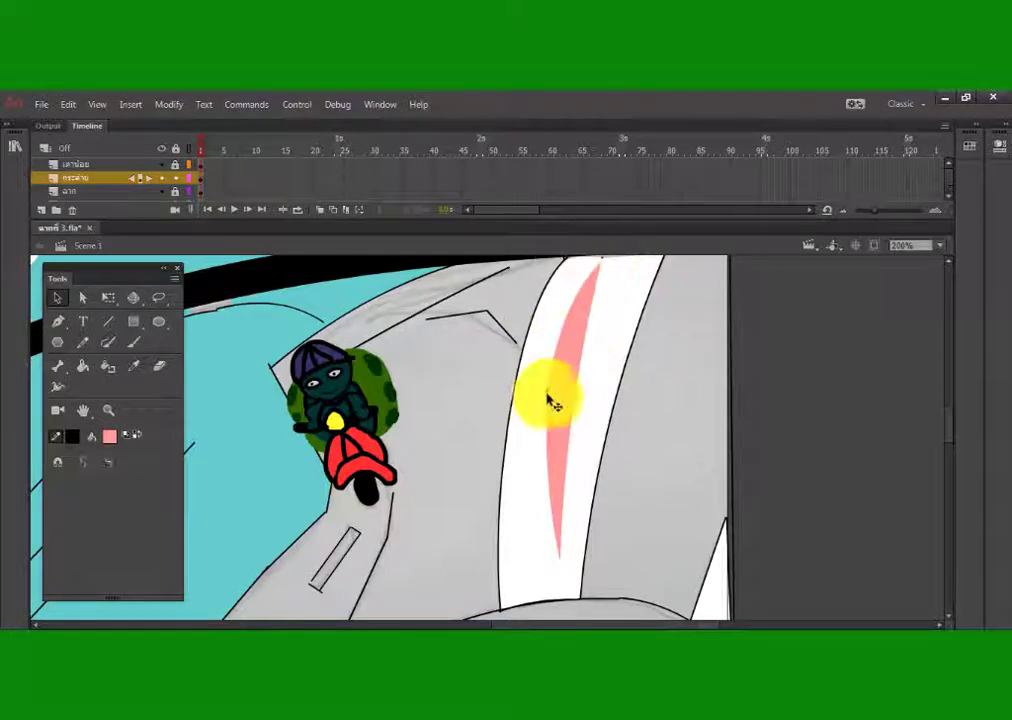
{"action": "key", "text": "Delete"}
- Delete the black outlines along both sides of the white outer ear
{"action": "left_click", "coordinate": [604, 455]}
{"action": "key", "text": "Delete"}
{"action": "left_click", "coordinate": [510, 408]}
{"action": "key", "text": "Delete"}
{"action": "left_click", "coordinate": [514, 392]}
{"action": "key", "text": "Delete"}
- Remove the outline of the small white triangle and fill the rabbit's face with white
{"action": "scroll", "coordinate": [690, 340], "scroll_direction": "down", "scroll_amount": 5}
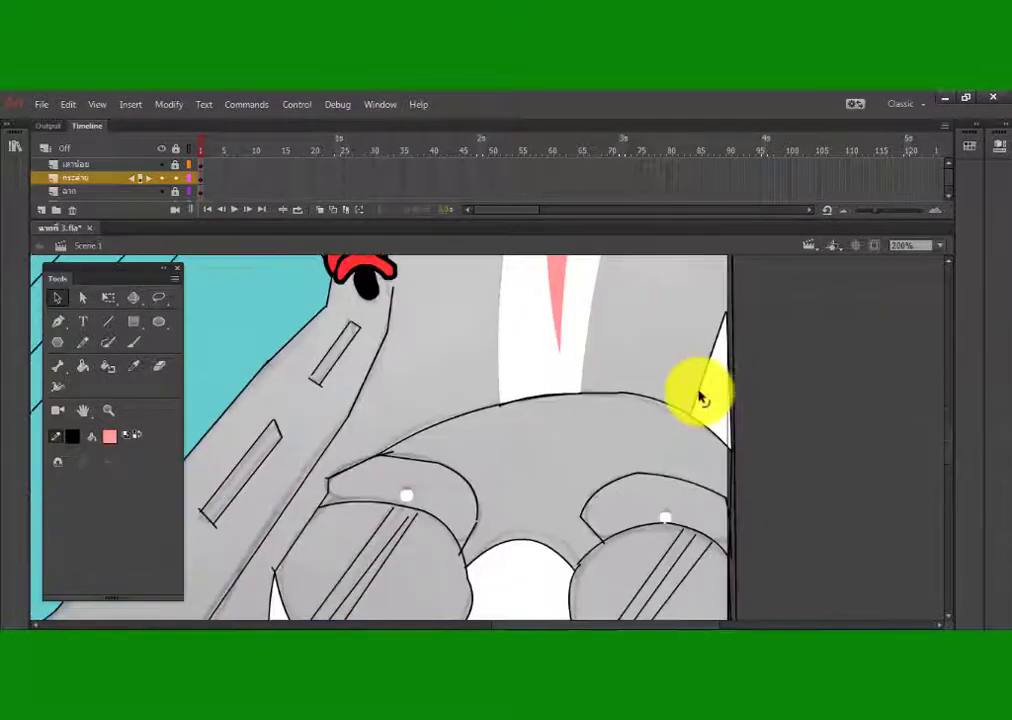
{"action": "left_click", "coordinate": [109, 436]}
{"action": "left_click", "coordinate": [456, 580]}
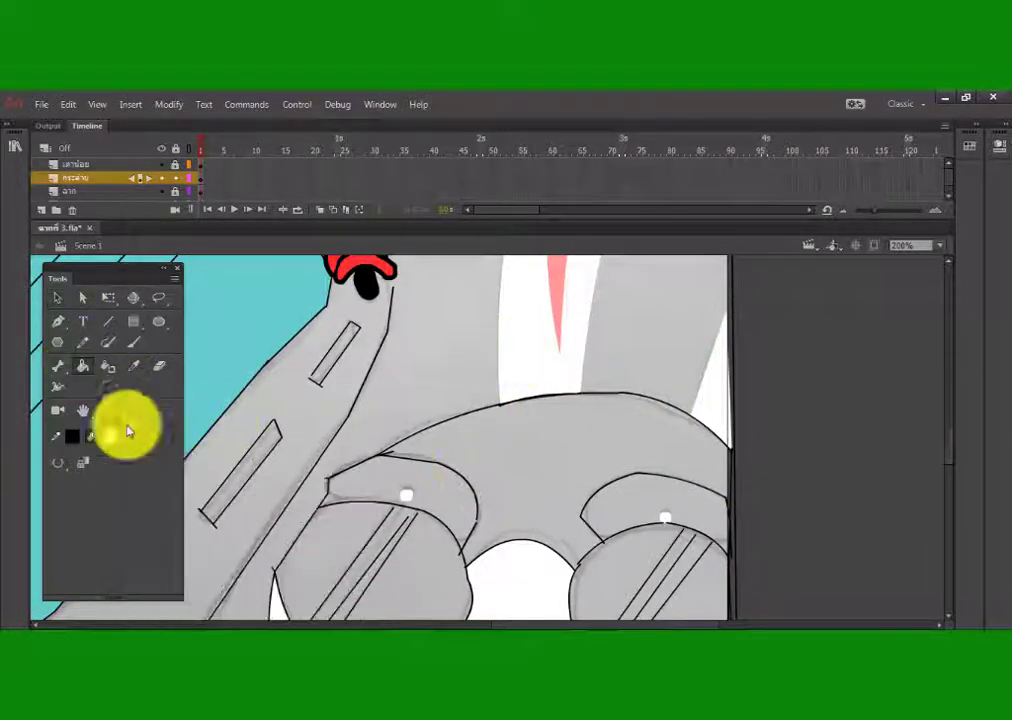
{"action": "left_click", "coordinate": [515, 480]}
{"action": "scroll", "coordinate": [949, 460], "scroll_direction": "down", "scroll_amount": 3}
{"action": "left_click", "coordinate": [109, 436]}
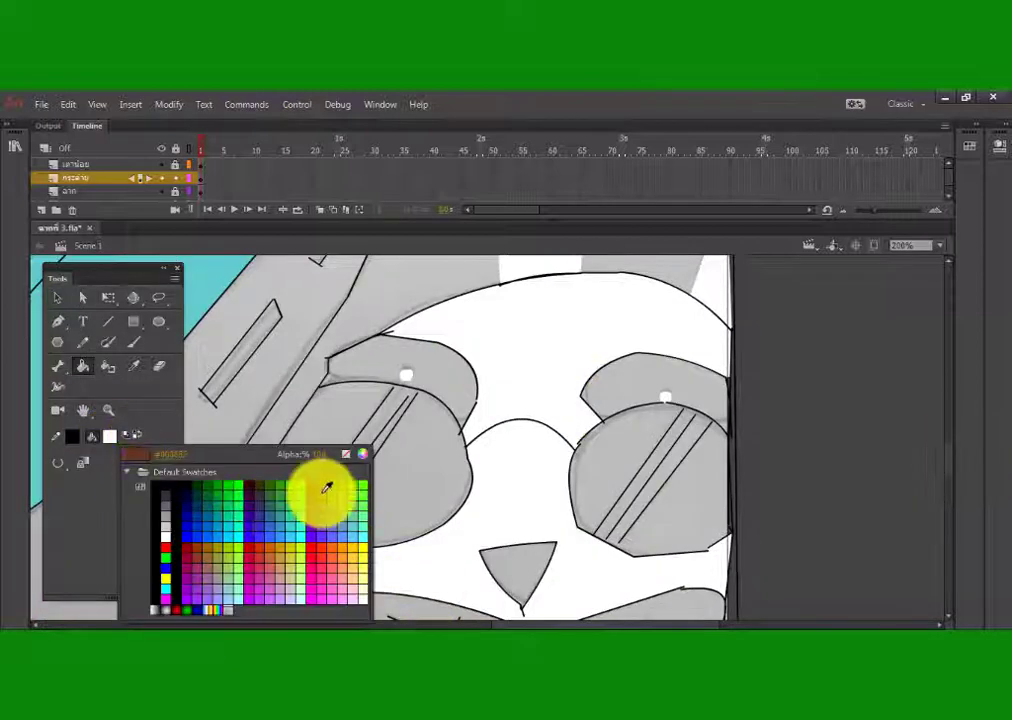
{"action": "left_click", "coordinate": [249, 486]}
{"action": "left_click", "coordinate": [390, 472]}
{"action": "key", "text": "ctrl+z"}
- Fill the sections of the rabbit's left sunglasses lens with a near-black colour from the default swatches
{"action": "left_click", "coordinate": [109, 436]}
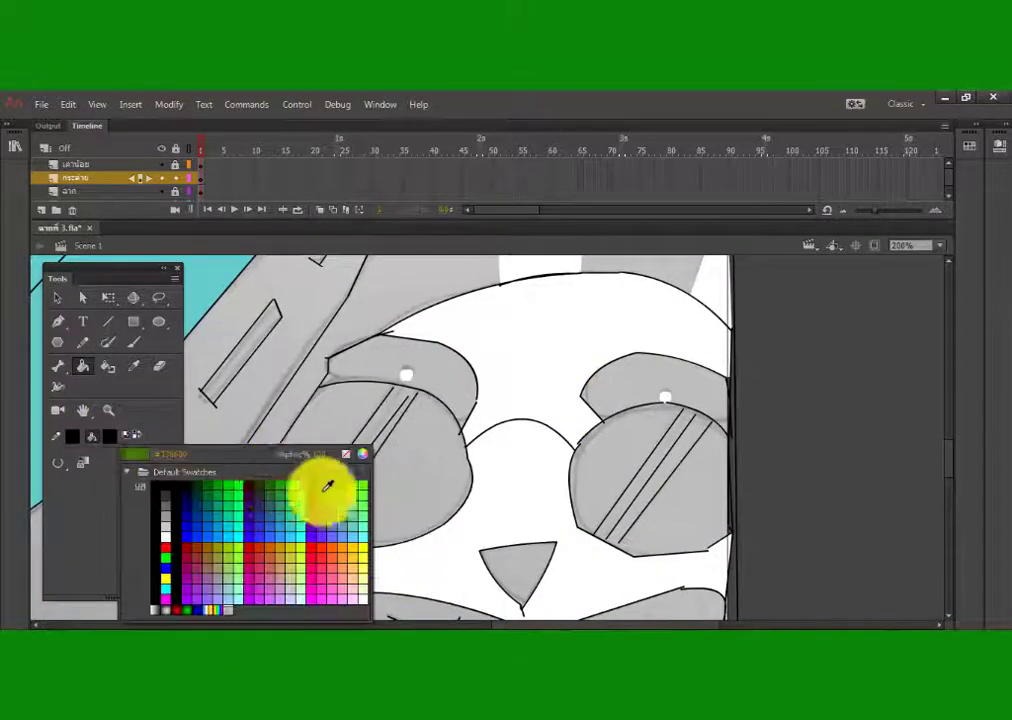
{"action": "left_click", "coordinate": [312, 486]}
{"action": "left_click", "coordinate": [385, 472]}
{"action": "left_click", "coordinate": [109, 436]}
{"action": "left_click", "coordinate": [252, 493]}
{"action": "left_click", "coordinate": [332, 447]}
{"action": "left_click", "coordinate": [420, 403]}
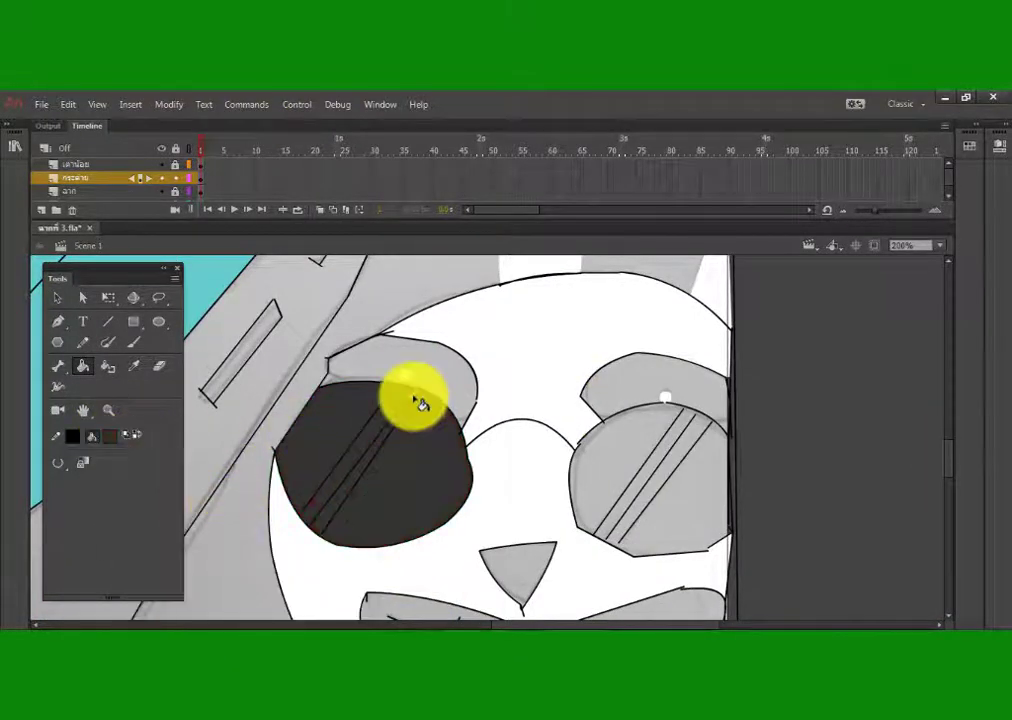
- Fill the sections of the right sunglasses lens with the same near-black colour
{"action": "left_click", "coordinate": [612, 474]}
{"action": "left_click", "coordinate": [678, 467]}
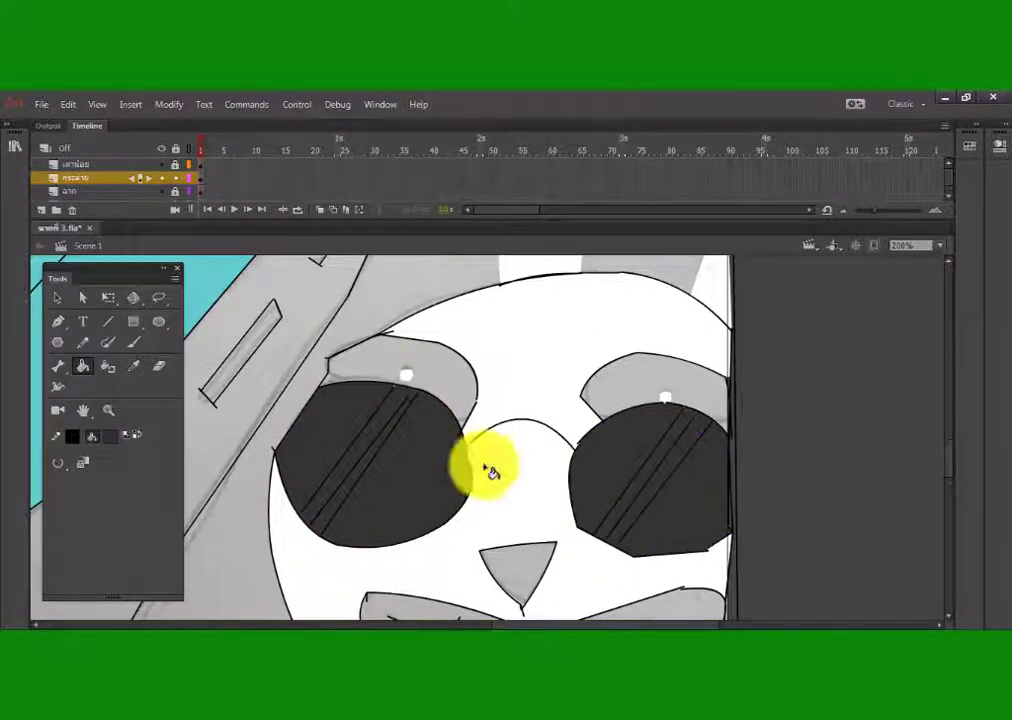
- Recolour the diagonal glare lines on the left sunglasses lens from the swatches to a light grey stroke
{"action": "key", "text": "v"}
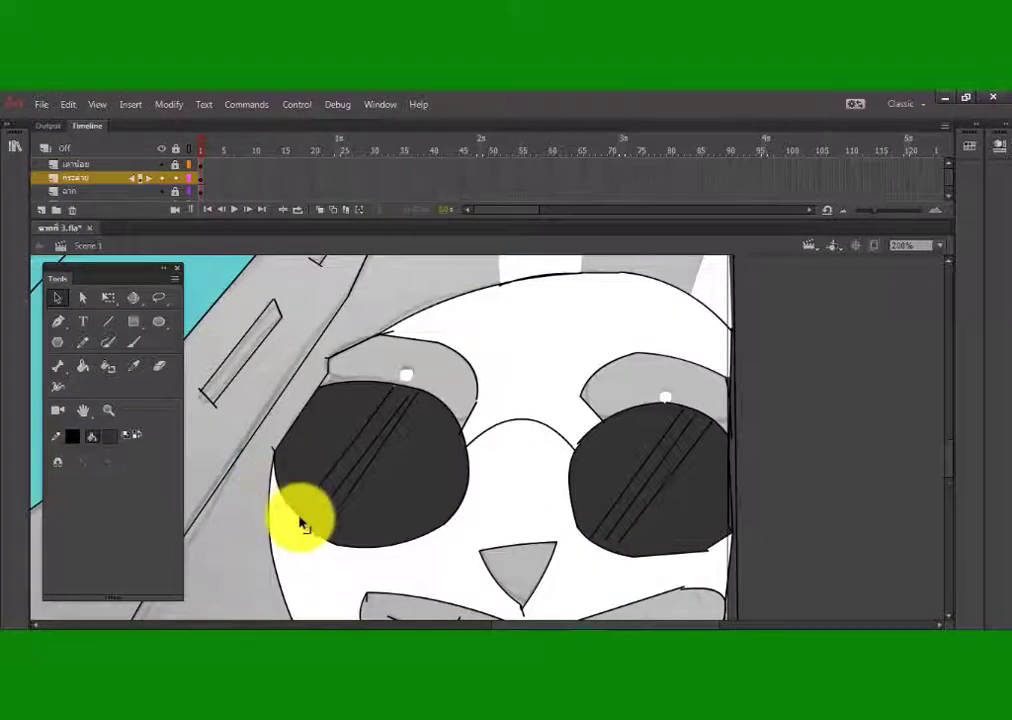
{"action": "left_click", "coordinate": [346, 504]}
{"action": "left_click", "coordinate": [339, 492]}
{"action": "left_click", "coordinate": [321, 495], "text": "shift"}
{"action": "left_click", "coordinate": [109, 436]}
{"action": "left_click", "coordinate": [165, 506]}
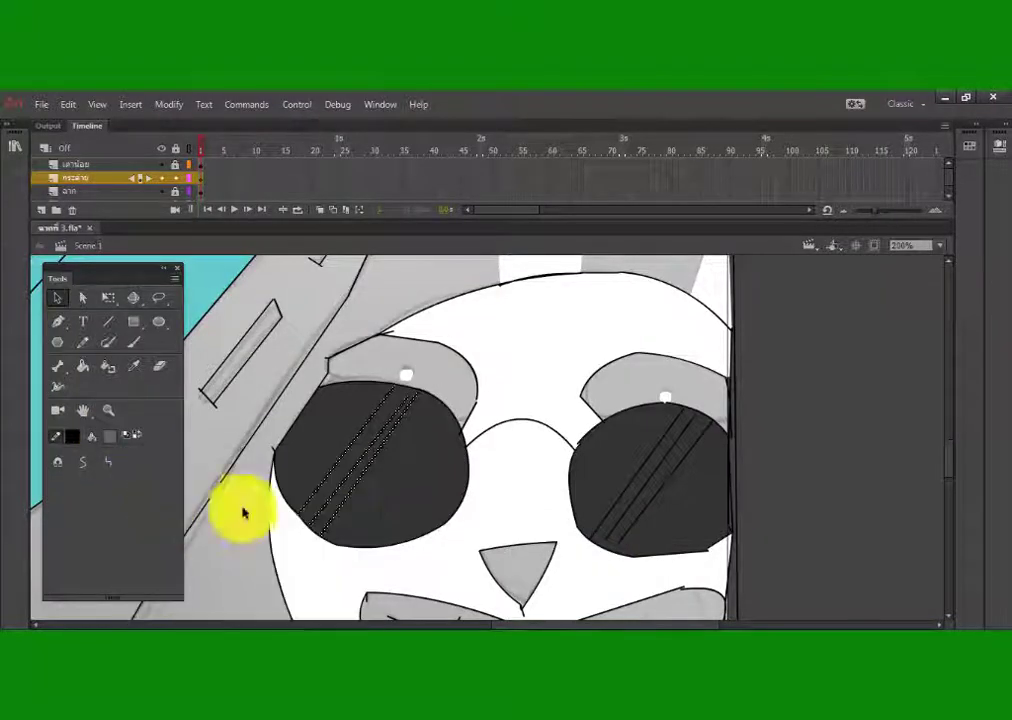
{"action": "left_click", "coordinate": [443, 448]}
{"action": "left_click", "coordinate": [552, 493]}
{"action": "left_click", "coordinate": [373, 418]}
{"action": "left_click", "coordinate": [72, 436]}
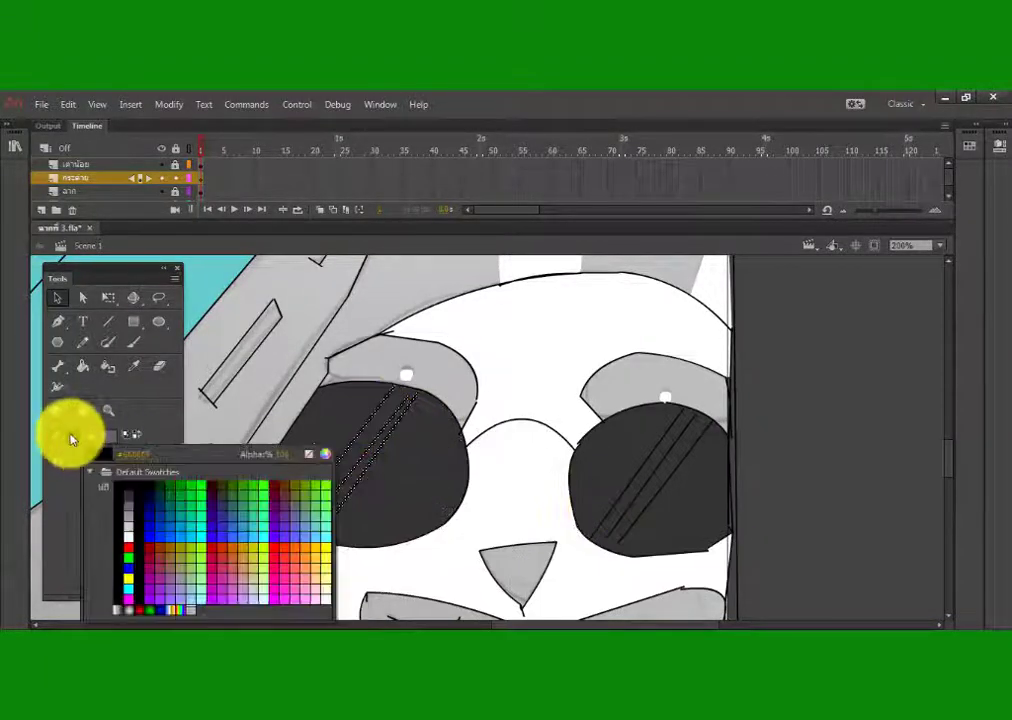
{"action": "left_click", "coordinate": [131, 515]}
{"action": "left_click_drag", "start_coordinate": [414, 408], "coordinate": [407, 391]}
{"action": "left_click_drag", "start_coordinate": [311, 517], "coordinate": [309, 524]}
- Fill the diagonal glare stripes on both sunglasses lenses with mid-grey
{"action": "left_click", "coordinate": [110, 437]}
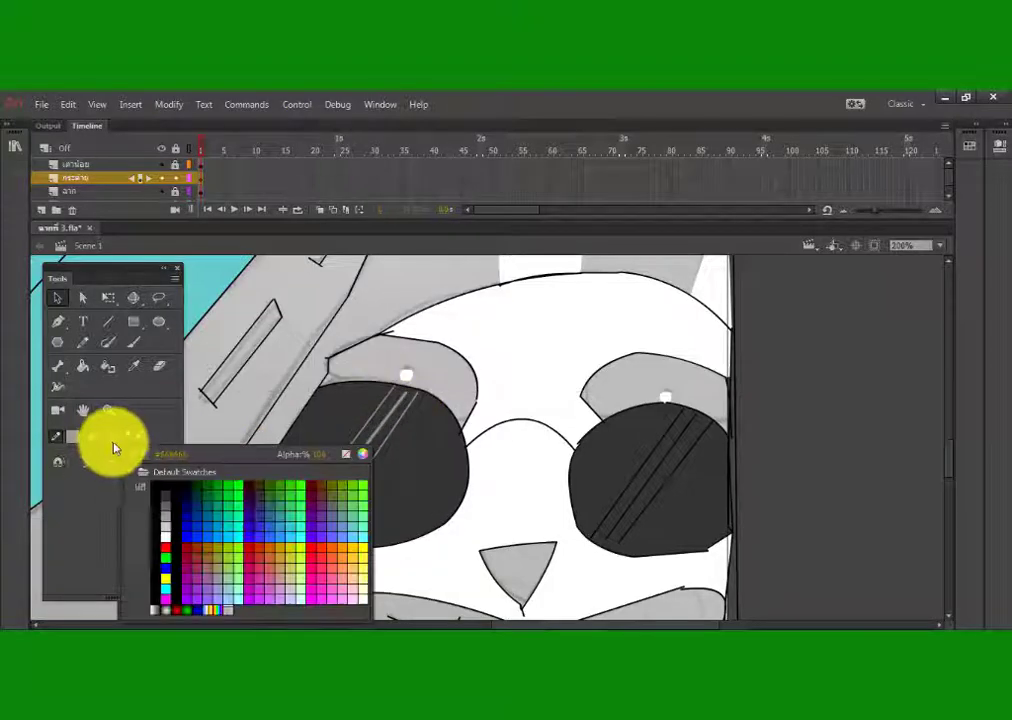
{"action": "left_click", "coordinate": [165, 514]}
{"action": "key", "text": "k"}
{"action": "left_click", "coordinate": [109, 436]}
{"action": "left_click", "coordinate": [163, 501]}
{"action": "left_click", "coordinate": [372, 440]}
{"action": "left_click", "coordinate": [655, 465]}
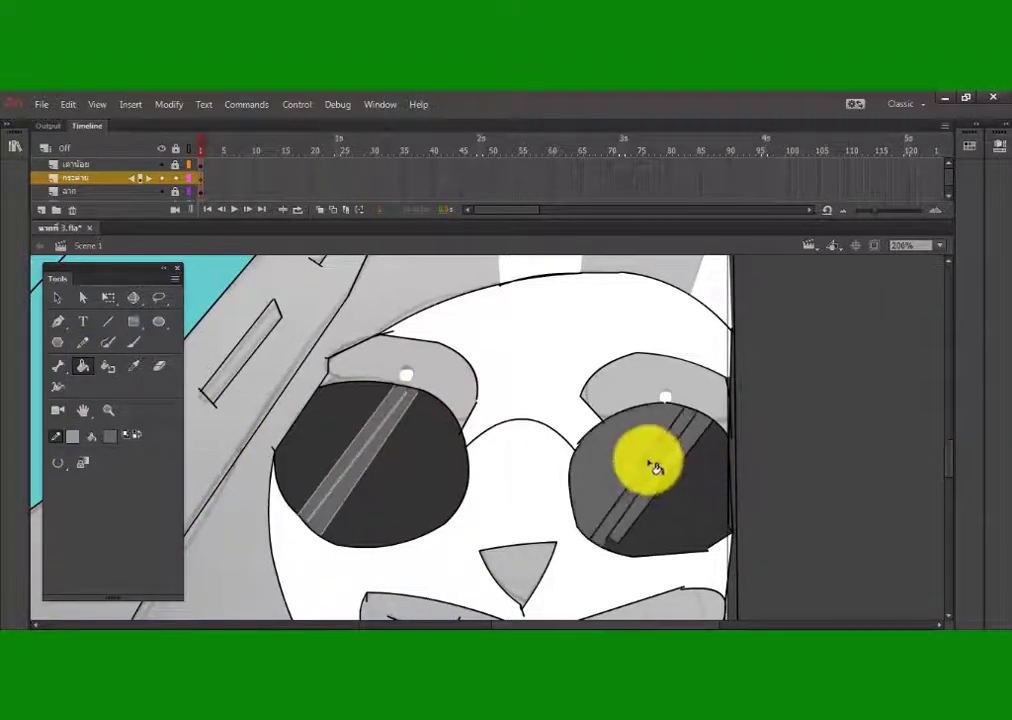
- Refill the main area of the right lens beside its stripe with the left lens's near-black colour
{"action": "left_click", "coordinate": [109, 436]}
{"action": "left_click", "coordinate": [315, 430]}
{"action": "left_click", "coordinate": [627, 467]}
- Draw a straight line along the upper edge of the left lens to close the eye shape above it
{"action": "key", "text": "v"}
{"action": "left_click", "coordinate": [411, 521]}
{"action": "left_click", "coordinate": [478, 428]}
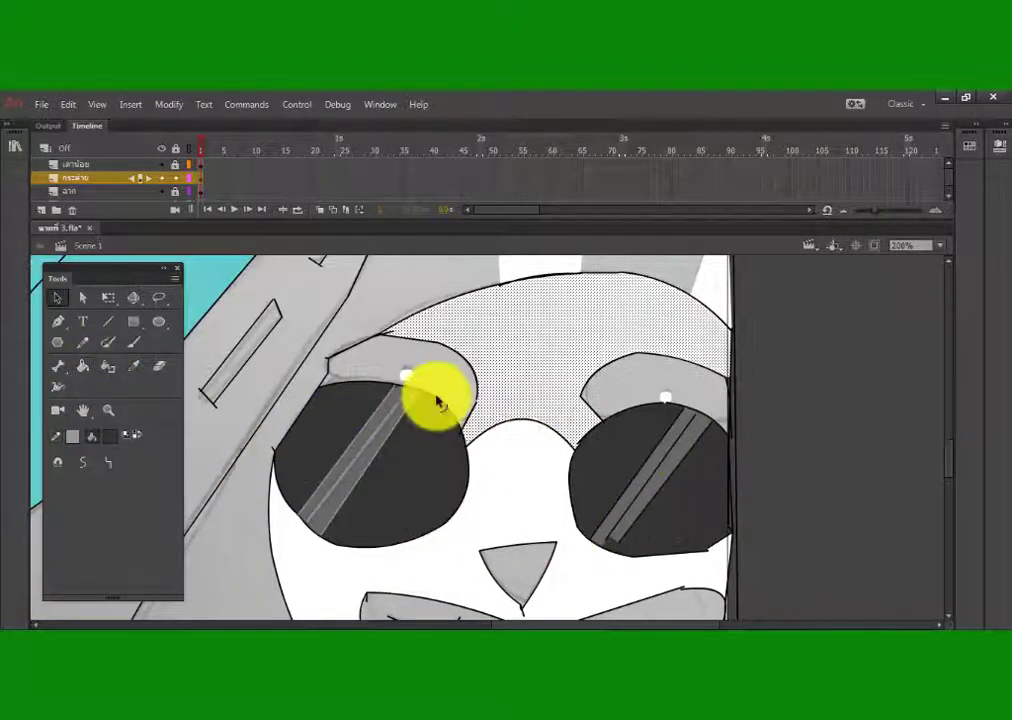
{"action": "left_click", "coordinate": [108, 322]}
{"action": "left_click_drag", "start_coordinate": [331, 375], "coordinate": [422, 391]}
{"action": "left_click", "coordinate": [58, 298]}
{"action": "left_click_drag", "start_coordinate": [354, 382], "coordinate": [350, 378]}
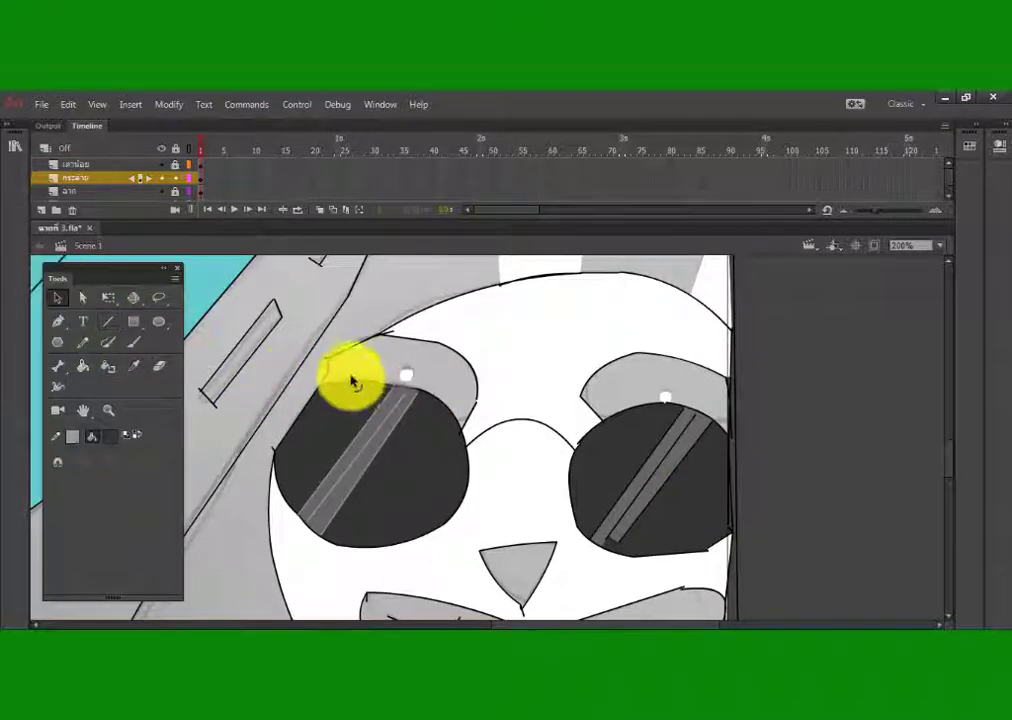
- Fill both eye shapes above the sunglasses with white
{"action": "left_click", "coordinate": [83, 366]}
{"action": "left_click", "coordinate": [110, 437]}
{"action": "left_click", "coordinate": [166, 537]}
{"action": "left_click", "coordinate": [439, 371]}
{"action": "left_click", "coordinate": [697, 401]}
- Paint a round black pupil inside each white eye with the Brush tool
{"action": "left_click_drag", "start_coordinate": [497, 624], "coordinate": [529, 624]}
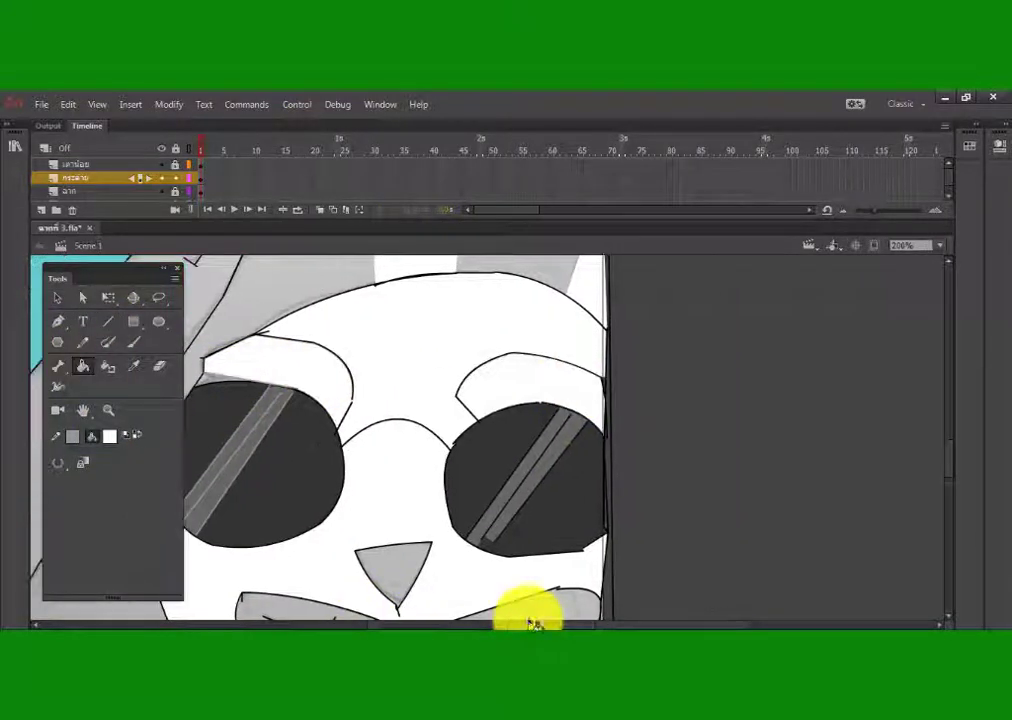
{"action": "left_click", "coordinate": [134, 342]}
{"action": "left_click", "coordinate": [110, 437]}
{"action": "left_click", "coordinate": [166, 490]}
{"action": "left_click", "coordinate": [307, 368]}
{"action": "left_click", "coordinate": [540, 385]}
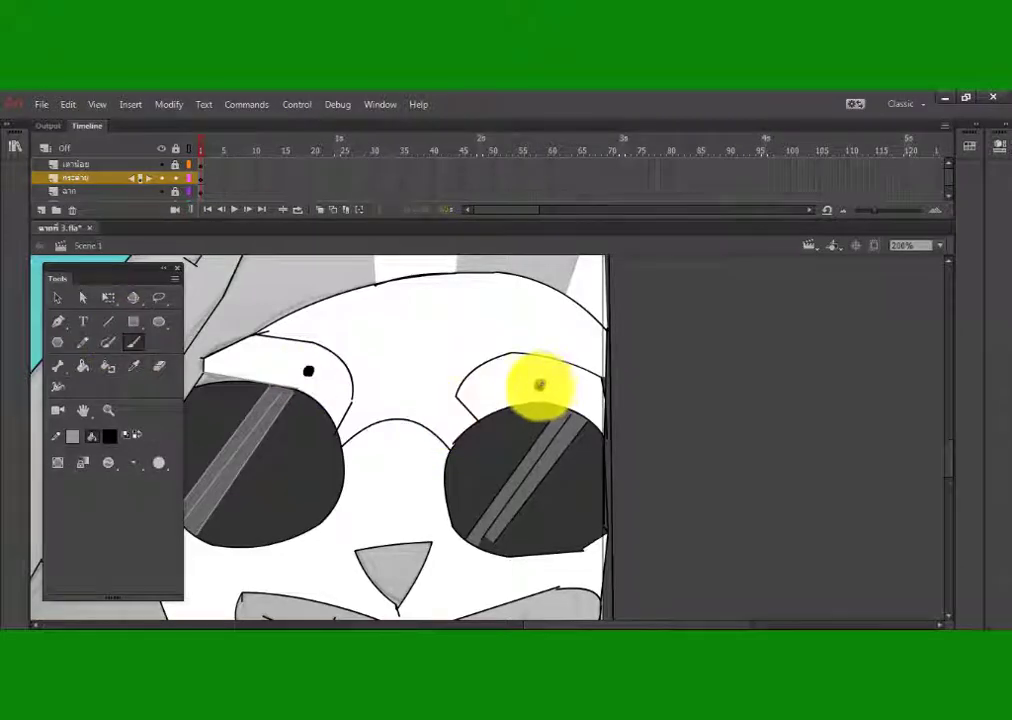
{"action": "left_click", "coordinate": [542, 383]}
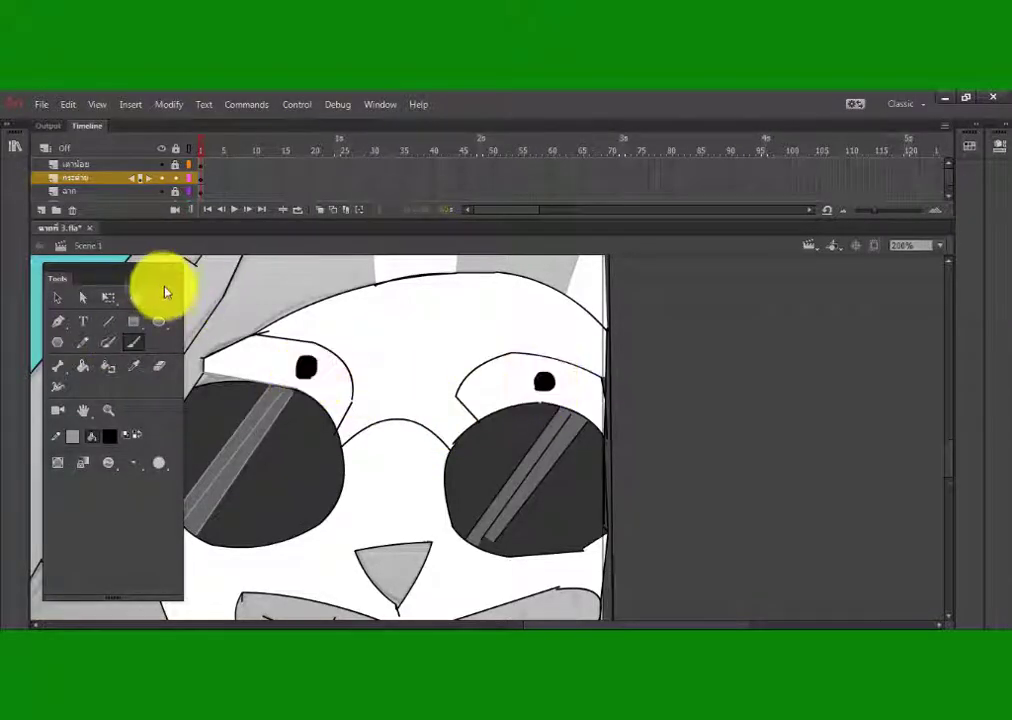
- Select all the outlines around both eyes and set their stroke colour to black
{"action": "key", "text": "v"}
{"action": "left_click", "coordinate": [218, 365]}
{"action": "key", "text": "Delete"}
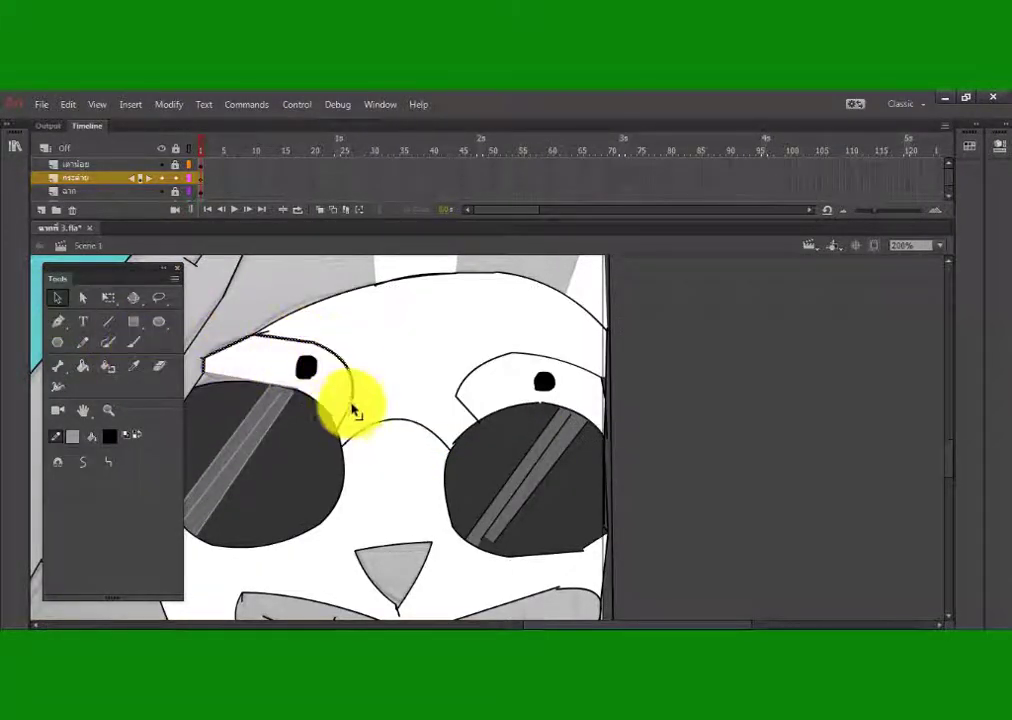
{"action": "left_click", "coordinate": [477, 418], "text": "shift"}
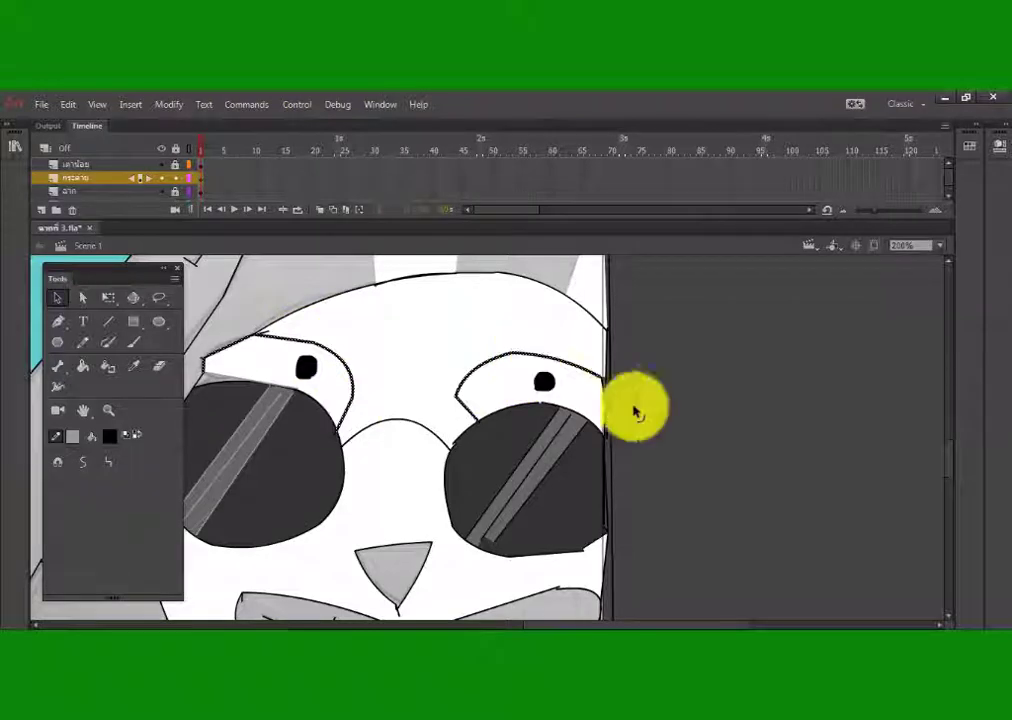
{"action": "left_click", "coordinate": [508, 411], "text": "shift"}
{"action": "left_click", "coordinate": [581, 416], "text": "shift"}
{"action": "left_click", "coordinate": [605, 436], "text": "shift"}
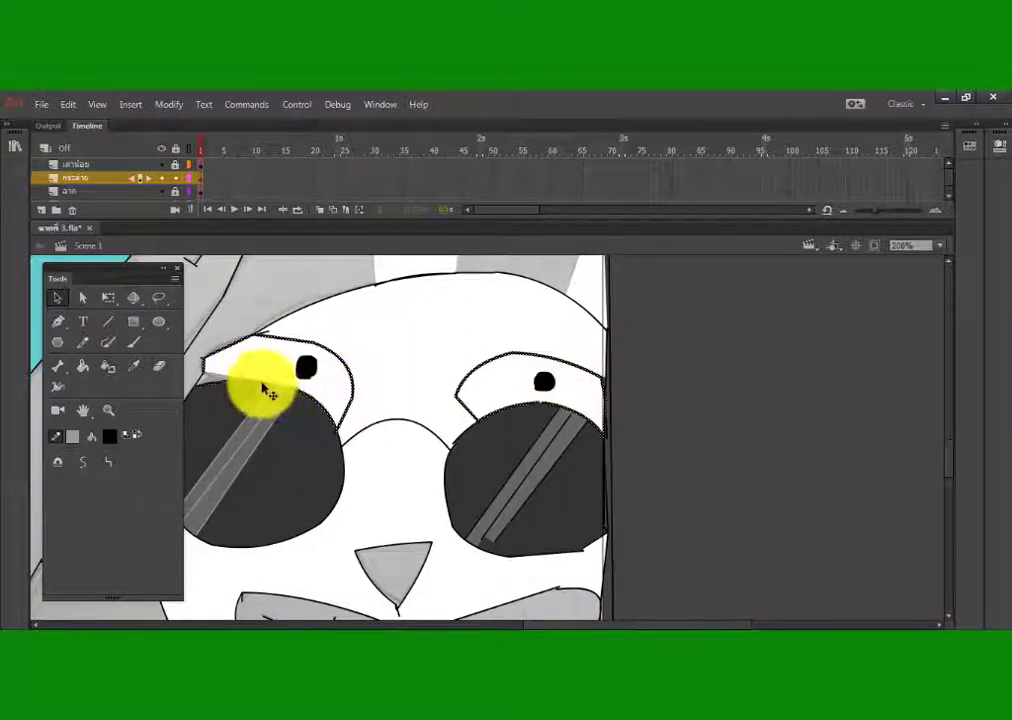
{"action": "left_click", "coordinate": [72, 436]}
{"action": "left_click", "coordinate": [87, 480]}
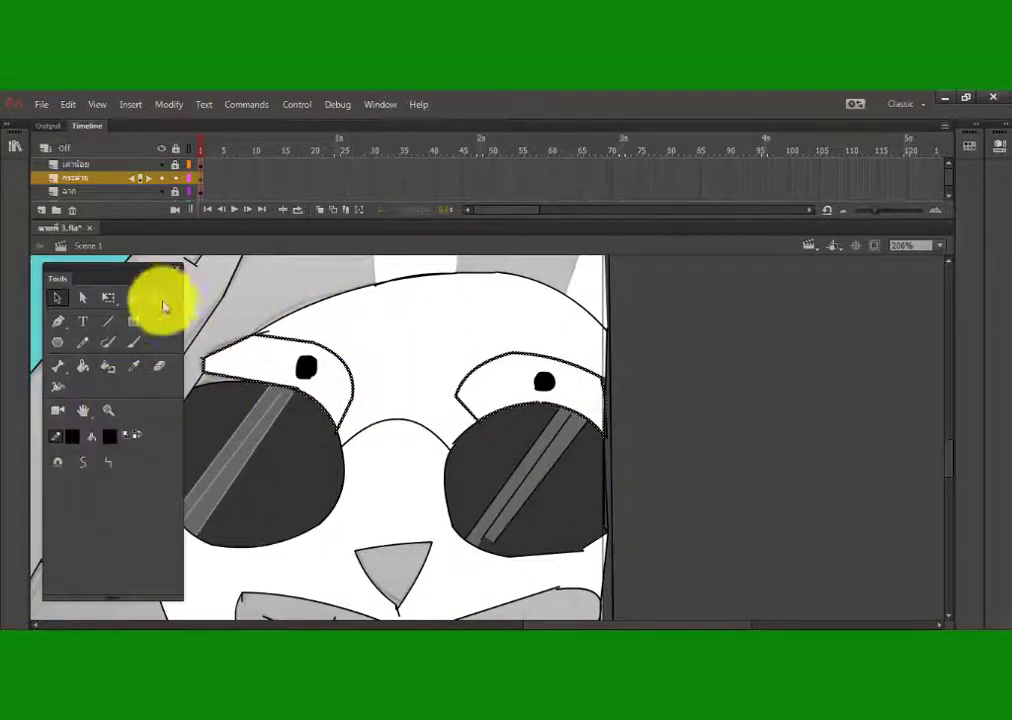
{"action": "left_click", "coordinate": [58, 298]}
{"action": "left_click", "coordinate": [420, 405]}
{"action": "left_click", "coordinate": [424, 432]}
{"action": "left_click", "coordinate": [424, 427]}
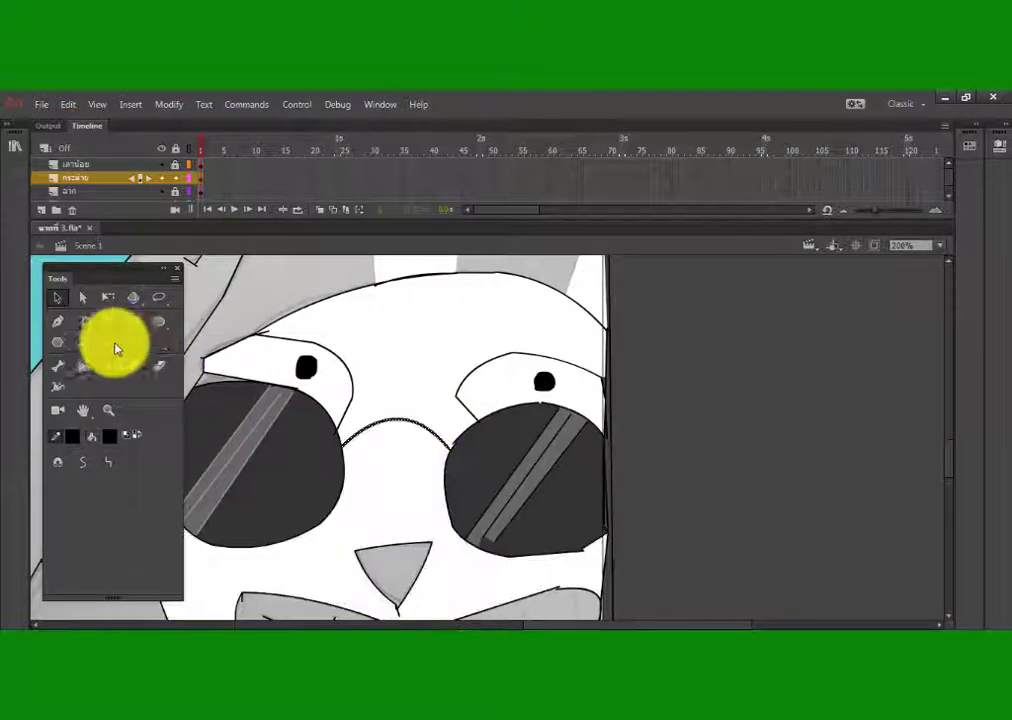
{"action": "left_click", "coordinate": [110, 323]}
- Try a bright pink fill on the rabbit's mouth
{"action": "left_click_drag", "start_coordinate": [949, 463], "coordinate": [949, 483]}
{"action": "left_click", "coordinate": [108, 438]}
{"action": "left_click", "coordinate": [124, 533]}
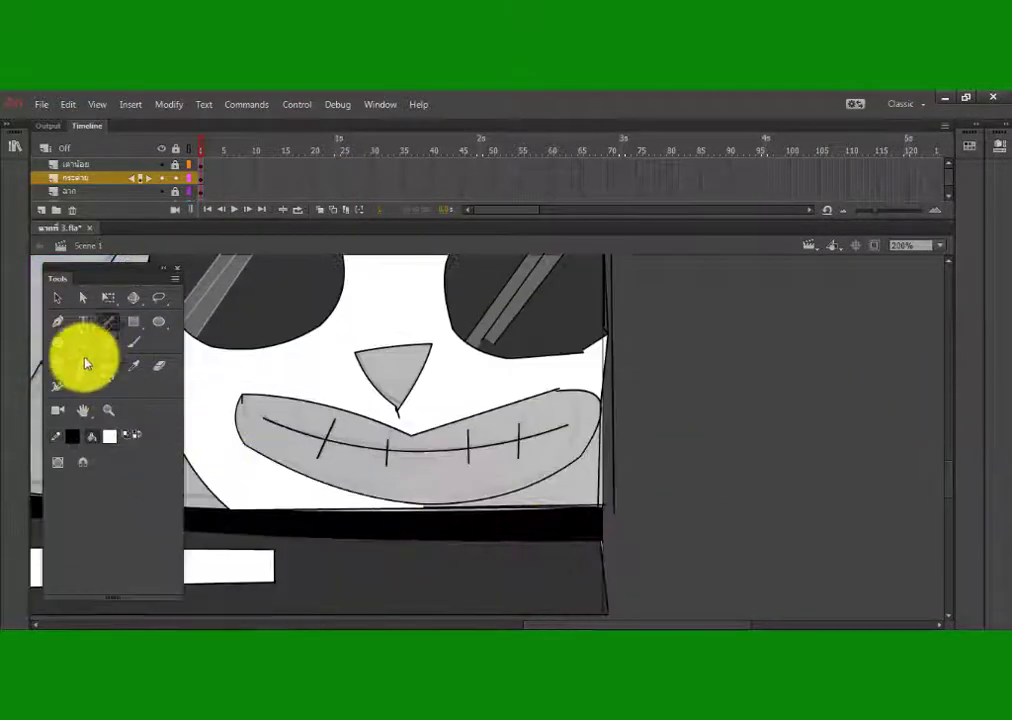
{"action": "left_click", "coordinate": [84, 365]}
{"action": "left_click", "coordinate": [109, 436]}
{"action": "left_click", "coordinate": [334, 583]}
{"action": "left_click", "coordinate": [389, 443]}
- Try two other swatch colours, including a medium pink, on the rabbit's triangular nose
{"action": "left_click", "coordinate": [109, 436]}
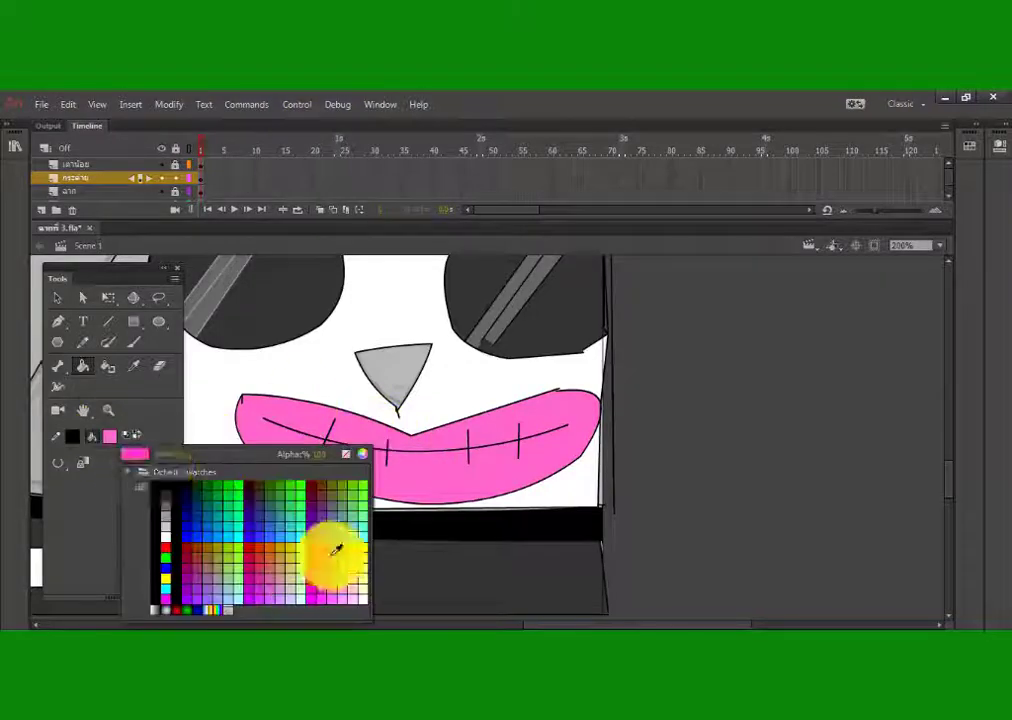
{"action": "left_click", "coordinate": [334, 549]}
{"action": "left_click", "coordinate": [372, 376]}
{"action": "left_click", "coordinate": [109, 436]}
{"action": "left_click", "coordinate": [345, 584]}
{"action": "left_click", "coordinate": [396, 376]}
- Fill the rabbit's nose and mouth with pale pink
{"action": "left_click", "coordinate": [109, 436]}
{"action": "left_click", "coordinate": [352, 588]}
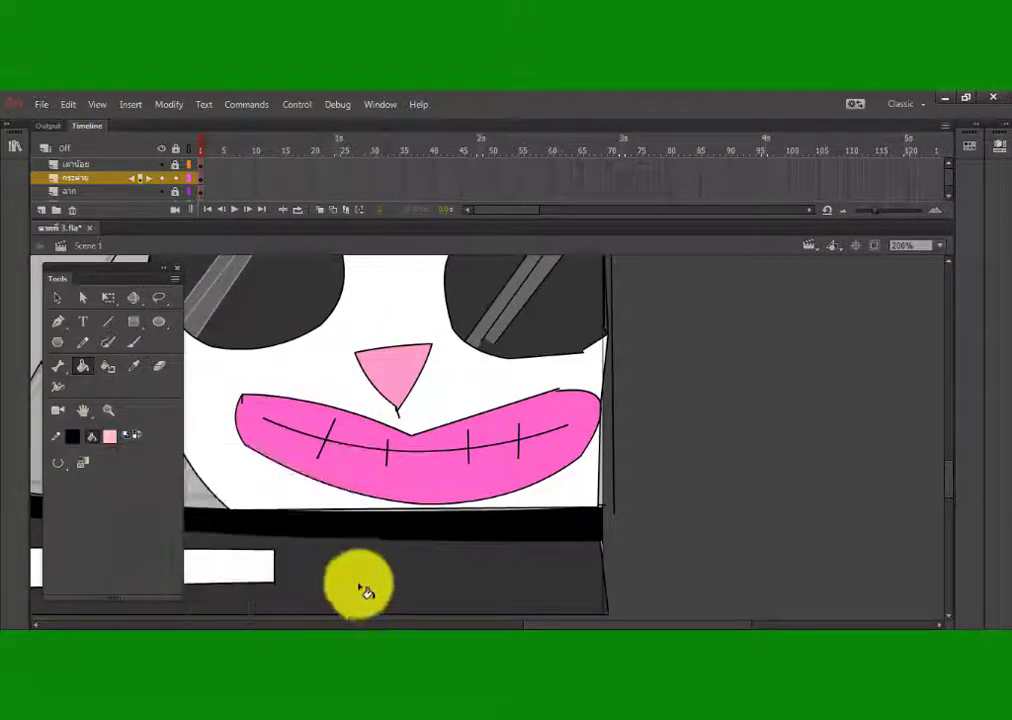
{"action": "left_click", "coordinate": [402, 375]}
{"action": "left_click", "coordinate": [533, 480]}
- Reset the colours to black stroke and white fill, and smooth the outlines of the eyes into rounded curves
{"action": "scroll", "coordinate": [947, 470], "scroll_direction": "up", "scroll_amount": 3}
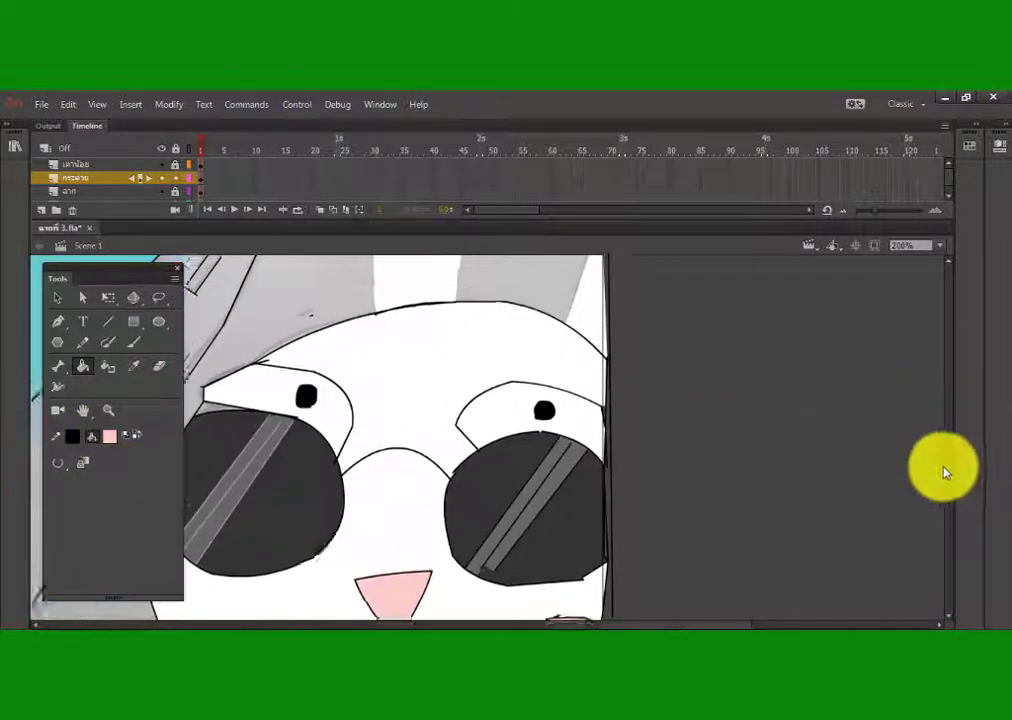
{"action": "left_click", "coordinate": [125, 436]}
{"action": "left_click", "coordinate": [227, 380]}
{"action": "left_click", "coordinate": [57, 298]}
{"action": "left_click_drag", "start_coordinate": [600, 625], "coordinate": [558, 626]}
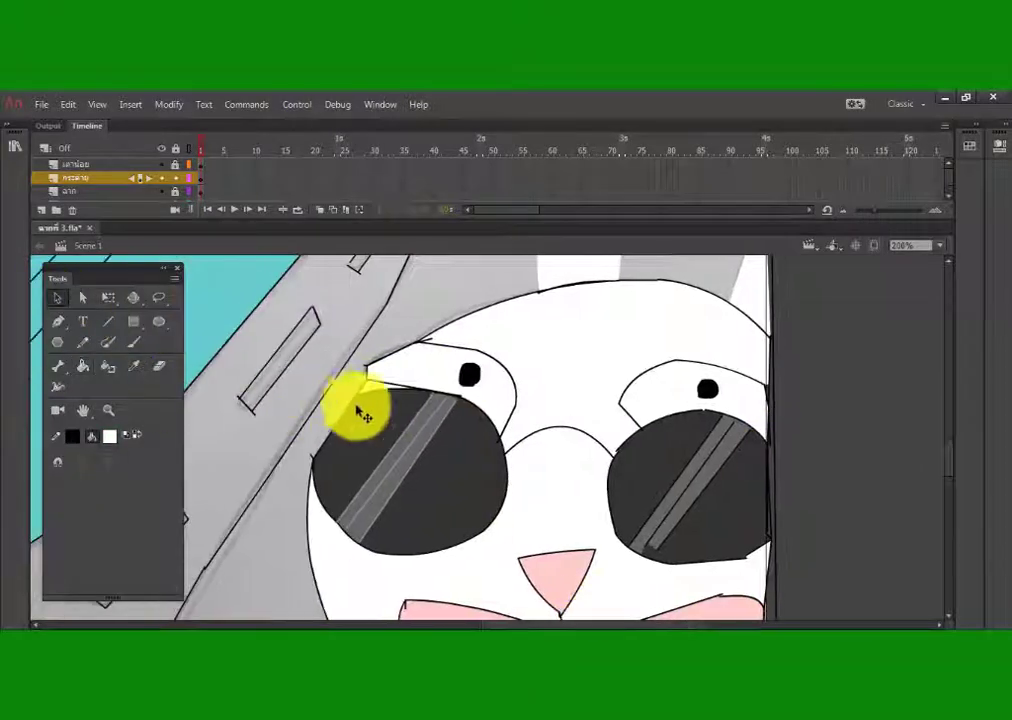
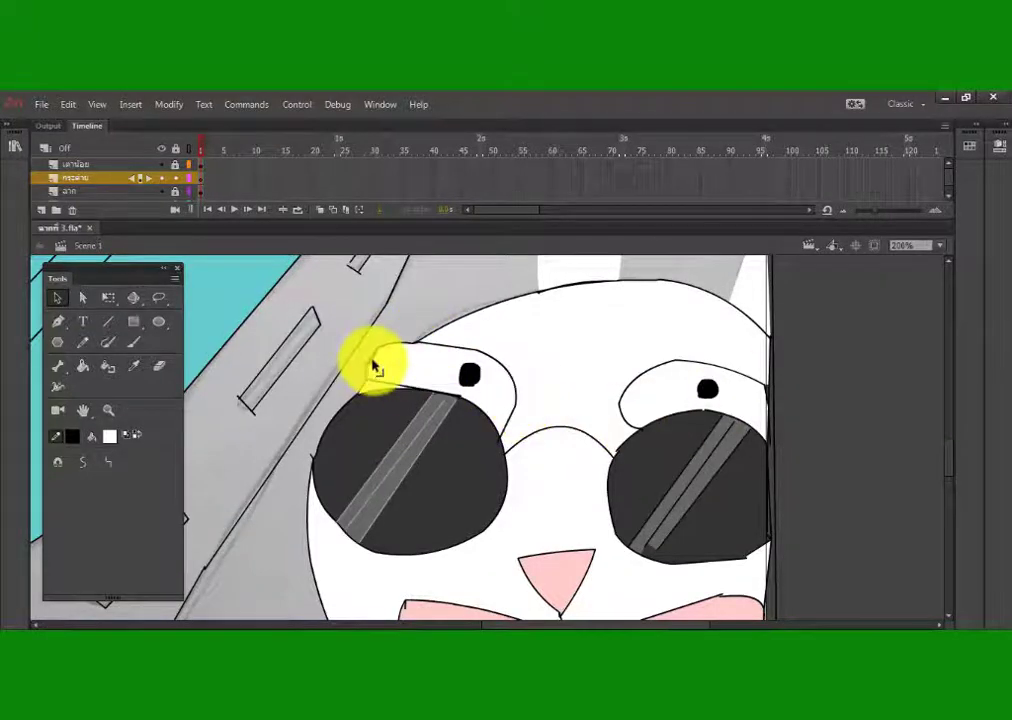
- Remove the black outlines around the rabbit's head, nose and mouth
{"action": "left_click", "coordinate": [938, 245]}
{"action": "left_click", "coordinate": [925, 334]}
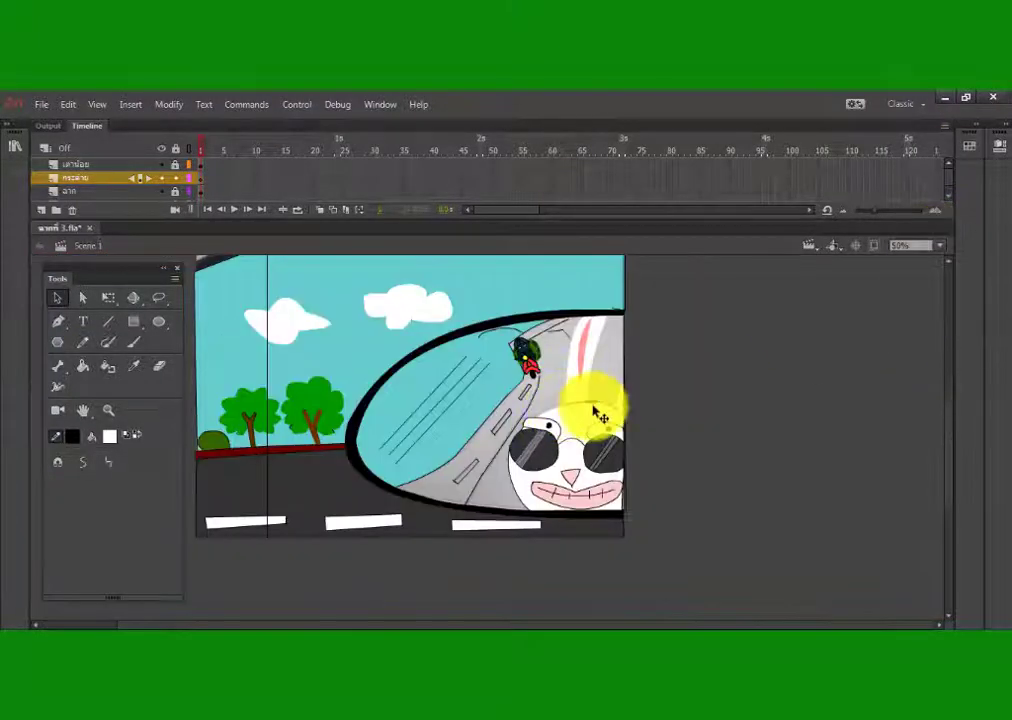
{"action": "left_click", "coordinate": [610, 508]}
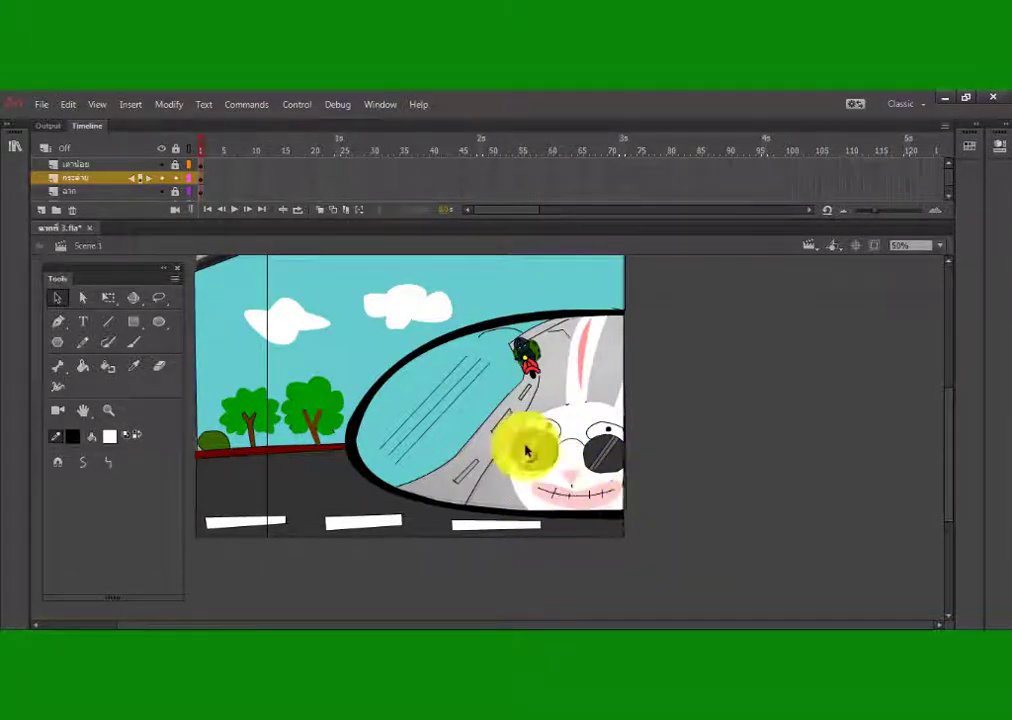
- Lock the rabbit layer and fill the grey areas inside the mirror on the scene layer with the sky's turquoise
{"action": "left_click", "coordinate": [545, 340]}
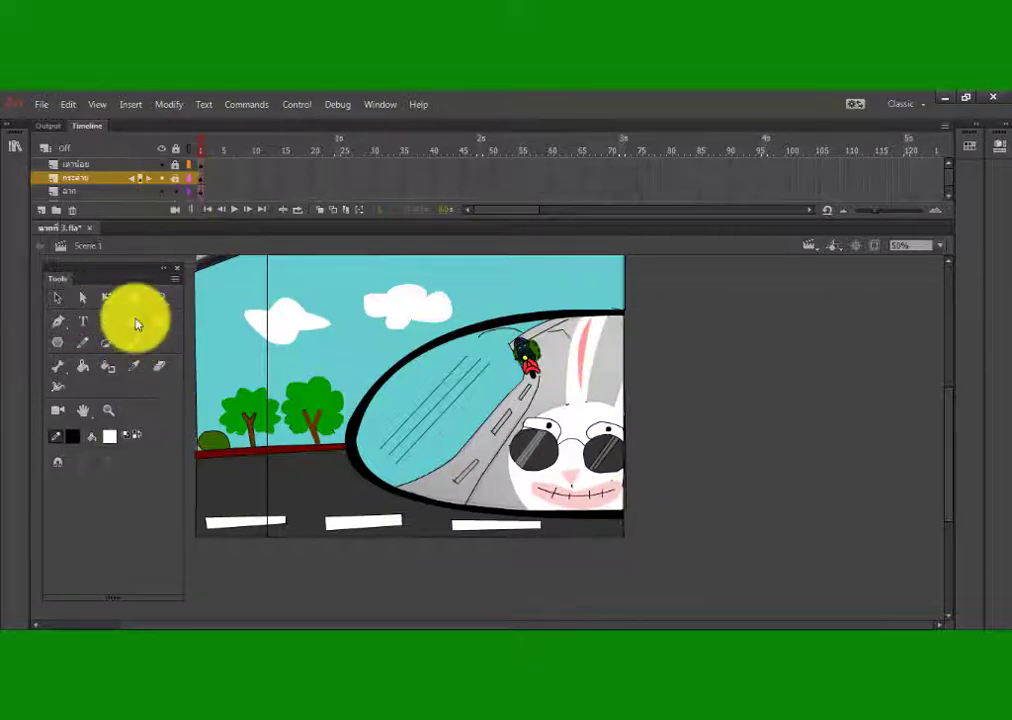
{"action": "left_click", "coordinate": [137, 323]}
{"action": "left_click", "coordinate": [338, 333]}
{"action": "left_click", "coordinate": [201, 190]}
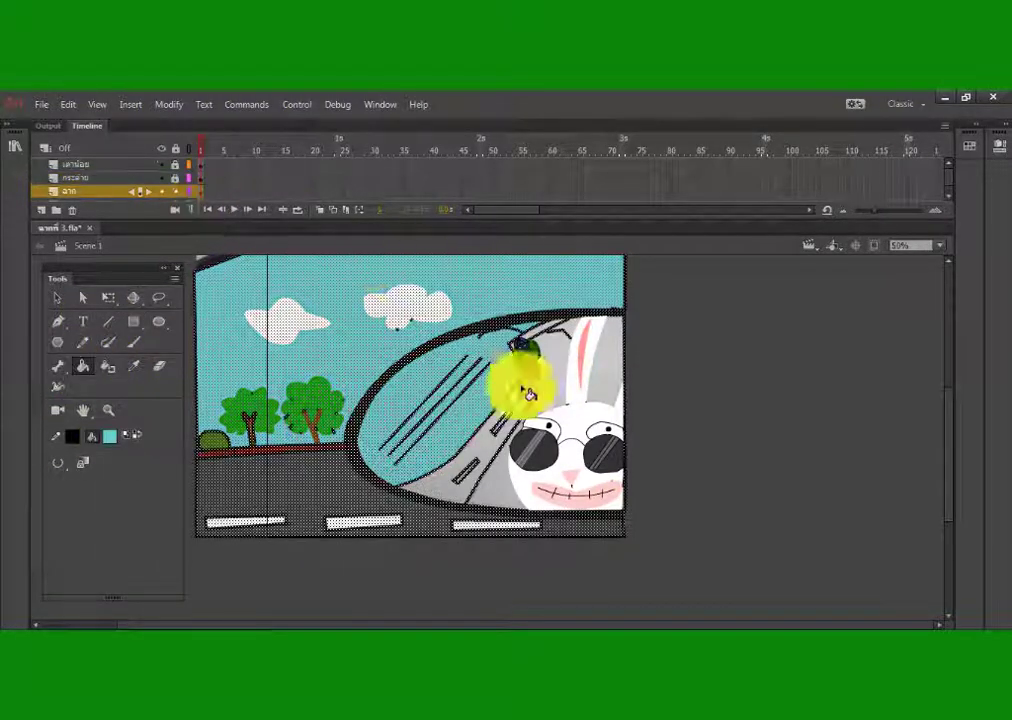
{"action": "left_click", "coordinate": [58, 298]}
{"action": "left_click", "coordinate": [114, 438]}
{"action": "left_click", "coordinate": [166, 498]}
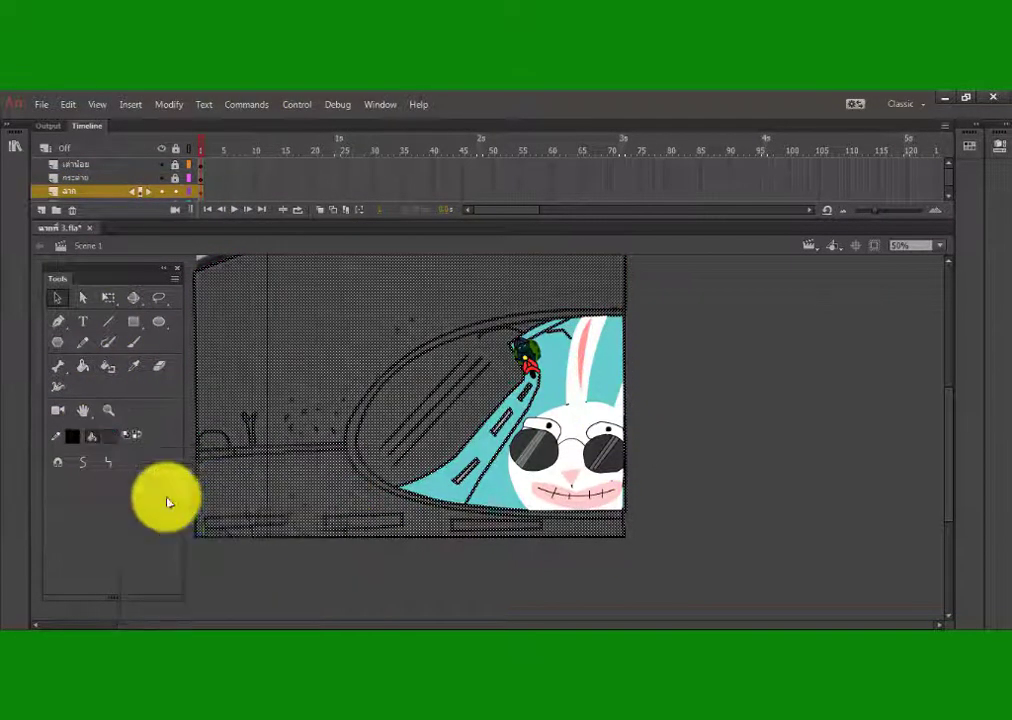
{"action": "key", "text": "ctrl+z"}
{"action": "left_click", "coordinate": [481, 560]}
{"action": "left_click", "coordinate": [430, 420]}
{"action": "left_click", "coordinate": [108, 436]}
{"action": "left_click", "coordinate": [178, 486]}
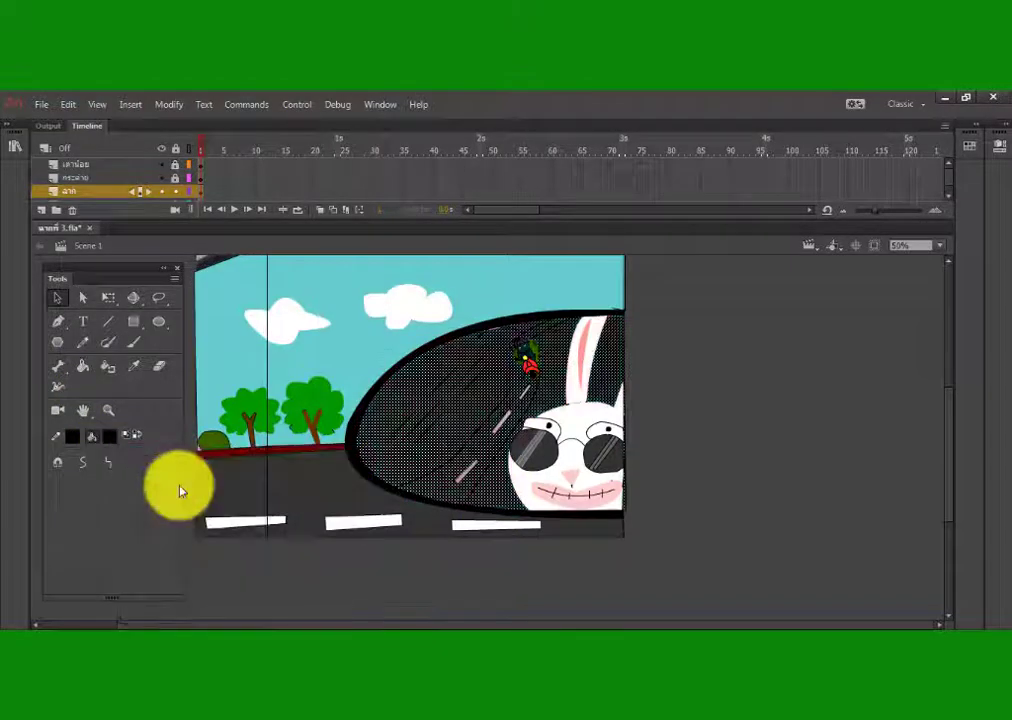
{"action": "key", "text": "ctrl+z"}
- Fill the road and the area behind the rabbit inside the mirror with dark grey
{"action": "left_click", "coordinate": [109, 436]}
{"action": "left_click", "coordinate": [190, 484]}
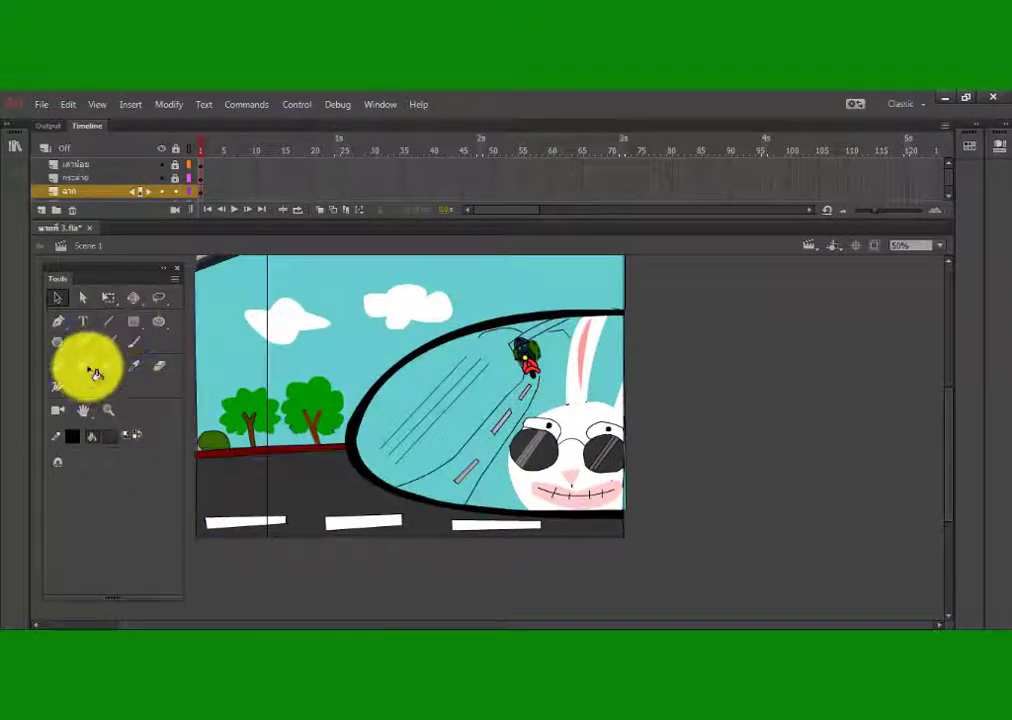
{"action": "left_click", "coordinate": [83, 366]}
{"action": "left_click", "coordinate": [93, 485]}
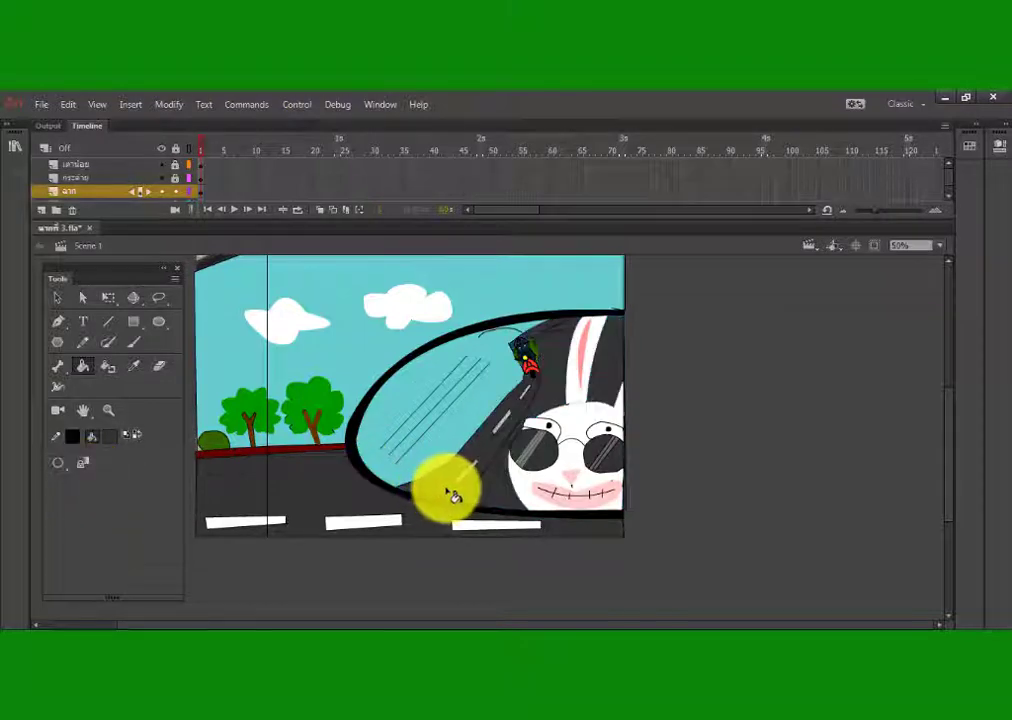
{"action": "key", "text": "v"}
{"action": "key", "text": "k"}
{"action": "left_click", "coordinate": [485, 456]}
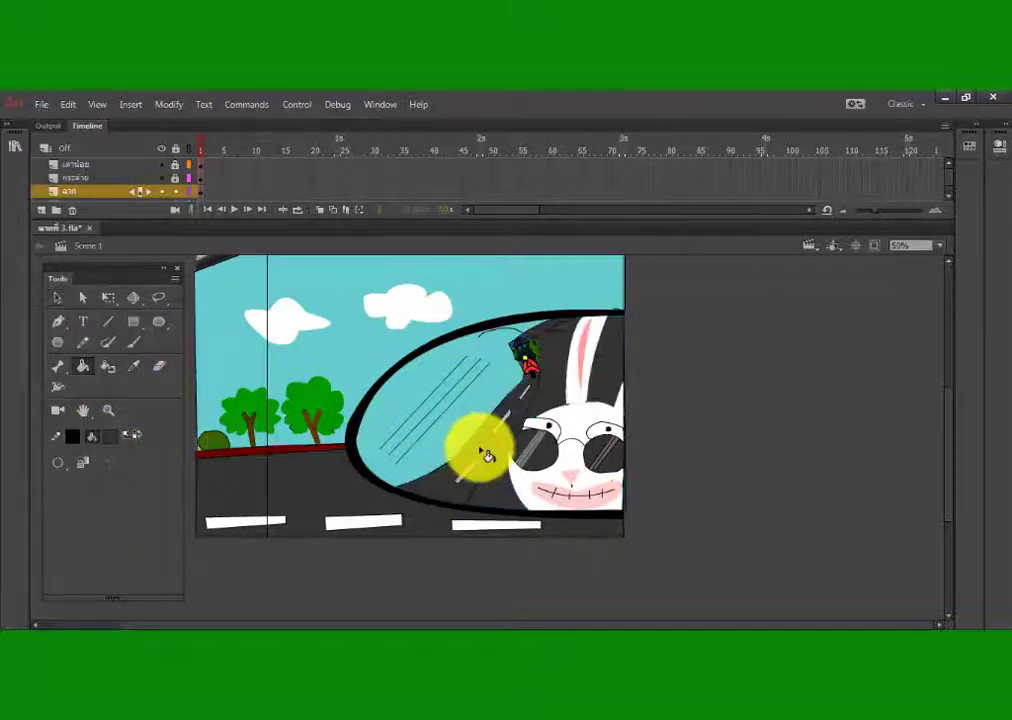
- Zoom to 100% and recolour the dark grey area inside the mirror to the sky's turquoise
{"action": "key", "text": "v"}
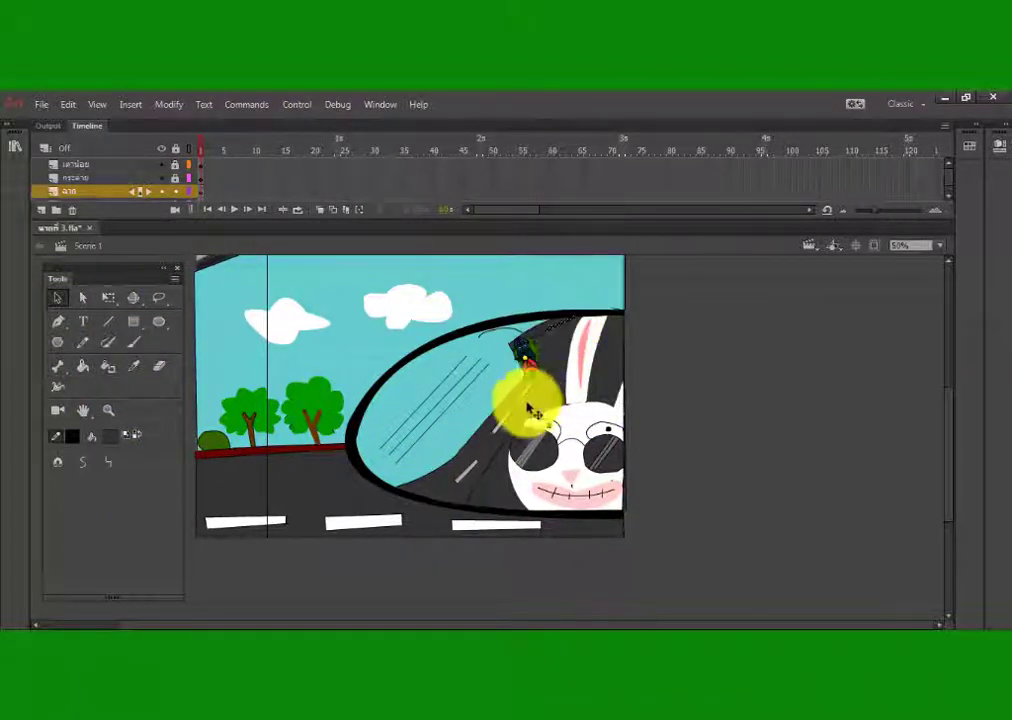
{"action": "left_click", "coordinate": [939, 245]}
{"action": "left_click", "coordinate": [933, 339]}
{"action": "left_click", "coordinate": [490, 592]}
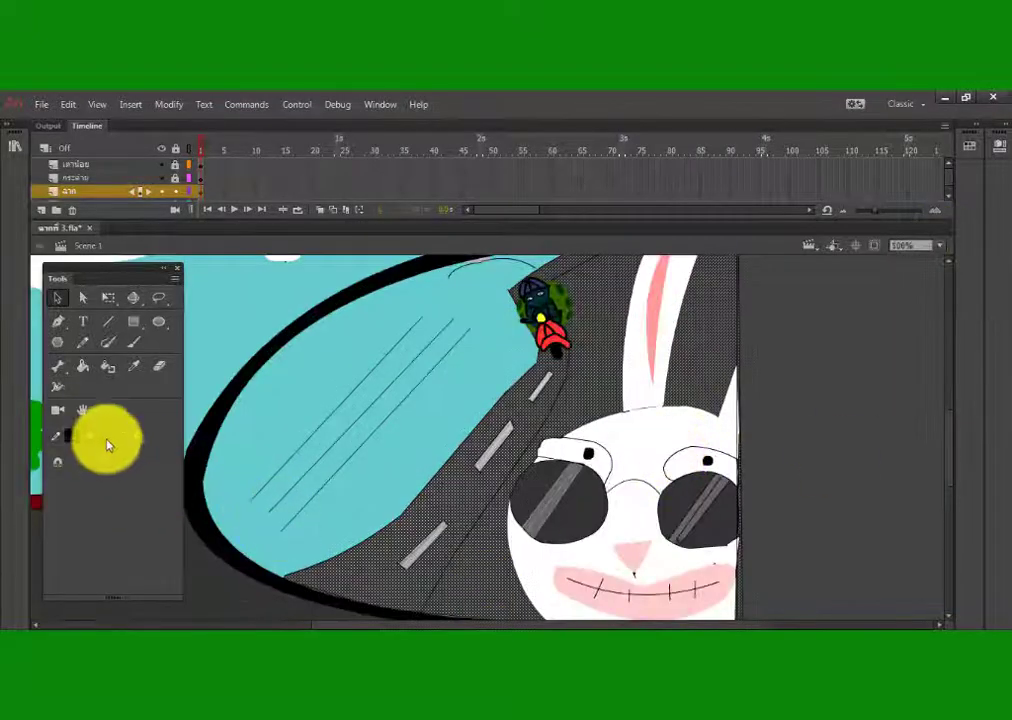
{"action": "left_click_drag", "start_coordinate": [949, 474], "coordinate": [949, 467]}
{"action": "left_click", "coordinate": [380, 455]}
- Try shifting the road's edge lines inside the mirror slightly outward on the scene layer
{"action": "left_click", "coordinate": [456, 480]}
{"action": "left_click", "coordinate": [474, 542], "text": "shift"}
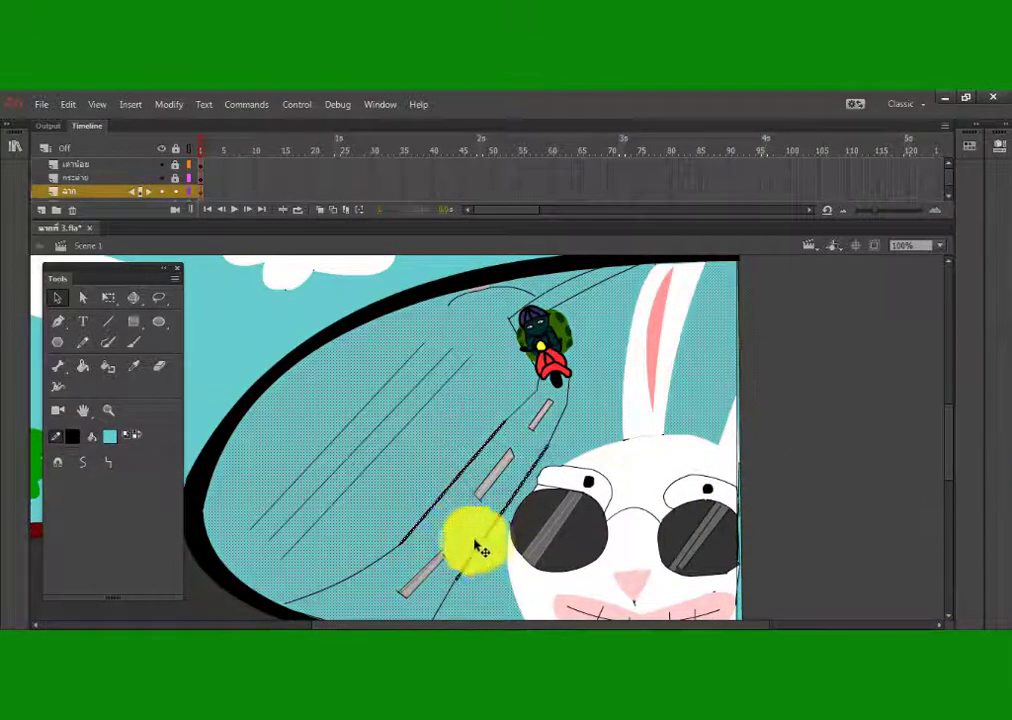
{"action": "left_click", "coordinate": [474, 544], "text": "shift"}
{"action": "left_click", "coordinate": [461, 573], "text": "shift"}
{"action": "left_click", "coordinate": [288, 607], "text": "shift"}
{"action": "left_click_drag", "start_coordinate": [288, 608], "coordinate": [281, 608]}
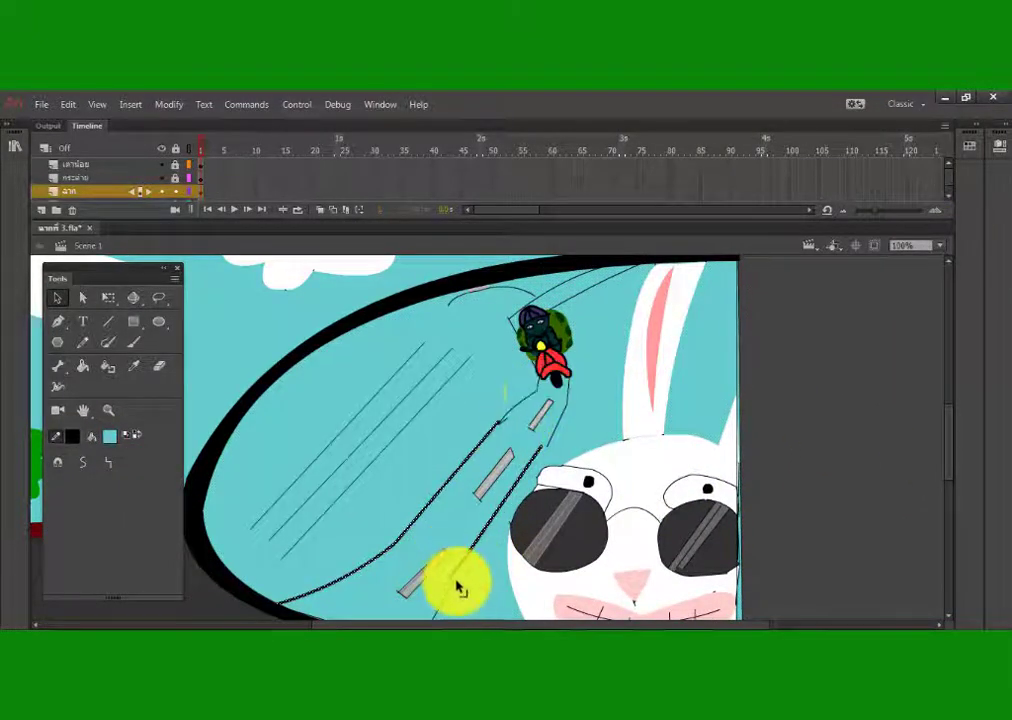
{"action": "left_click_drag", "start_coordinate": [457, 582], "coordinate": [450, 580]}
- Set the fill colour to dark grey and try to fill the road inside the mirror
{"action": "left_click", "coordinate": [112, 438]}
{"action": "left_click", "coordinate": [121, 480]}
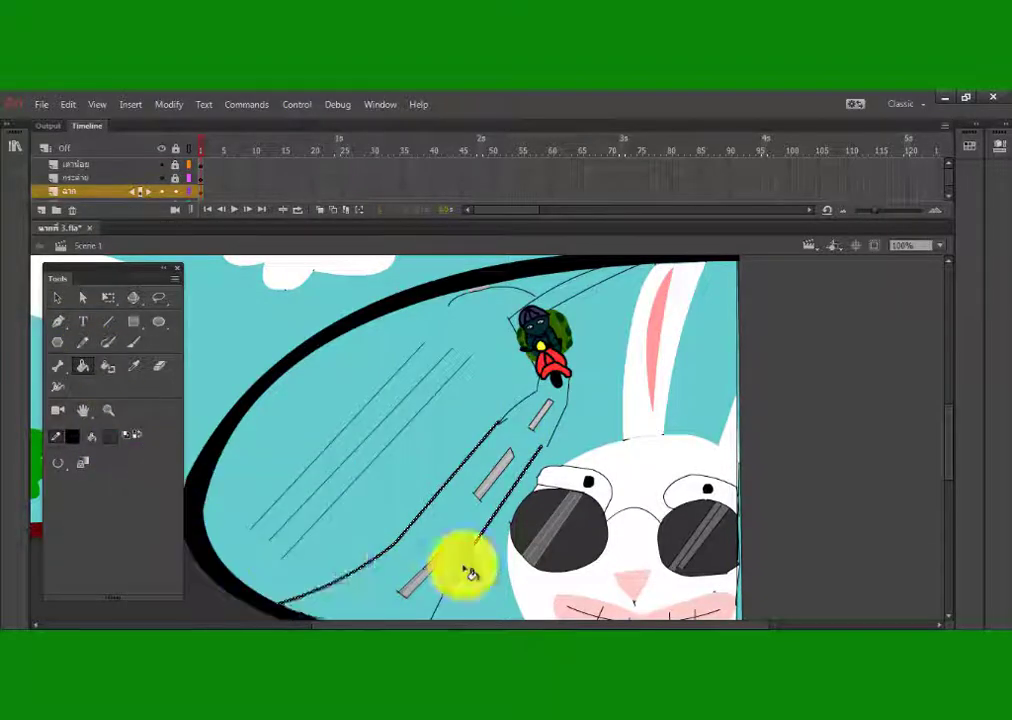
{"action": "left_click", "coordinate": [443, 549]}
{"action": "key", "text": "ctrl+z"}
{"action": "left_click", "coordinate": [134, 342]}
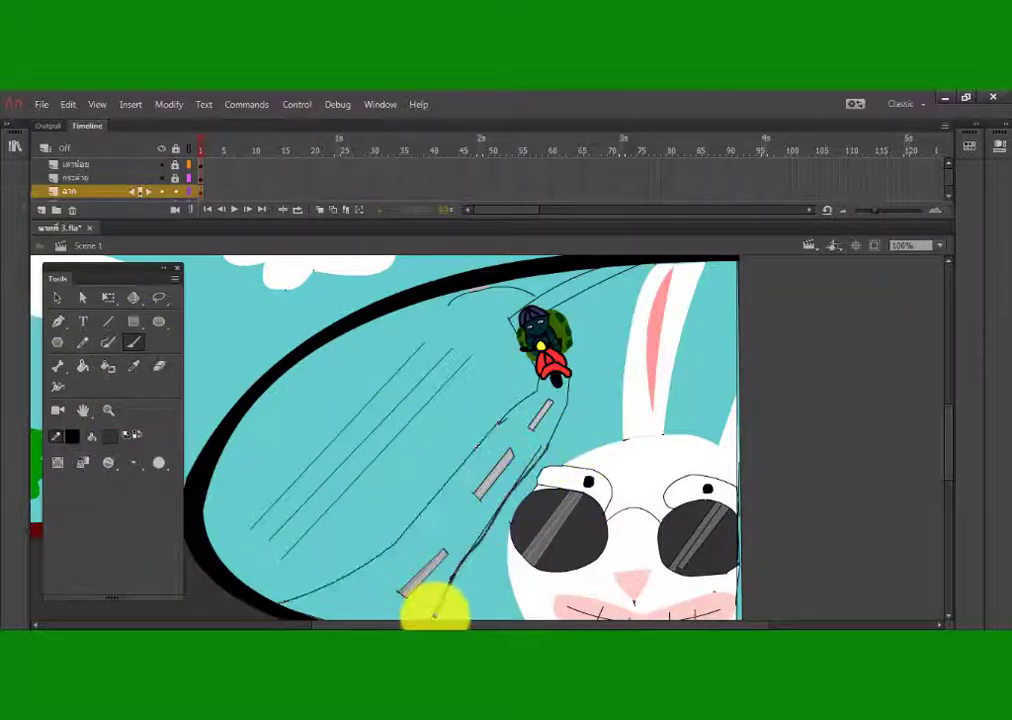
- Select all the edge lines of the road inside the mirror together, down to the mirror's lower rim
{"action": "left_click", "coordinate": [402, 536]}
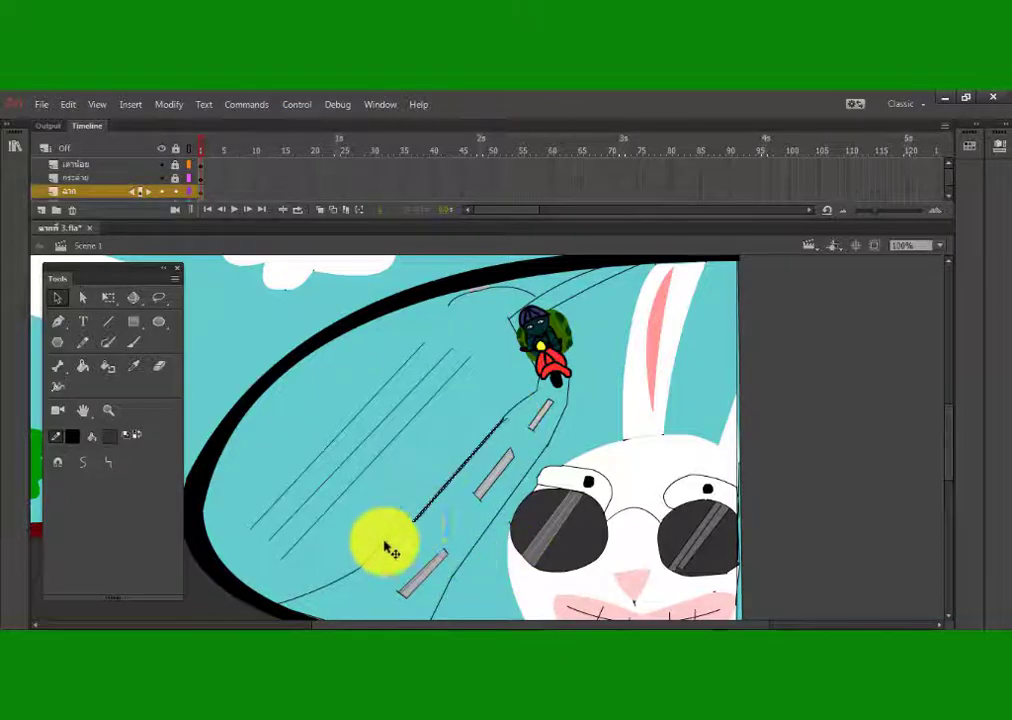
{"action": "left_click", "coordinate": [381, 553], "text": "shift"}
{"action": "left_click", "coordinate": [443, 596], "text": "shift"}
{"action": "left_click", "coordinate": [514, 504], "text": "shift"}
{"action": "left_click", "coordinate": [507, 501], "text": "shift"}
{"action": "left_click", "coordinate": [556, 430], "text": "shift"}
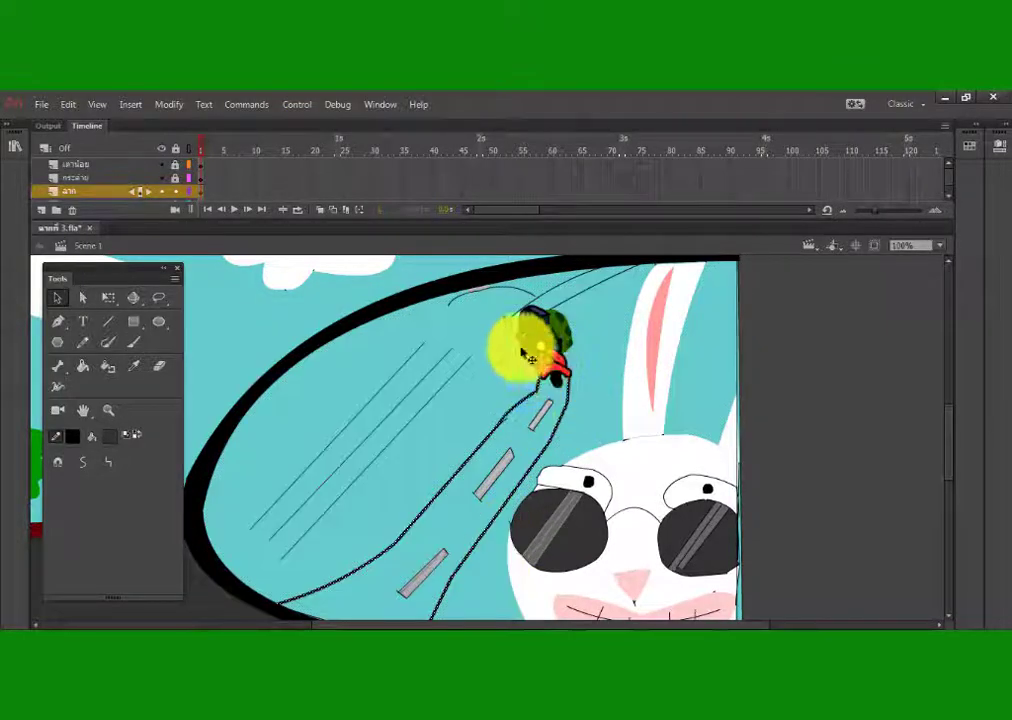
{"action": "left_click", "coordinate": [524, 355]}
{"action": "left_click_drag", "start_coordinate": [949, 445], "coordinate": [949, 461]}
{"action": "left_click", "coordinate": [398, 560], "text": "shift"}
{"action": "left_click", "coordinate": [400, 562], "text": "shift"}
{"action": "left_click", "coordinate": [446, 518], "text": "shift"}
- Change the Paint Bucket's gap size option and fill the road area inside the mirror with dark grey
{"action": "left_click", "coordinate": [84, 366]}
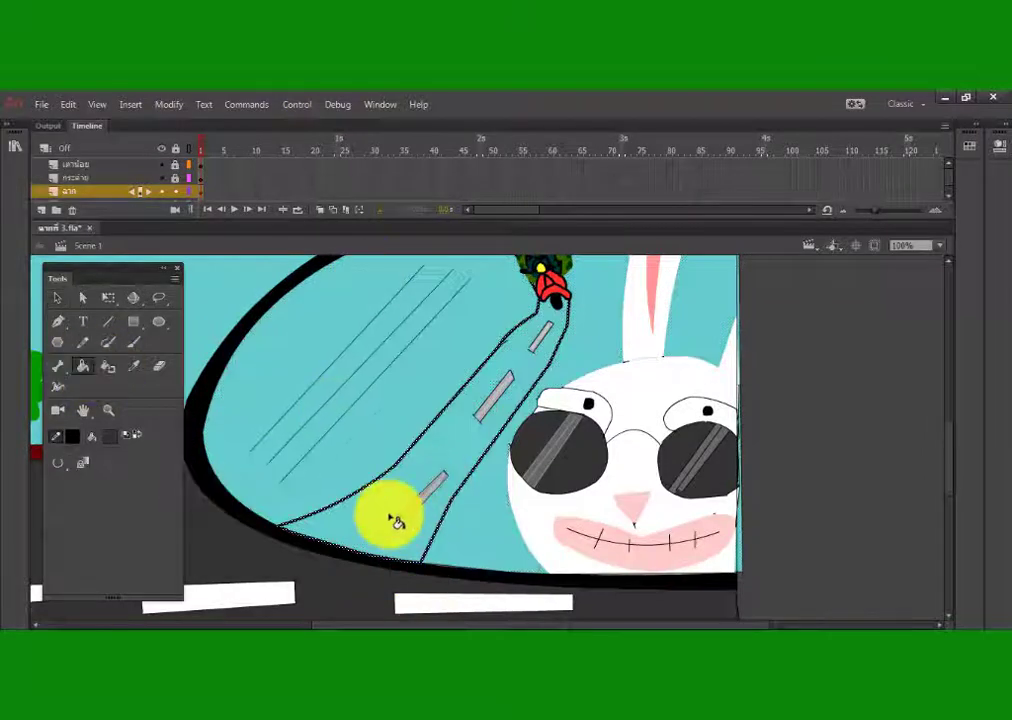
{"action": "left_click", "coordinate": [392, 519]}
{"action": "key", "text": "ctrl+z"}
{"action": "left_click", "coordinate": [60, 463]}
{"action": "left_click", "coordinate": [92, 493]}
{"action": "left_click", "coordinate": [343, 529]}
{"action": "scroll", "coordinate": [944, 430], "scroll_direction": "up", "scroll_amount": 6}
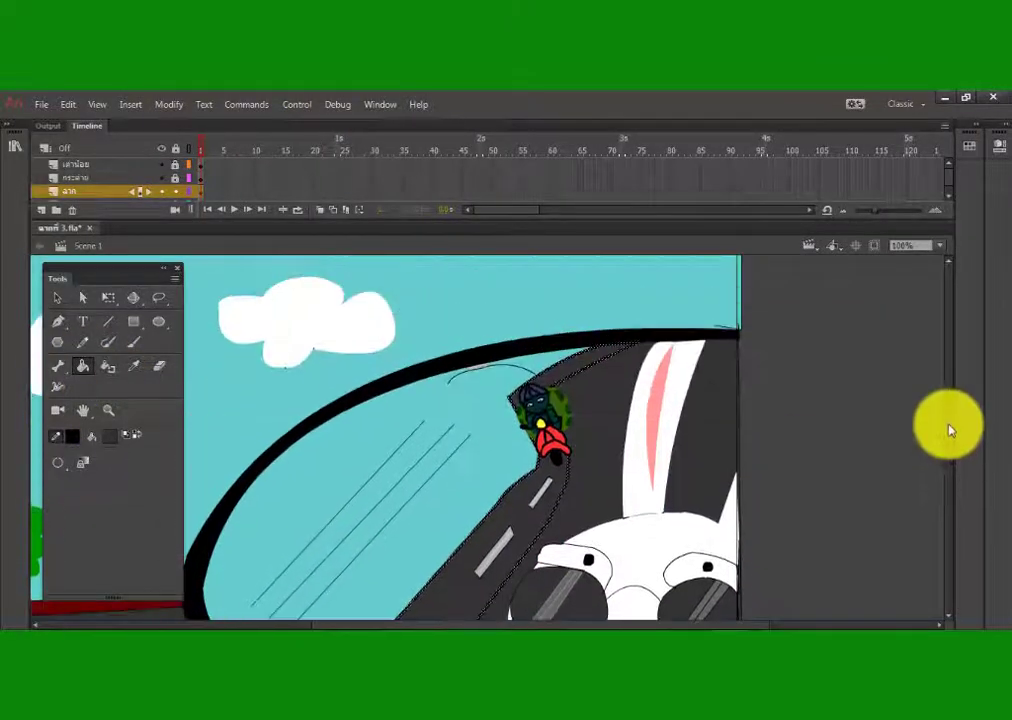
- Lock the scene and rabbit layers and move the turtle rider off the road onto the turquoise area beside it
{"action": "left_click", "coordinate": [57, 297]}
{"action": "left_click", "coordinate": [600, 400]}
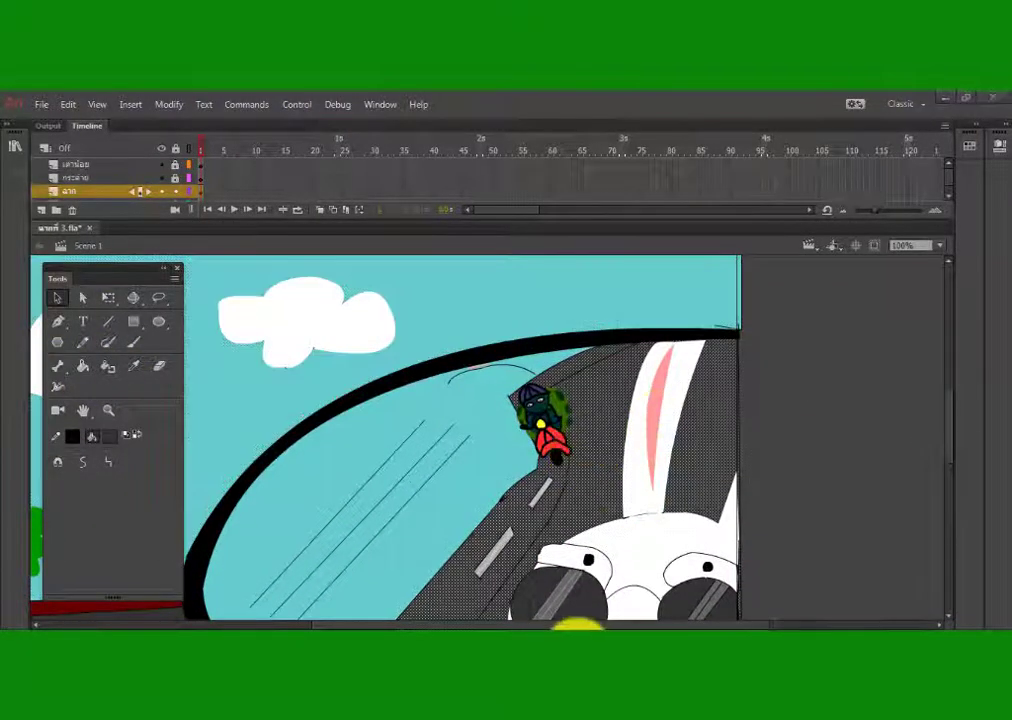
{"action": "left_click", "coordinate": [176, 191]}
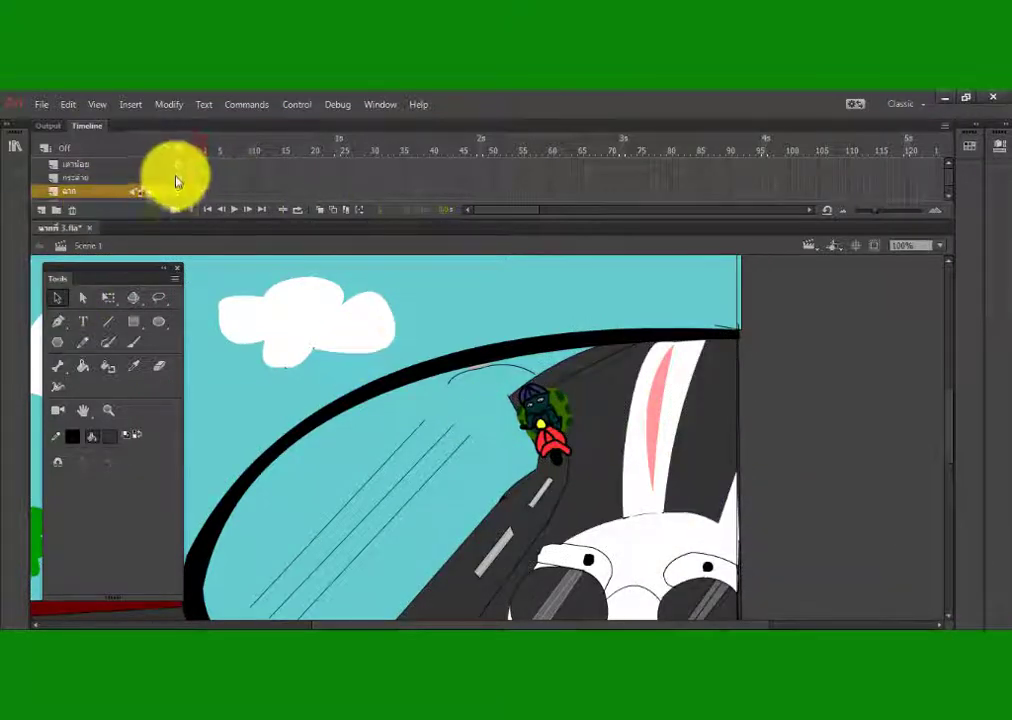
{"action": "left_click", "coordinate": [424, 451]}
{"action": "left_click", "coordinate": [540, 418]}
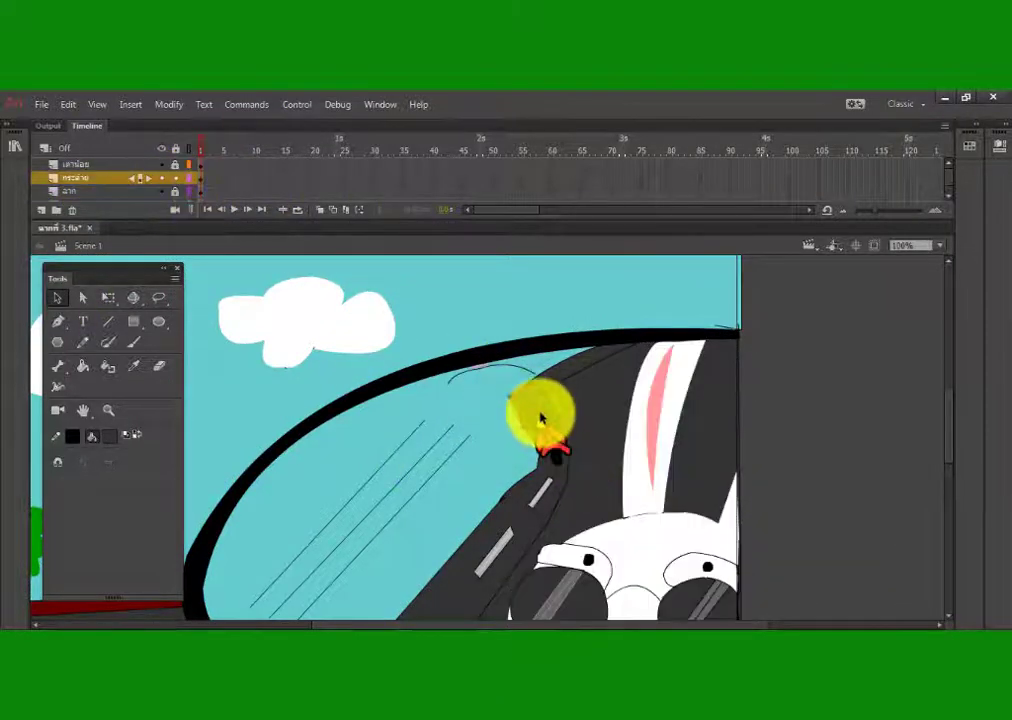
{"action": "left_click", "coordinate": [175, 175]}
{"action": "left_click", "coordinate": [199, 165]}
{"action": "left_click_drag", "start_coordinate": [553, 428], "coordinate": [475, 428]}
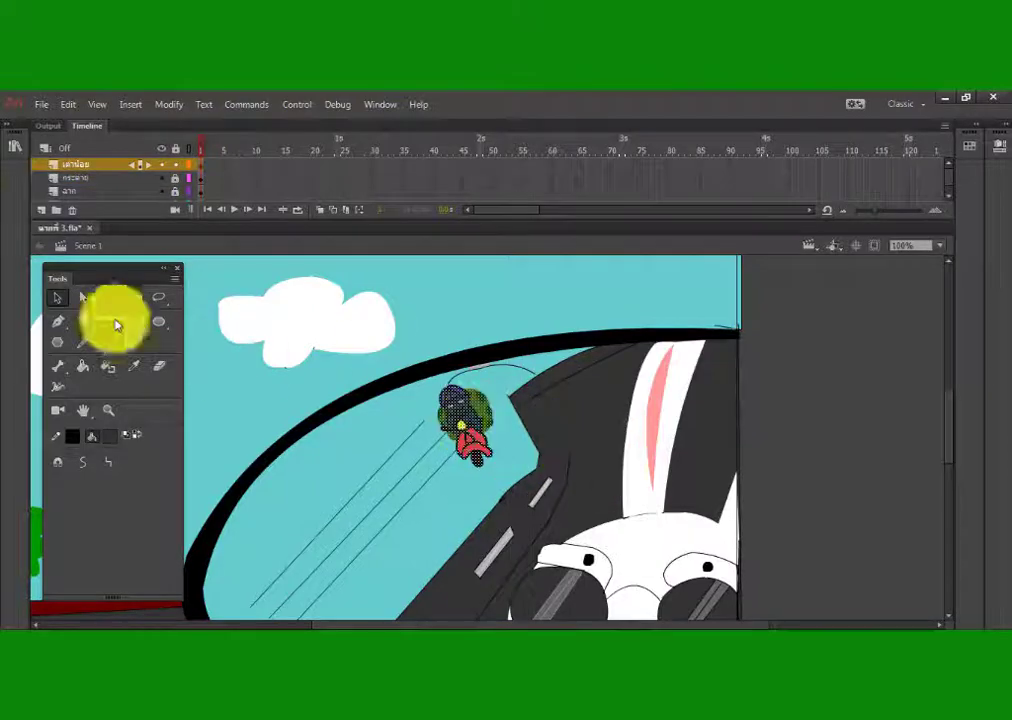
- Draw lines on the scene layer closing the gap in the road's edge where the rider was, then lock the layer
{"action": "left_click", "coordinate": [110, 323]}
{"action": "left_click", "coordinate": [176, 191]}
{"action": "left_click", "coordinate": [100, 191]}
{"action": "left_click", "coordinate": [58, 298]}
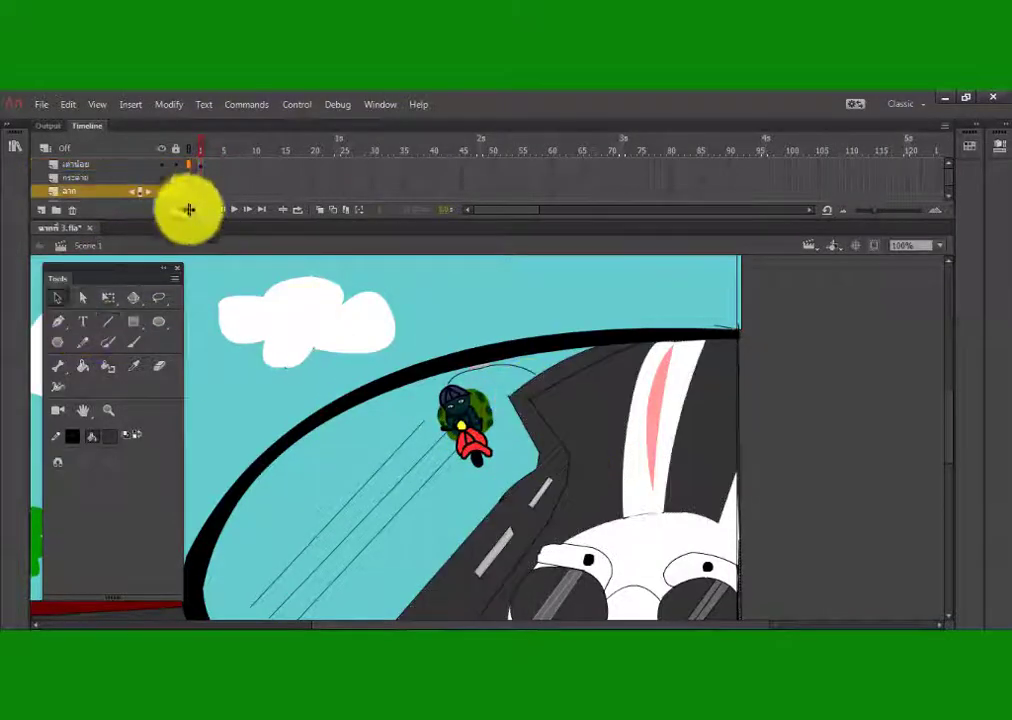
{"action": "left_click", "coordinate": [175, 189]}
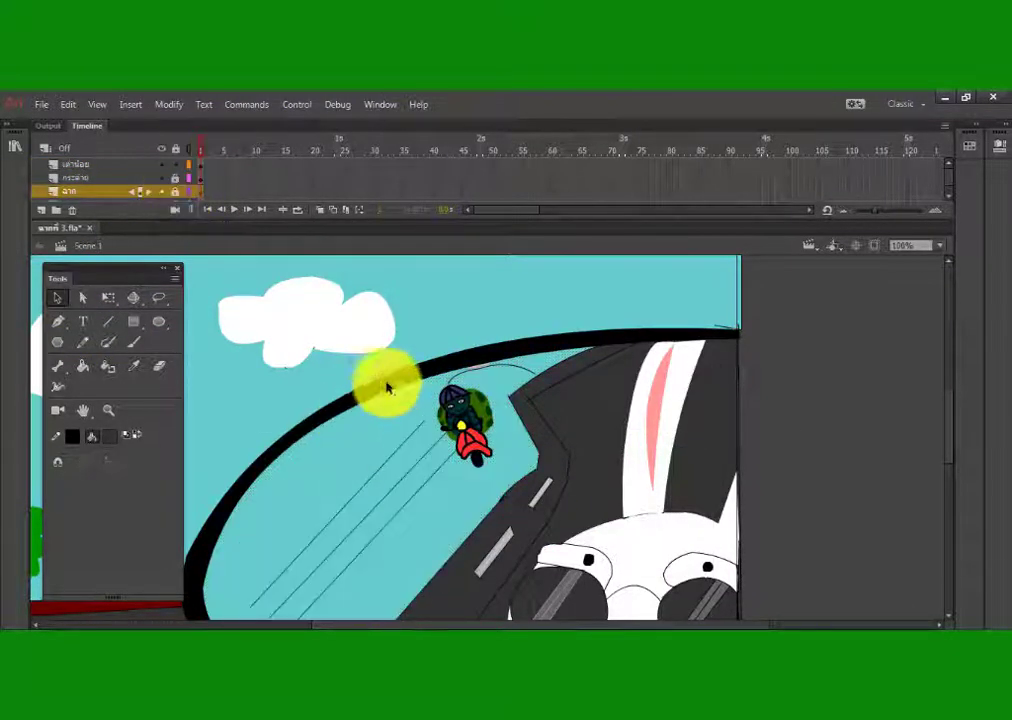
- Move the turtle rider back onto the road, lock its layer and unlock the scene layer
{"action": "left_click_drag", "start_coordinate": [462, 420], "coordinate": [540, 433]}
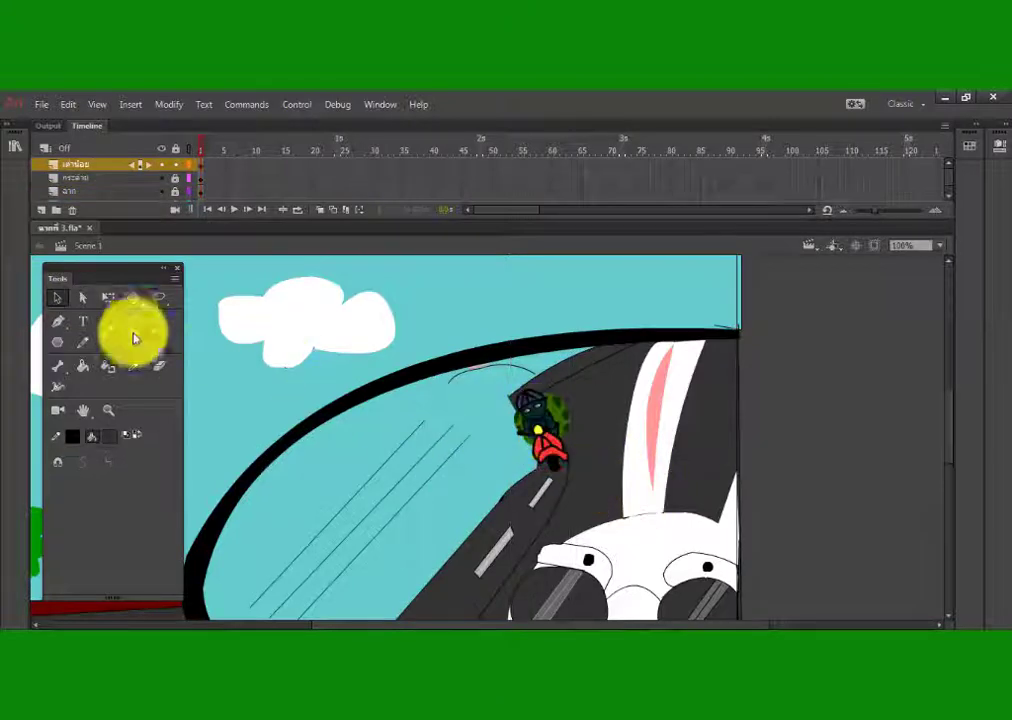
{"action": "left_click", "coordinate": [82, 366]}
{"action": "left_click", "coordinate": [175, 191]}
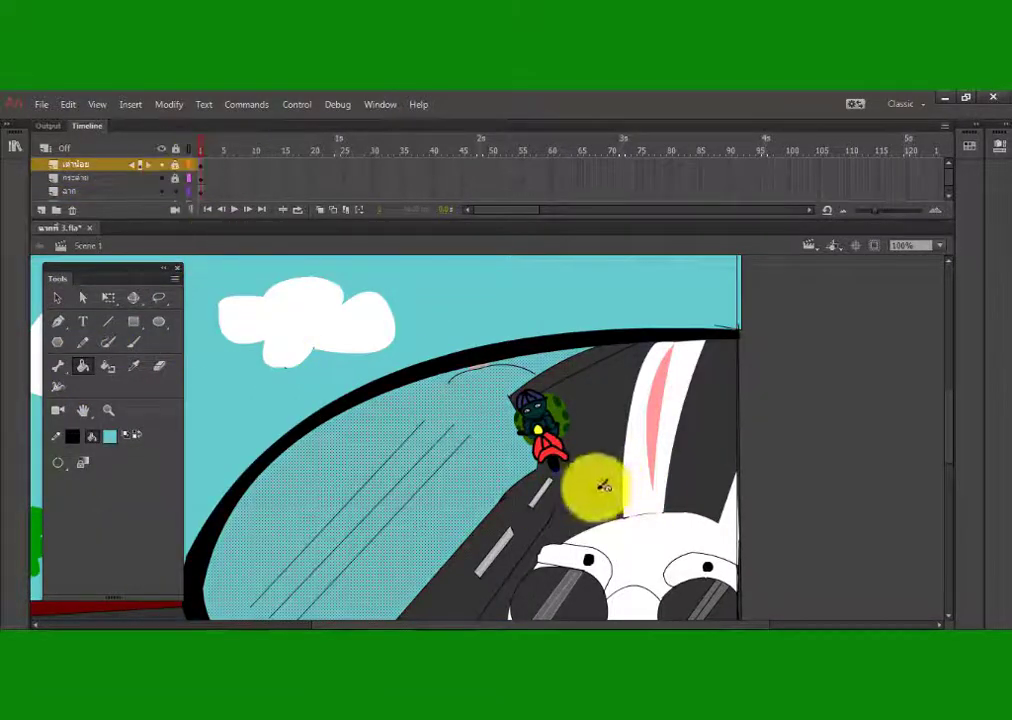
- Change the Paint Bucket's gap size and try to fill the area behind the rabbit with turquoise
{"action": "left_click", "coordinate": [58, 463]}
{"action": "left_click", "coordinate": [103, 513]}
{"action": "left_click", "coordinate": [111, 437]}
{"action": "left_click", "coordinate": [577, 397]}
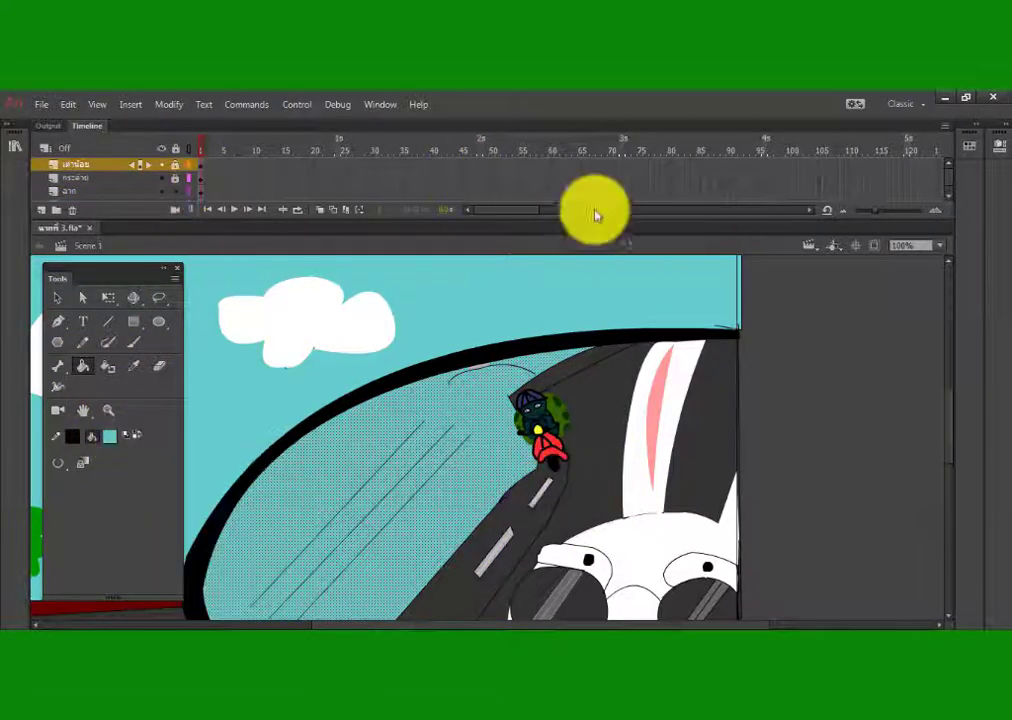
- Enlarge the timeline, select all artwork on the scene layer and fill it with the sky's turquoise
{"action": "left_click_drag", "start_coordinate": [580, 218], "coordinate": [560, 235]}
{"action": "left_click", "coordinate": [200, 191]}
{"action": "left_click", "coordinate": [588, 520]}
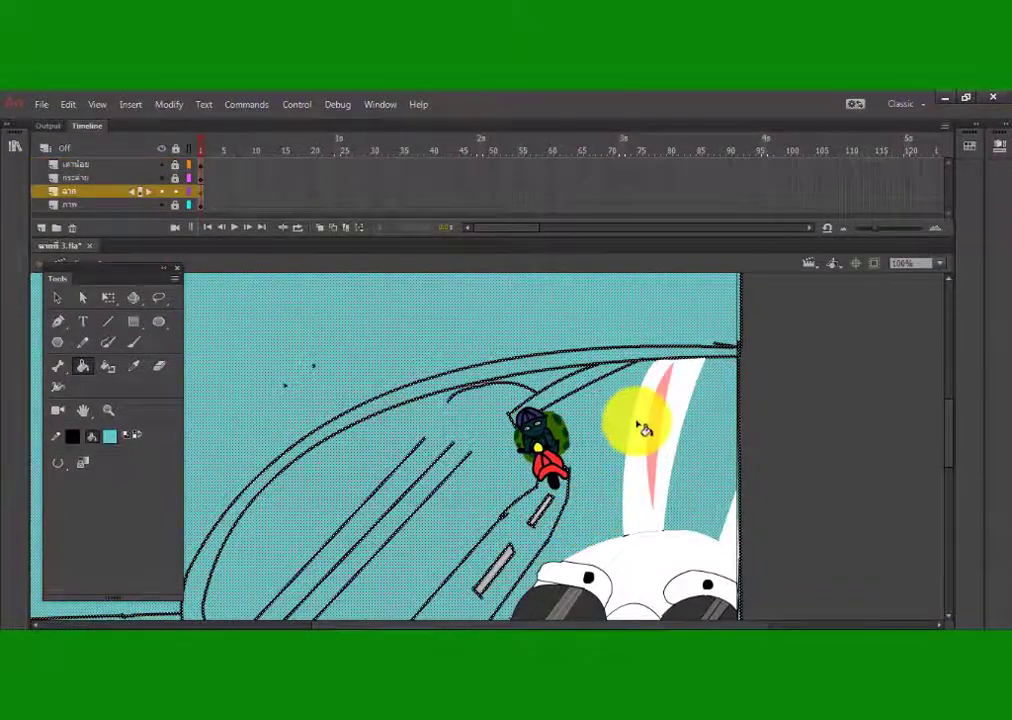
{"action": "left_click", "coordinate": [57, 298]}
{"action": "left_click_drag", "start_coordinate": [454, 383], "coordinate": [577, 514]}
{"action": "key", "text": "ctrl+z"}
{"action": "left_click", "coordinate": [787, 497]}
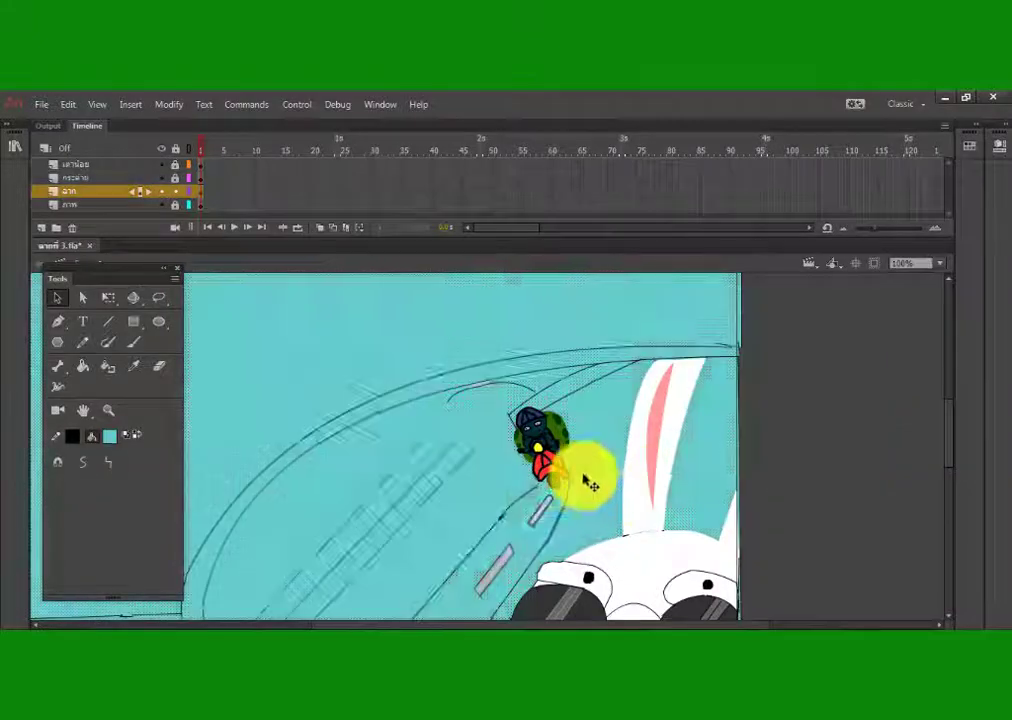
- Try recolouring the turquoise scene area dark grey, then undo the change
{"action": "left_click", "coordinate": [580, 496]}
{"action": "left_click", "coordinate": [109, 440]}
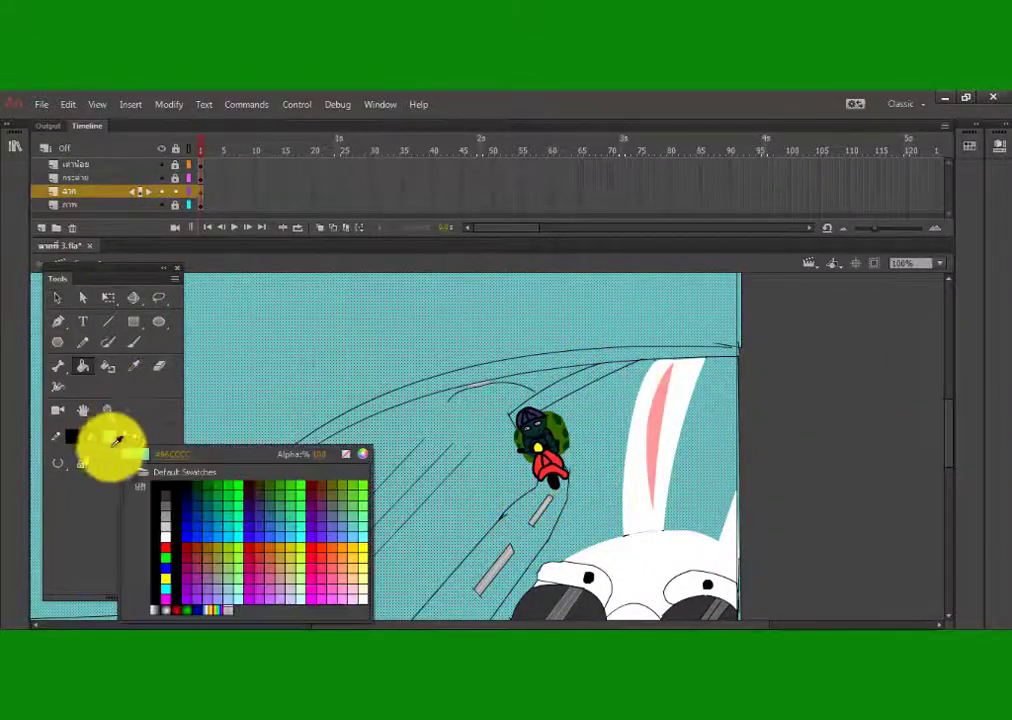
{"action": "left_click", "coordinate": [166, 498]}
{"action": "left_click", "coordinate": [58, 299]}
{"action": "left_click", "coordinate": [828, 445]}
{"action": "key", "text": "ctrl+z"}
{"action": "key", "text": "ctrl+z"}
{"action": "key", "text": "ctrl+z"}
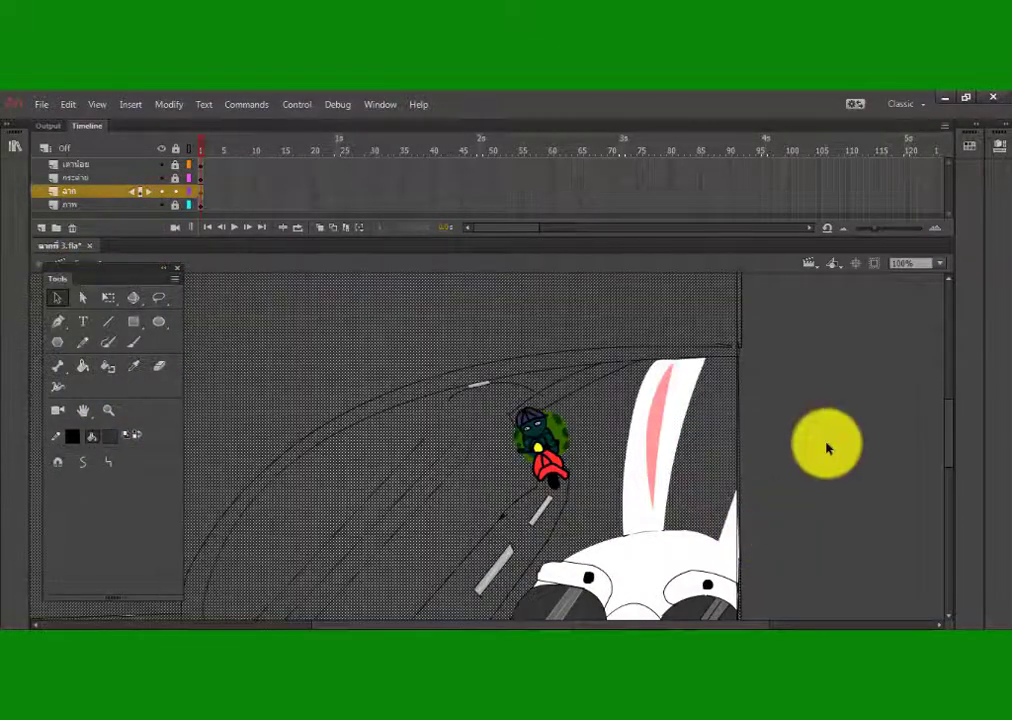
- Try to fill the upper stretch of the road with dark grey and undo the fill
{"action": "left_click", "coordinate": [554, 398]}
{"action": "left_click", "coordinate": [83, 369]}
{"action": "left_click", "coordinate": [576, 393]}
{"action": "key", "text": "ctrl+z"}
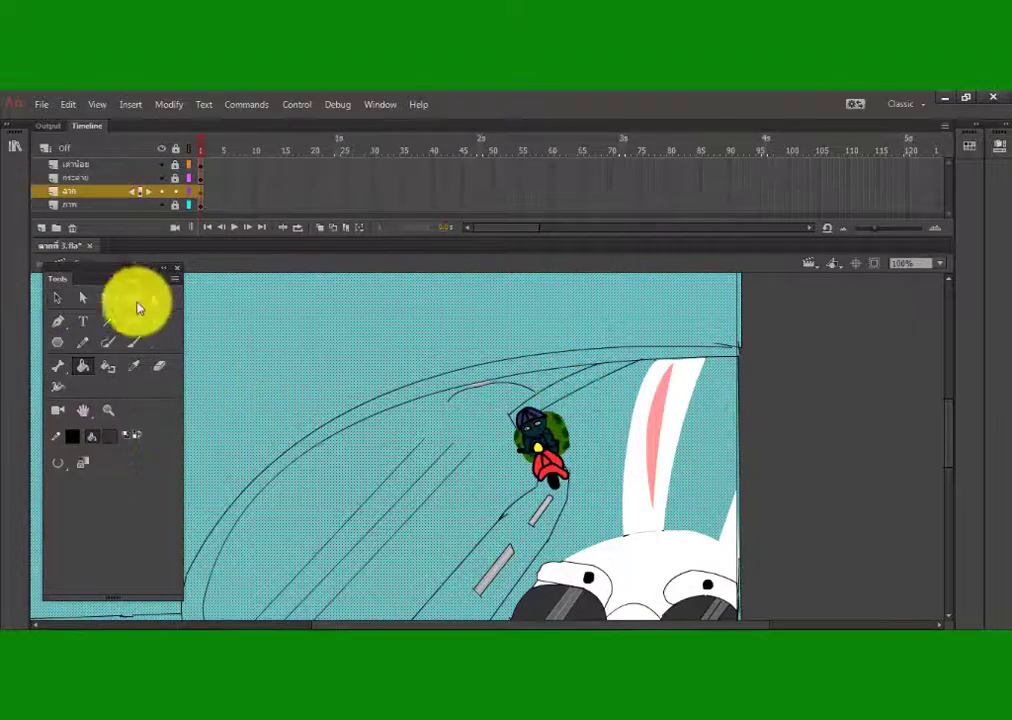
- Clear the selection, adjust the gap size option and fill the road inside the mirror with dark grey
{"action": "left_click", "coordinate": [58, 299]}
{"action": "left_click", "coordinate": [800, 443]}
{"action": "left_click", "coordinate": [588, 440]}
{"action": "left_click", "coordinate": [201, 192]}
{"action": "left_click", "coordinate": [800, 440]}
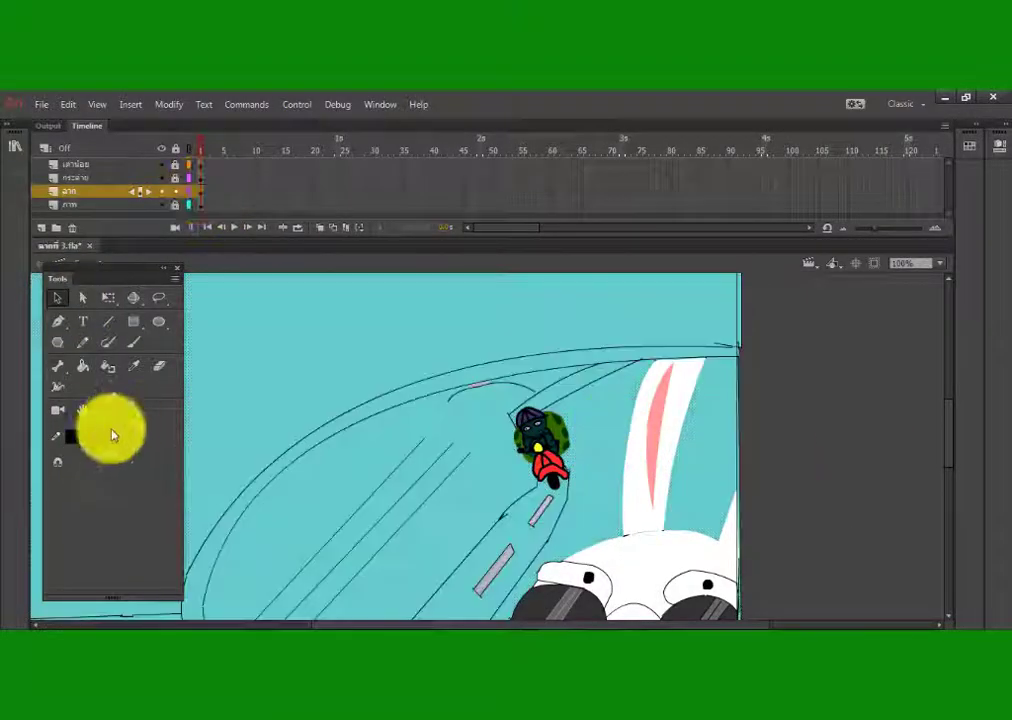
{"action": "left_click", "coordinate": [83, 367]}
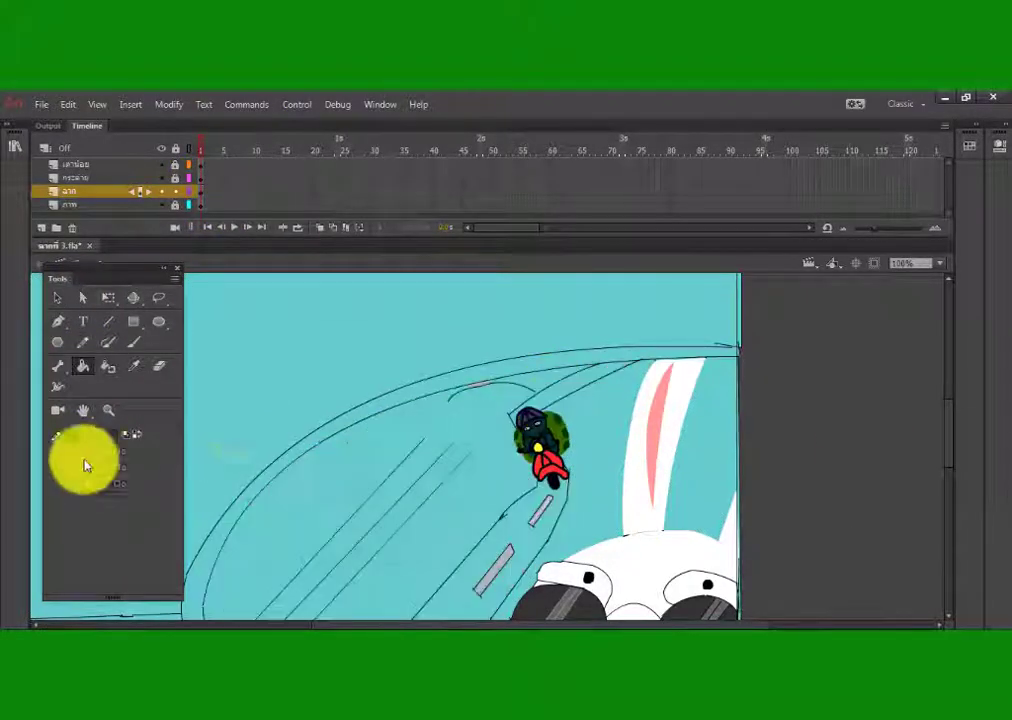
{"action": "left_click", "coordinate": [60, 464]}
{"action": "left_click", "coordinate": [120, 498]}
{"action": "left_click_drag", "start_coordinate": [949, 417], "coordinate": [950, 449]}
{"action": "left_click", "coordinate": [445, 453]}
{"action": "mouse_move", "coordinate": [949, 495]}
{"action": "left_mouse_down"}
{"action": "mouse_move", "coordinate": [949, 480]}
{"action": "mouse_move", "coordinate": [947, 499]}
{"action": "left_mouse_up"}
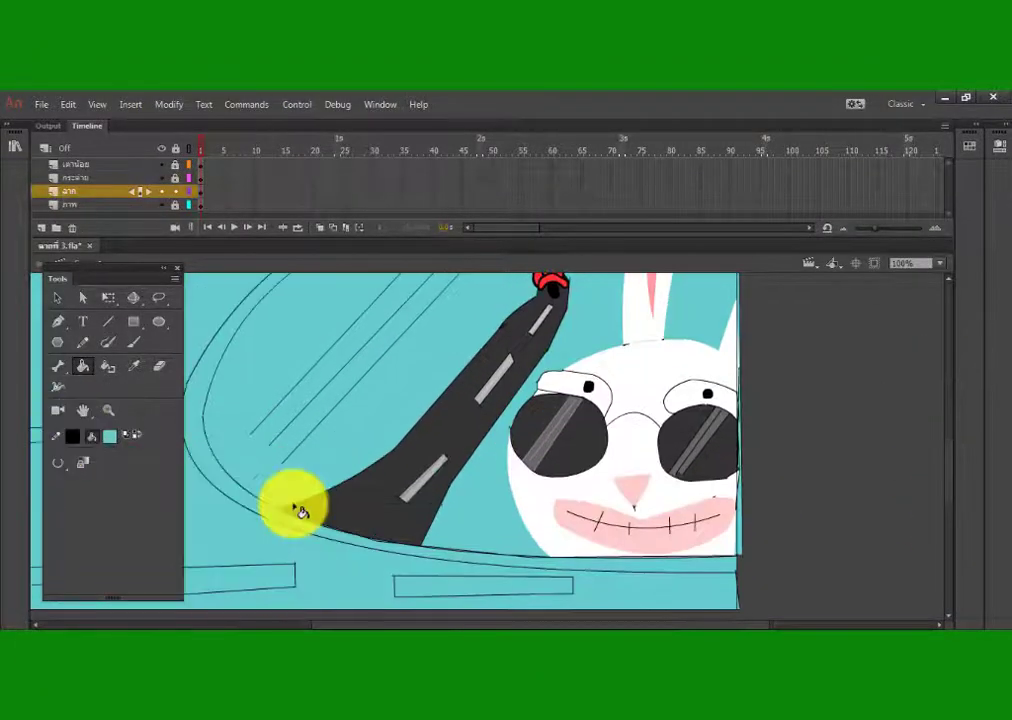
{"action": "key", "text": "v"}
{"action": "left_click", "coordinate": [697, 572]}
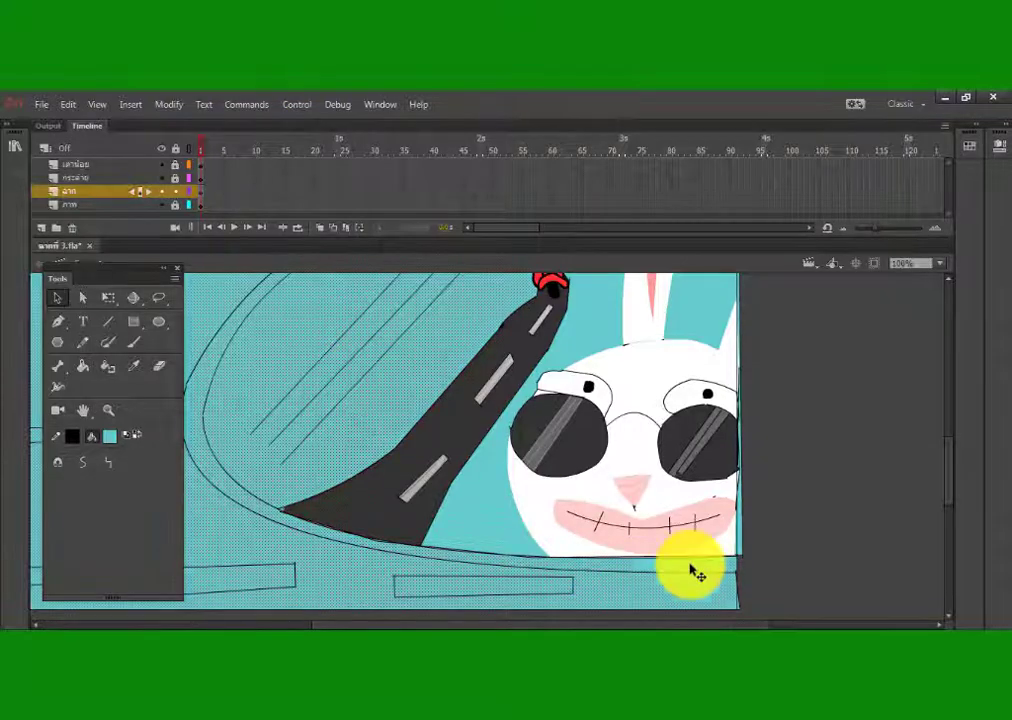
{"action": "left_click", "coordinate": [739, 572]}
{"action": "left_click", "coordinate": [73, 438]}
{"action": "left_click", "coordinate": [238, 444]}
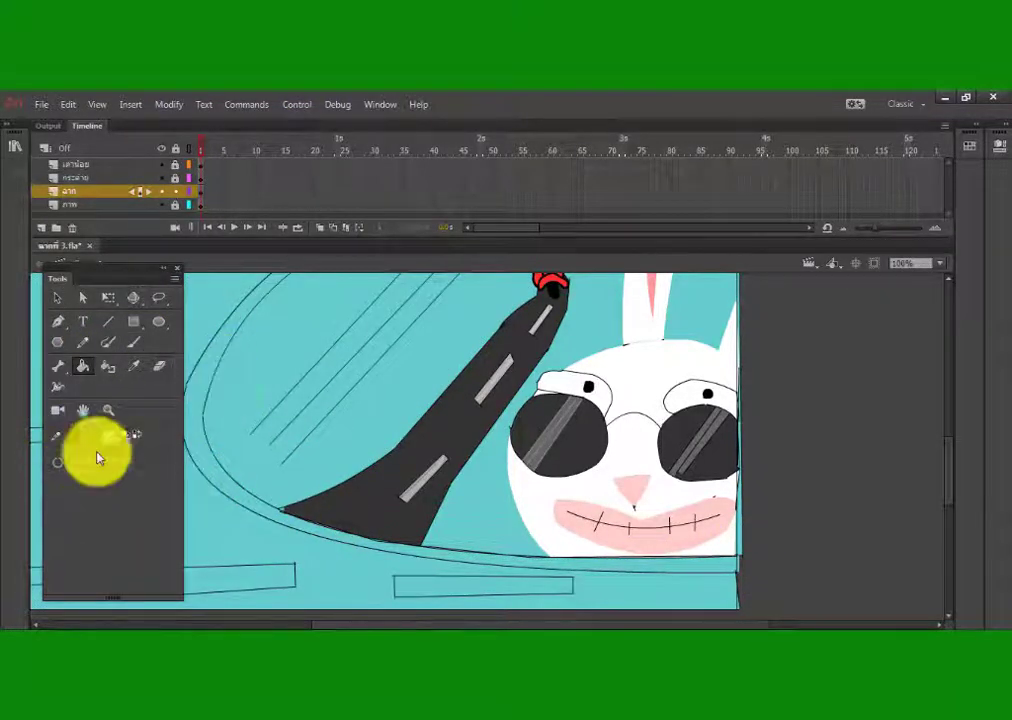
- Select the scene layer's artwork and try to fill the upper part of the mirror frame
{"action": "scroll", "coordinate": [750, 388], "scroll_direction": "up", "scroll_amount": 3}
{"action": "left_click", "coordinate": [195, 197]}
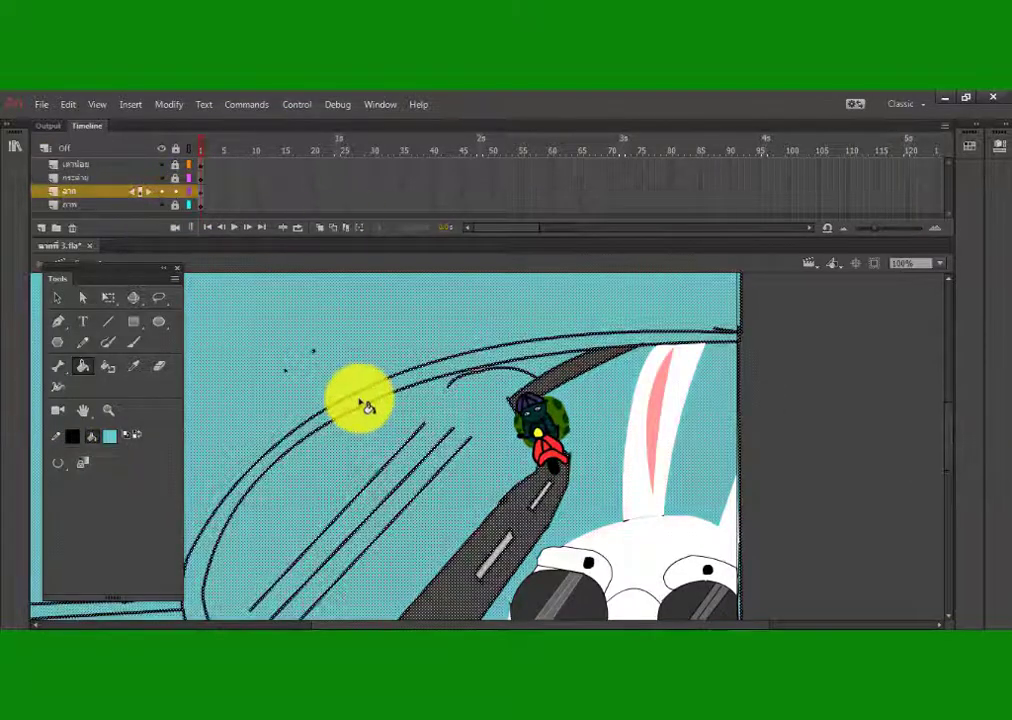
{"action": "left_click", "coordinate": [589, 342]}
{"action": "key", "text": "ctrl+z"}
{"action": "left_click", "coordinate": [58, 299]}
{"action": "left_click", "coordinate": [800, 398]}
{"action": "left_click", "coordinate": [73, 437]}
{"action": "left_click", "coordinate": [446, 366]}
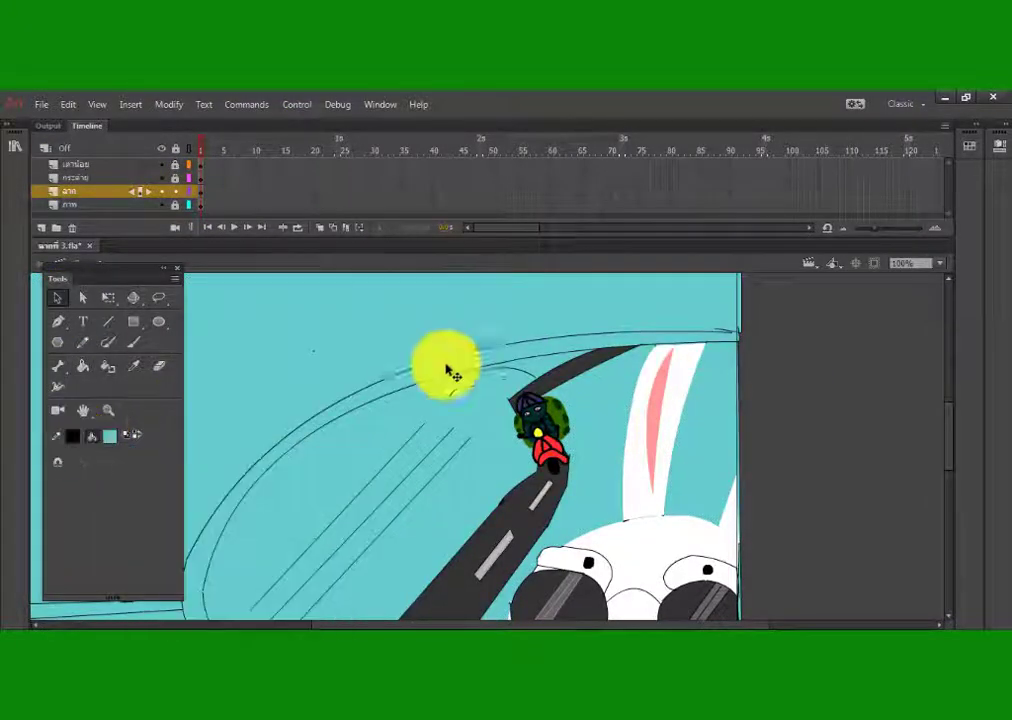
- Try to fill the mirror frame below the rabbit's chin with all scene artwork selected, then undo it
{"action": "scroll", "coordinate": [945, 440], "scroll_direction": "down", "scroll_amount": 4}
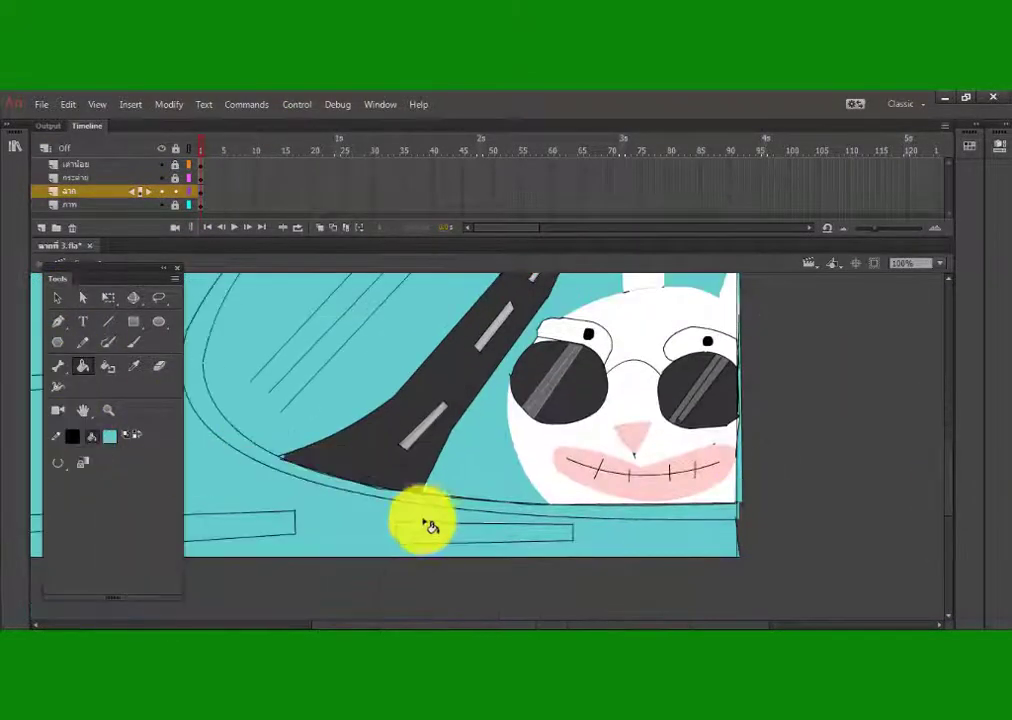
{"action": "key", "text": "ctrl+a"}
{"action": "left_click", "coordinate": [62, 299]}
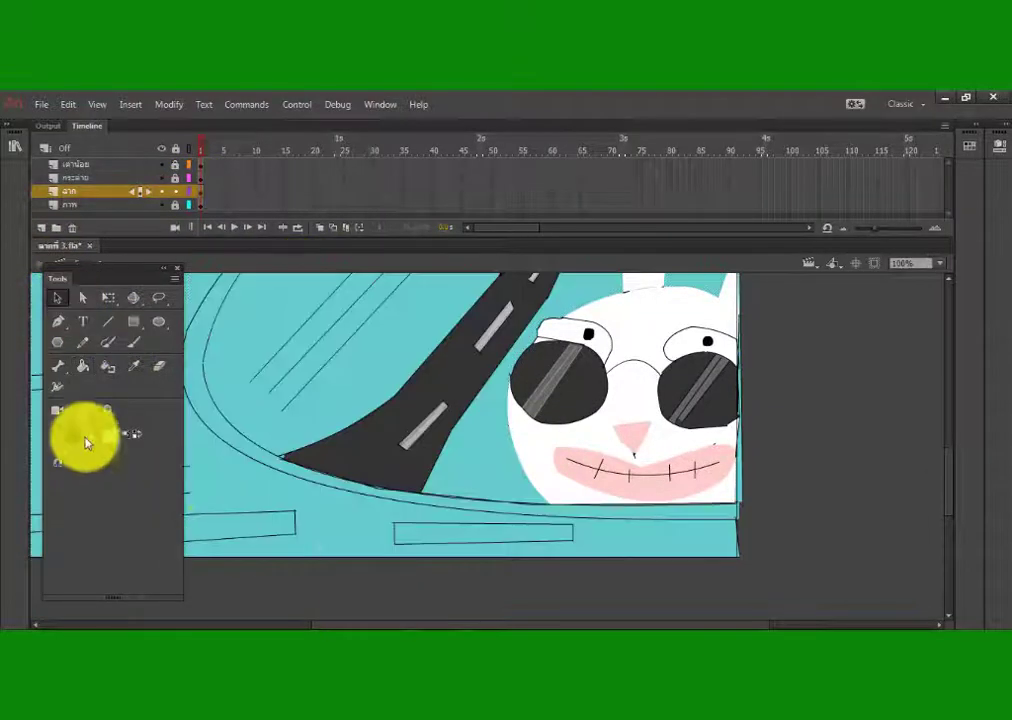
{"action": "left_click", "coordinate": [202, 192]}
{"action": "left_click", "coordinate": [727, 514]}
{"action": "key", "text": "ctrl+z"}
- Clear the selection and try to fill the mirror frame just below the road's end
{"action": "left_click", "coordinate": [58, 298]}
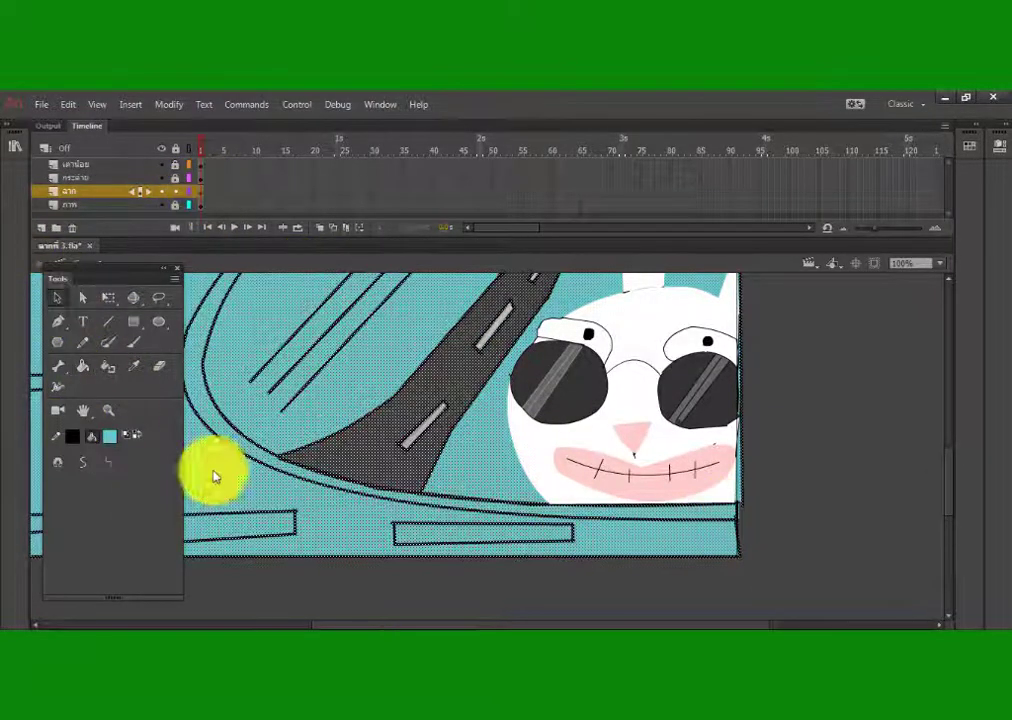
{"action": "left_click", "coordinate": [310, 574]}
{"action": "left_click", "coordinate": [660, 518]}
{"action": "left_click", "coordinate": [792, 541]}
{"action": "left_click", "coordinate": [86, 363]}
{"action": "left_click", "coordinate": [107, 437]}
{"action": "left_click", "coordinate": [462, 508]}
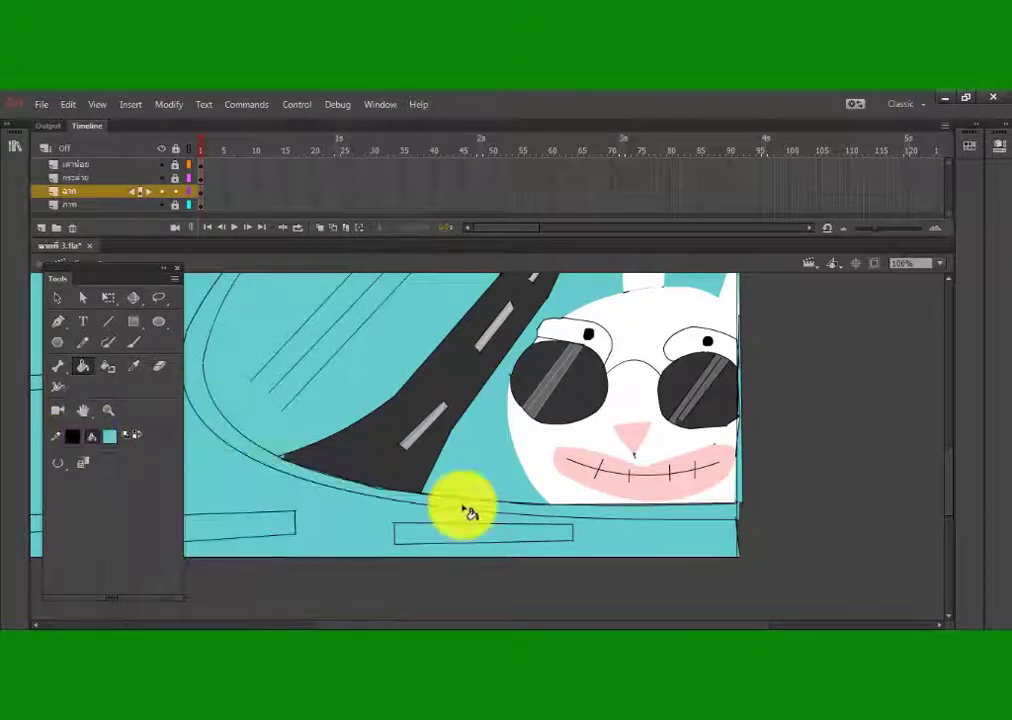
- Select the scene layer's artwork and try to fill the lower part of the mirror frame
{"action": "left_click", "coordinate": [200, 192]}
{"action": "left_click", "coordinate": [940, 263]}
{"action": "left_click", "coordinate": [922, 346]}
{"action": "left_click_drag", "start_coordinate": [700, 519], "coordinate": [343, 357]}
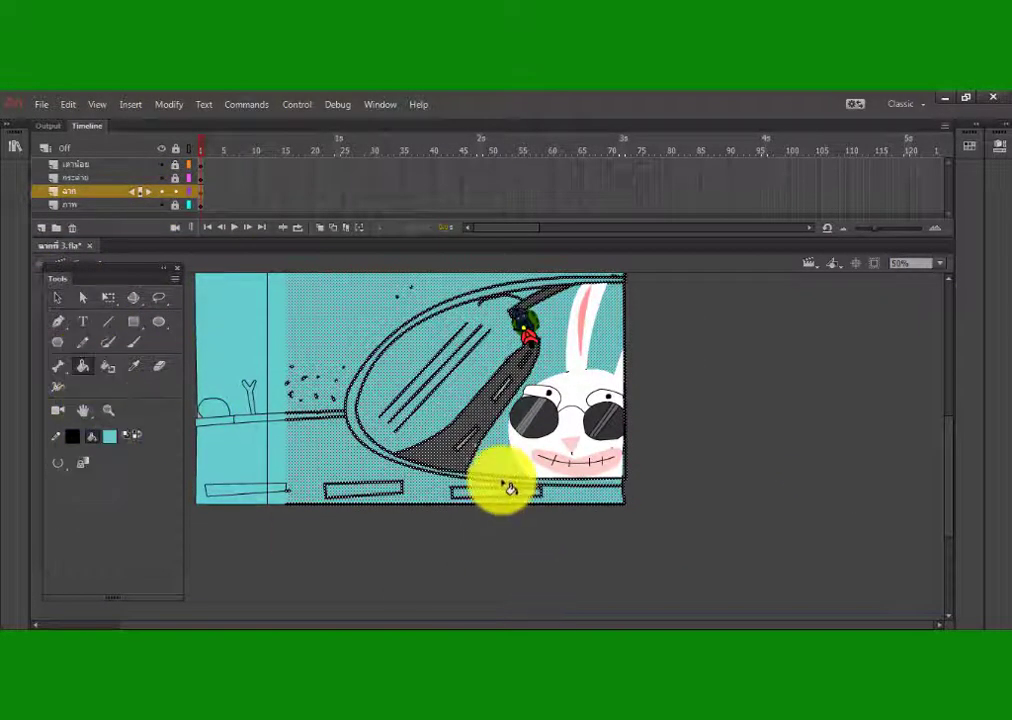
{"action": "left_click", "coordinate": [477, 470]}
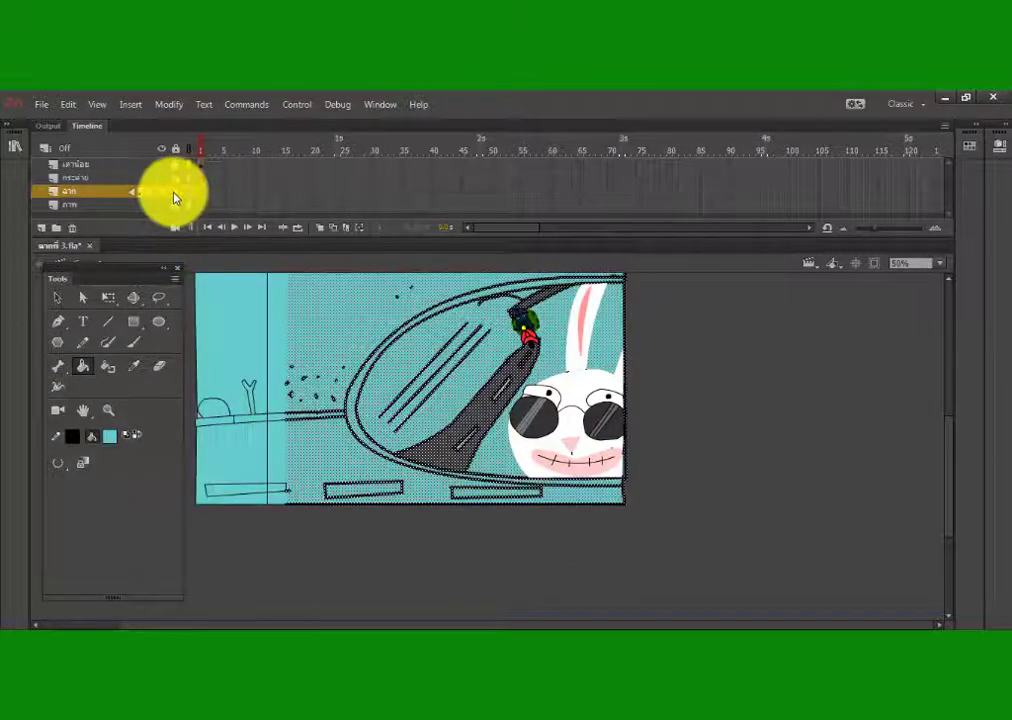
- Clear the selection and fill the mirror frame with black
{"action": "key", "text": "v"}
{"action": "left_click", "coordinate": [603, 531]}
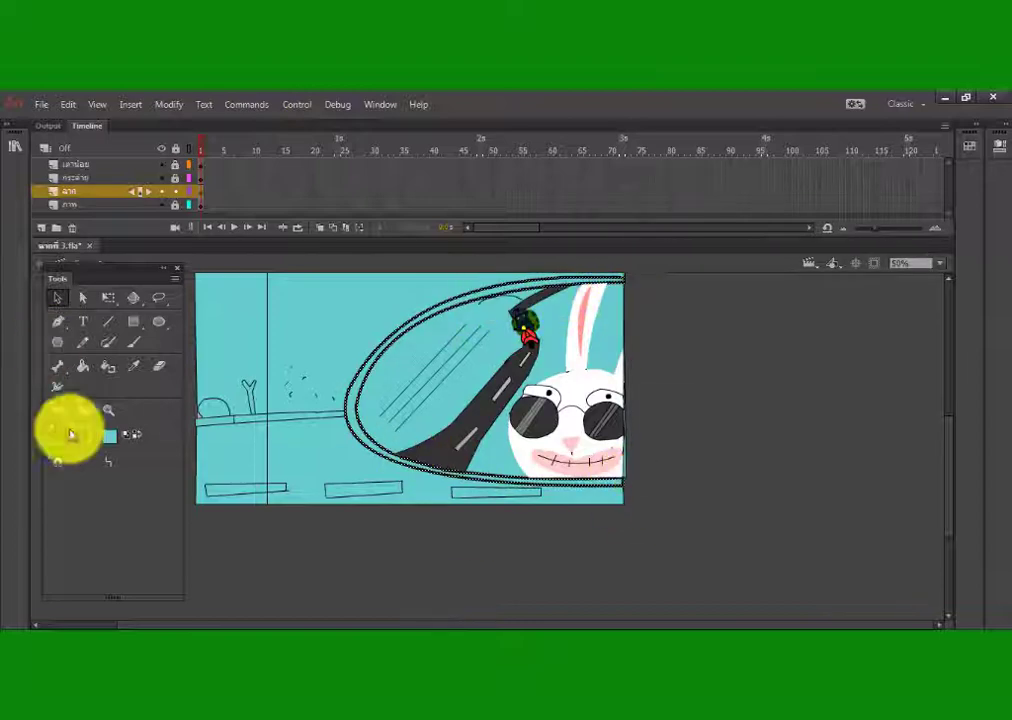
{"action": "left_click", "coordinate": [80, 364]}
{"action": "left_click", "coordinate": [593, 476]}
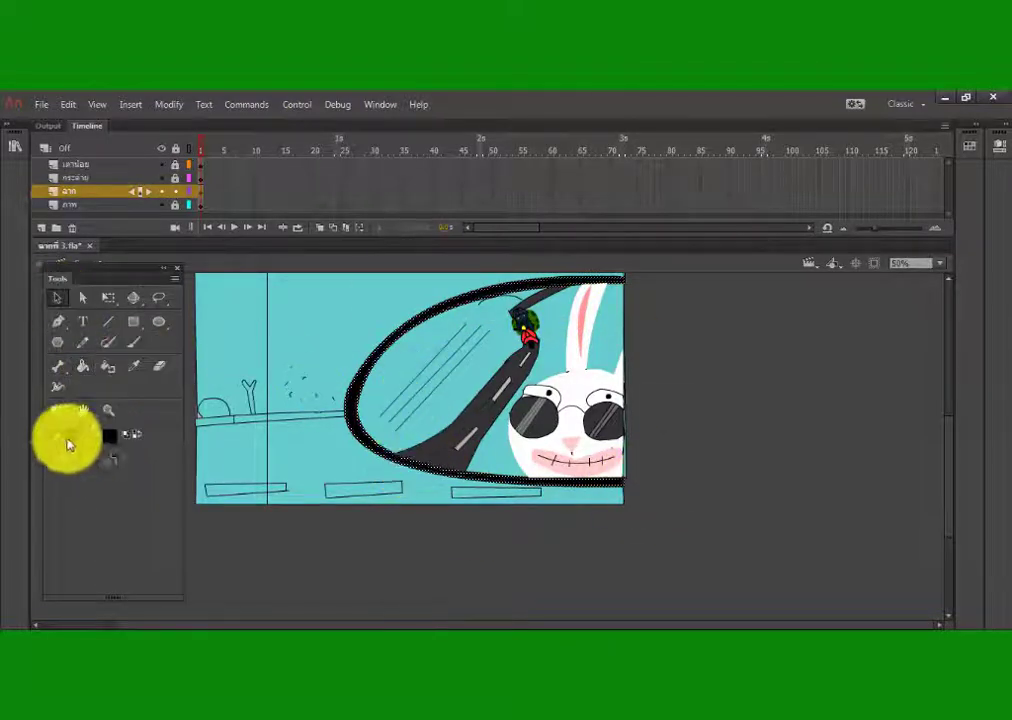
- Try grey on the diagonal reflection lines inside the mirror and set their stroke colour to a muted purple
{"action": "left_click", "coordinate": [69, 440]}
{"action": "left_click", "coordinate": [129, 495]}
{"action": "left_click", "coordinate": [459, 332]}
{"action": "left_click", "coordinate": [70, 437]}
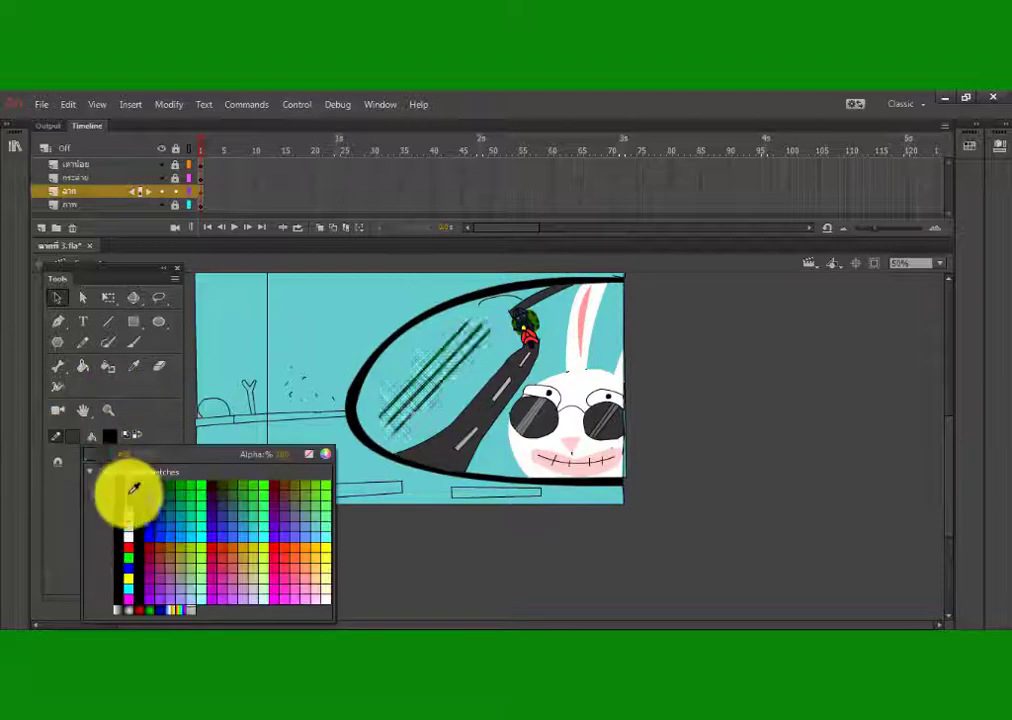
{"action": "left_click", "coordinate": [133, 487]}
{"action": "left_click", "coordinate": [447, 385]}
{"action": "left_click", "coordinate": [71, 438]}
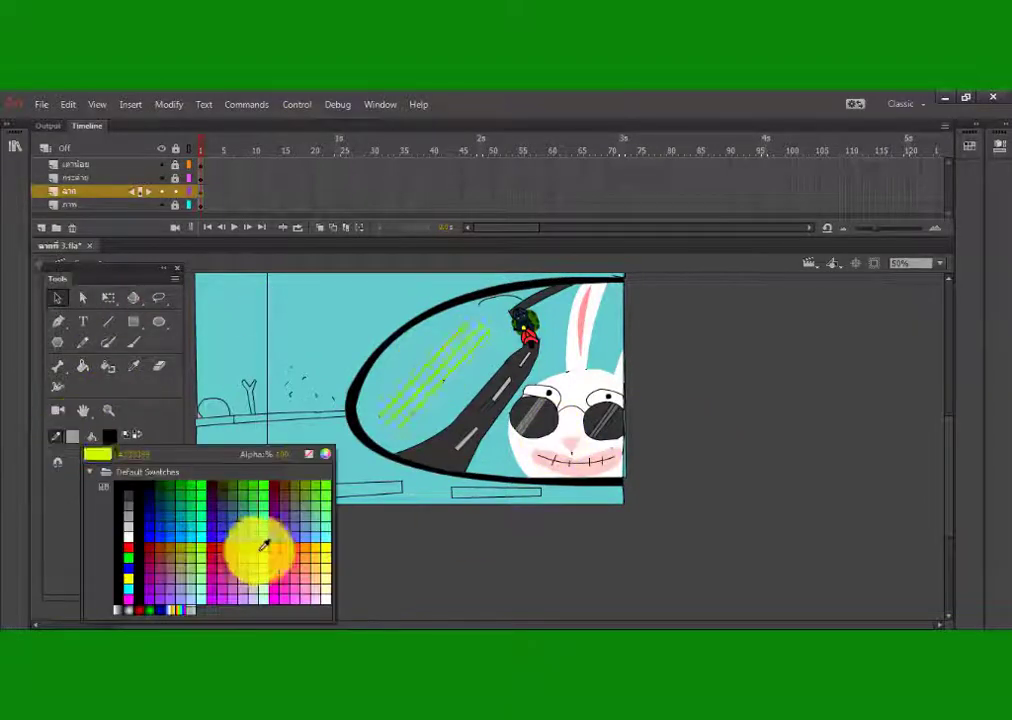
{"action": "left_click", "coordinate": [294, 515]}
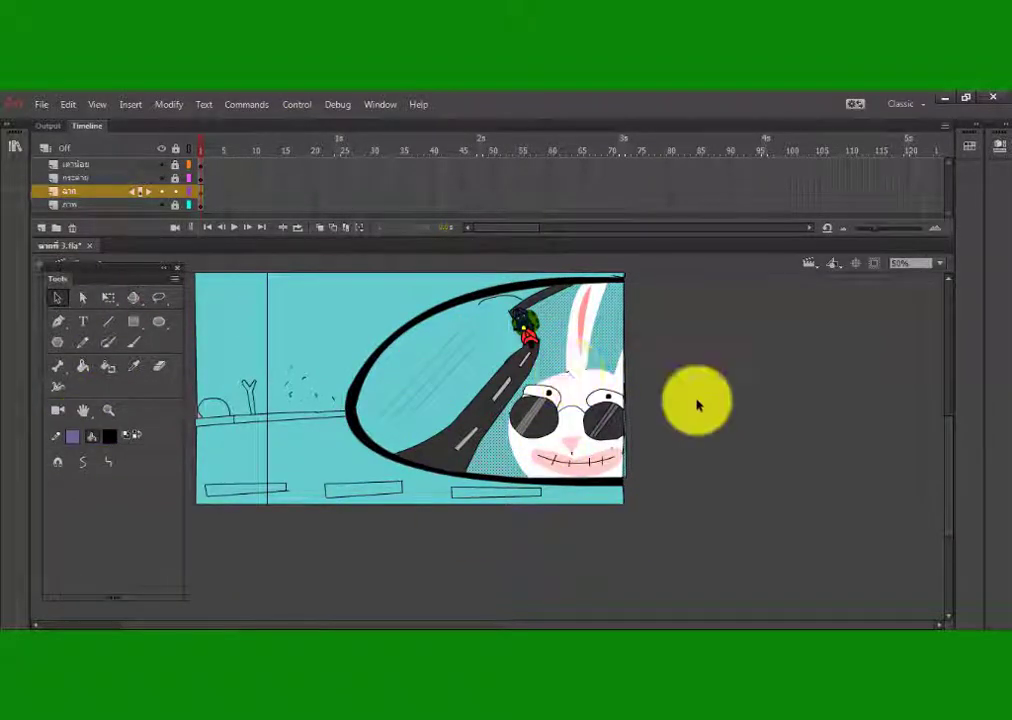
{"action": "left_click", "coordinate": [698, 405]}
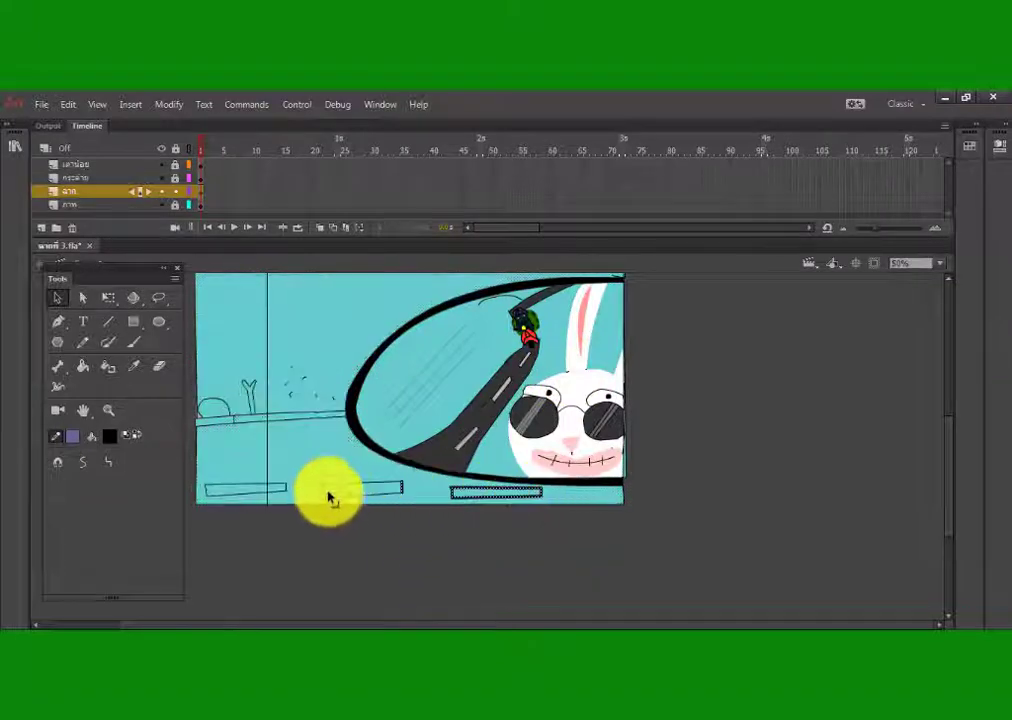
- Select the three lane markings on the foreground road and fill them with white
{"action": "left_click", "coordinate": [222, 488], "text": "shift"}
{"action": "left_click", "coordinate": [286, 488], "text": "shift"}
{"action": "left_click", "coordinate": [684, 211]}
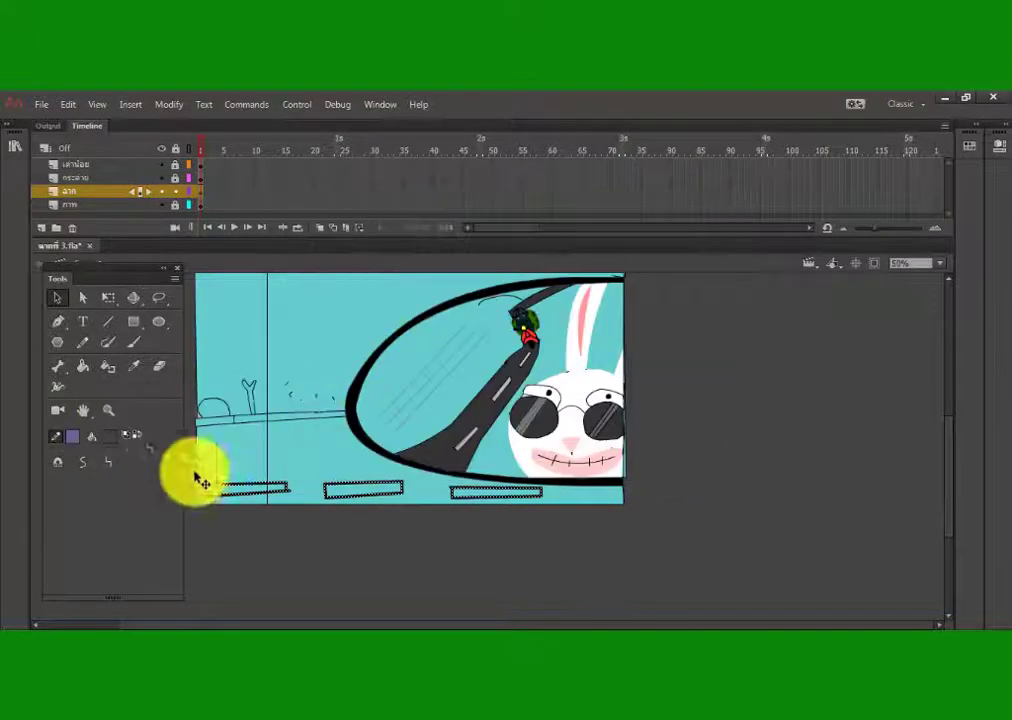
{"action": "left_click", "coordinate": [109, 437]}
{"action": "left_click", "coordinate": [167, 537]}
{"action": "key", "text": "k"}
{"action": "left_click", "coordinate": [253, 490]}
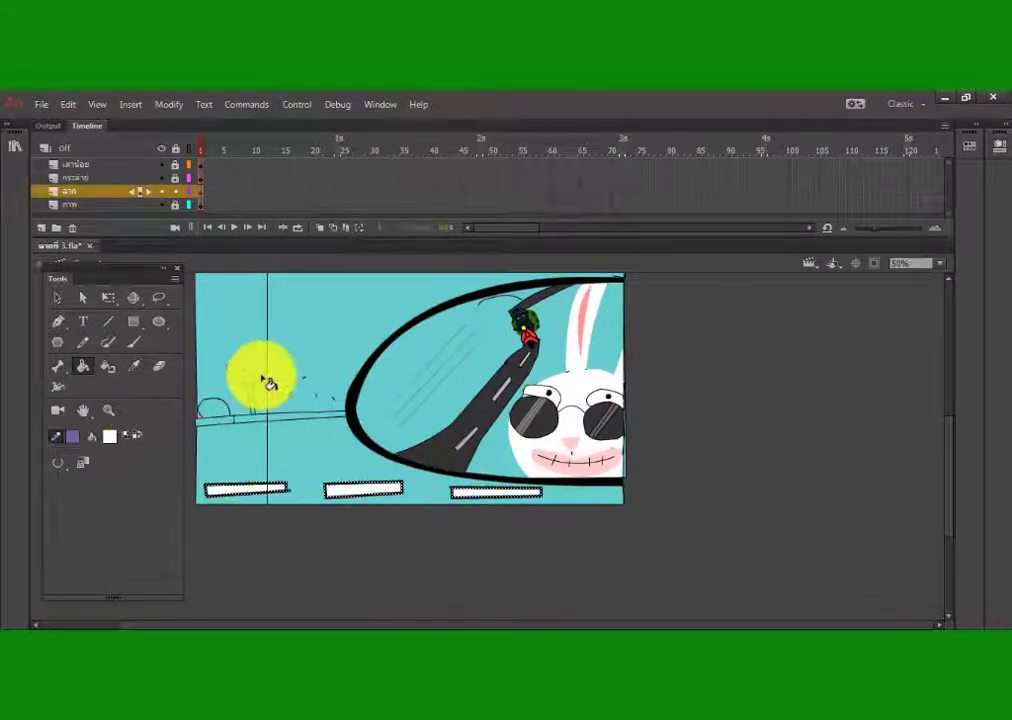
- Set the brush to dark green and outline the crown of the tree nearest the mirror
{"action": "left_click_drag", "start_coordinate": [414, 625], "coordinate": [332, 625]}
{"action": "left_click", "coordinate": [134, 342]}
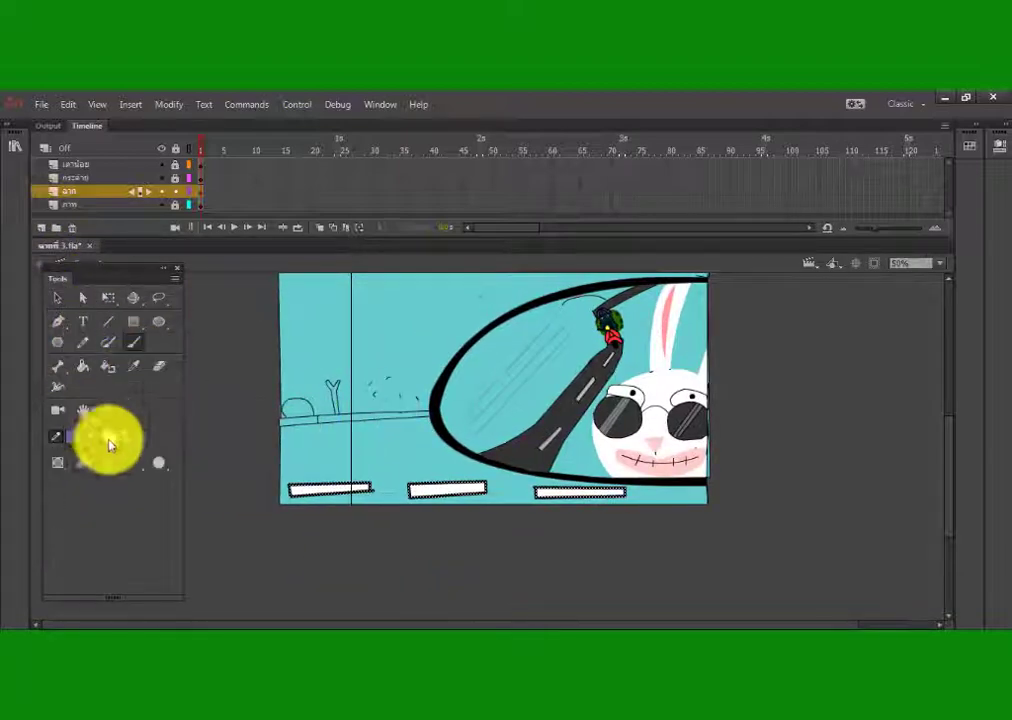
{"action": "left_click", "coordinate": [109, 438]}
{"action": "left_click", "coordinate": [150, 490]}
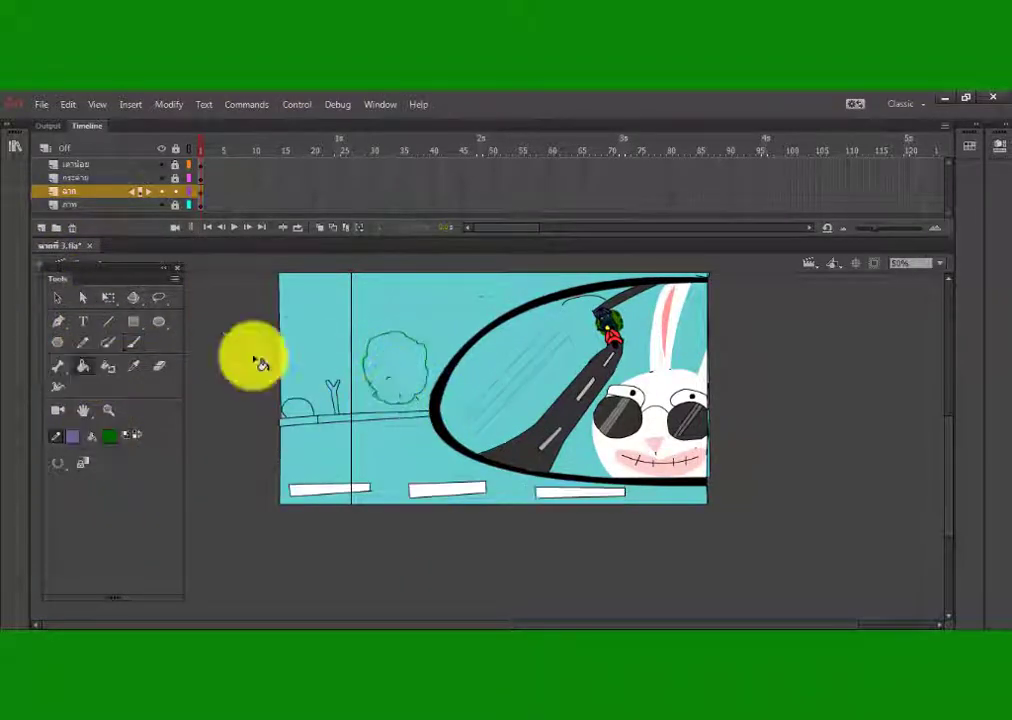
- Try to fill the roadside greenery with dark green, then undo the fill
{"action": "left_click", "coordinate": [83, 366]}
{"action": "left_click", "coordinate": [317, 401]}
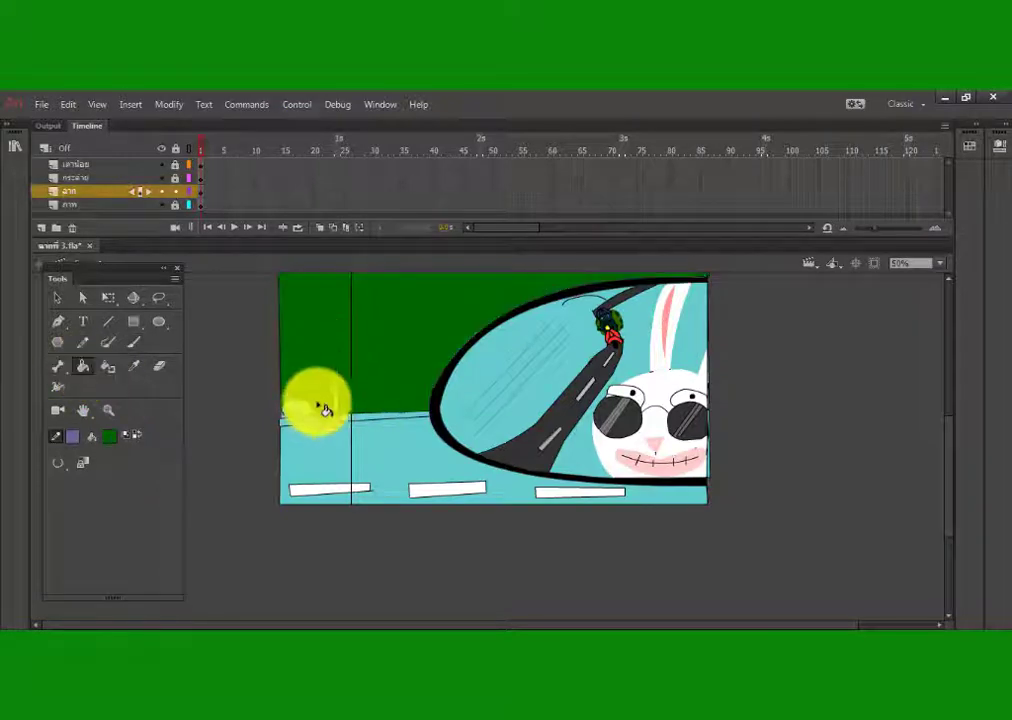
{"action": "key", "text": "ctrl+z"}
{"action": "key", "text": "ctrl+z"}
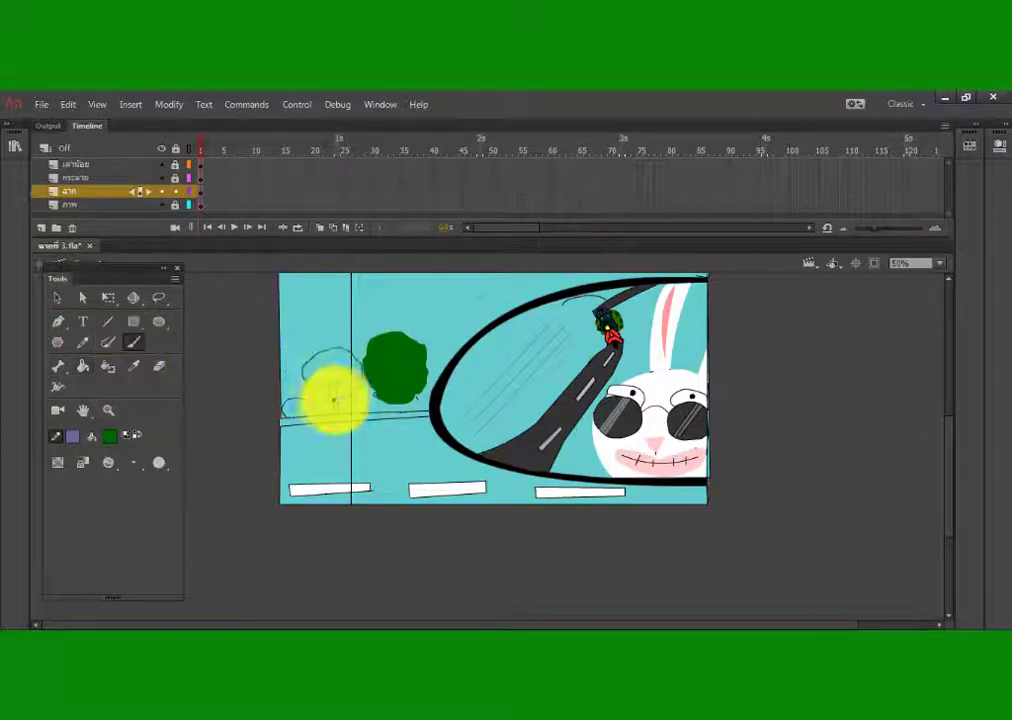
- Fill the smaller tree's crown with dark green and choose dark brown-red for the tree trunks
{"action": "left_click", "coordinate": [328, 372]}
{"action": "left_click", "coordinate": [107, 440]}
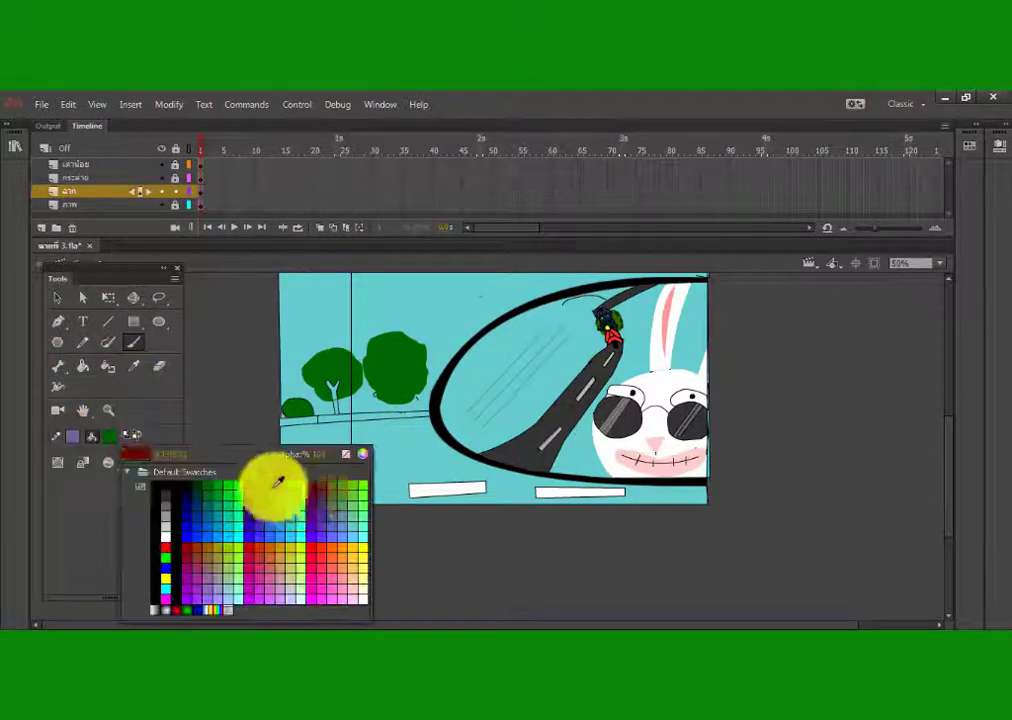
{"action": "left_click", "coordinate": [270, 487]}
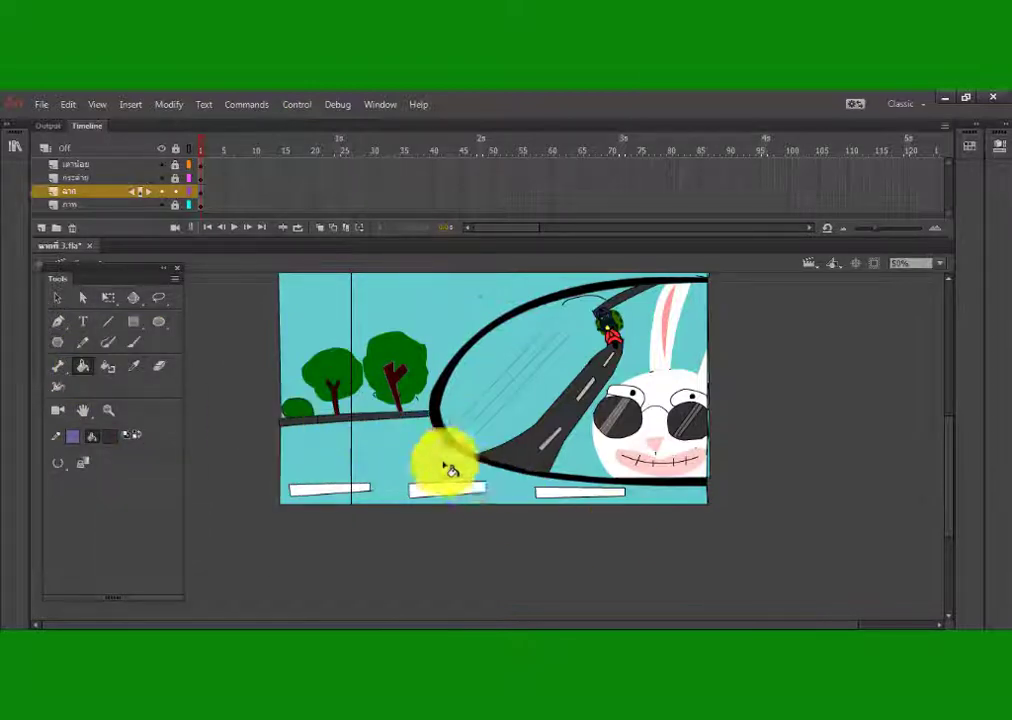
- Fill the foreground road with dark grey and choose dark red for the kerb strip beneath the trees
{"action": "left_click", "coordinate": [448, 468]}
{"action": "left_click", "coordinate": [108, 436]}
{"action": "left_click", "coordinate": [312, 479]}
- Try to fill the small hill beside the mirror's road with dark red, then undo the fill
{"action": "left_click", "coordinate": [583, 310]}
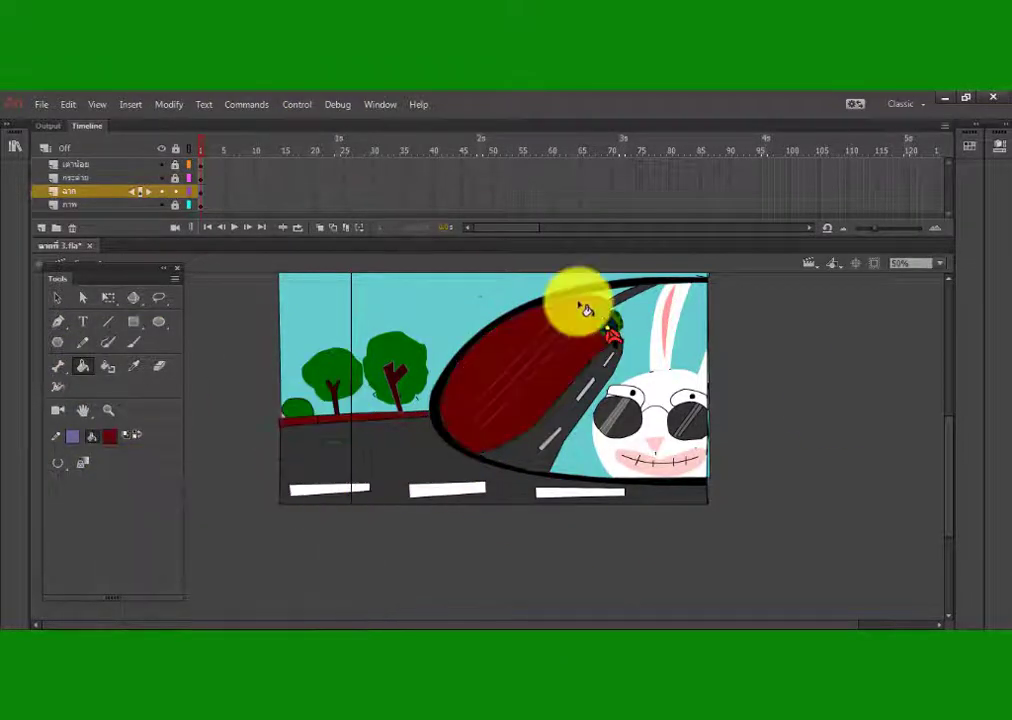
{"action": "key", "text": "ctrl+z"}
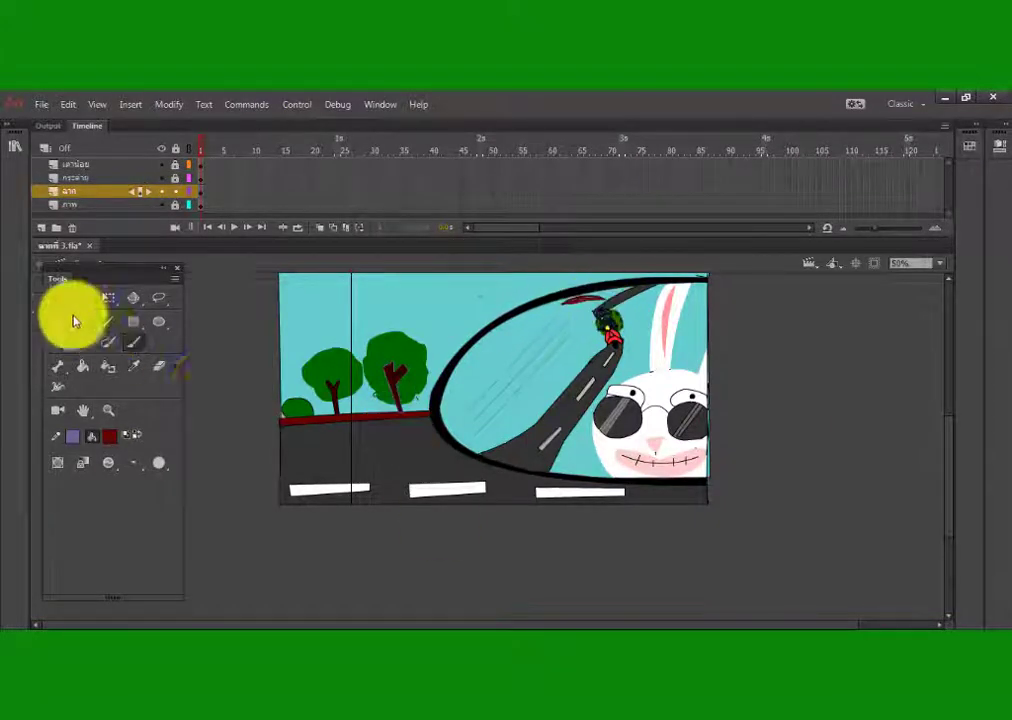
{"action": "left_click_drag", "start_coordinate": [951, 453], "coordinate": [951, 443]}
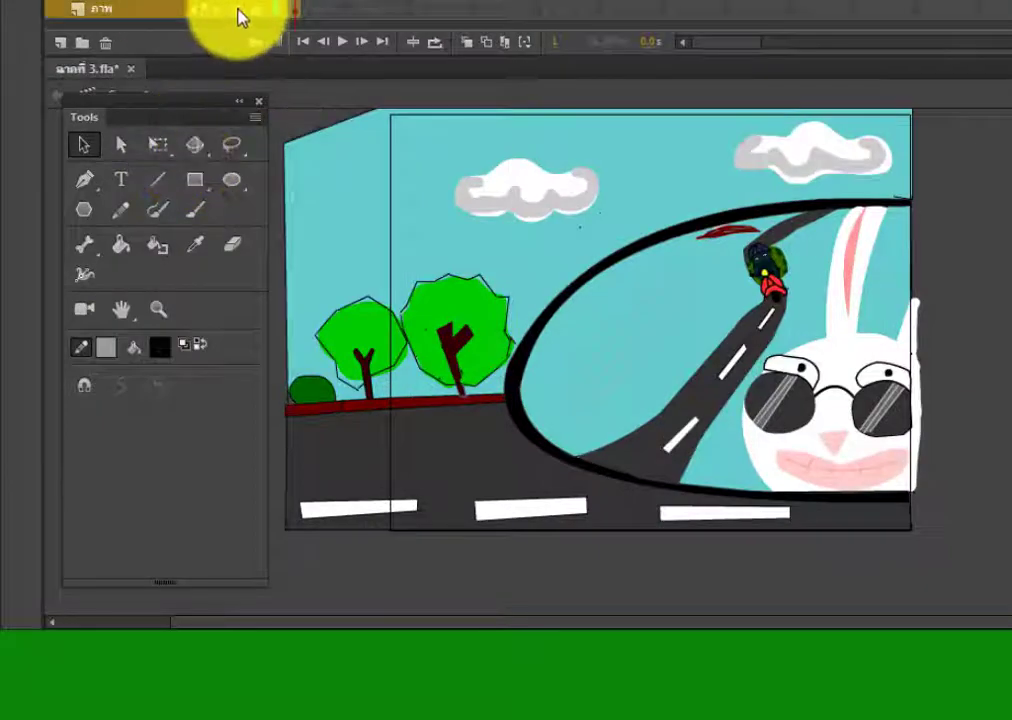
- Delete the ภาพ reference picture layer and extend the scene layer to frame 50
{"action": "left_click", "coordinate": [105, 43]}
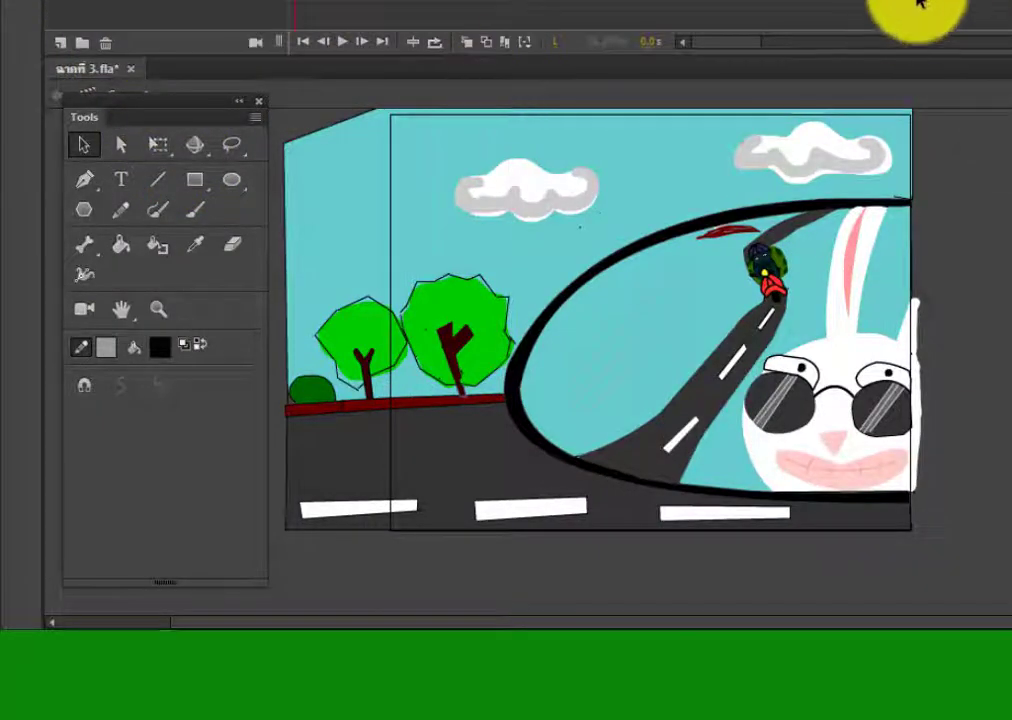
{"action": "right_click", "coordinate": [918, 4]}
{"action": "left_click", "coordinate": [985, 115]}
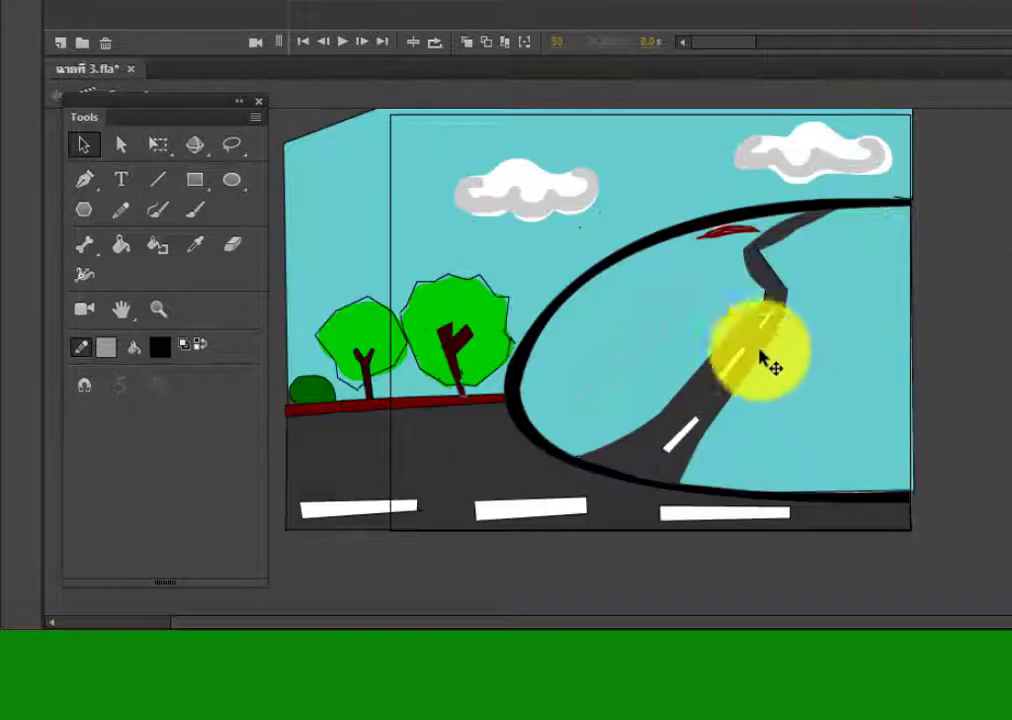
- Check the scene at frames 1, 5 and 50, selecting both clouds at frame 5
{"action": "left_click", "coordinate": [341, 8]}
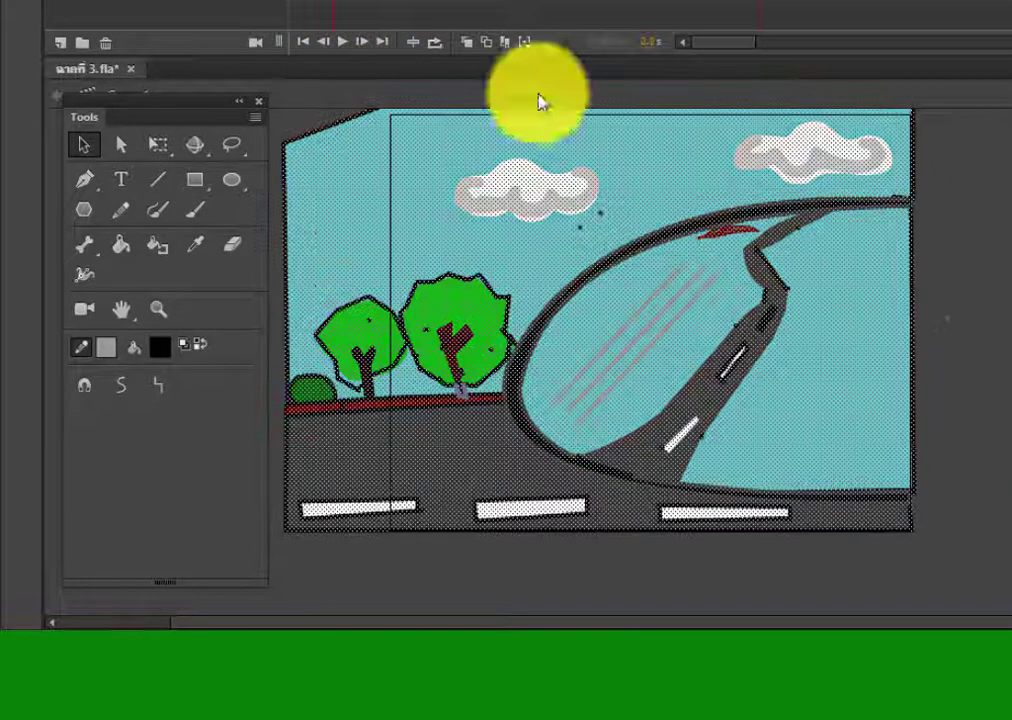
{"action": "left_click_drag", "start_coordinate": [760, 2], "coordinate": [297, 2]}
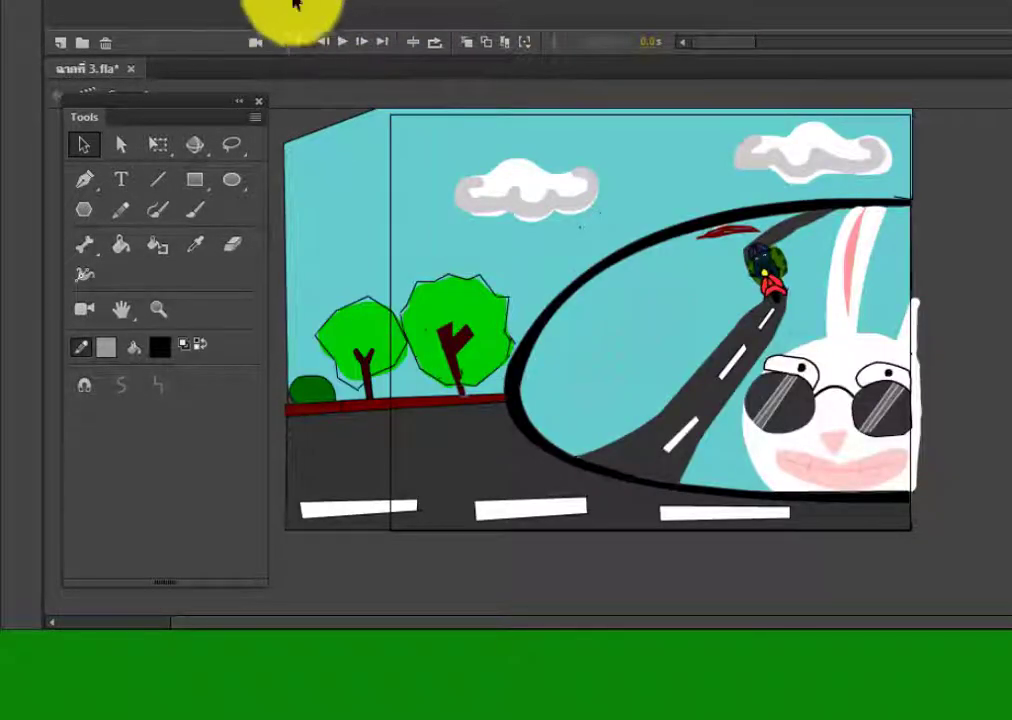
{"action": "left_click", "coordinate": [350, 5]}
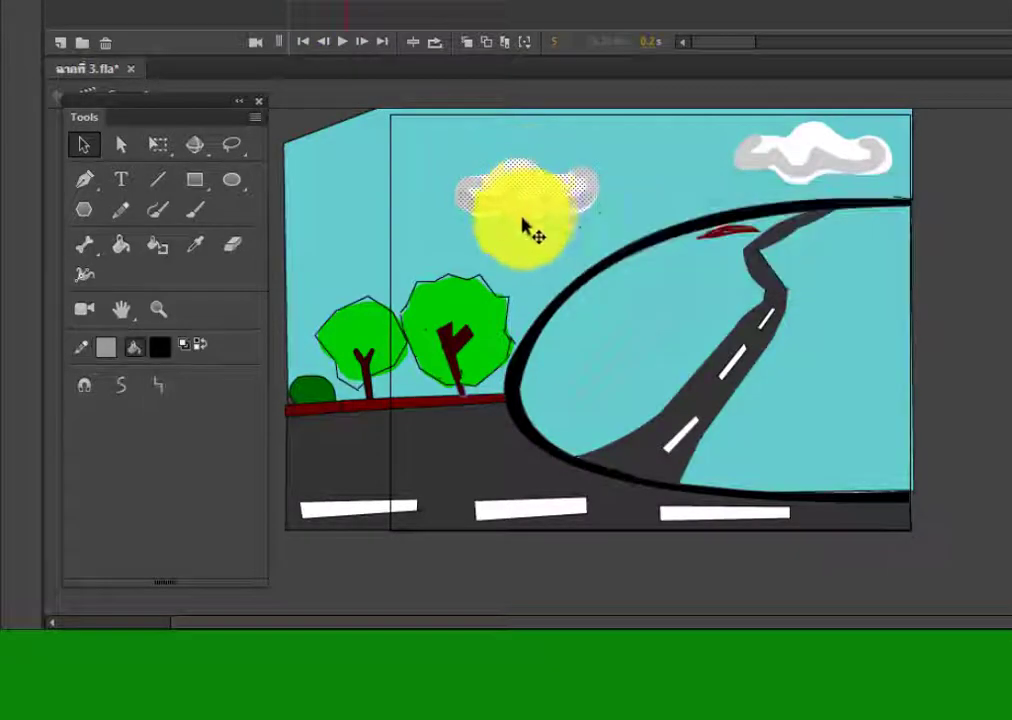
{"action": "left_click_drag", "start_coordinate": [510, 222], "coordinate": [788, 165]}
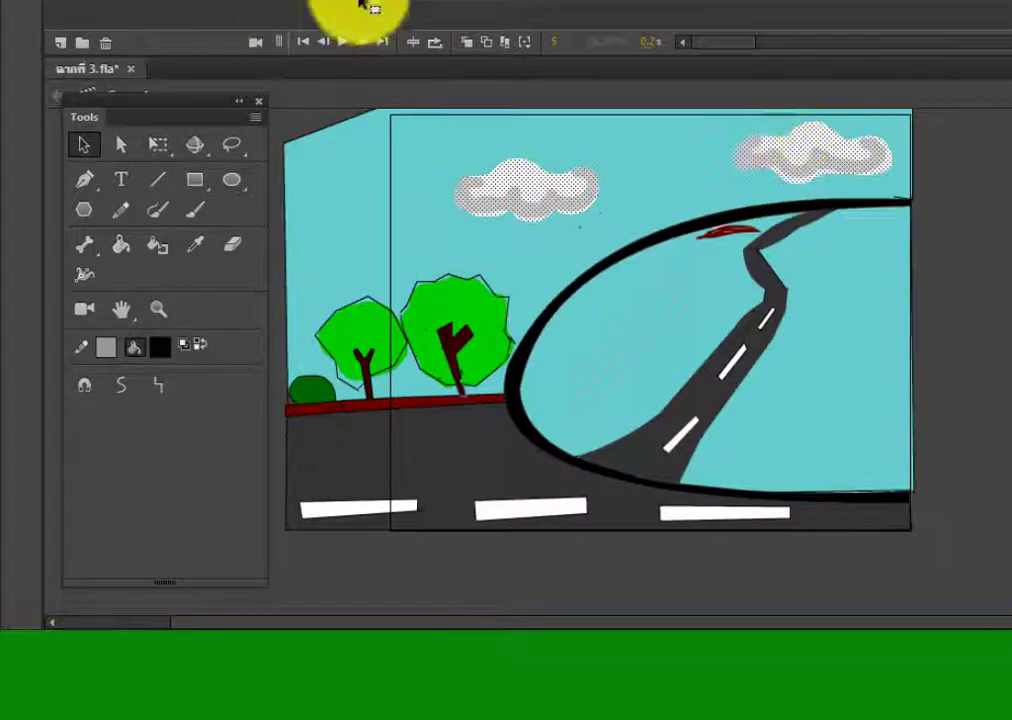
{"action": "left_click", "coordinate": [920, 2]}
- Insert a keyframe at frame 25 of the scene layer and shift both clouds' artwork to the left
{"action": "right_click", "coordinate": [599, 2]}
{"action": "left_click", "coordinate": [700, 169]}
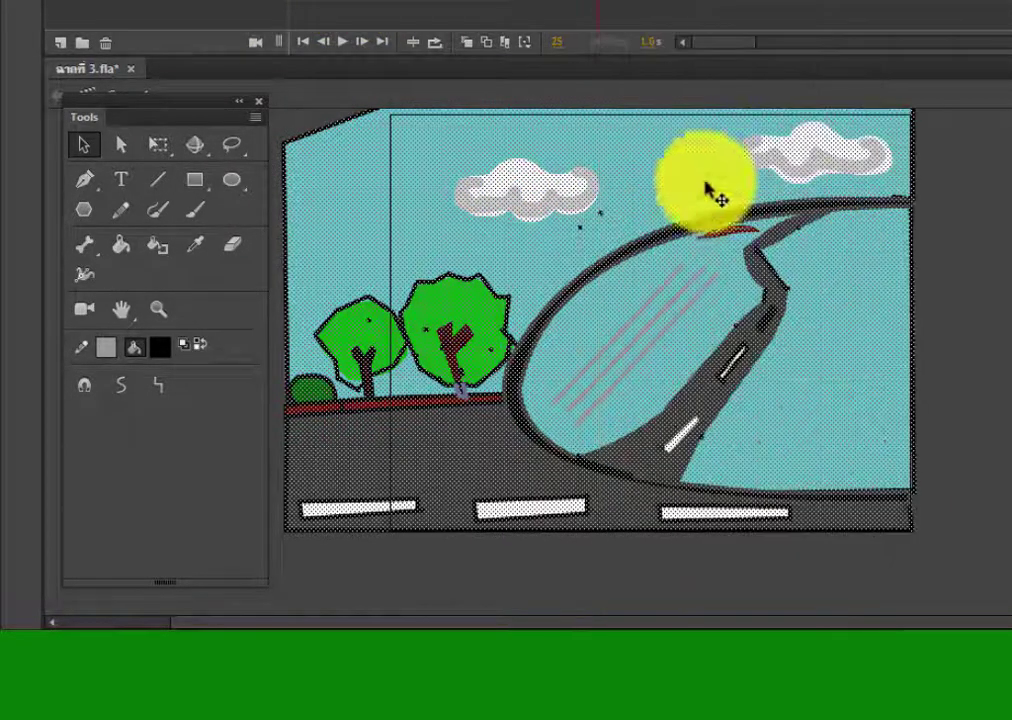
{"action": "left_click_drag", "start_coordinate": [879, 299], "coordinate": [842, 270]}
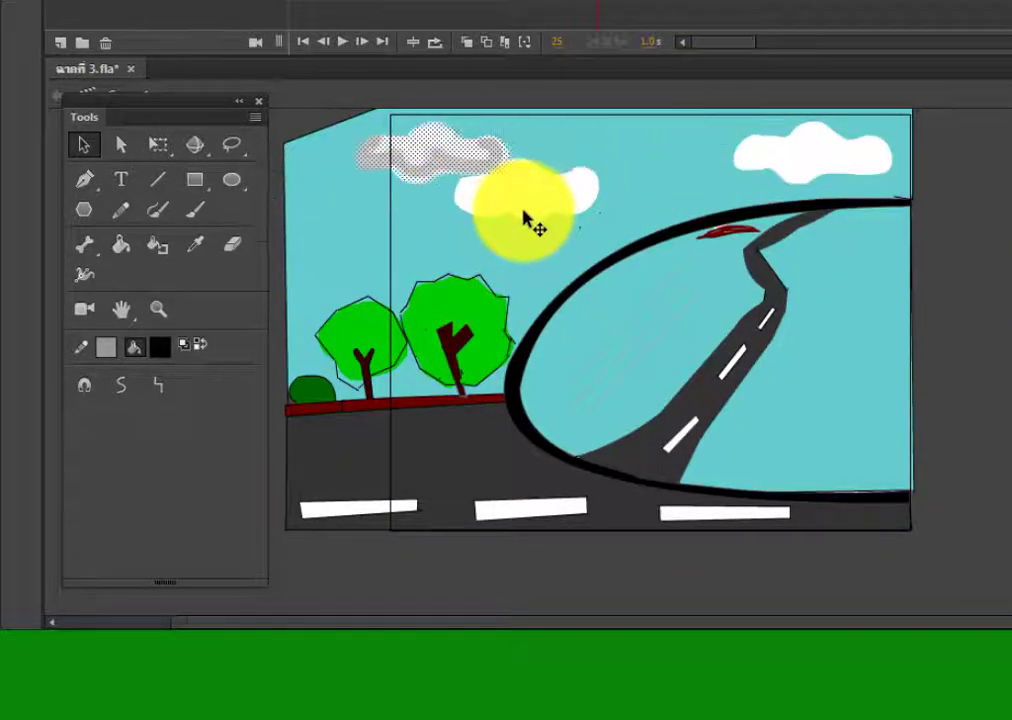
{"action": "key", "text": "shift+Right"}
{"action": "key", "text": "shift+Right"}
{"action": "key", "text": "shift+Right"}
{"action": "key", "text": "shift+Right"}
{"action": "key", "text": "shift+Right"}
{"action": "key", "text": "shift+Right"}
{"action": "key", "text": "shift+Right"}
{"action": "left_click", "coordinate": [925, 175]}
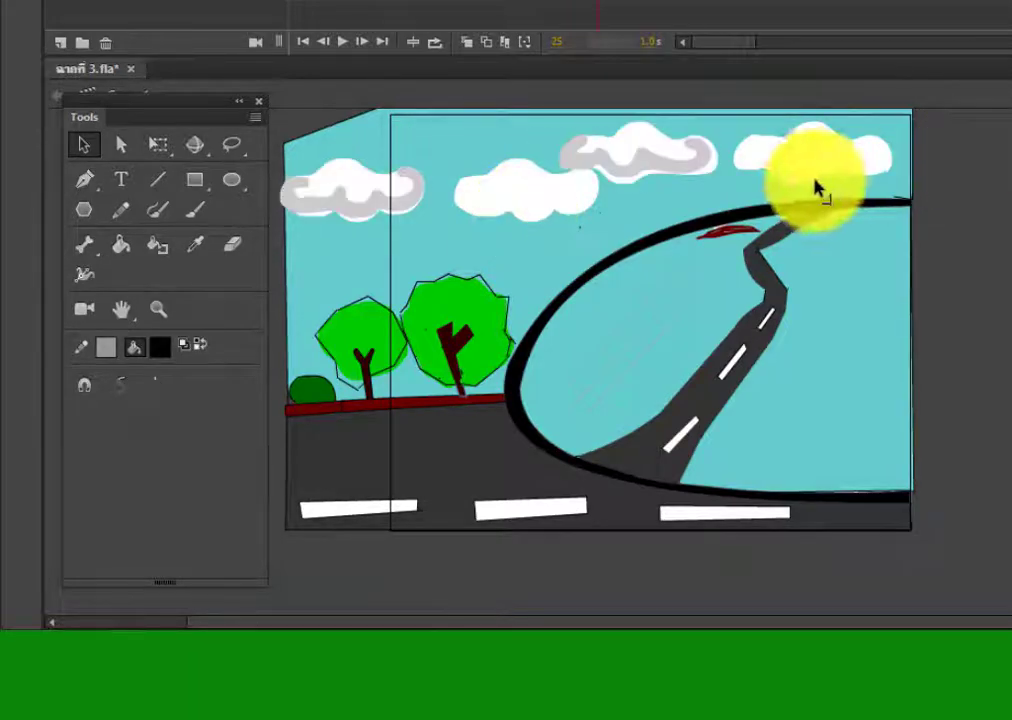
- Fill the white remains at the two clouds' former positions with the sky blue
{"action": "left_click", "coordinate": [160, 347]}
{"action": "left_click", "coordinate": [508, 271]}
{"action": "left_click", "coordinate": [120, 245]}
{"action": "left_click", "coordinate": [527, 193]}
{"action": "left_click", "coordinate": [788, 188]}
{"action": "left_click", "coordinate": [82, 147]}
- Compare the scene at frames 25, 1 and 50, then preview the movie and close the preview
{"action": "left_click", "coordinate": [596, 2]}
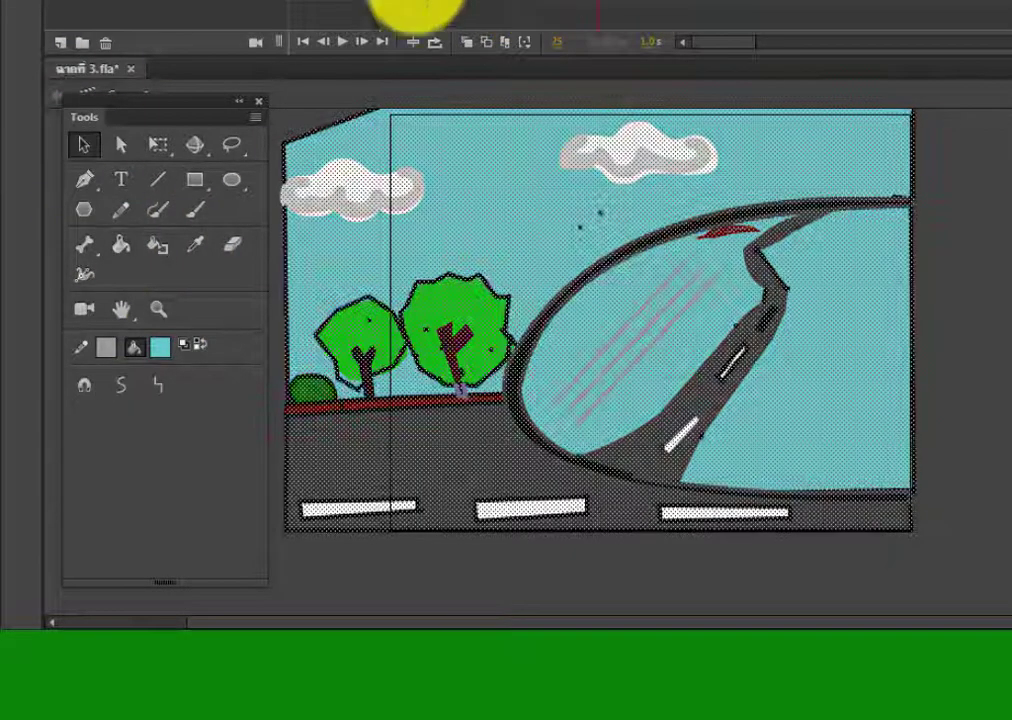
{"action": "left_click", "coordinate": [302, 3]}
{"action": "left_click", "coordinate": [899, 4]}
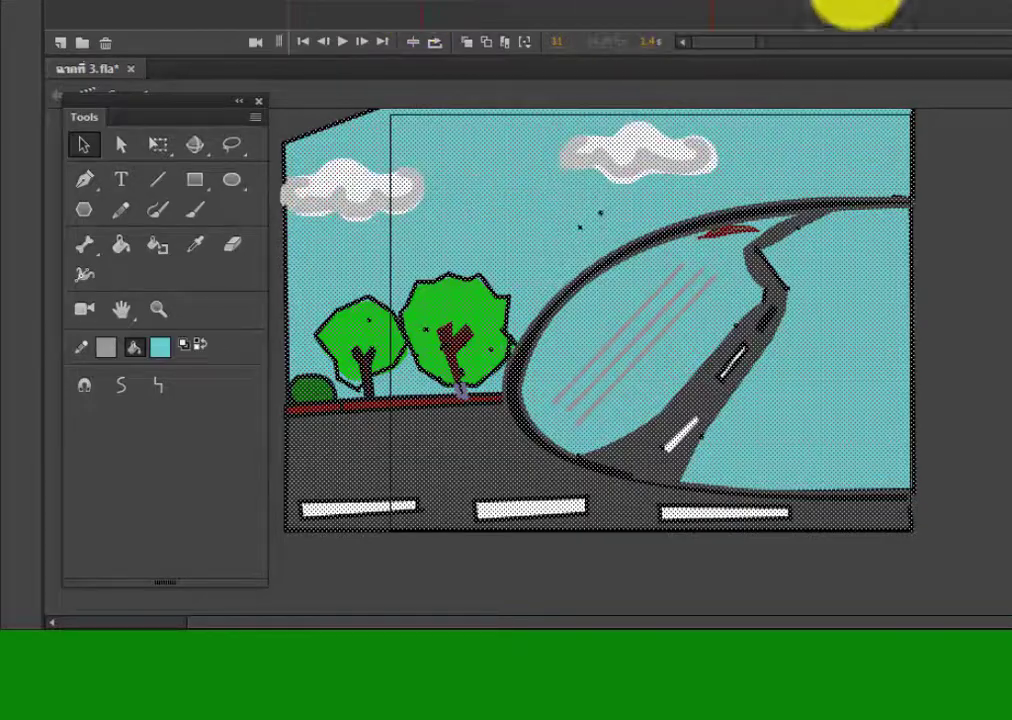
{"action": "key", "text": "ctrl+Return"}
{"action": "left_click", "coordinate": [976, 0]}
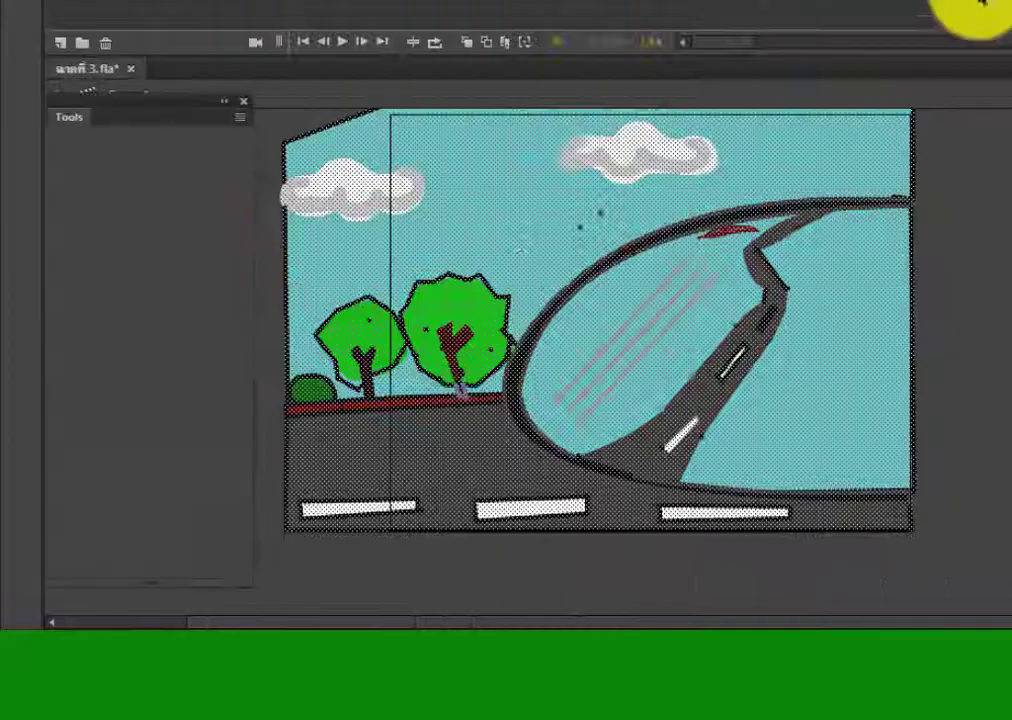
- Create tweens on the scene layer at frames 1, 25 and 50, converting the artwork to a symbol
{"action": "right_click", "coordinate": [302, 2]}
{"action": "left_click", "coordinate": [425, 55]}
{"action": "left_click", "coordinate": [832, 289]}
{"action": "left_click", "coordinate": [597, 5]}
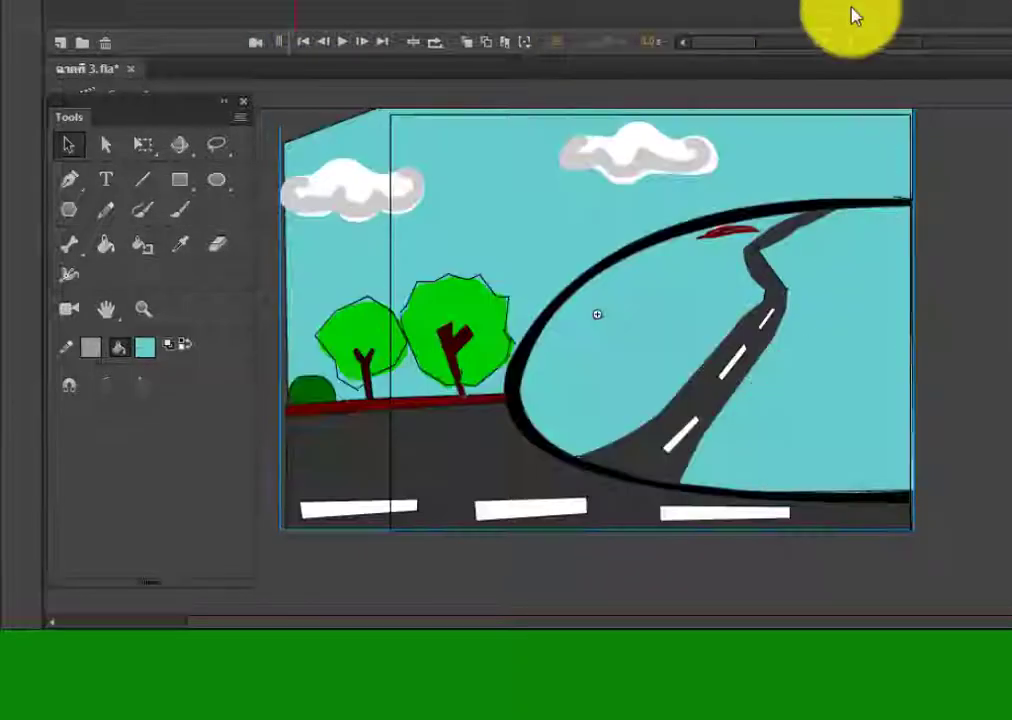
{"action": "right_click", "coordinate": [917, 4]}
{"action": "left_click", "coordinate": [752, 48]}
{"action": "right_click", "coordinate": [598, 2]}
{"action": "left_click", "coordinate": [715, 51]}
- Preview the movie, close the preview and compare the cloud positions at frames 25 and 50
{"action": "key", "text": "ctrl+Return"}
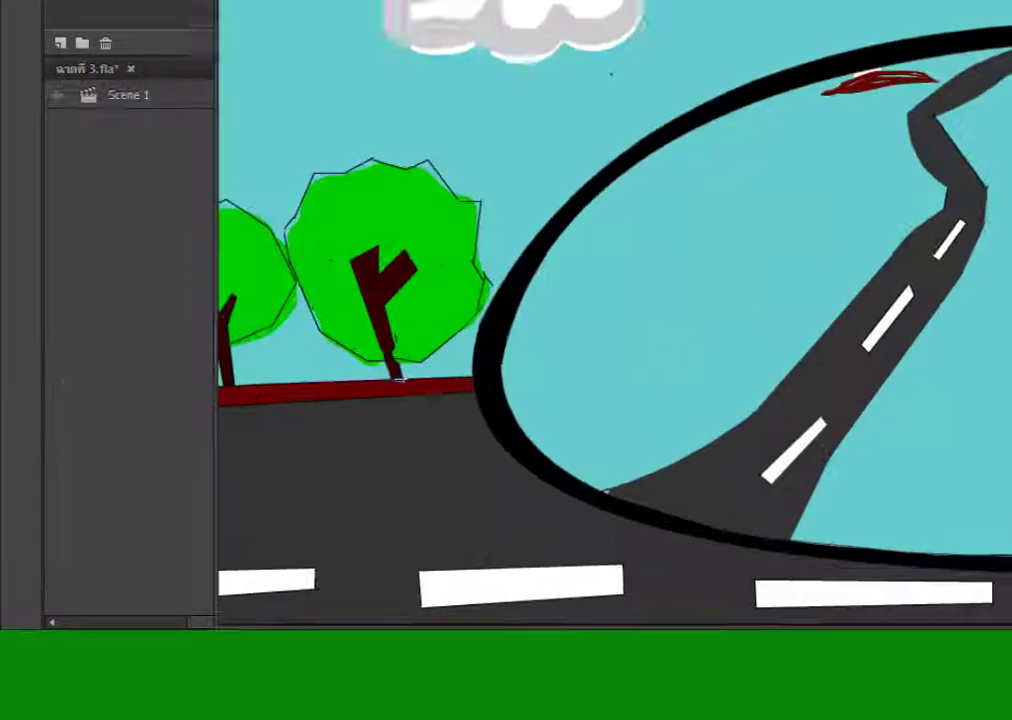
{"action": "left_click", "coordinate": [976, 0]}
{"action": "left_click", "coordinate": [917, 2]}
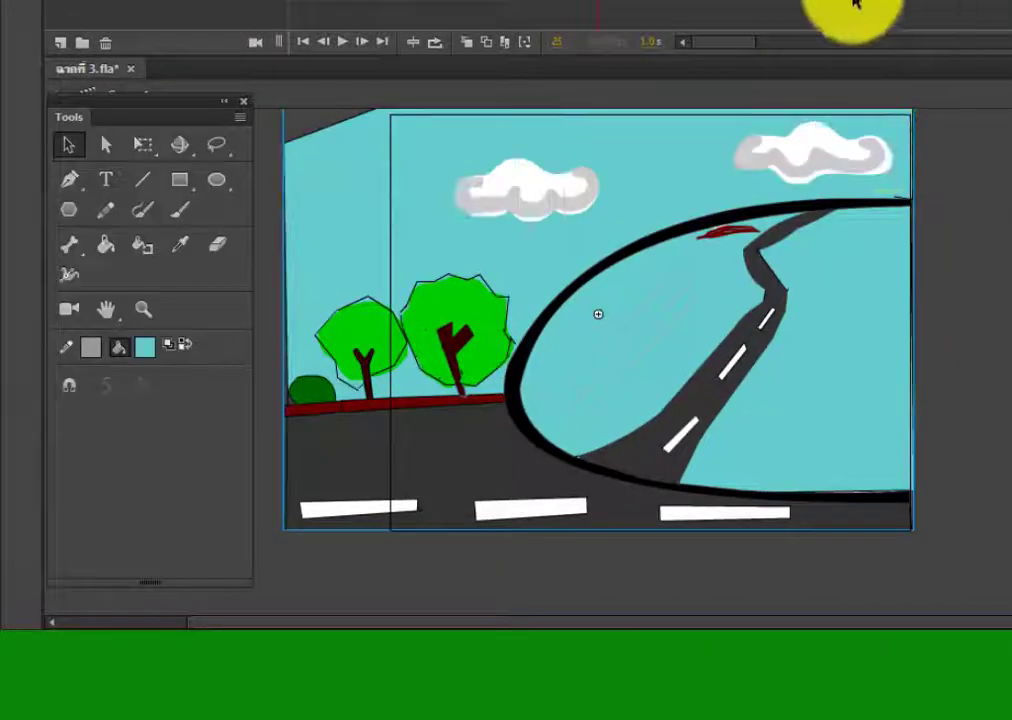
{"action": "left_click", "coordinate": [597, 2]}
{"action": "left_click", "coordinate": [918, 2]}
{"action": "left_click", "coordinate": [911, 2]}
{"action": "left_click", "coordinate": [917, 2]}
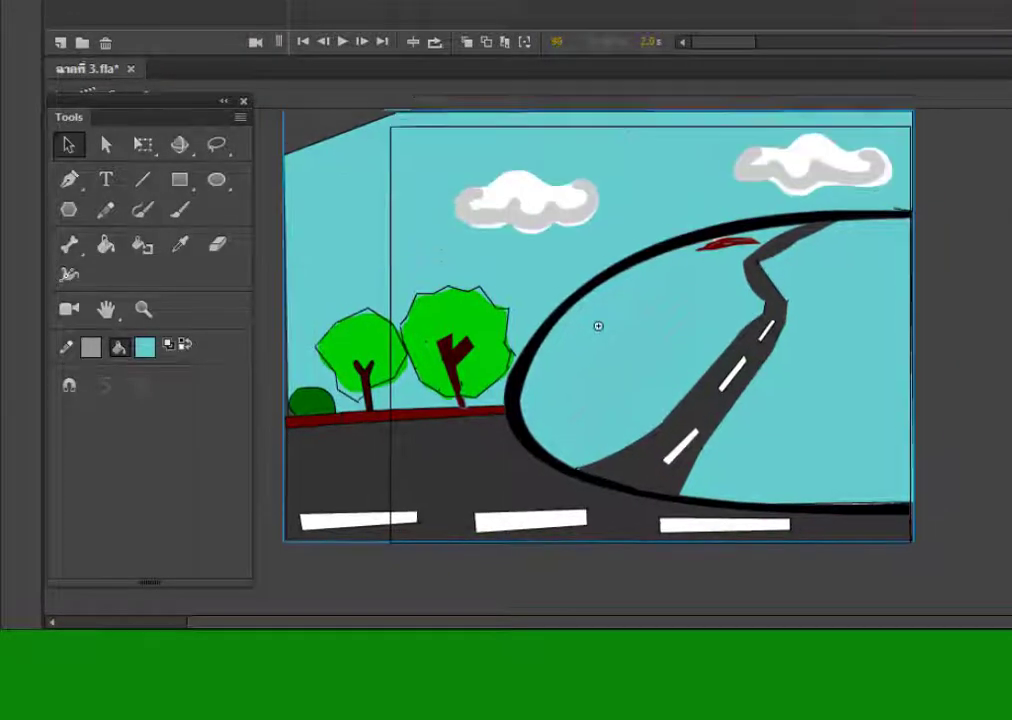
- Undo the symbol conversion and tweens made on the scene layer
{"action": "key", "text": "ctrl+a"}
{"action": "left_click", "coordinate": [975, 557]}
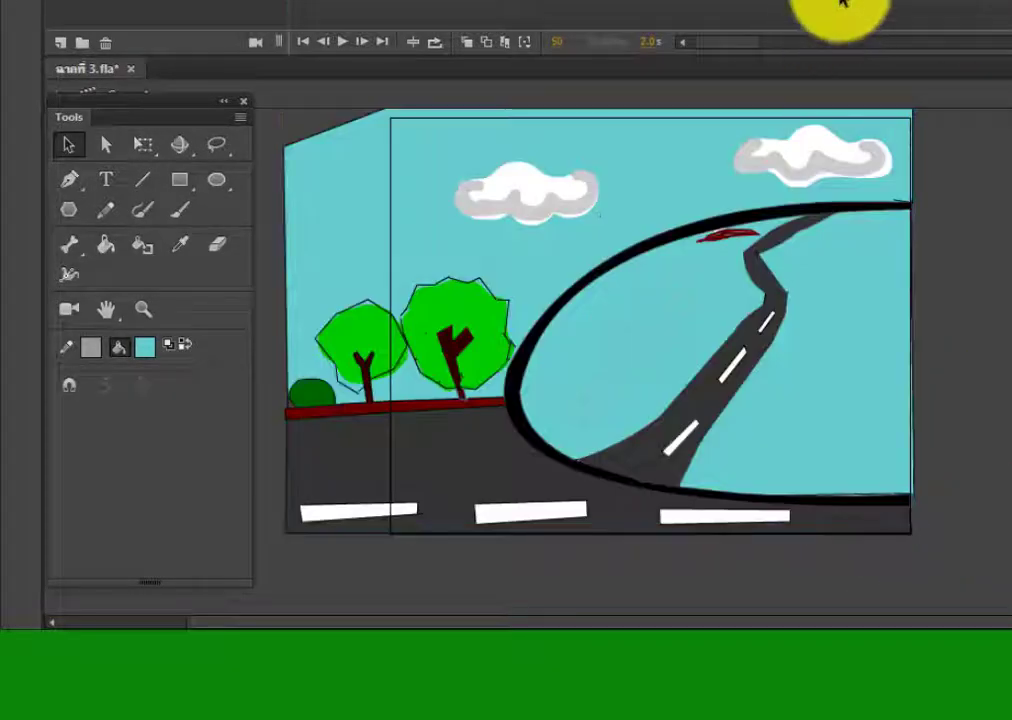
{"action": "key", "text": "ctrl+Return"}
{"action": "left_click", "coordinate": [976, 0]}
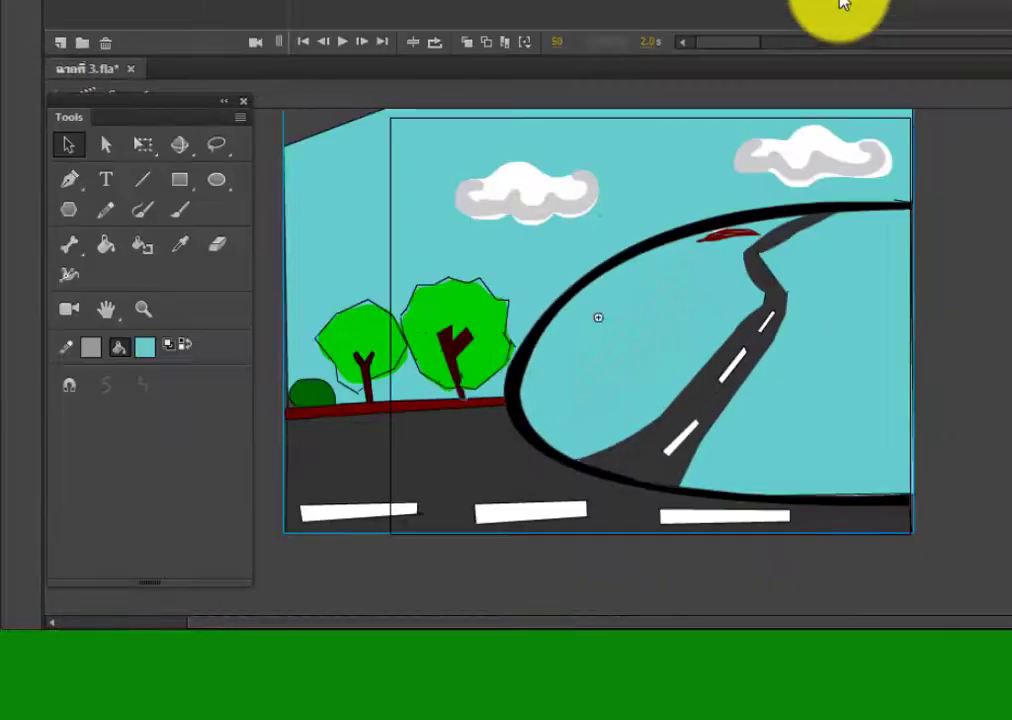
{"action": "key", "text": "ctrl+z"}
{"action": "key", "text": "ctrl+z"}
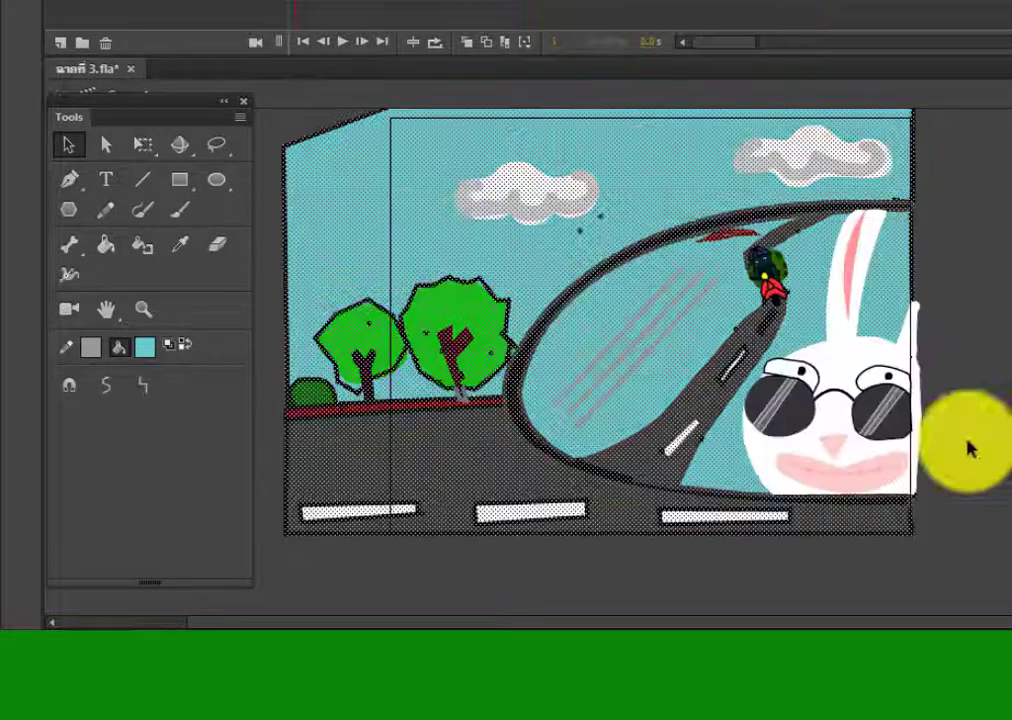
- Compare the scene artwork at frames 1 and 50
{"action": "left_click", "coordinate": [967, 443]}
{"action": "left_click", "coordinate": [295, 0]}
{"action": "left_click", "coordinate": [920, 2]}
{"action": "left_click", "coordinate": [795, 118]}
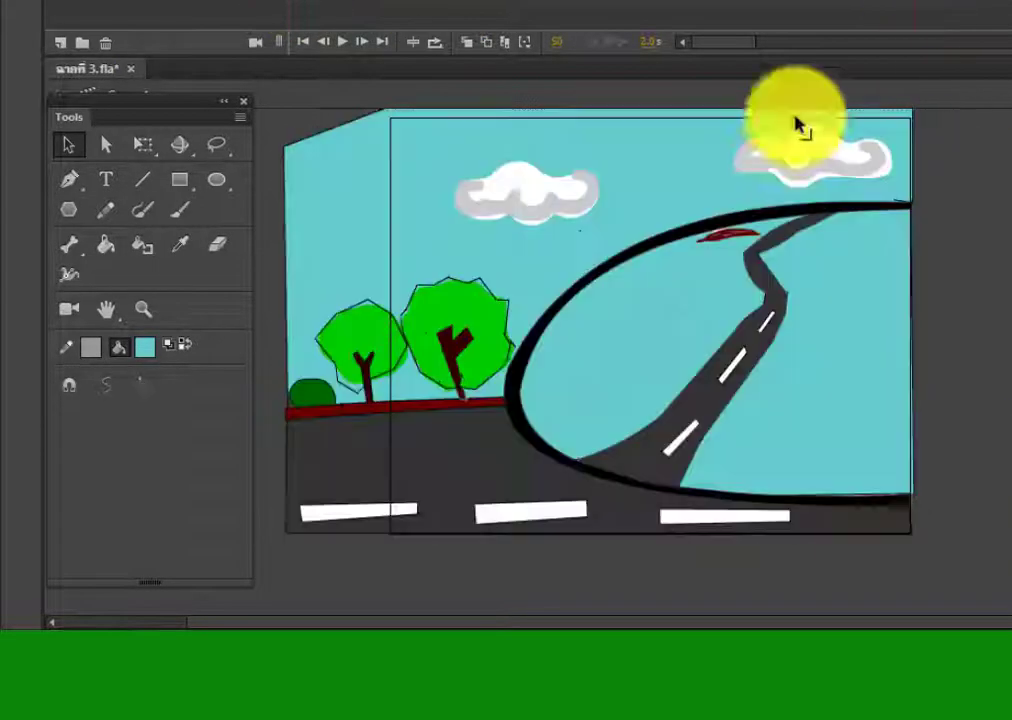
{"action": "left_click", "coordinate": [278, 1]}
{"action": "left_click", "coordinate": [295, 0]}
{"action": "left_click", "coordinate": [475, 0]}
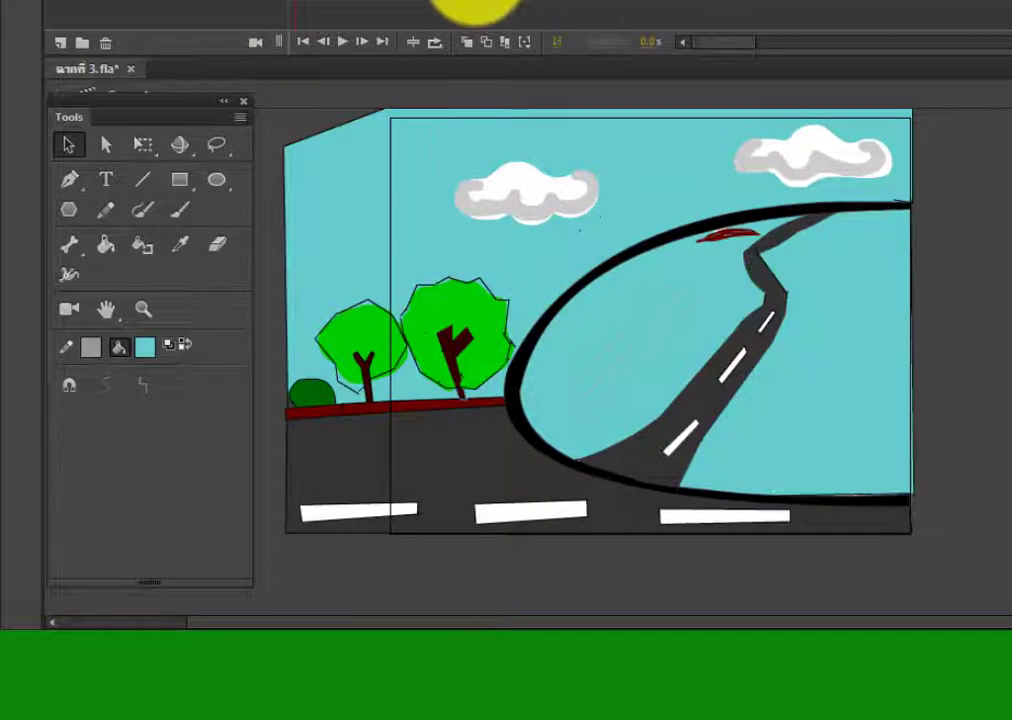
- Insert a keyframe at frame 20 on the rabbit's layer and check it against frame 1
{"action": "right_click", "coordinate": [541, 0]}
{"action": "left_click", "coordinate": [606, 152]}
{"action": "left_click", "coordinate": [293, 0]}
{"action": "left_click", "coordinate": [950, 390]}
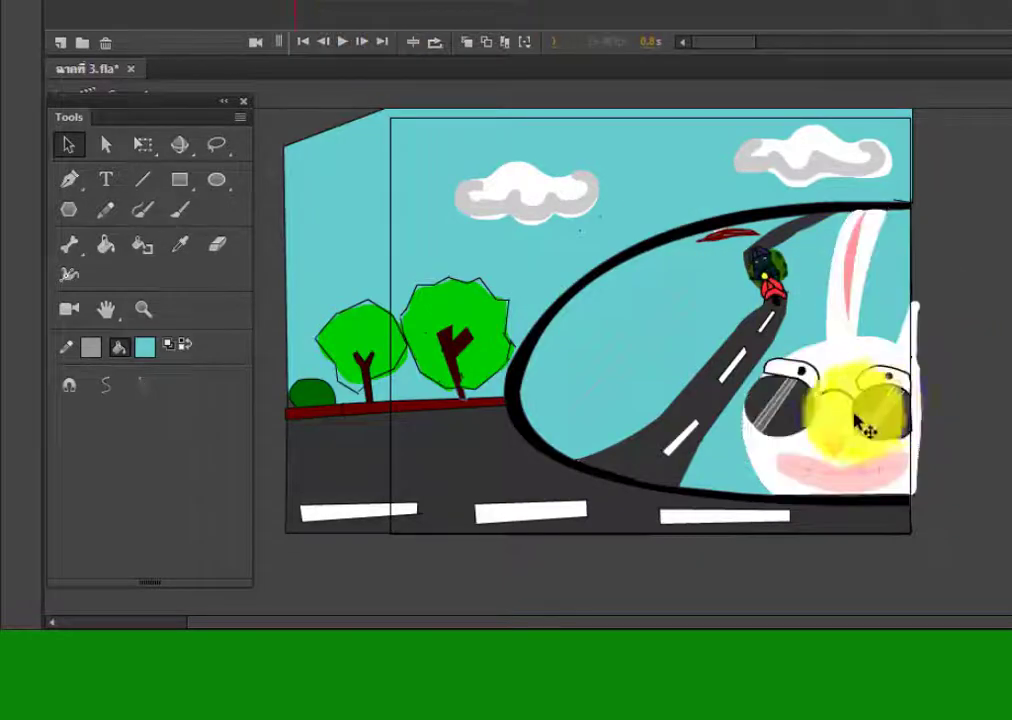
{"action": "left_click", "coordinate": [541, 0]}
{"action": "left_click", "coordinate": [950, 425]}
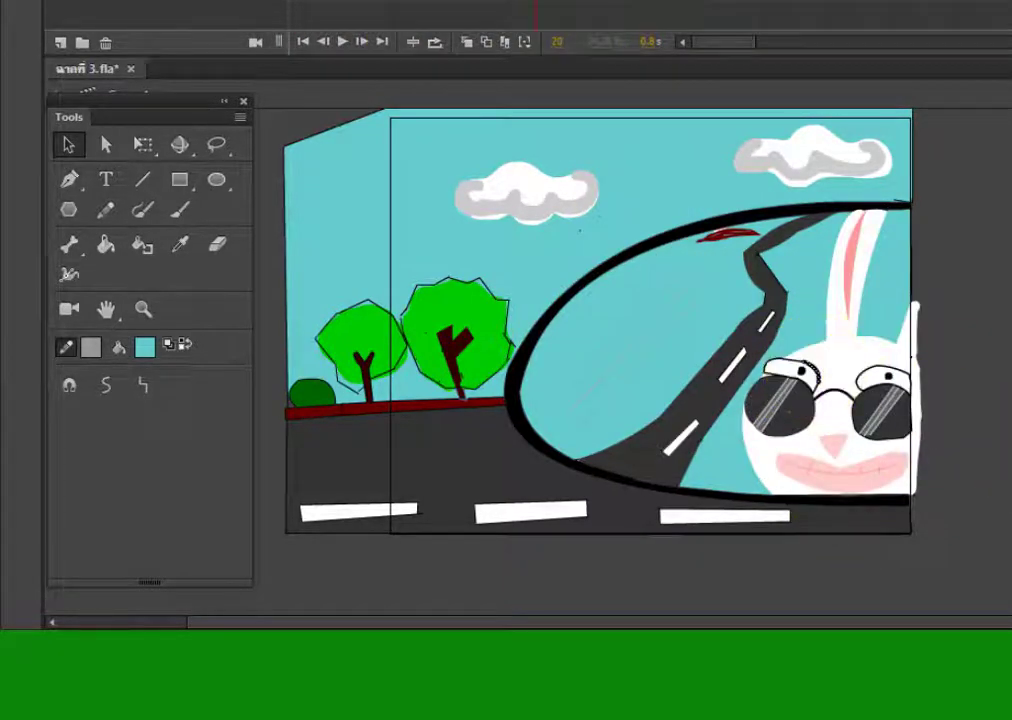
- At frame 20, group the rabbit's left-hand eye outline with its pupil and move them down onto the sunglasses lens
{"action": "key", "text": "ctrl+equal"}
{"action": "key", "text": "ctrl+equal"}
{"action": "left_click", "coordinate": [765, 395]}
{"action": "left_click", "coordinate": [680, 364]}
{"action": "left_click", "coordinate": [714, 336], "text": "shift"}
{"action": "left_click", "coordinate": [702, 426], "text": "shift"}
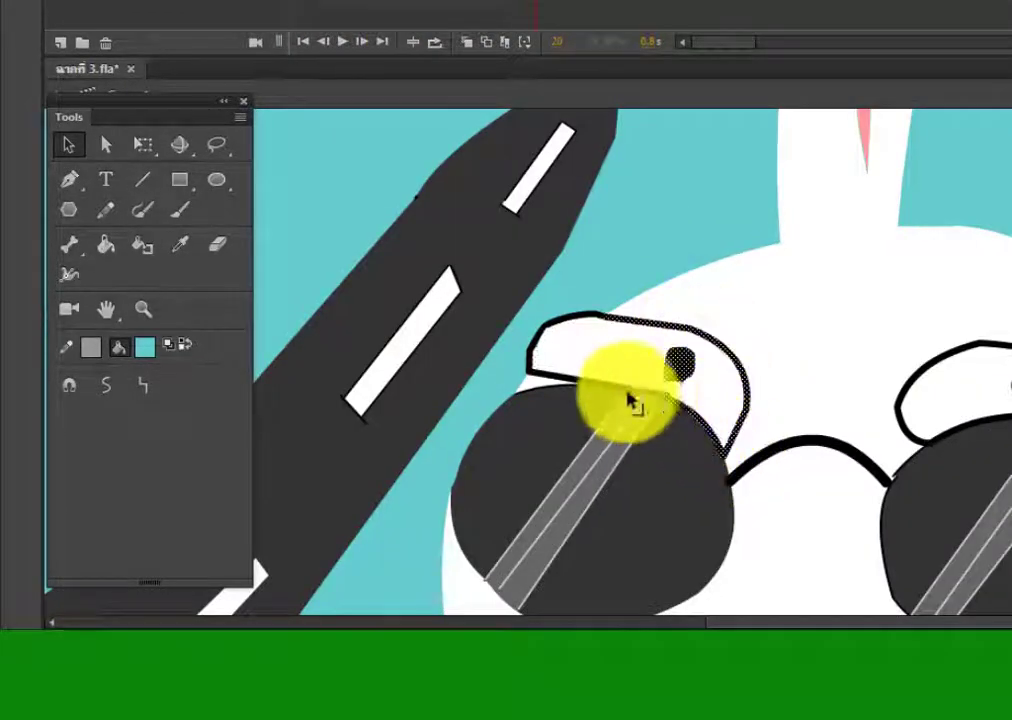
{"action": "key", "text": "ctrl+g"}
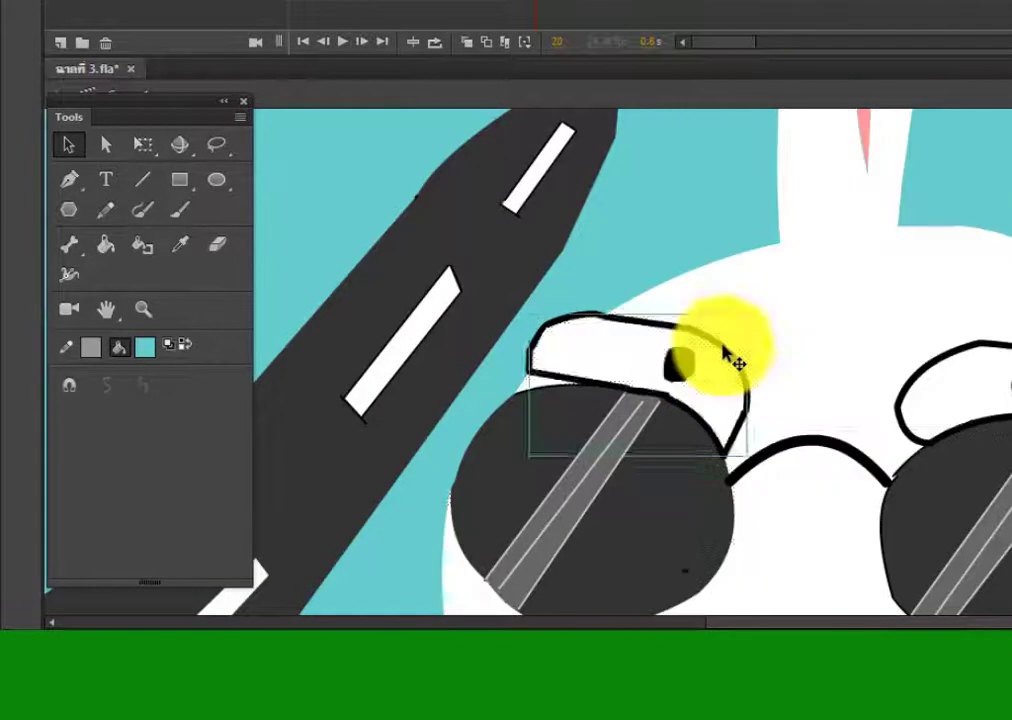
{"action": "left_click_drag", "start_coordinate": [722, 345], "coordinate": [678, 459]}
- Group the rabbit's right-hand eye outline and move it and its pupil down onto the second sunglasses lens
{"action": "left_click", "coordinate": [1006, 354]}
{"action": "left_click", "coordinate": [1006, 356]}
{"action": "left_click", "coordinate": [958, 356]}
{"action": "left_click", "coordinate": [988, 345]}
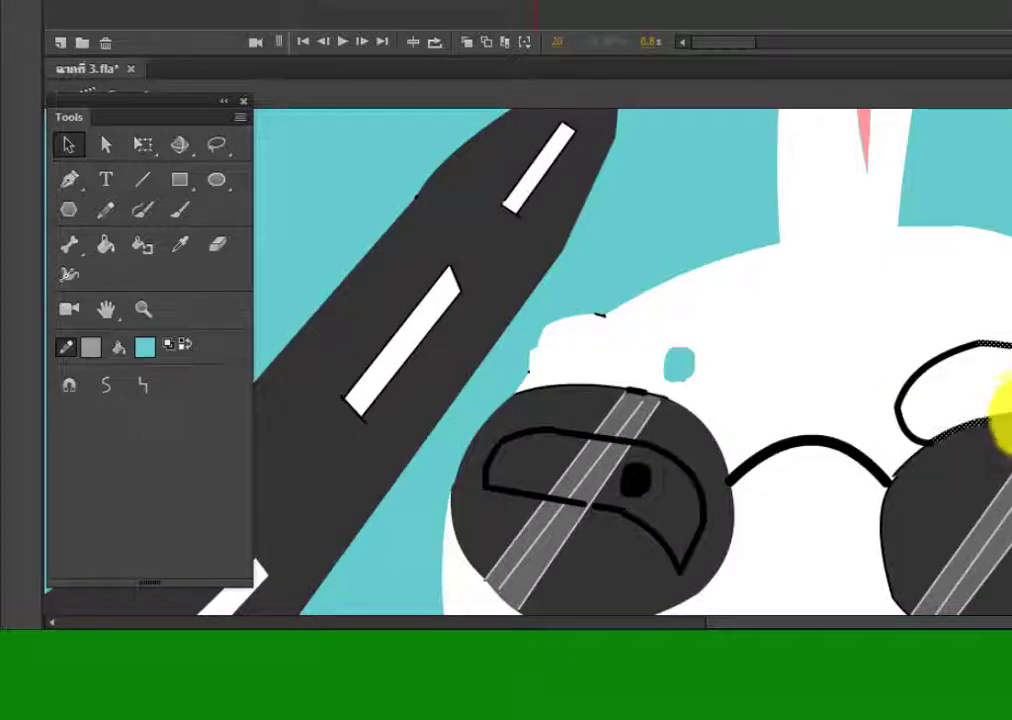
{"action": "left_click", "coordinate": [931, 445], "text": "shift"}
{"action": "left_click", "coordinate": [912, 383], "text": "shift"}
{"action": "key", "text": "ctrl+g"}
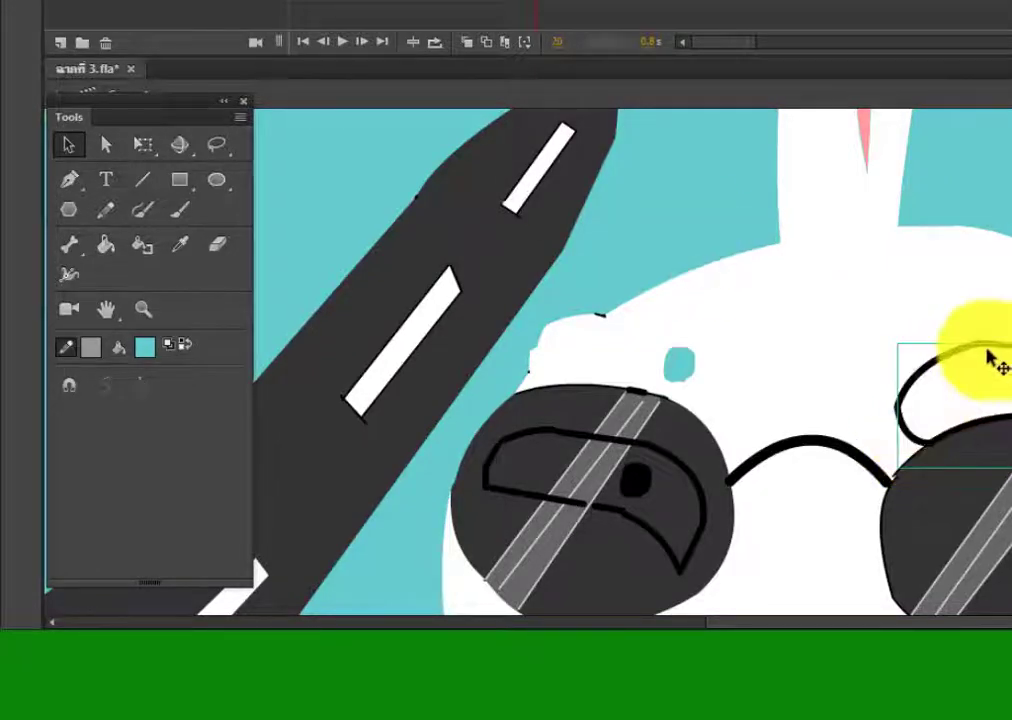
{"action": "left_click_drag", "start_coordinate": [989, 357], "coordinate": [997, 451]}
{"action": "left_click", "coordinate": [1001, 13]}
{"action": "key", "text": "ctrl+z"}
{"action": "left_click_drag", "start_coordinate": [992, 350], "coordinate": [982, 463]}
{"action": "left_click_drag", "start_coordinate": [1011, 387], "coordinate": [971, 501]}
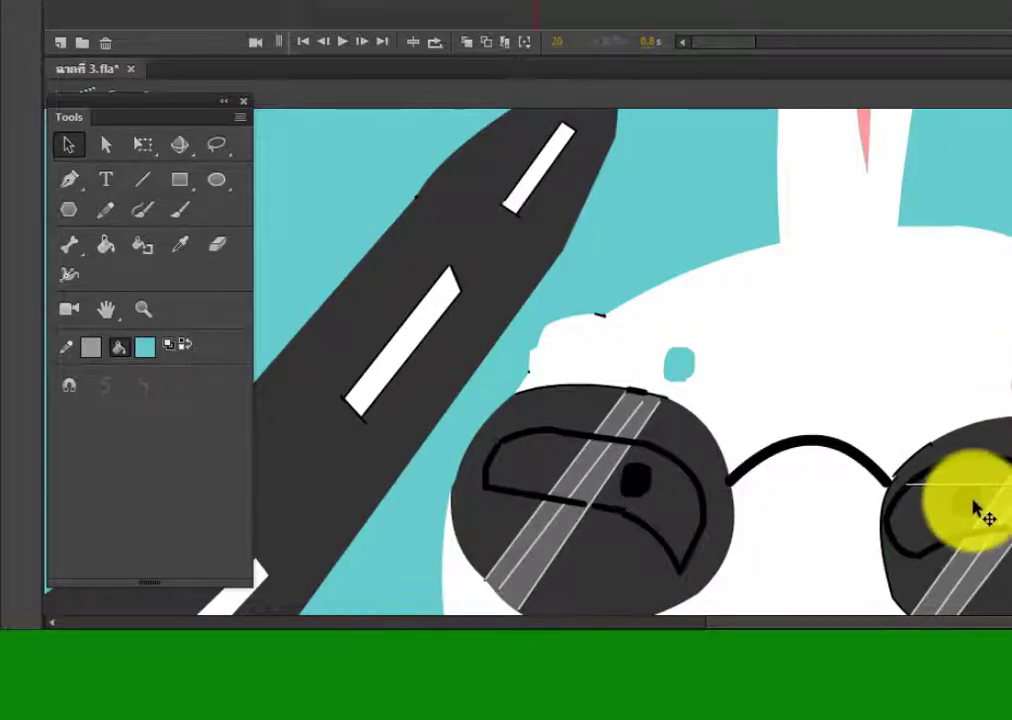
- Fill the hole left by the left-hand pupil in the rabbit's forehead with white
{"action": "left_click", "coordinate": [610, 510]}
{"action": "left_click", "coordinate": [698, 364]}
{"action": "key", "text": "k"}
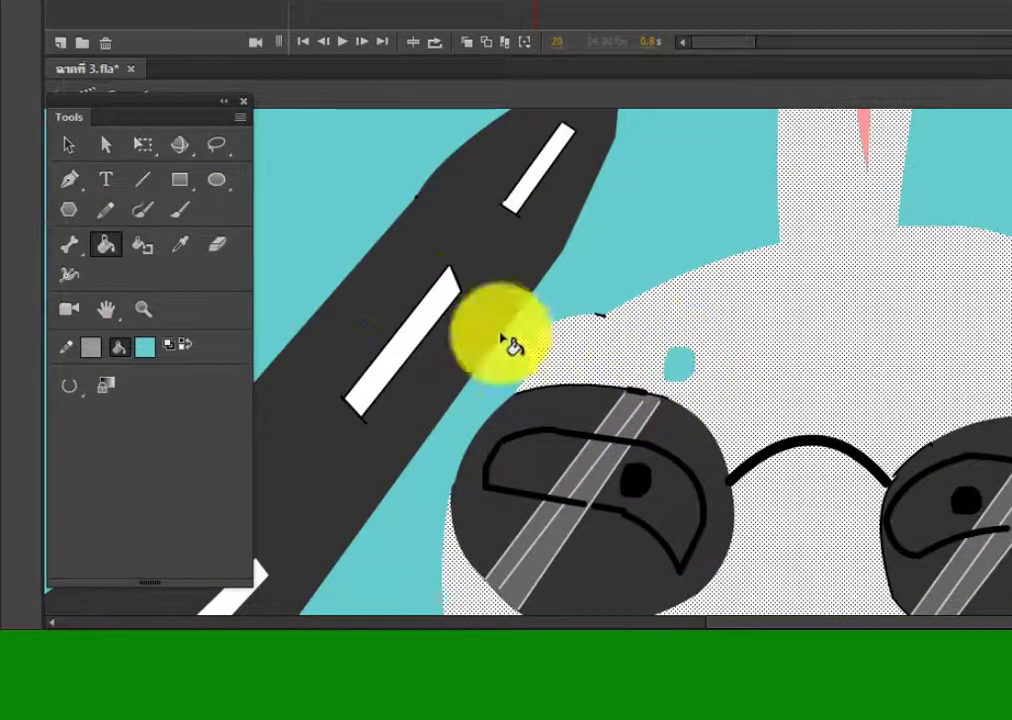
{"action": "left_click", "coordinate": [145, 347]}
{"action": "left_click", "coordinate": [823, 540]}
{"action": "left_click", "coordinate": [688, 355]}
- Delete the leftover eye outline fragments and reshape the head's edge above the left-hand lens
{"action": "left_click", "coordinate": [69, 145]}
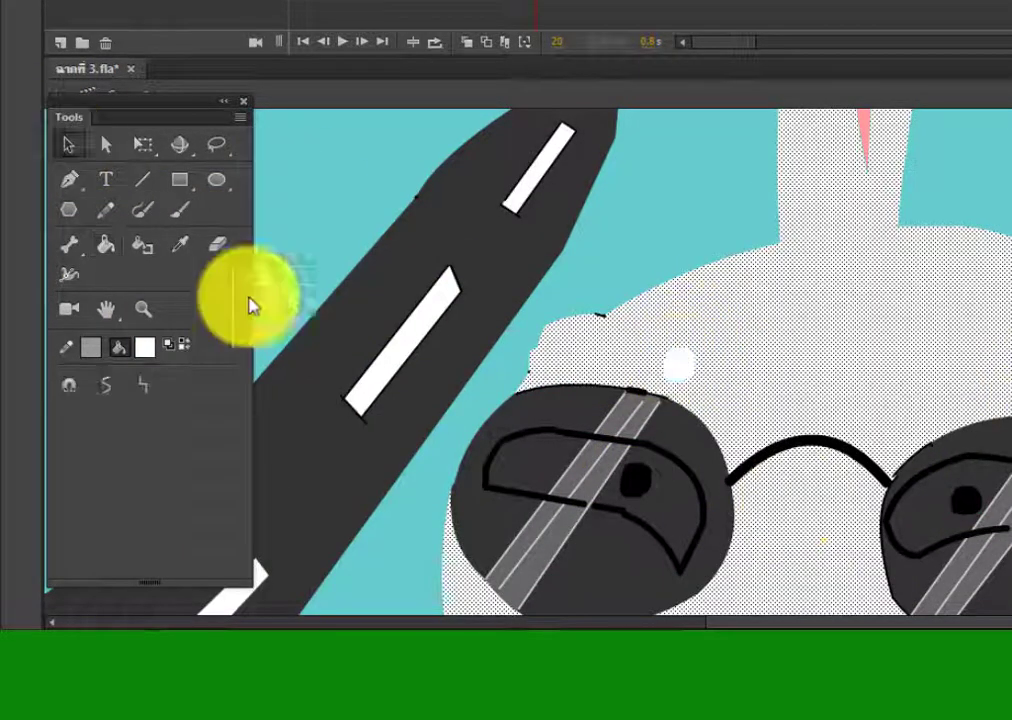
{"action": "left_click", "coordinate": [541, 332]}
{"action": "left_click", "coordinate": [601, 318]}
{"action": "key", "text": "Delete"}
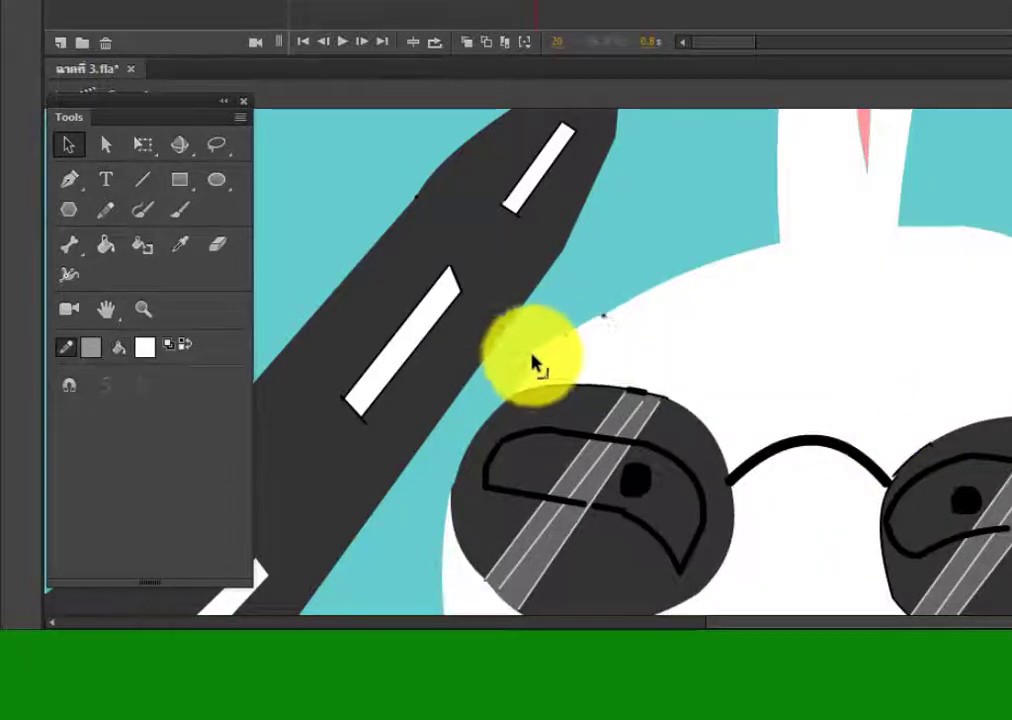
{"action": "left_click_drag", "start_coordinate": [531, 355], "coordinate": [538, 364]}
{"action": "left_click", "coordinate": [605, 316]}
{"action": "left_click", "coordinate": [601, 315]}
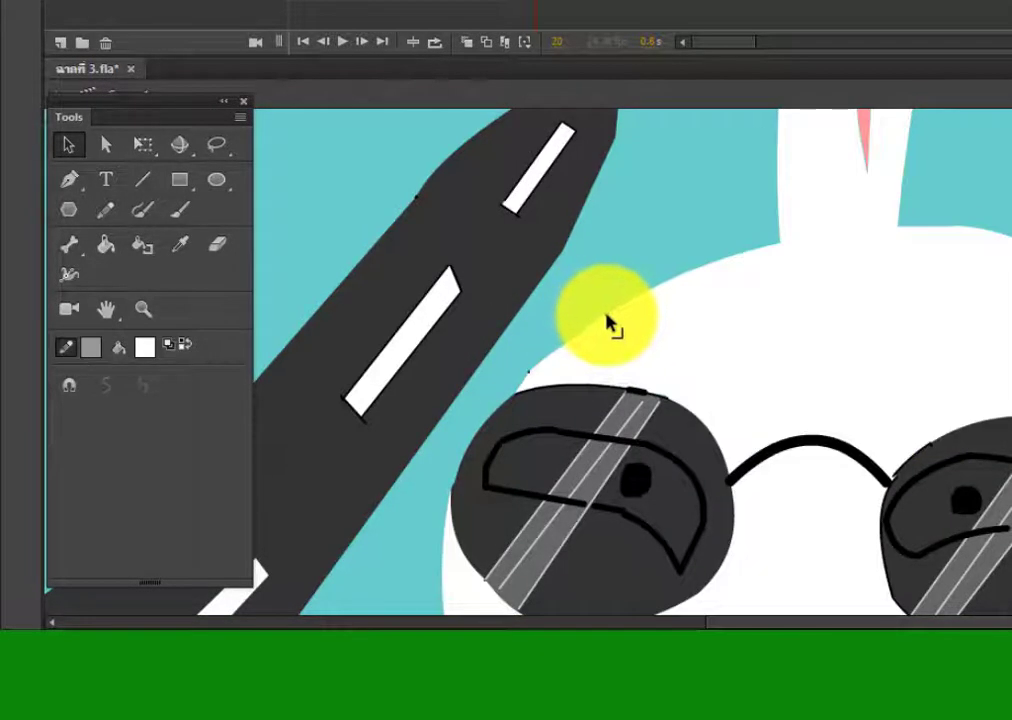
- Insert a keyframe at frame 40 on the rabbit's layer and paste a copy of frame 1 into it
{"action": "left_click", "coordinate": [295, 8]}
{"action": "left_click", "coordinate": [536, 6]}
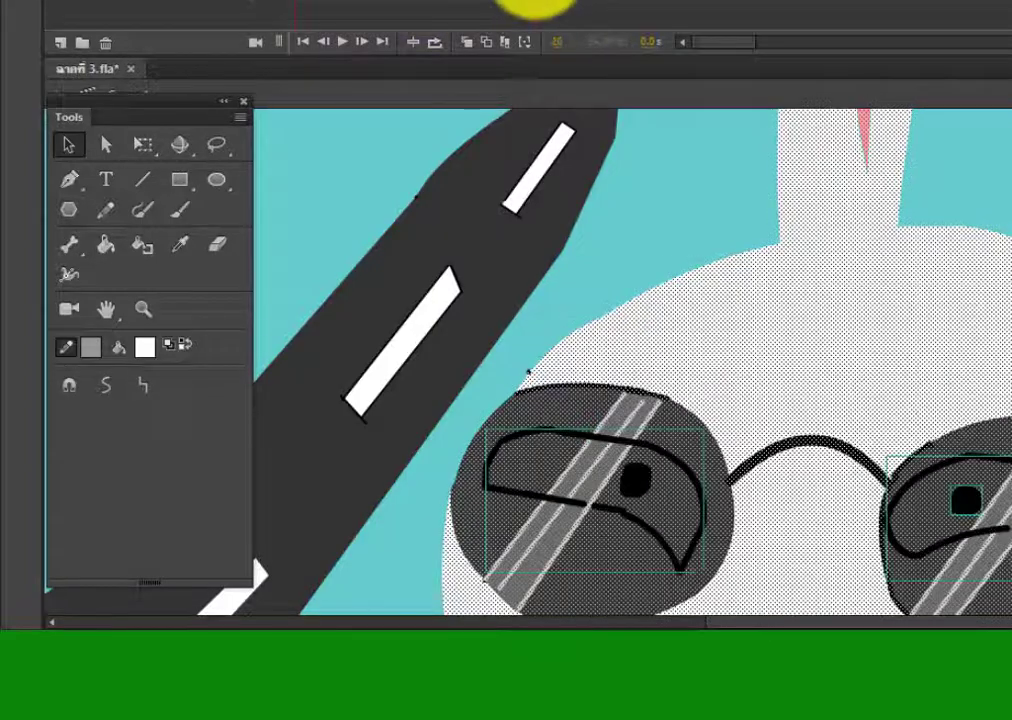
{"action": "right_click", "coordinate": [791, 2]}
{"action": "left_click", "coordinate": [867, 148]}
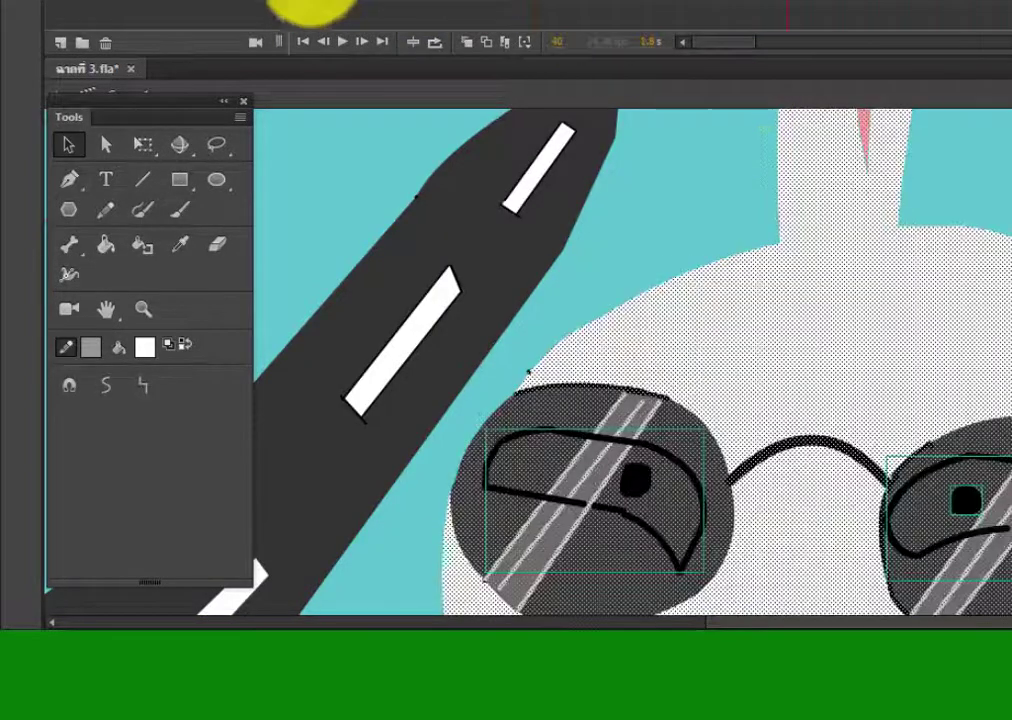
{"action": "right_click", "coordinate": [295, 2]}
{"action": "left_click", "coordinate": [370, 298]}
{"action": "right_click", "coordinate": [791, 2]}
{"action": "left_click", "coordinate": [880, 322]}
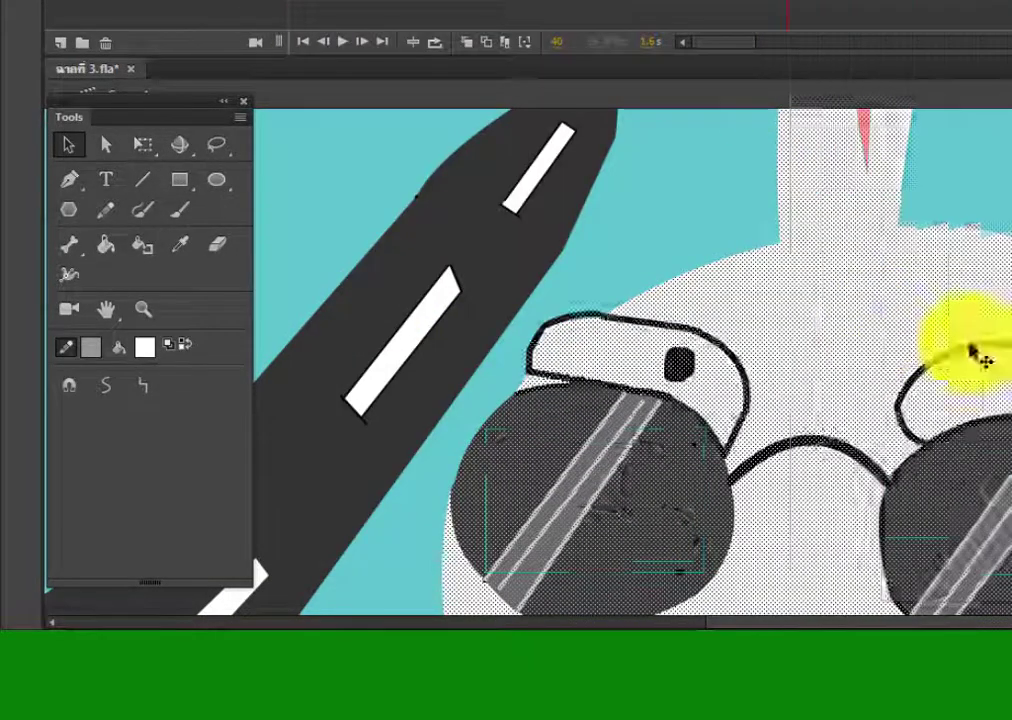
- Copy the rabbit's frame 20 and paste it at frame 50
{"action": "left_click", "coordinate": [980, 180]}
{"action": "left_click", "coordinate": [786, 2]}
{"action": "left_click", "coordinate": [533, 2]}
{"action": "right_click", "coordinate": [533, 8]}
{"action": "left_click", "coordinate": [605, 318]}
{"action": "right_click", "coordinate": [905, 6]}
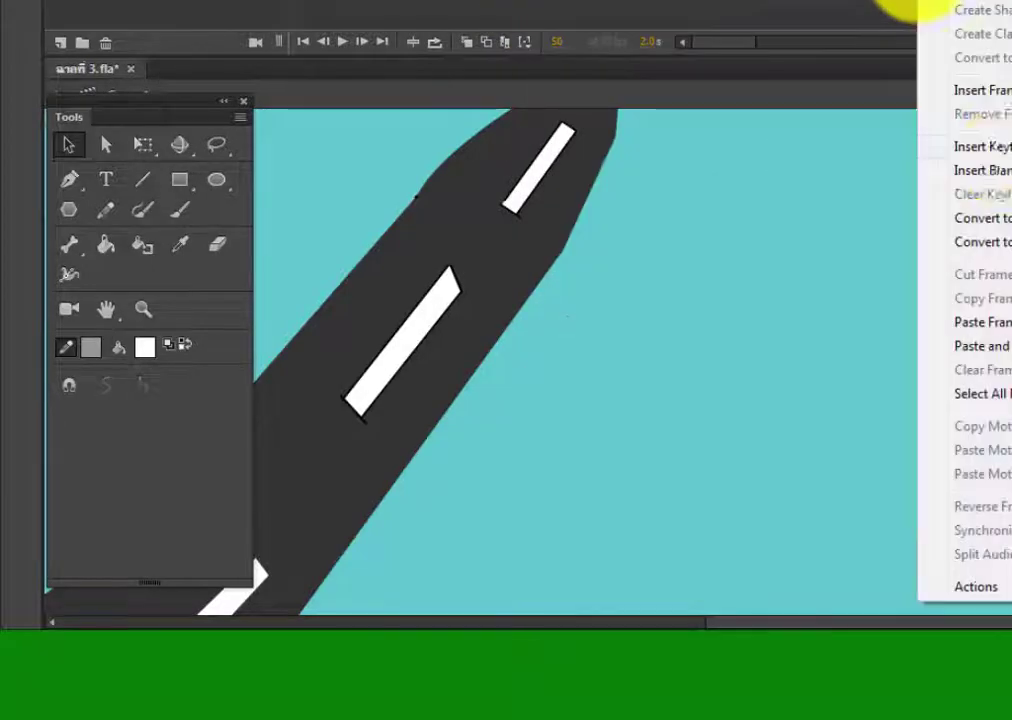
{"action": "left_click", "coordinate": [1006, 324]}
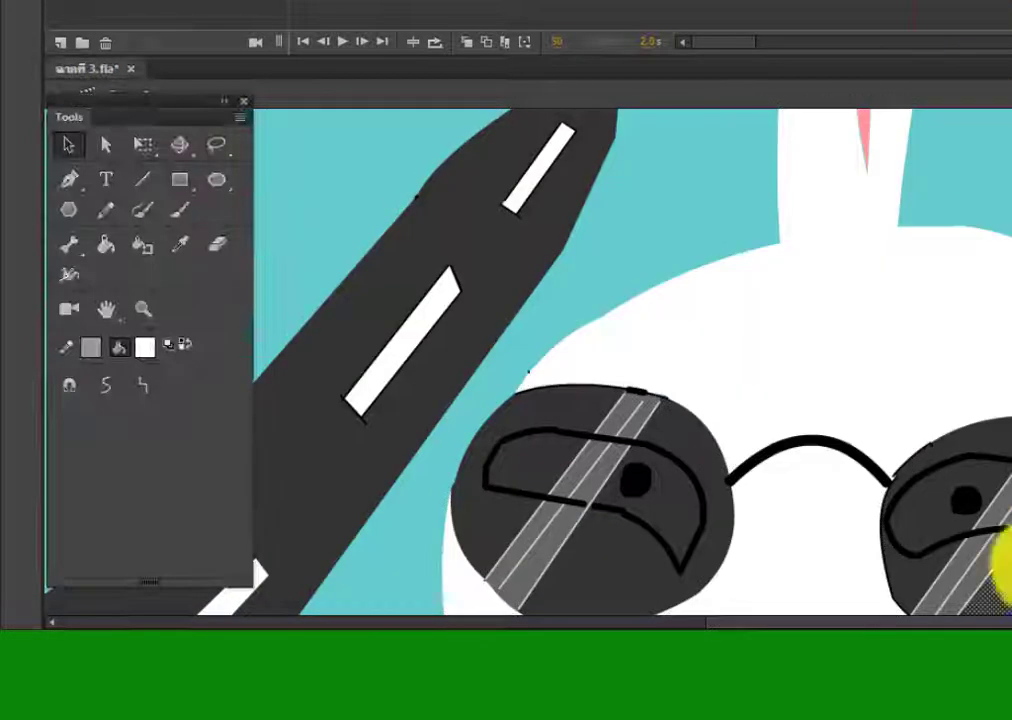
- At frame 20, shrink the rabbit's smiling mouth and fill the gap left around it with white
{"action": "scroll", "coordinate": [980, 410], "scroll_direction": "down", "scroll_amount": 4}
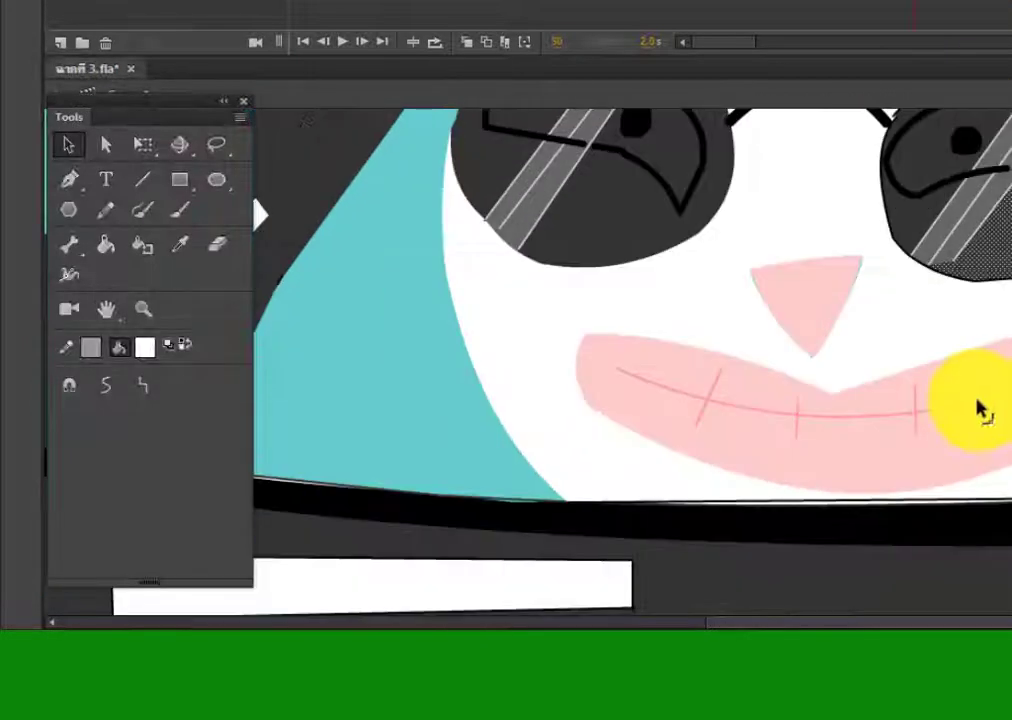
{"action": "left_click", "coordinate": [590, 8]}
{"action": "right_click", "coordinate": [665, 8]}
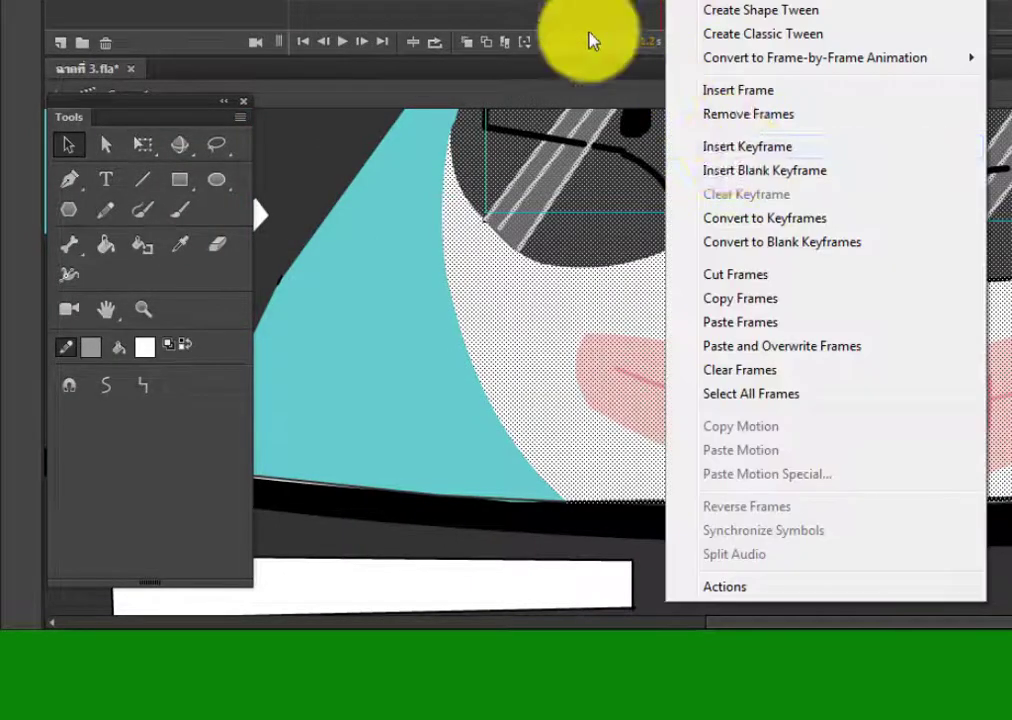
{"action": "left_click", "coordinate": [524, 7]}
{"action": "left_click", "coordinate": [1005, 410]}
{"action": "key", "text": "ctrl+g"}
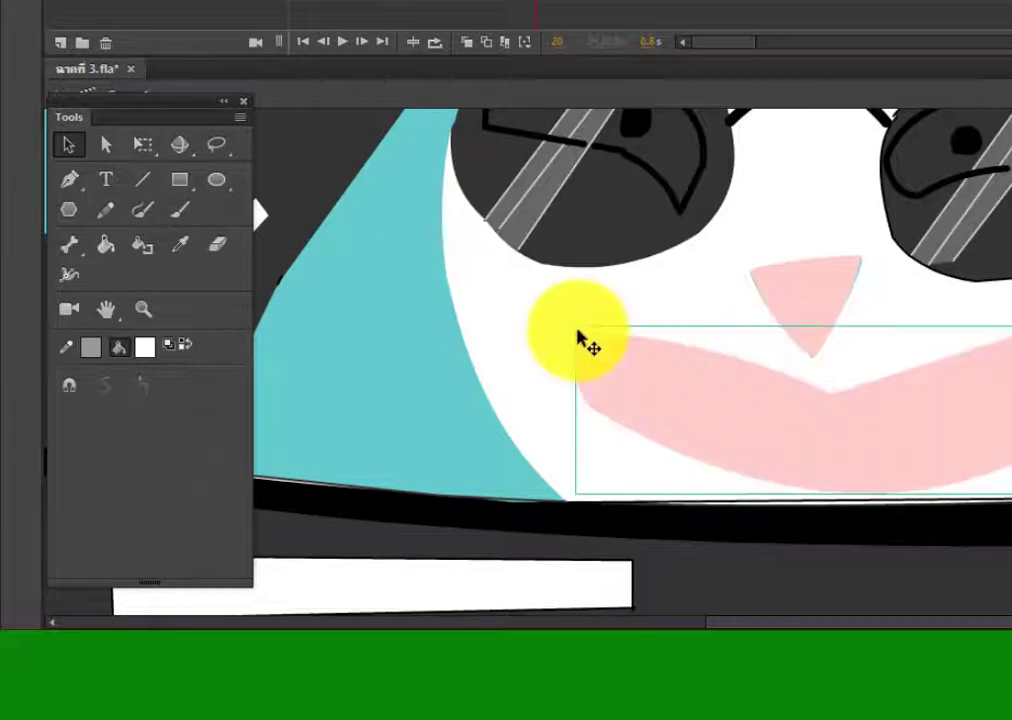
{"action": "key", "text": "ctrl+b"}
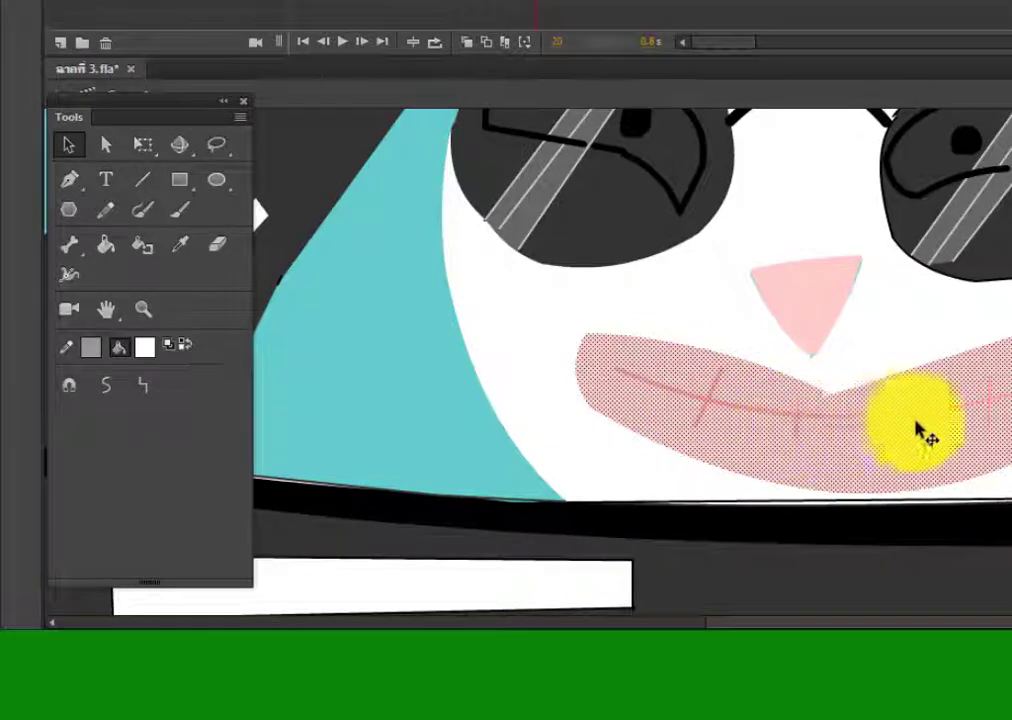
{"action": "left_click", "coordinate": [143, 144]}
{"action": "left_click_drag", "start_coordinate": [576, 408], "coordinate": [690, 408]}
{"action": "left_click_drag", "start_coordinate": [843, 330], "coordinate": [841, 371]}
{"action": "left_click_drag", "start_coordinate": [991, 410], "coordinate": [944, 411]}
{"action": "left_click", "coordinate": [106, 245]}
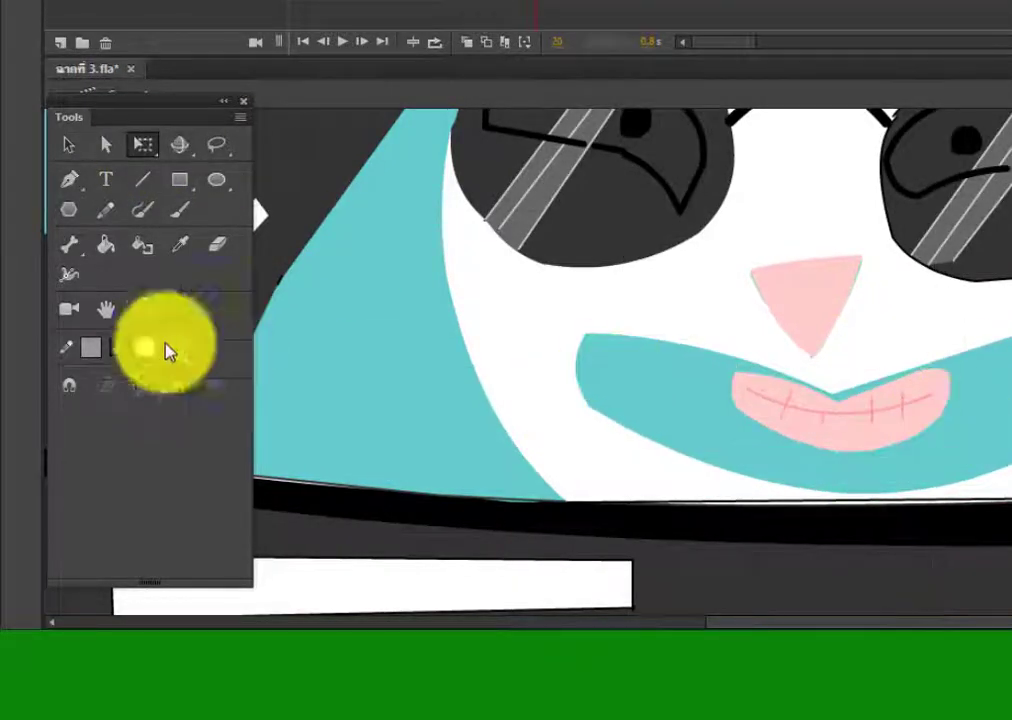
{"action": "left_click", "coordinate": [628, 402]}
- Scale the rabbit's pink nose down slightly and fill the gap along its edge with white
{"action": "left_click", "coordinate": [69, 146]}
{"action": "left_click", "coordinate": [804, 304]}
{"action": "left_click", "coordinate": [144, 146]}
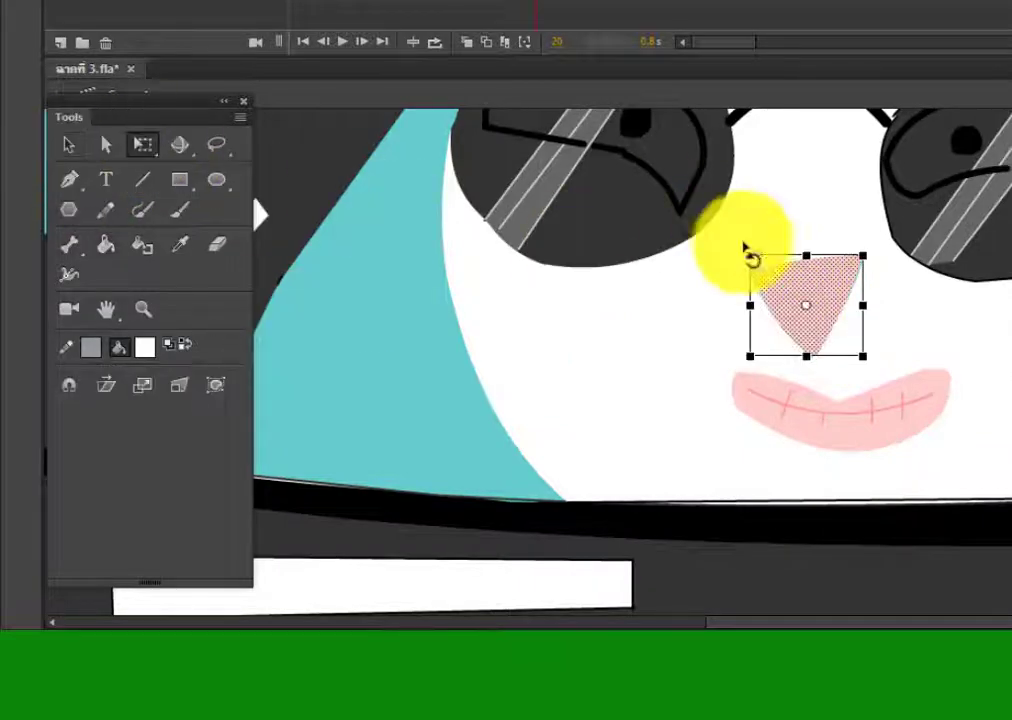
{"action": "mouse_move", "coordinate": [751, 256]}
{"action": "left_mouse_down"}
{"action": "mouse_move", "coordinate": [772, 274]}
{"action": "mouse_move", "coordinate": [765, 268]}
{"action": "left_mouse_up"}
{"action": "left_click", "coordinate": [513, 338]}
{"action": "left_click", "coordinate": [106, 245]}
{"action": "left_click", "coordinate": [763, 273]}
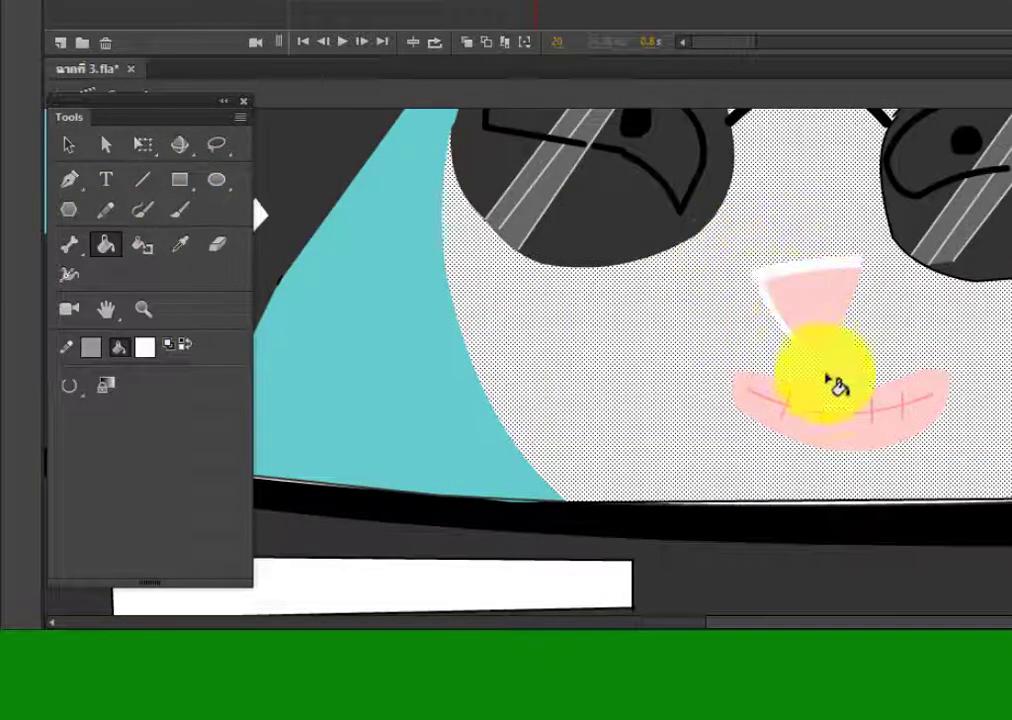
{"action": "left_click", "coordinate": [69, 145]}
{"action": "key", "text": "Escape"}
- Copy the rabbit's frame 20 and paste it at frame 40
{"action": "left_click", "coordinate": [788, 0]}
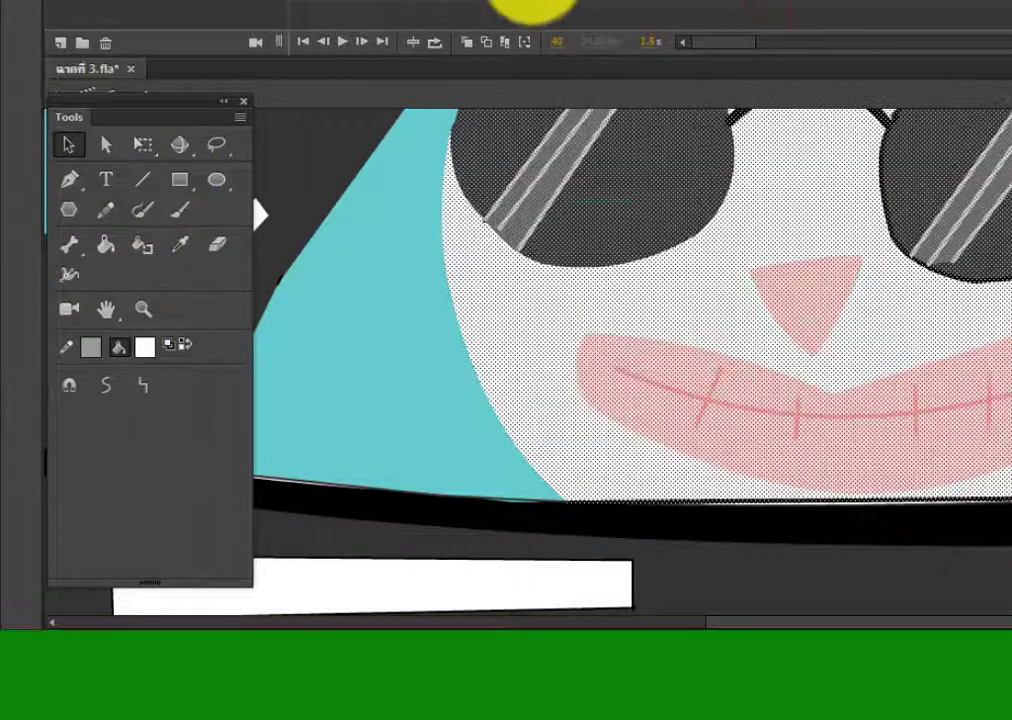
{"action": "right_click", "coordinate": [535, 0]}
{"action": "left_click", "coordinate": [617, 302]}
{"action": "right_click", "coordinate": [790, 2]}
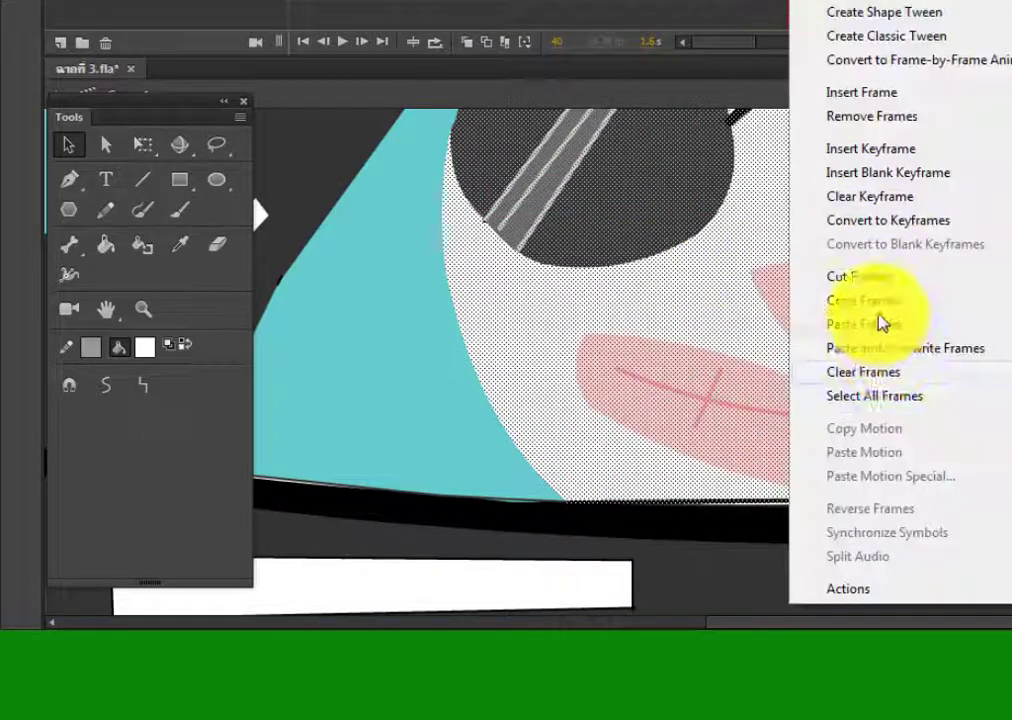
{"action": "left_click", "coordinate": [881, 323]}
- At frame 1, move the turtle on the motorcycle up to the far end of the mirror's road and scale it down
{"action": "scroll", "coordinate": [640, 360], "scroll_direction": "up", "scroll_amount": 8}
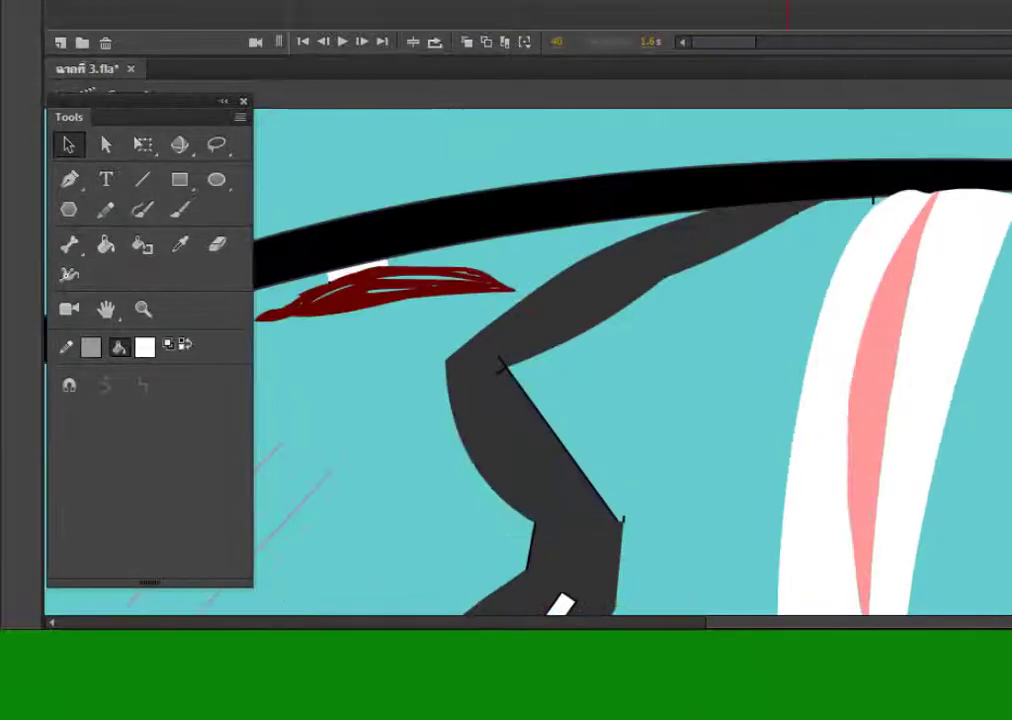
{"action": "left_click", "coordinate": [288, 0]}
{"action": "left_click", "coordinate": [738, 372]}
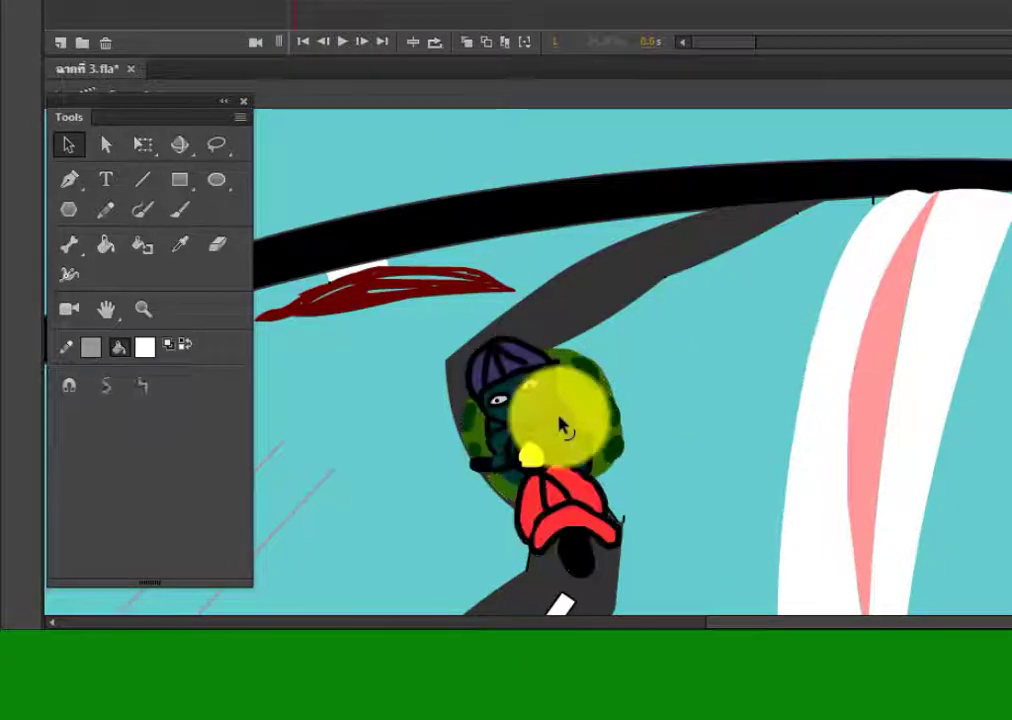
{"action": "left_click_drag", "start_coordinate": [372, 322], "coordinate": [677, 603]}
{"action": "left_click_drag", "start_coordinate": [413, 316], "coordinate": [714, 583]}
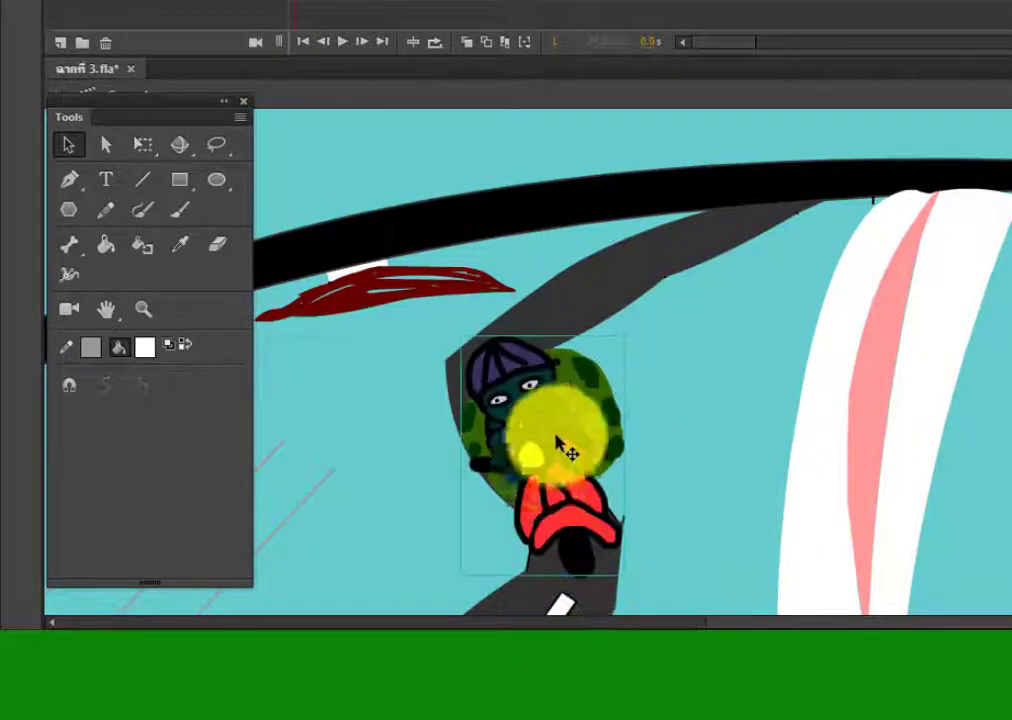
{"action": "left_click_drag", "start_coordinate": [562, 450], "coordinate": [694, 296]}
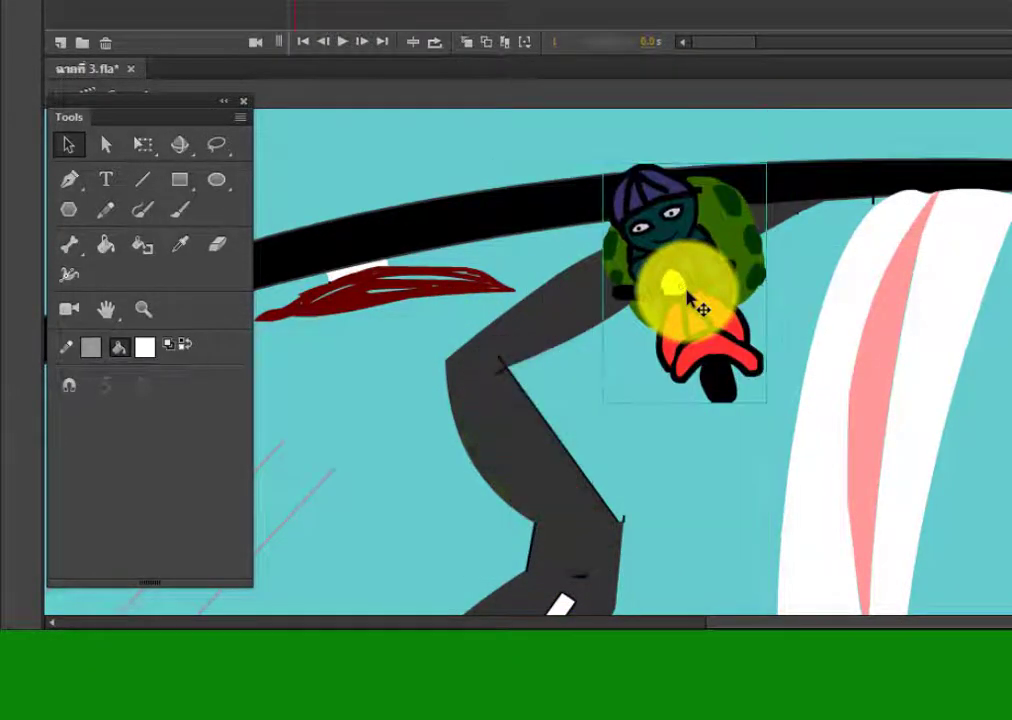
{"action": "left_click", "coordinate": [130, 160]}
{"action": "left_click_drag", "start_coordinate": [766, 402], "coordinate": [645, 284]}
- Insert a keyframe at frame 30 on the turtle's layer, then resize the turtle on the motorcycle and move it onto the mirror road's upper bend
{"action": "left_click", "coordinate": [535, 2]}
{"action": "right_click", "coordinate": [661, 2]}
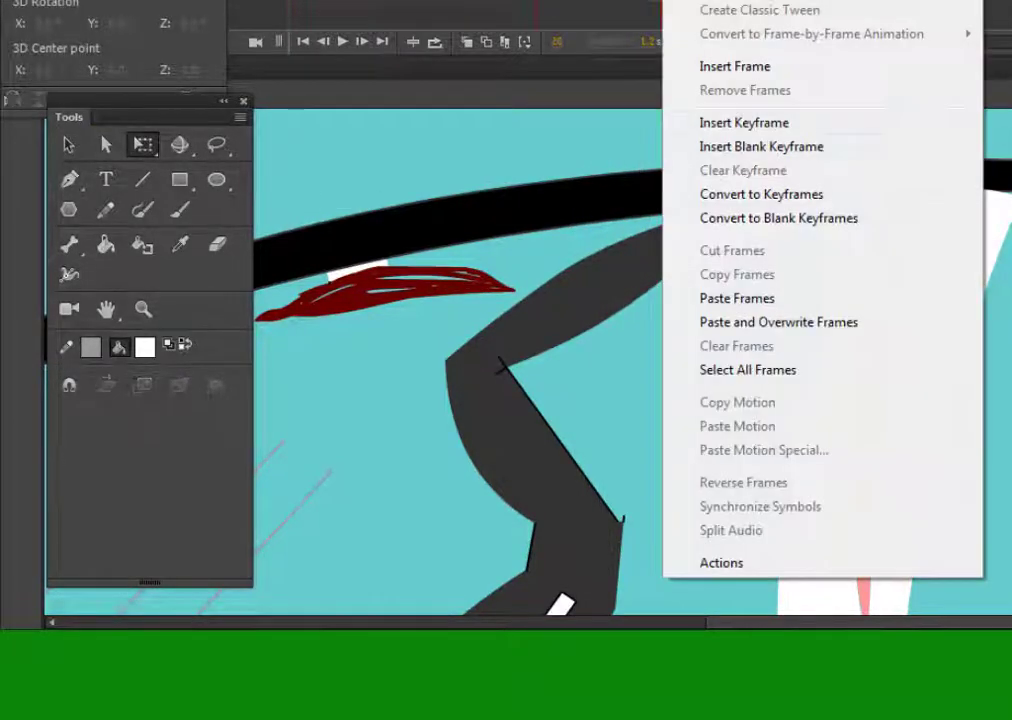
{"action": "left_click", "coordinate": [743, 122]}
{"action": "left_click_drag", "start_coordinate": [613, 250], "coordinate": [530, 251]}
{"action": "left_click_drag", "start_coordinate": [497, 327], "coordinate": [478, 360]}
{"action": "left_click_drag", "start_coordinate": [503, 285], "coordinate": [568, 249]}
{"action": "left_click", "coordinate": [500, 575]}
{"action": "left_click", "coordinate": [505, 354]}
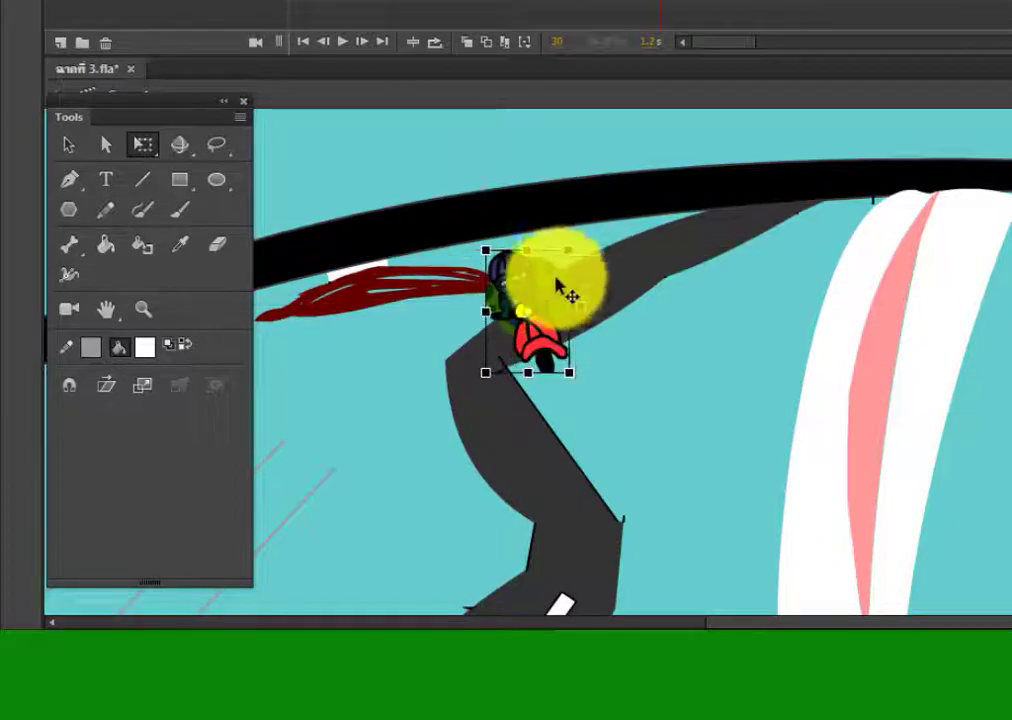
{"action": "left_click_drag", "start_coordinate": [545, 335], "coordinate": [491, 335]}
- At frame 50, enlarge the turtle on the motorcycle and move it down the mirror's road towards the lower bend
{"action": "left_click", "coordinate": [500, 570]}
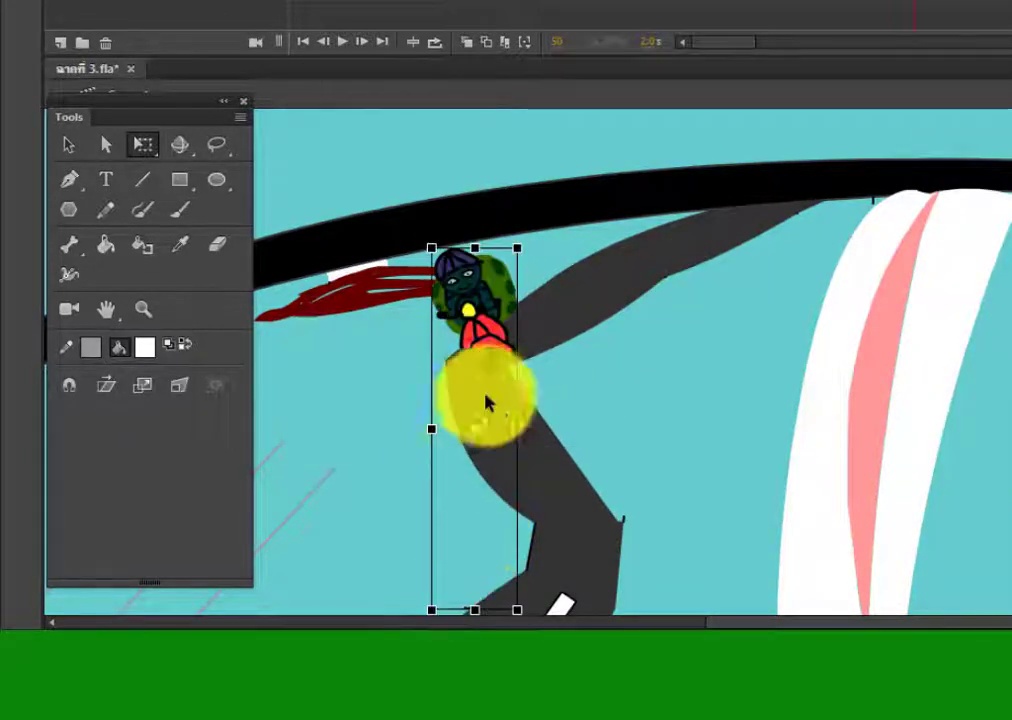
{"action": "left_click_drag", "start_coordinate": [478, 613], "coordinate": [474, 350]}
{"action": "left_click_drag", "start_coordinate": [486, 304], "coordinate": [574, 550]}
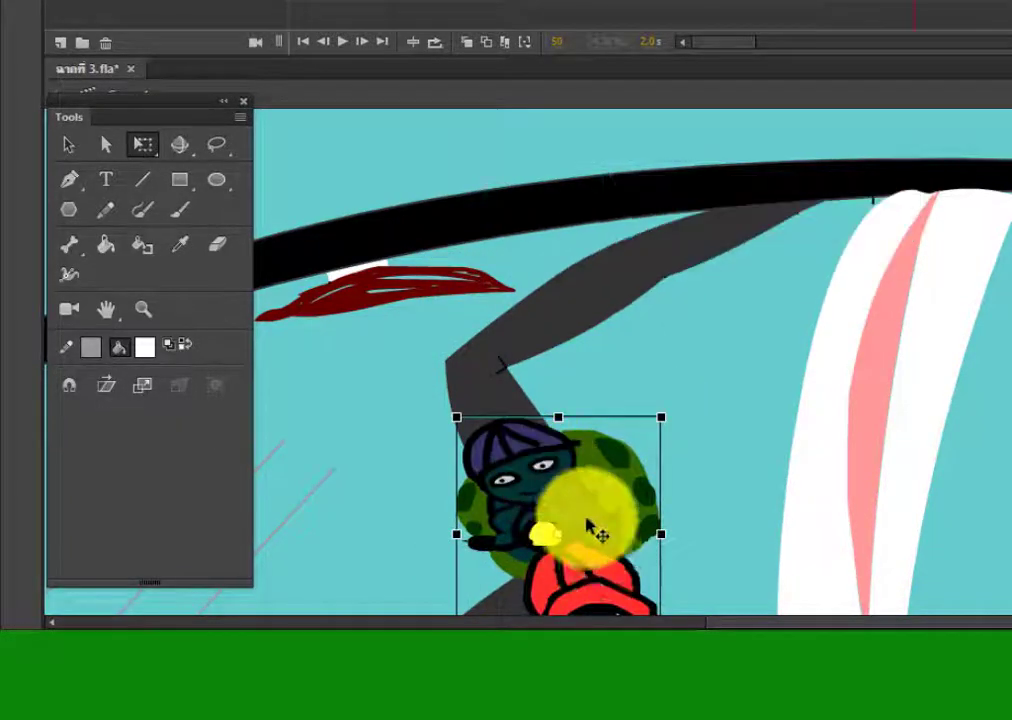
{"action": "left_click_drag", "start_coordinate": [592, 525], "coordinate": [548, 476]}
{"action": "left_click_drag", "start_coordinate": [514, 603], "coordinate": [514, 615]}
- At frame 30, paint grey #666666 highlights on the motorcycle's front wheel using a small brush
{"action": "left_click", "coordinate": [292, 0]}
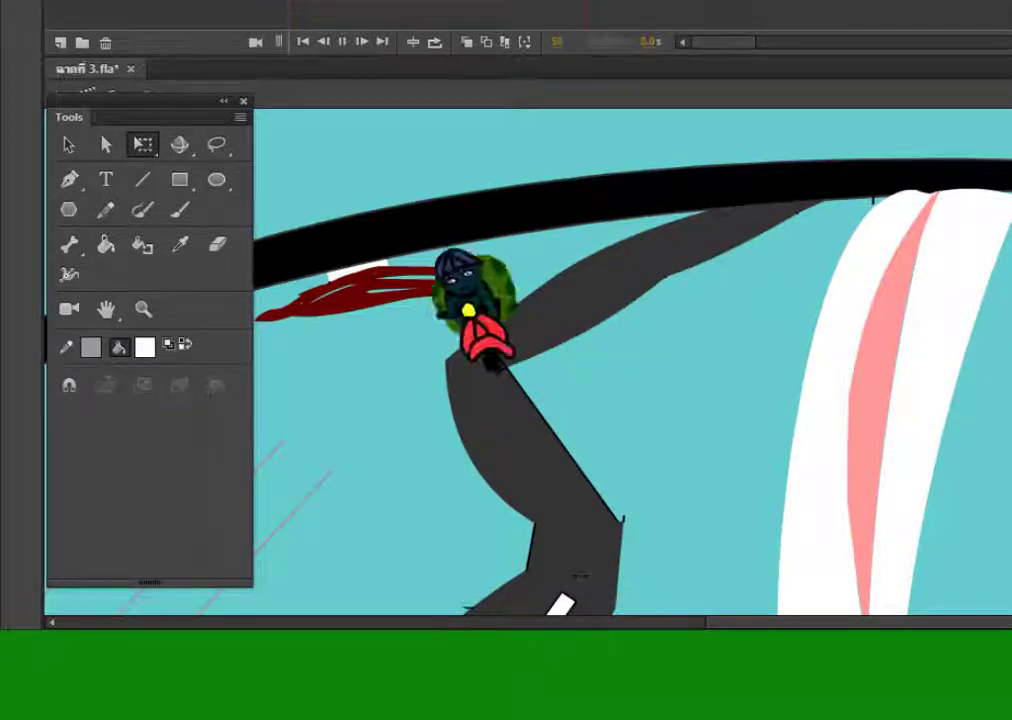
{"action": "left_click", "coordinate": [662, 0]}
{"action": "left_click", "coordinate": [512, 488]}
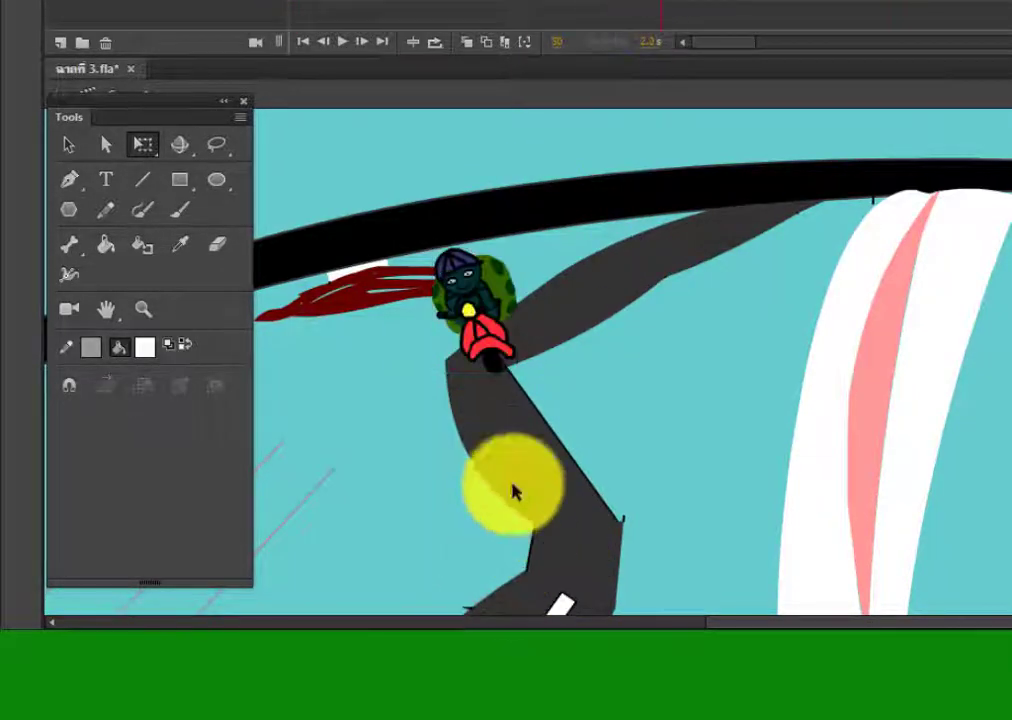
{"action": "left_click", "coordinate": [146, 349]}
{"action": "left_click", "coordinate": [228, 440]}
{"action": "left_click", "coordinate": [180, 211]}
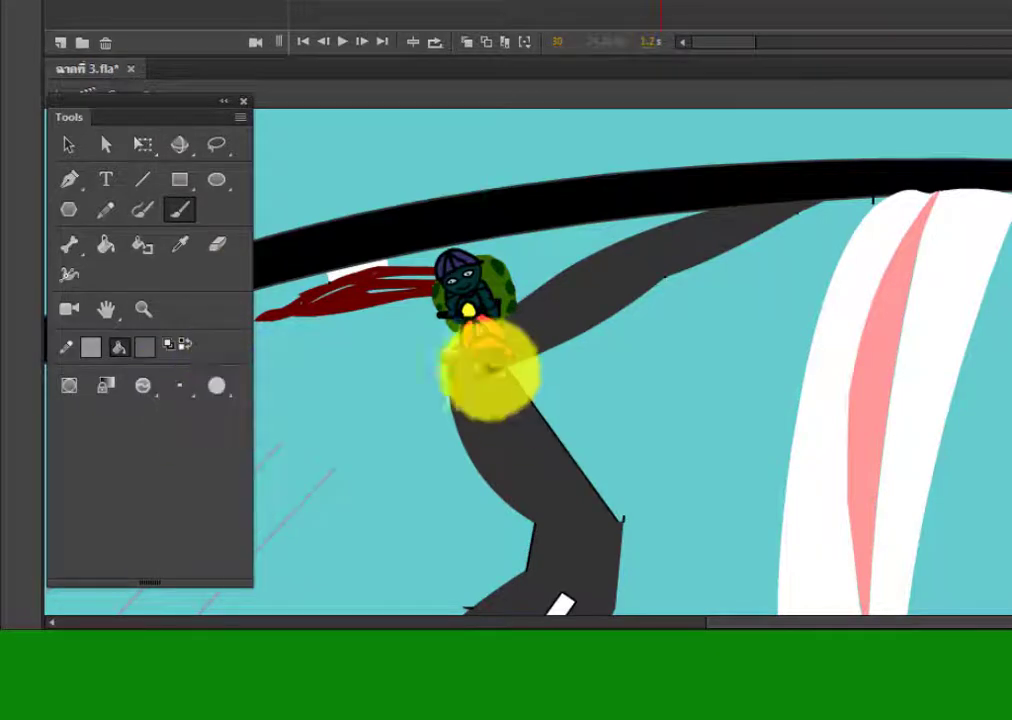
{"action": "key", "text": "v"}
{"action": "left_click", "coordinate": [508, 355]}
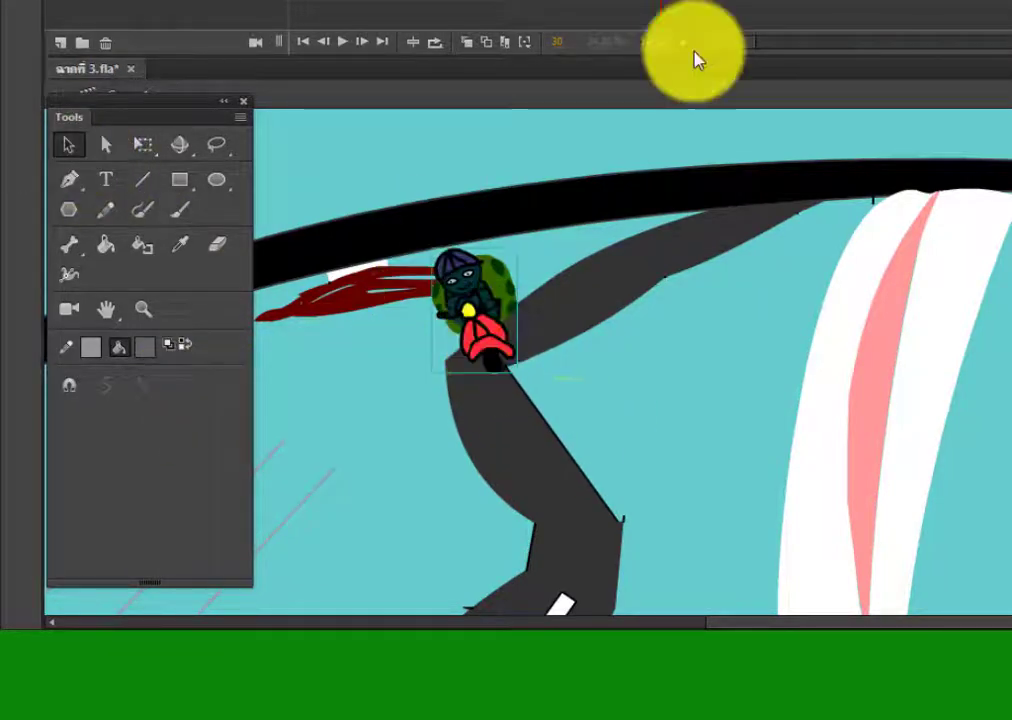
{"action": "left_click", "coordinate": [180, 210]}
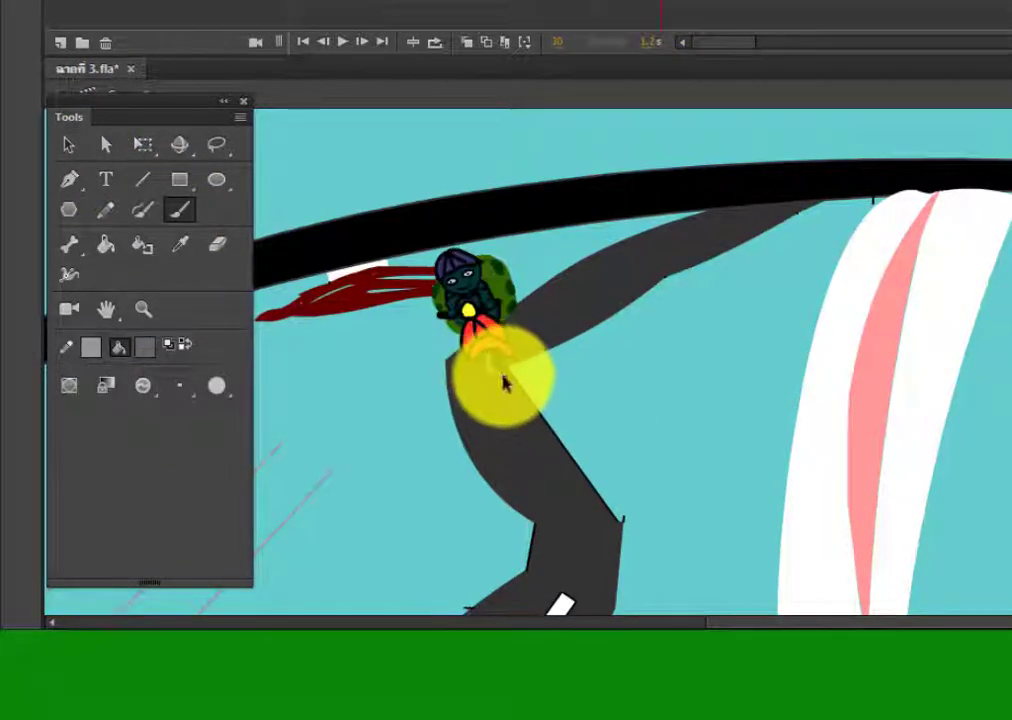
{"action": "left_click", "coordinate": [181, 387]}
{"action": "left_click", "coordinate": [229, 393]}
{"action": "left_click", "coordinate": [144, 347]}
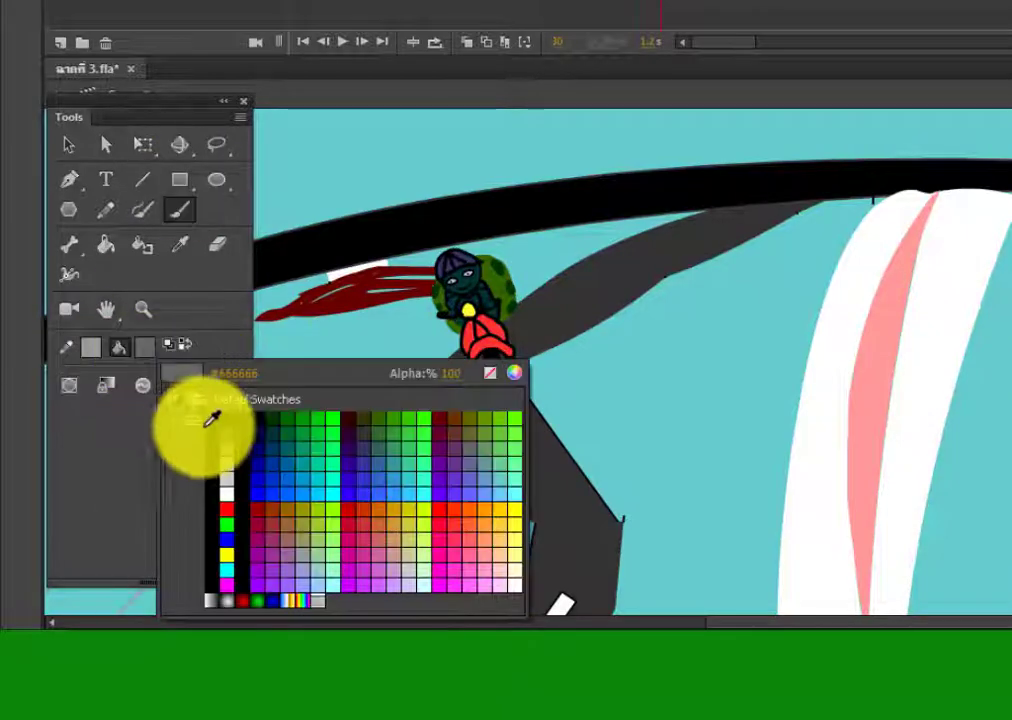
{"action": "left_click", "coordinate": [227, 449]}
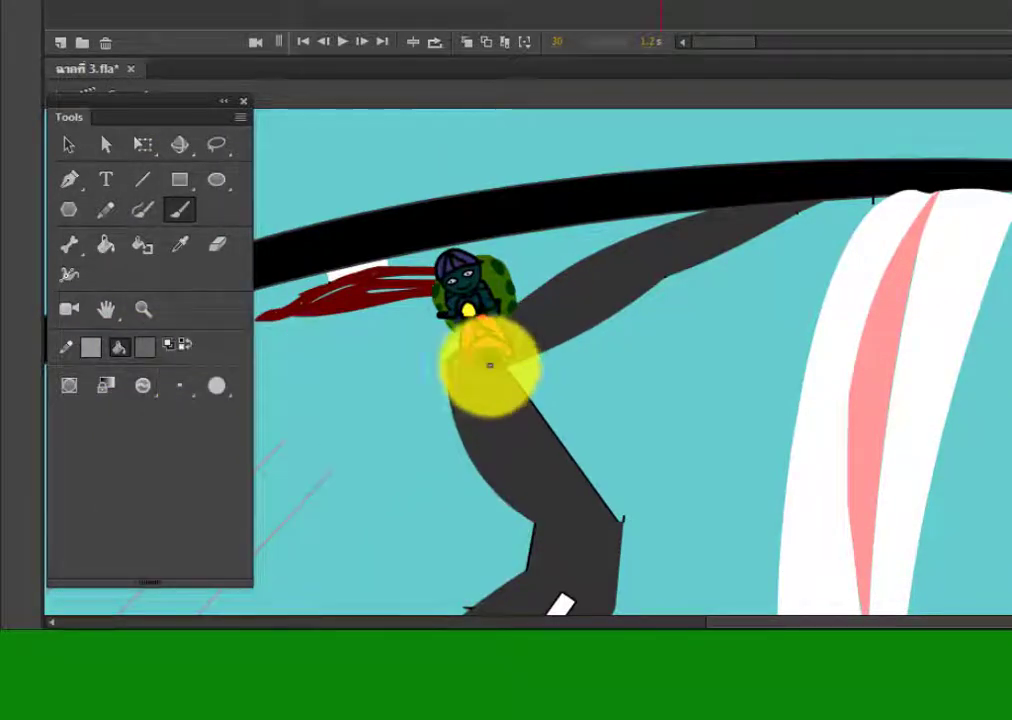
- At frame 50, paint grey highlights along both sides of the motorcycle's front wheel
{"action": "left_click", "coordinate": [911, 1]}
{"action": "key", "text": "Delete"}
{"action": "left_click", "coordinate": [989, 17]}
{"action": "left_click", "coordinate": [661, 1]}
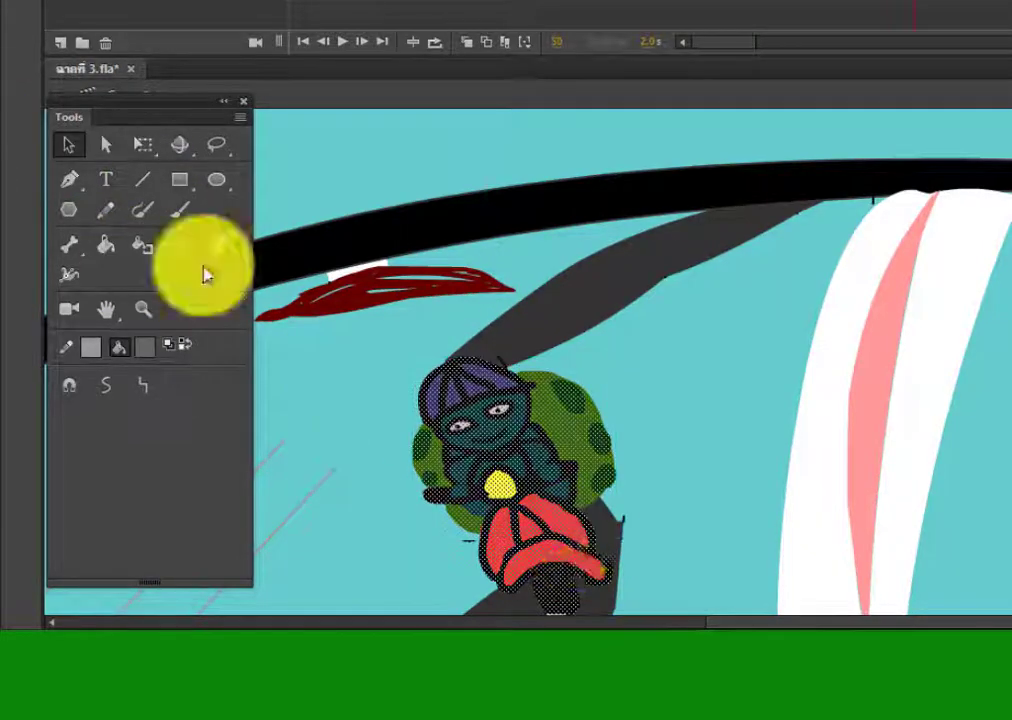
{"action": "left_click", "coordinate": [571, 603]}
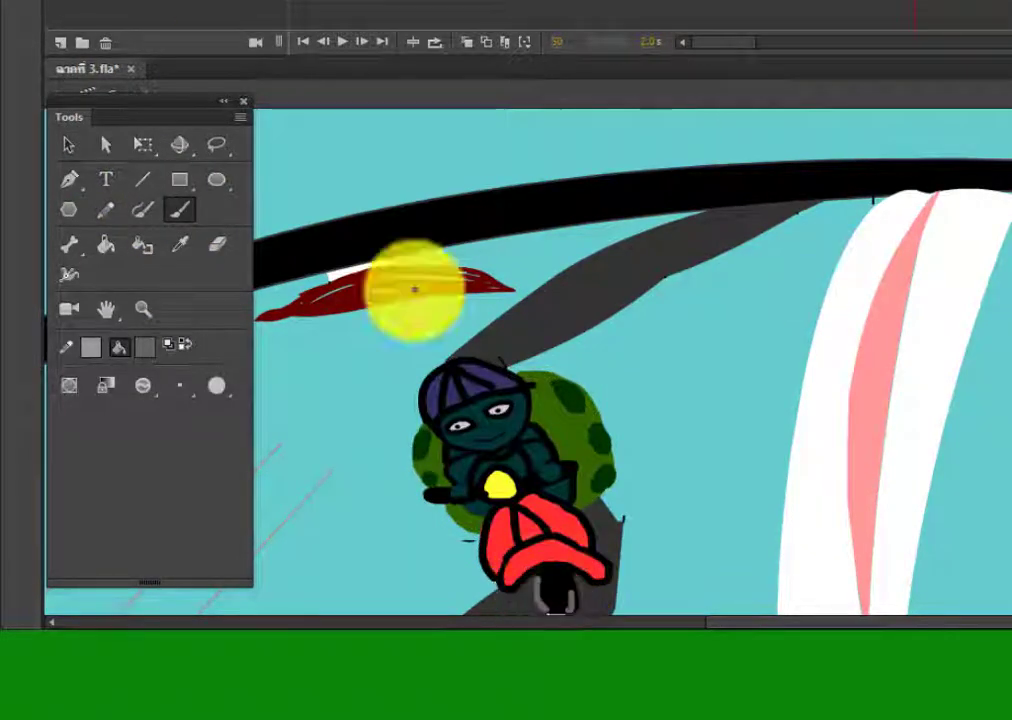
{"action": "left_click", "coordinate": [68, 144]}
{"action": "left_click", "coordinate": [515, 470]}
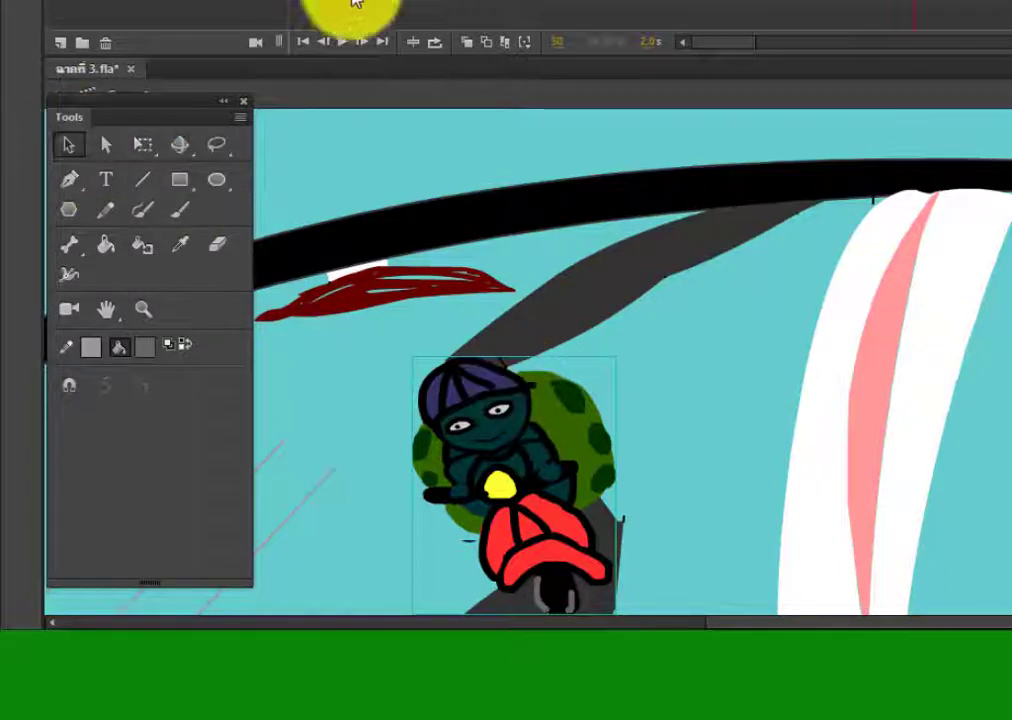
- Insert a keyframe at frame 2 on the turtle's layer
{"action": "left_click", "coordinate": [312, 0]}
{"action": "right_click", "coordinate": [298, 0]}
{"action": "left_click", "coordinate": [408, 130]}
{"action": "left_click", "coordinate": [600, 0]}
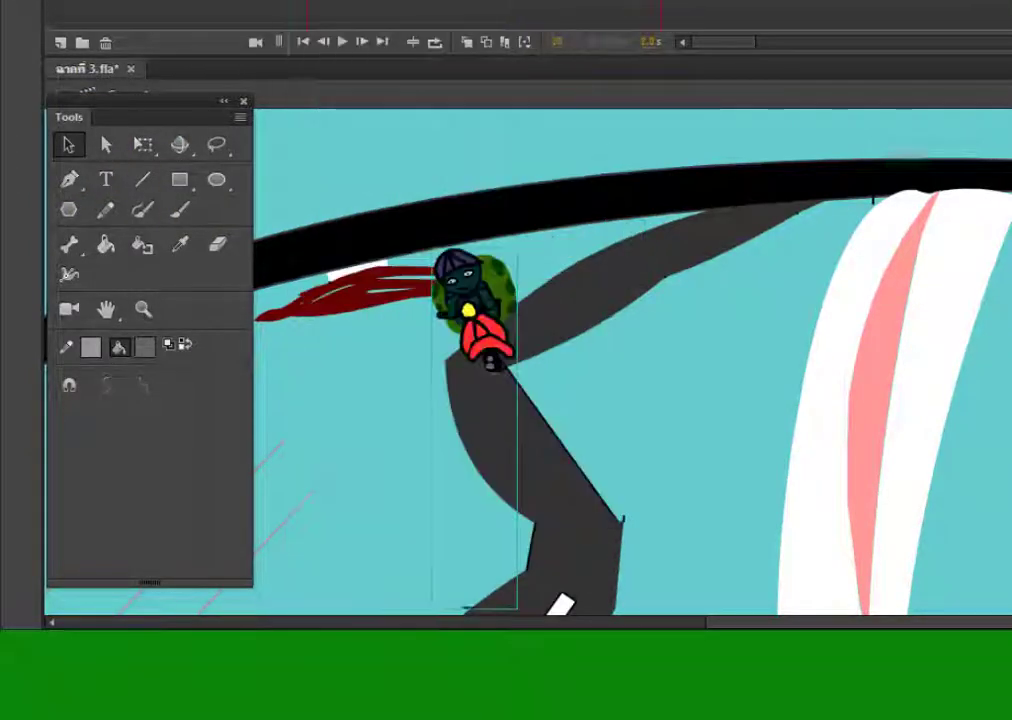
- Create a classic tween across the turtle's keyframes, converting the frame content to symbols, and preview the movie
{"action": "left_click", "coordinate": [298, 0]}
{"action": "left_click", "coordinate": [915, 0]}
{"action": "left_click", "coordinate": [422, 0]}
{"action": "right_click", "coordinate": [915, 8]}
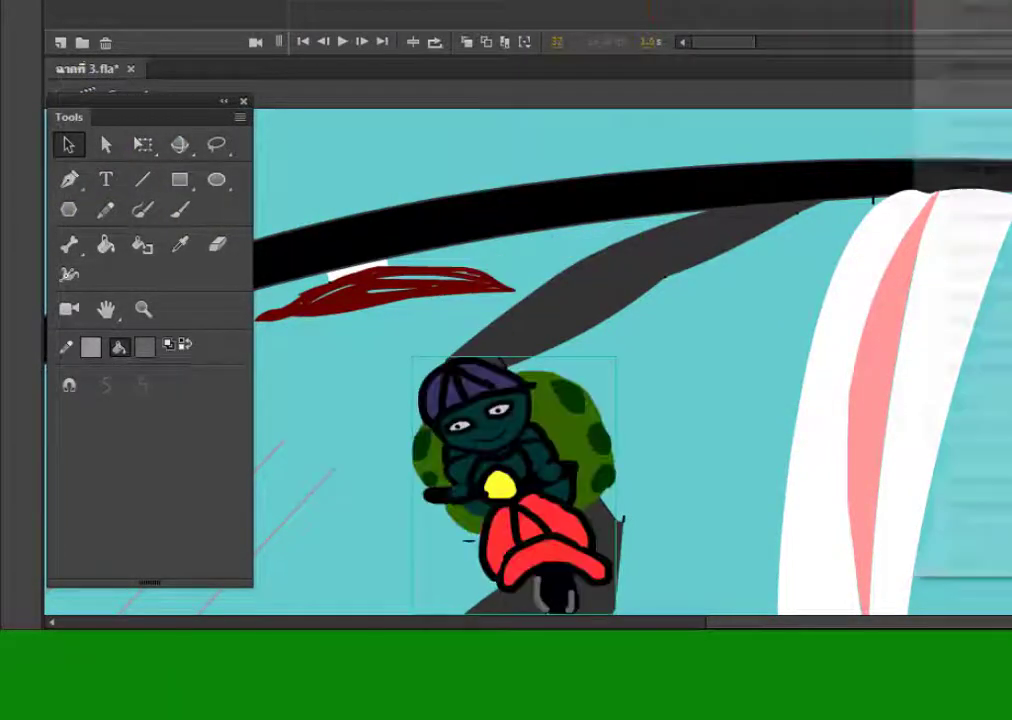
{"action": "left_click", "coordinate": [1000, 7]}
{"action": "left_click", "coordinate": [835, 290]}
{"action": "key", "text": "Return"}
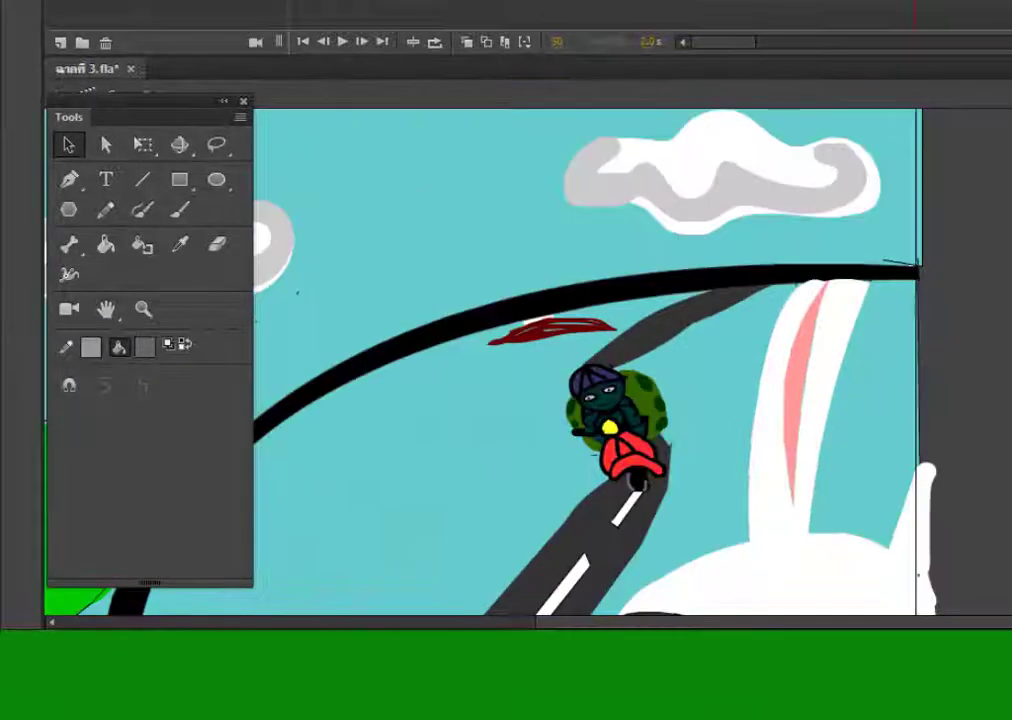
{"action": "key", "text": "ctrl+Return"}
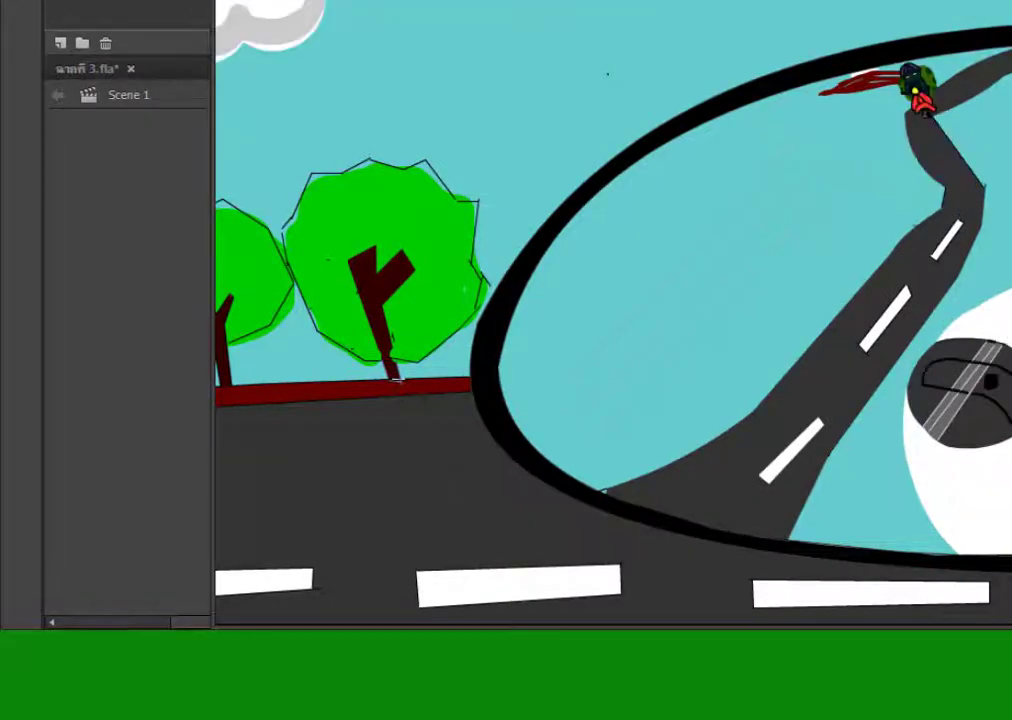
{"action": "left_click", "coordinate": [1006, 3]}
- Create a classic tween at frame 50 of the turtle's layer, converting that frame's content to a symbol, and test the movie
{"action": "left_click", "coordinate": [297, 2]}
{"action": "left_click", "coordinate": [914, 2]}
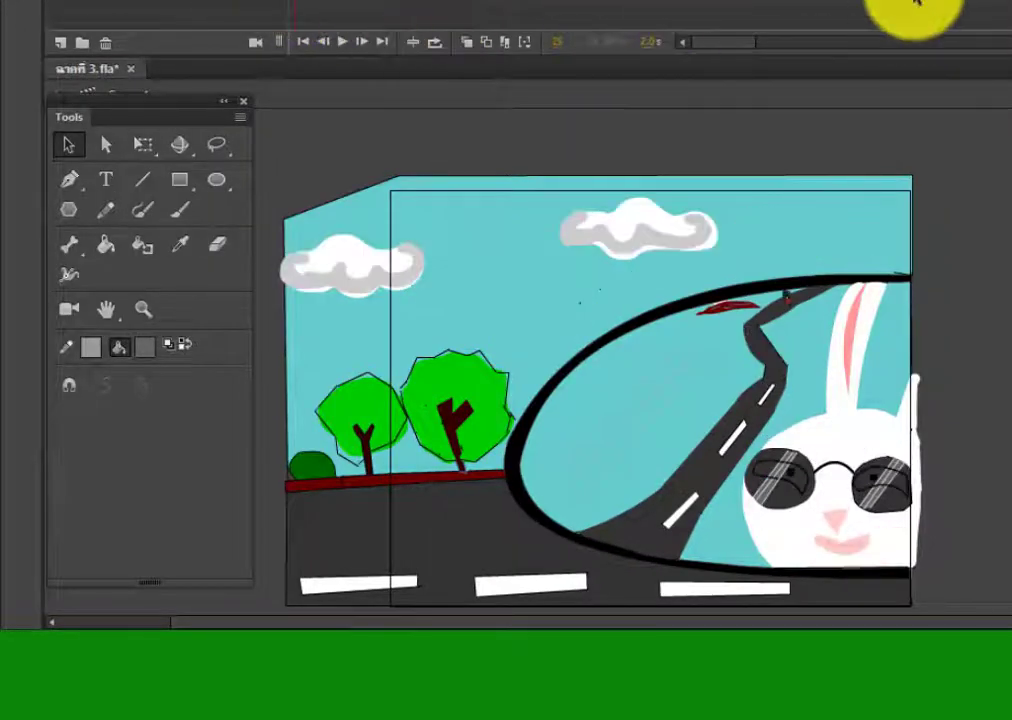
{"action": "left_click", "coordinate": [912, 2]}
{"action": "left_click", "coordinate": [905, 2]}
{"action": "right_click", "coordinate": [900, 2]}
{"action": "left_click", "coordinate": [970, 6]}
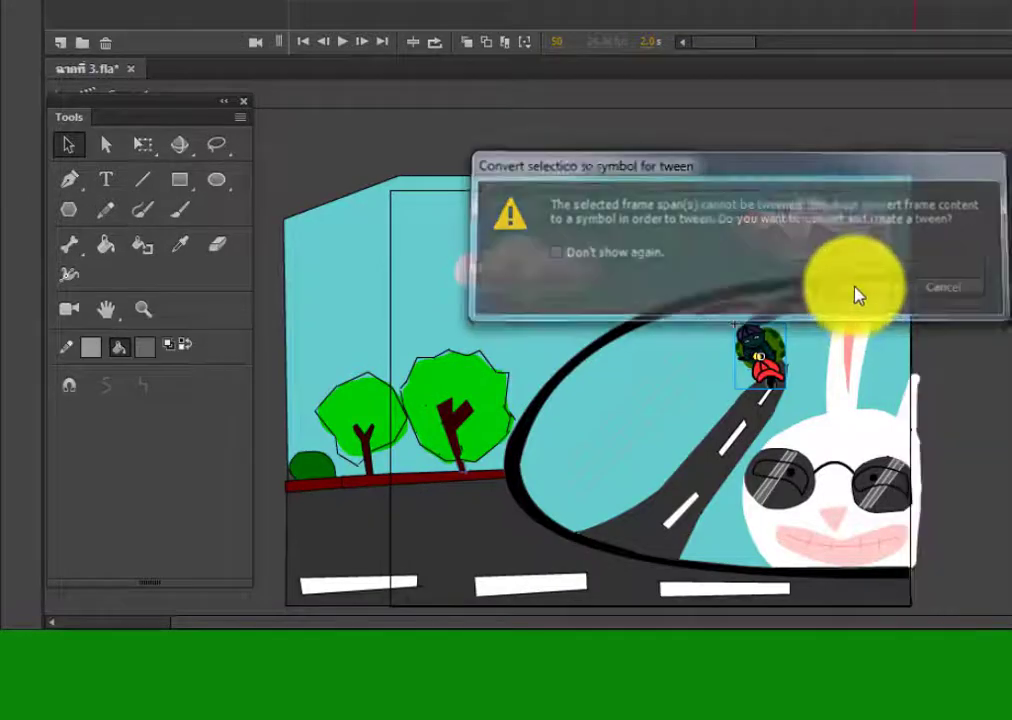
{"action": "left_click", "coordinate": [854, 292]}
{"action": "key", "text": "ctrl+Return"}
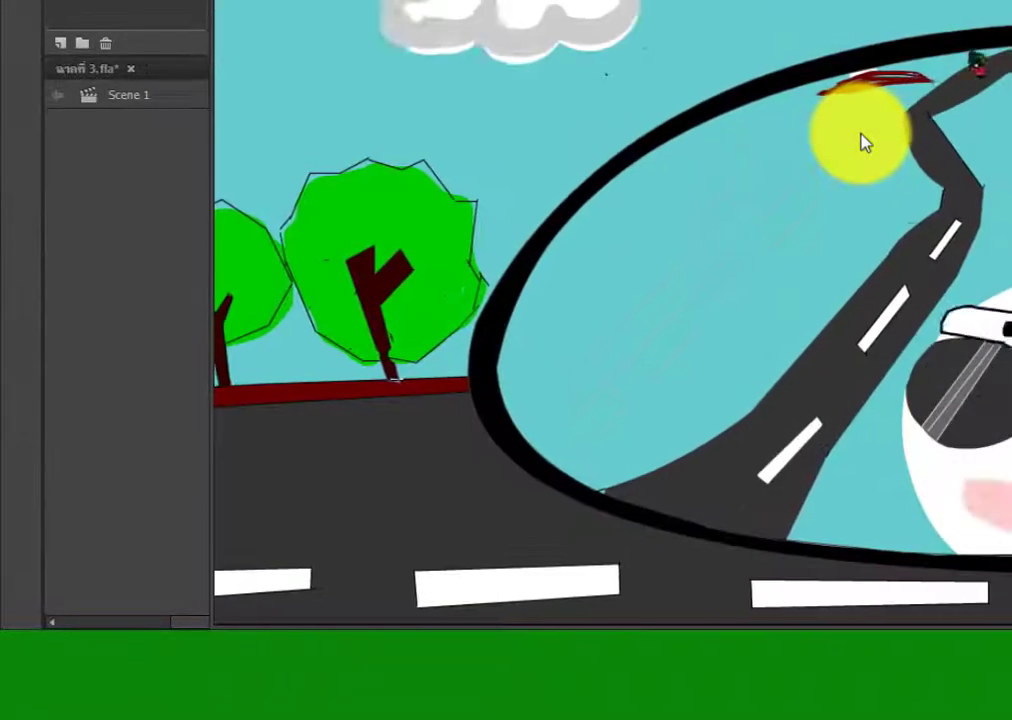
{"action": "key", "text": "ctrl+w"}
- Copy frame 1 of the background layer and paste it at frame 25 so the clouds return to their starting position
{"action": "left_click", "coordinate": [602, 2]}
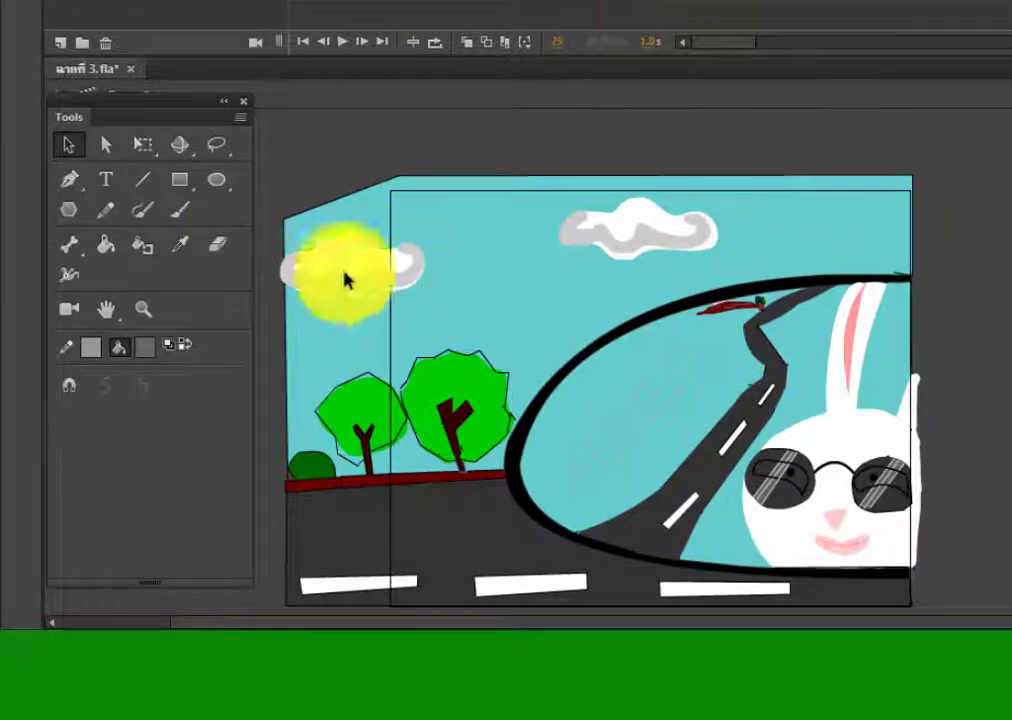
{"action": "right_click", "coordinate": [602, 2]}
{"action": "left_click", "coordinate": [683, 161]}
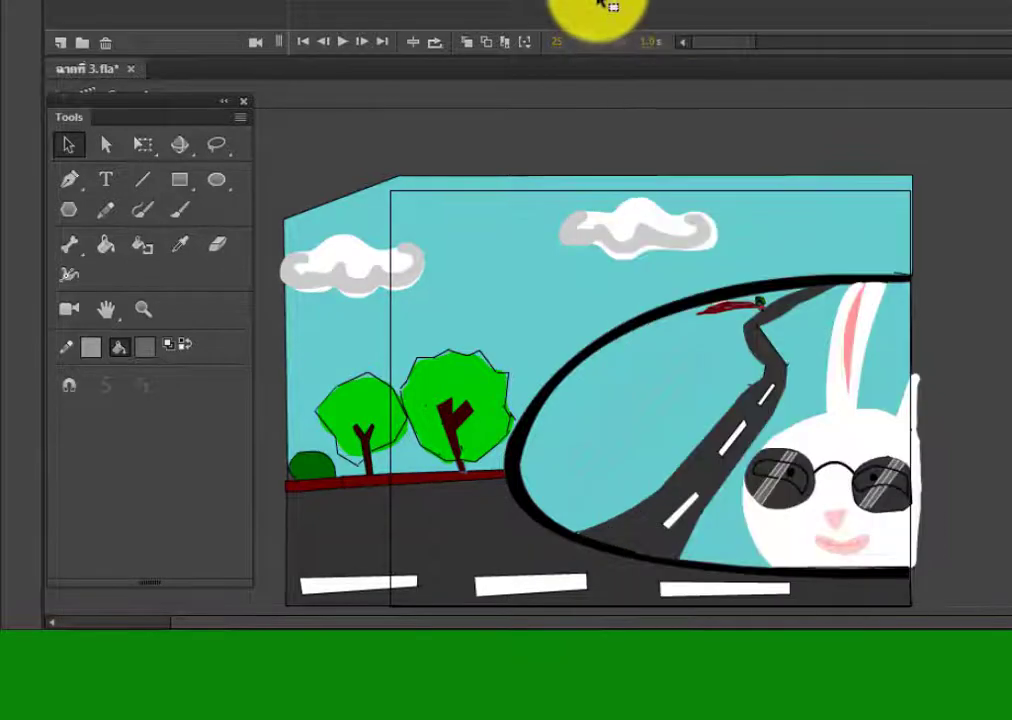
{"action": "left_click", "coordinate": [305, 4]}
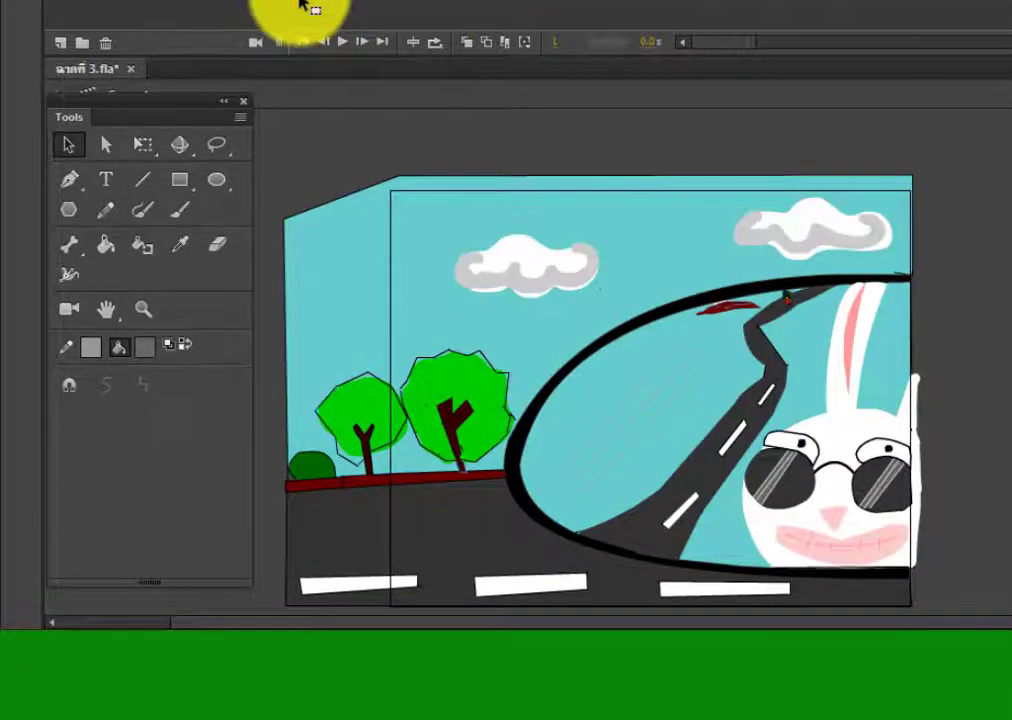
{"action": "right_click", "coordinate": [297, 3]}
{"action": "right_click", "coordinate": [599, 5]}
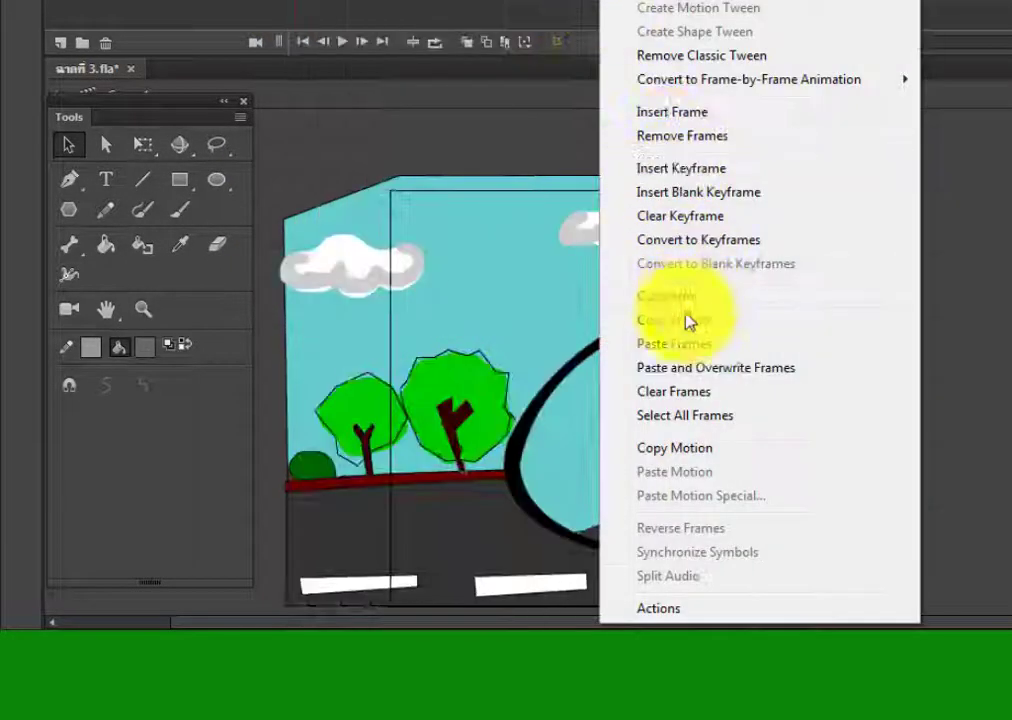
{"action": "left_click", "coordinate": [685, 319]}
{"action": "key", "text": "q"}
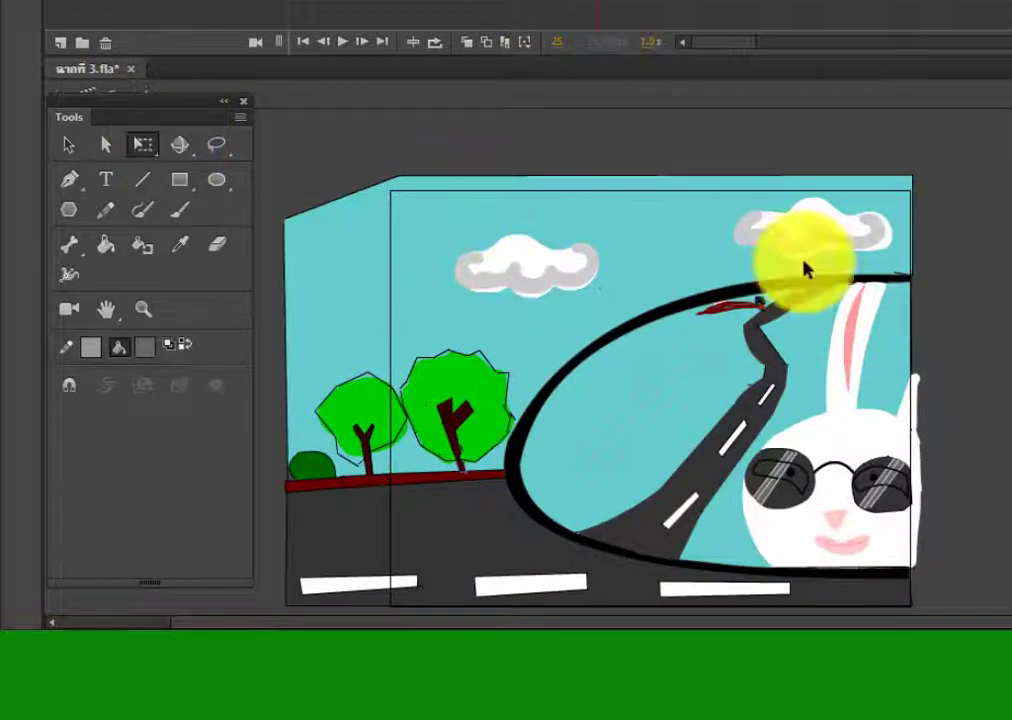
- Play the timeline and test the movie to check the motion of the clouds and the turtle
{"action": "key", "text": "Return"}
{"action": "right_click", "coordinate": [865, 4]}
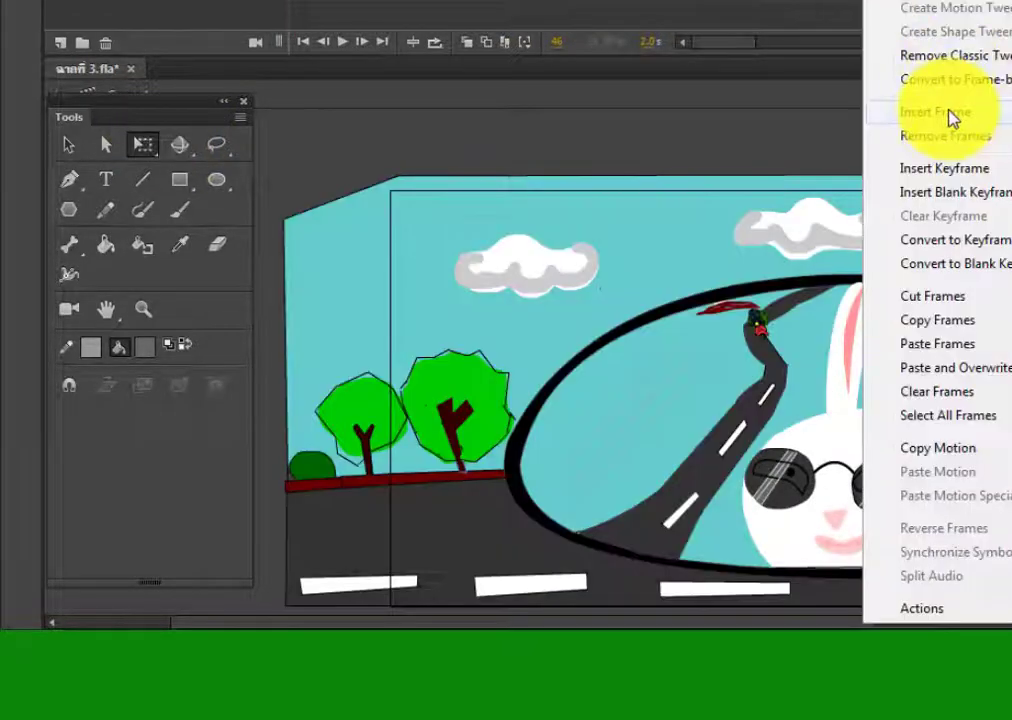
{"action": "left_click", "coordinate": [949, 111]}
{"action": "key", "text": "ctrl+Return"}
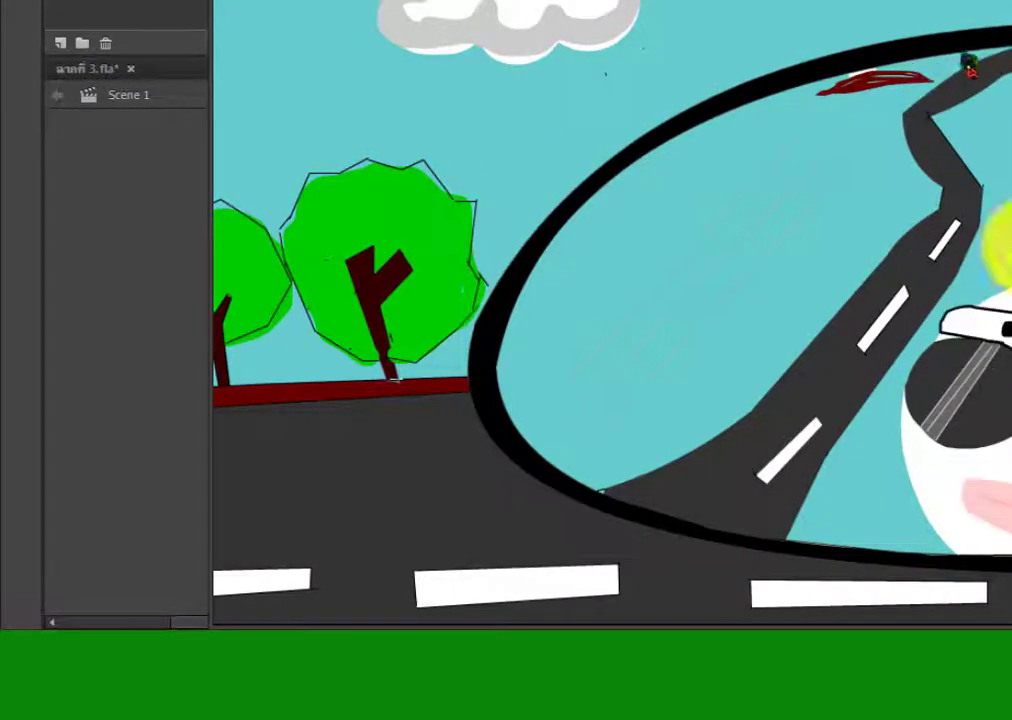
{"action": "key", "text": "ctrl+w"}
- Unlock the background layer ฉาก for drawing and export the movie for another test
{"action": "left_click", "coordinate": [147, 183]}
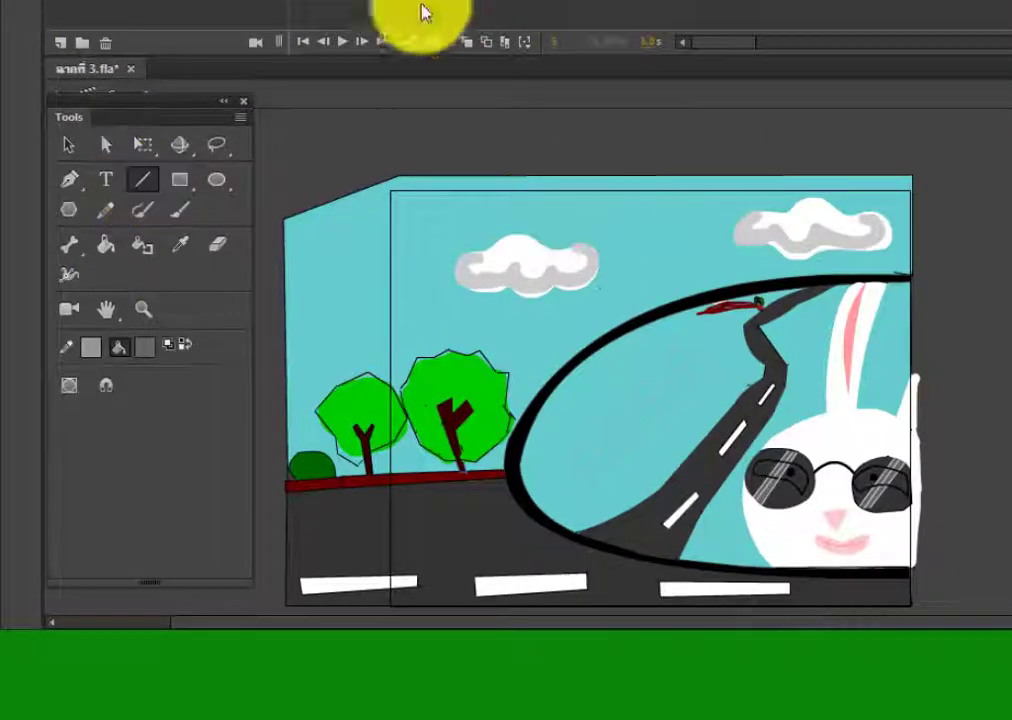
{"action": "left_click", "coordinate": [484, 288]}
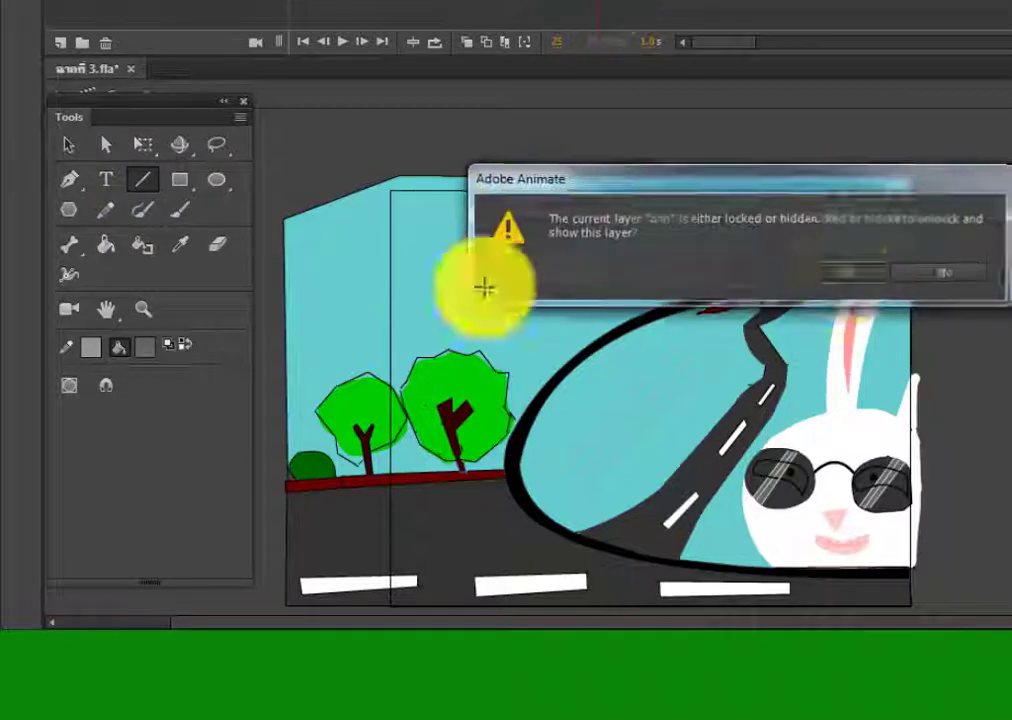
{"action": "key", "text": "Return"}
{"action": "left_click", "coordinate": [179, 209]}
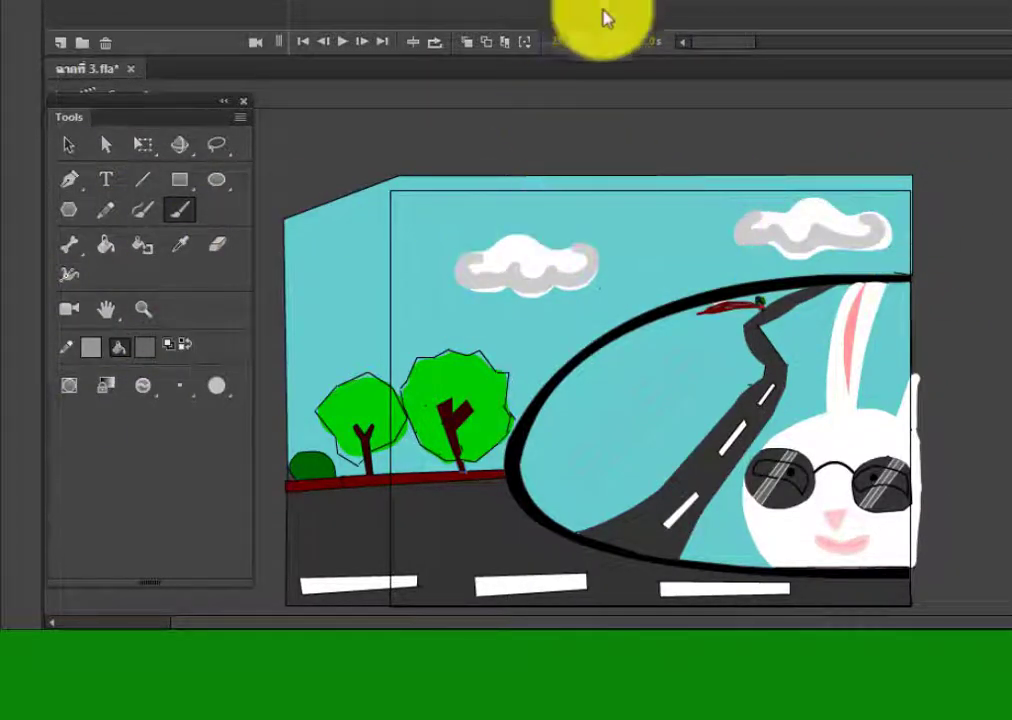
{"action": "left_click", "coordinate": [68, 144]}
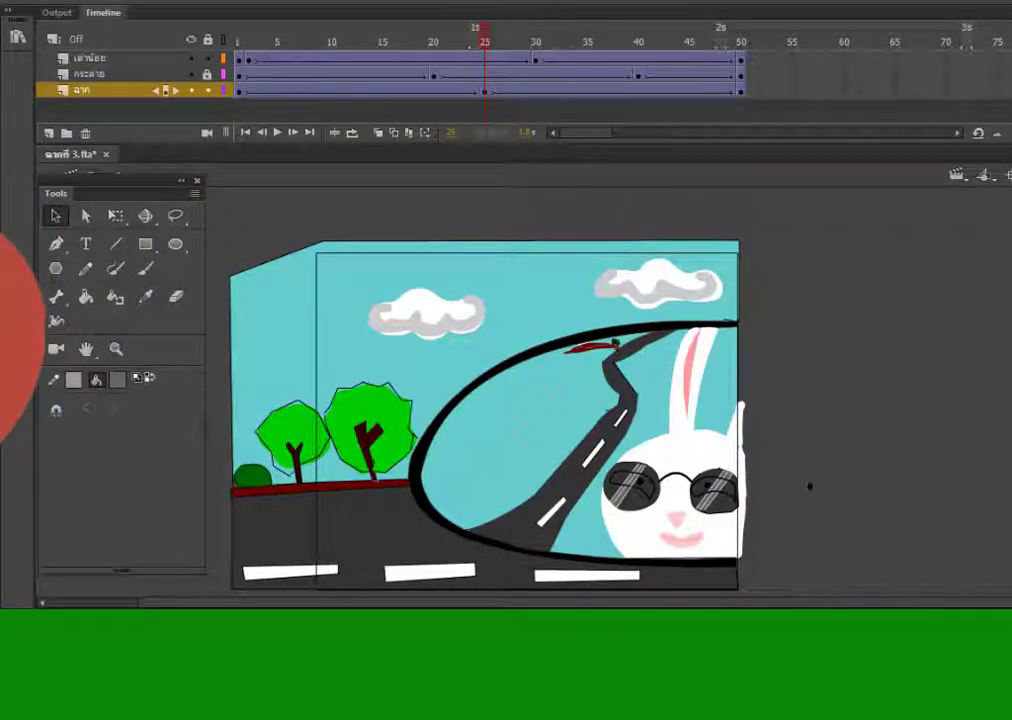
{"action": "key", "text": "ctrl+Return"}
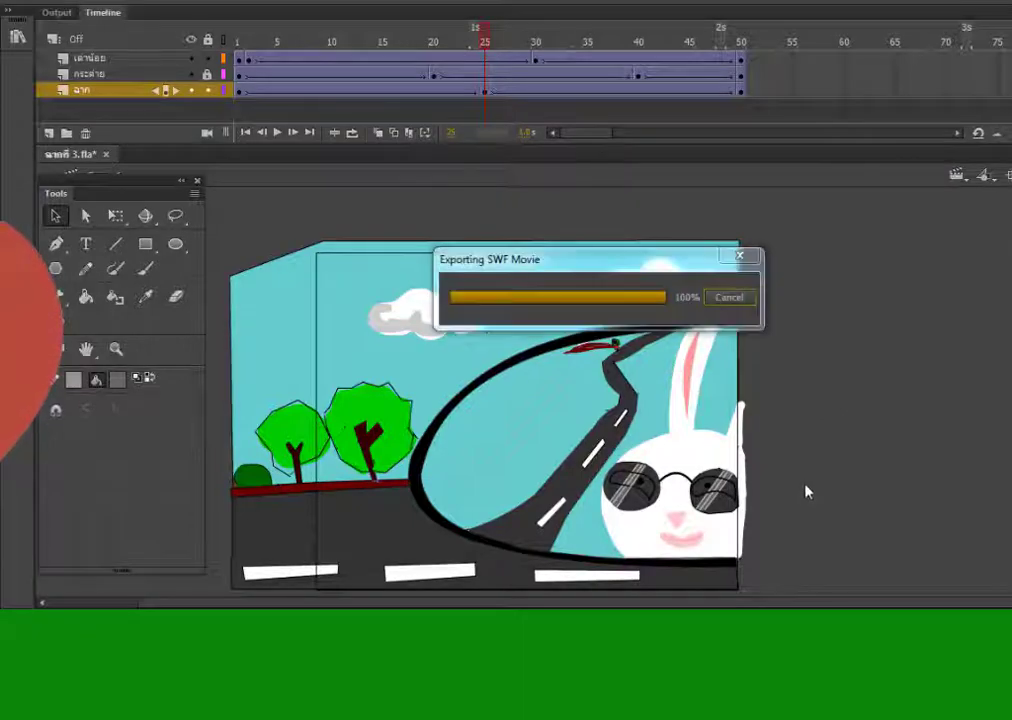